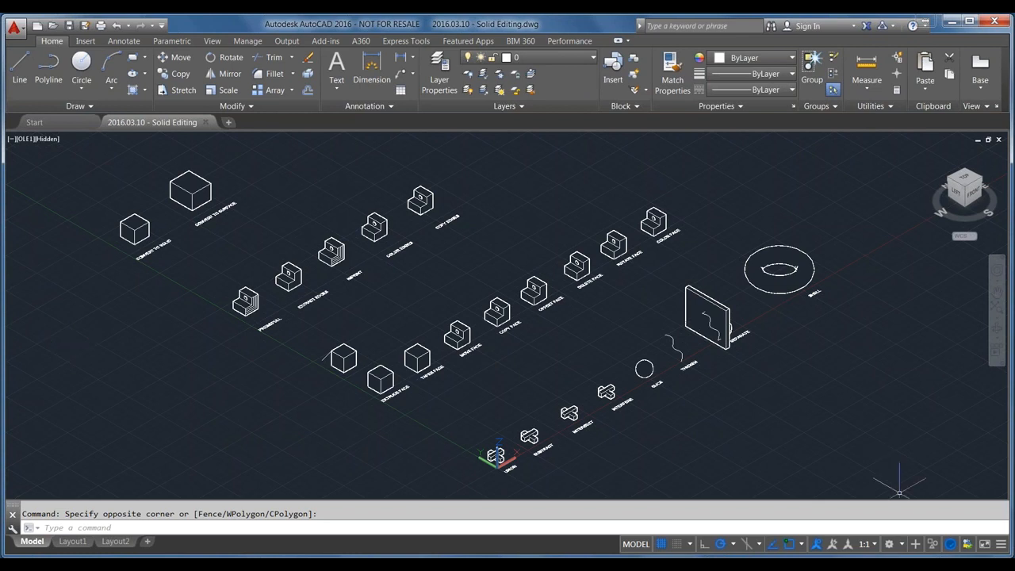
# Switch the workspace from Drafting & Annotation to 3D Modeling
pyautogui.click(902, 546)
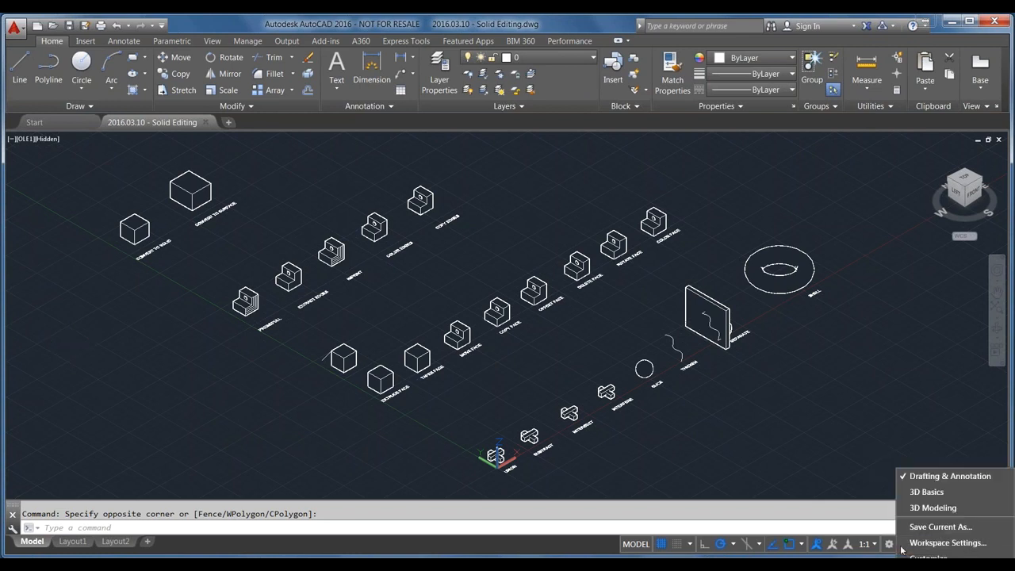
pyautogui.click(942, 509)
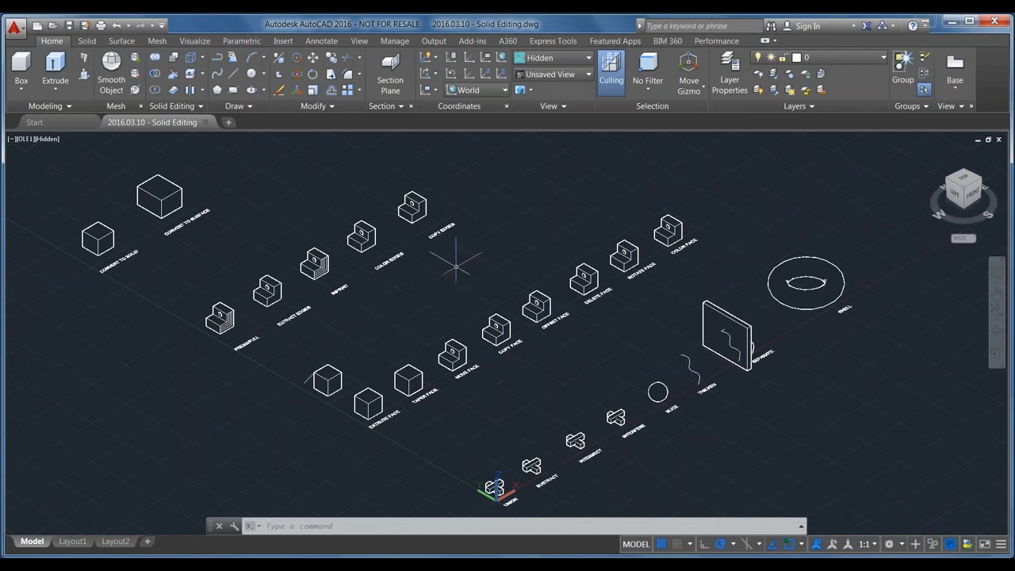
pyautogui.press('Escape')
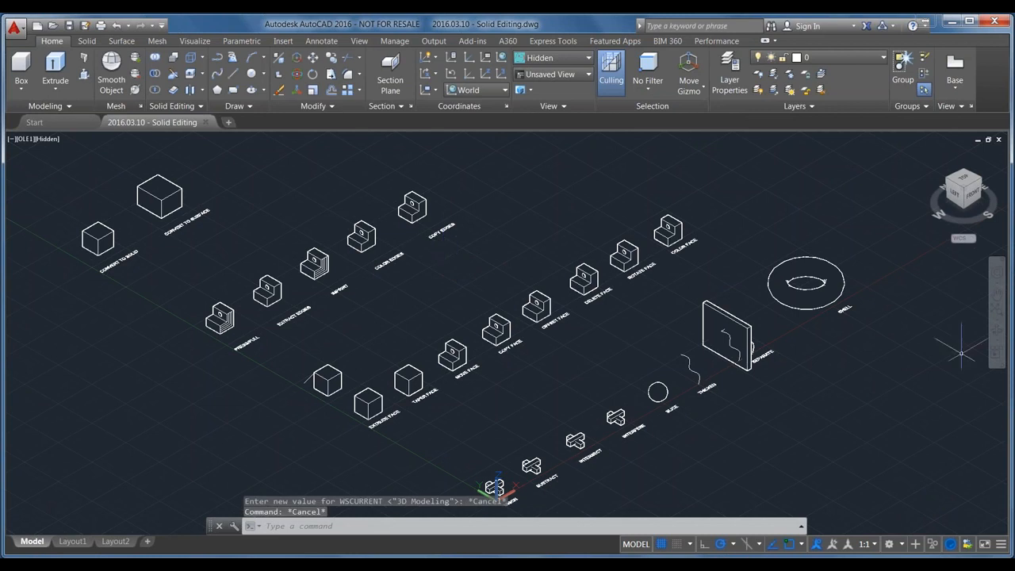
pyautogui.click(889, 544)
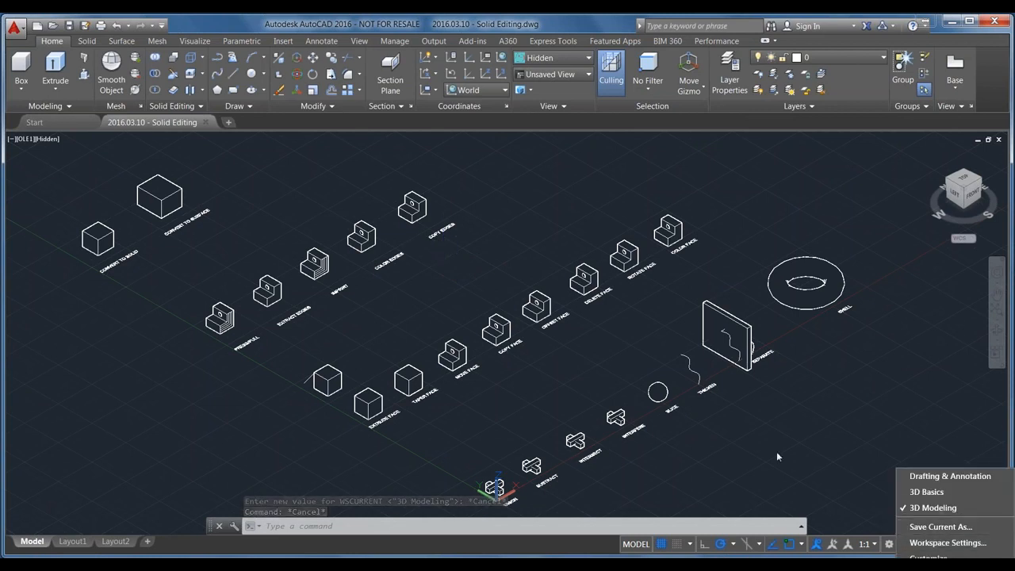
pyautogui.click(777, 424)
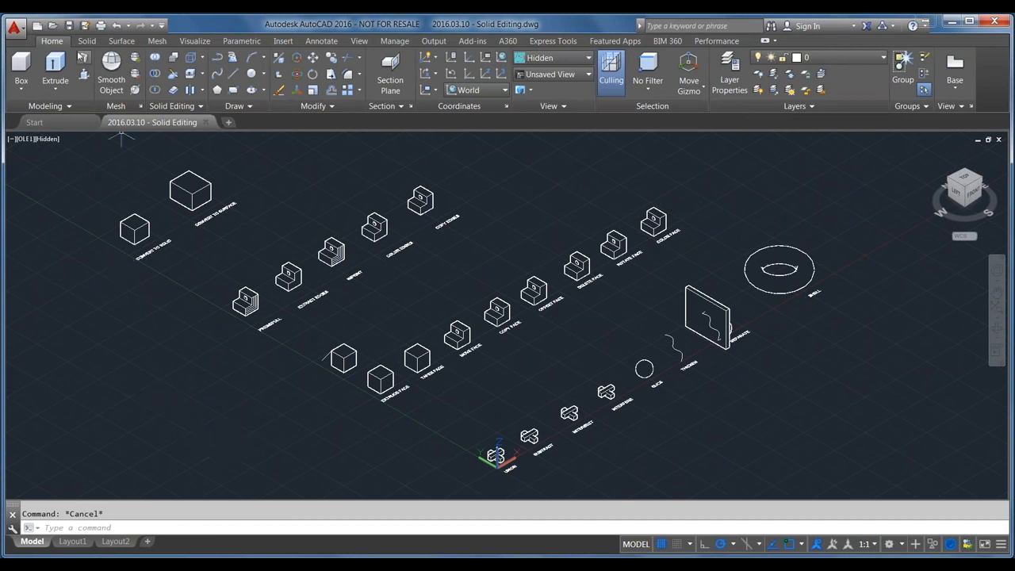
# Examine the available solid modeling and solid editing commands: primitives, extrusion types, and the edge, face and body editing tools
pyautogui.click(45, 107)
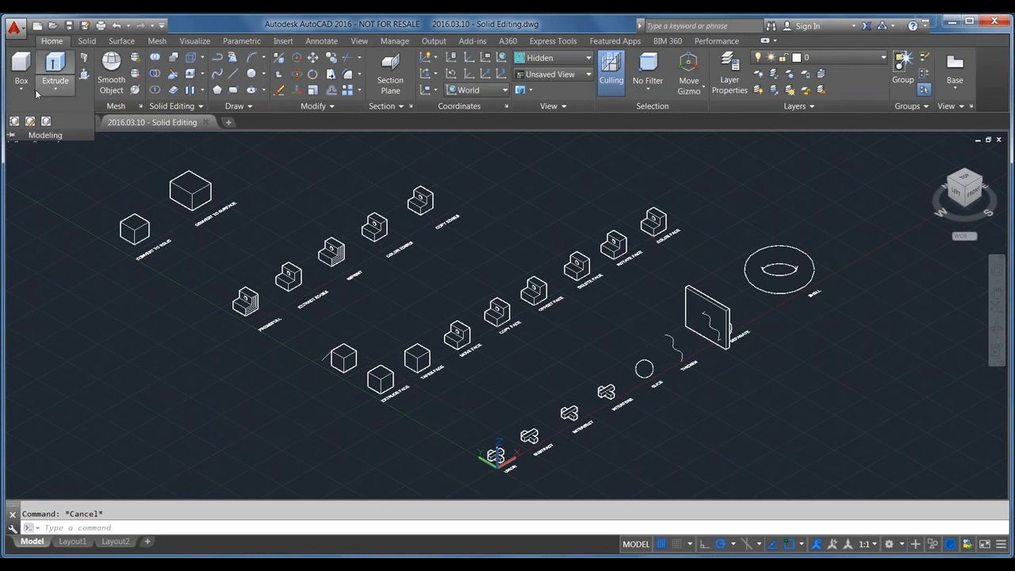
pyautogui.click(21, 82)
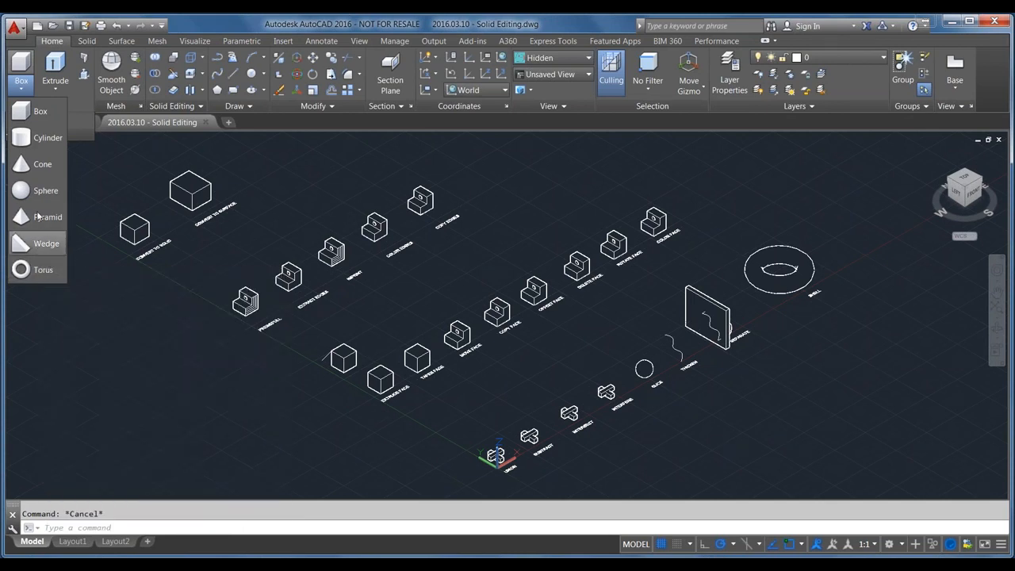
pyautogui.click(53, 92)
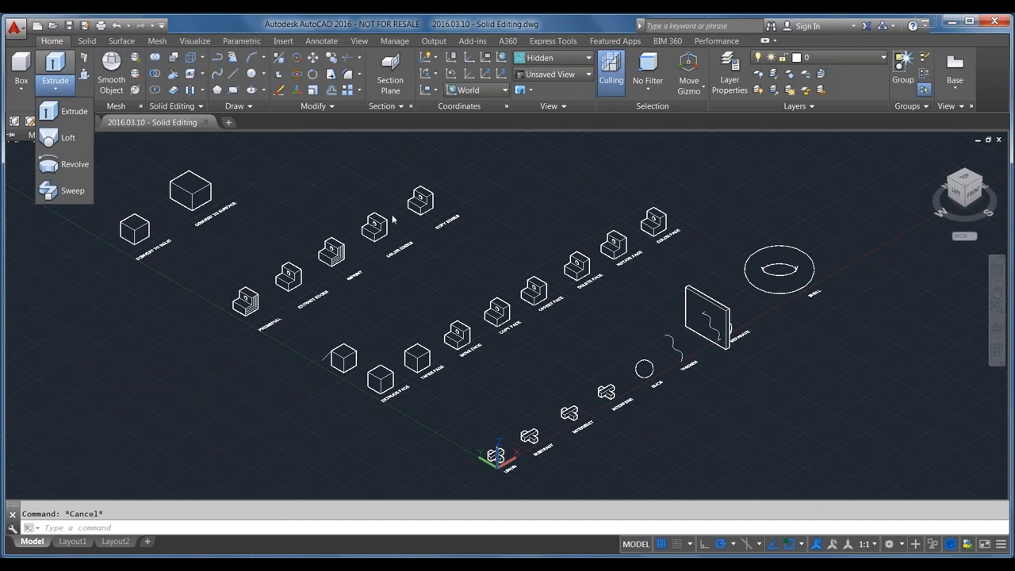
pyautogui.click(387, 449)
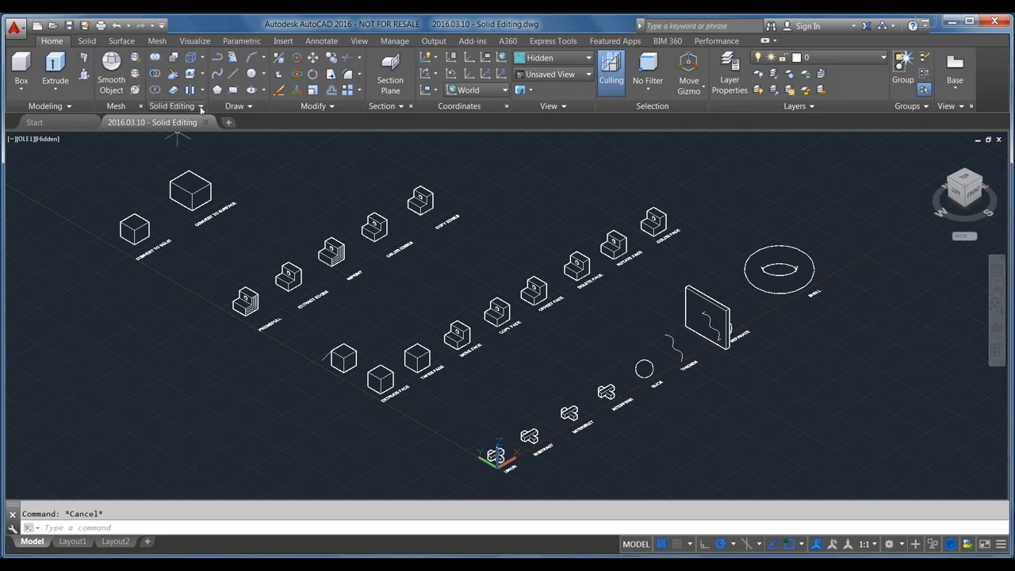
pyautogui.moveTo(197, 107); pyautogui.dragTo(201, 110)
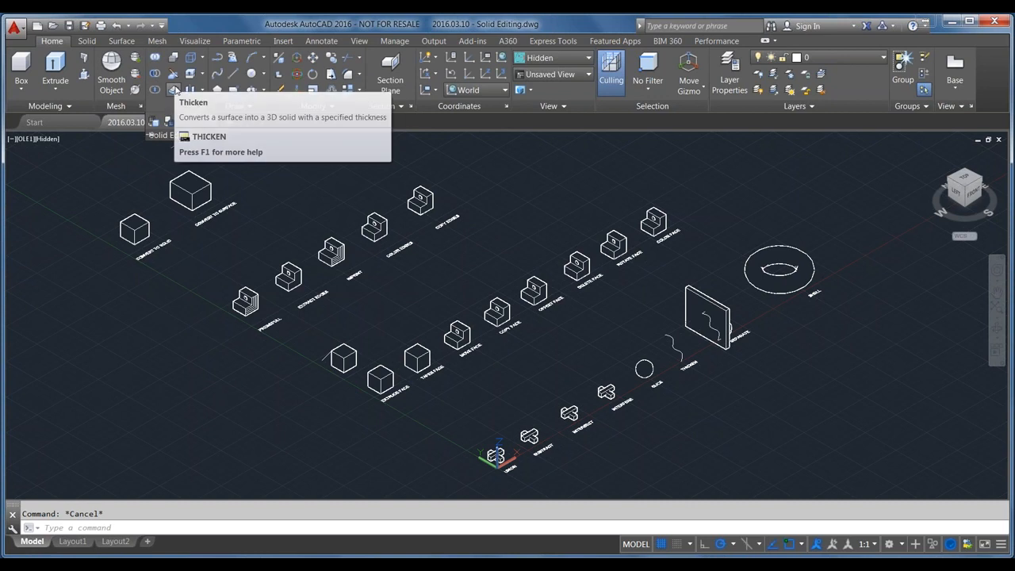
pyautogui.click(202, 58)
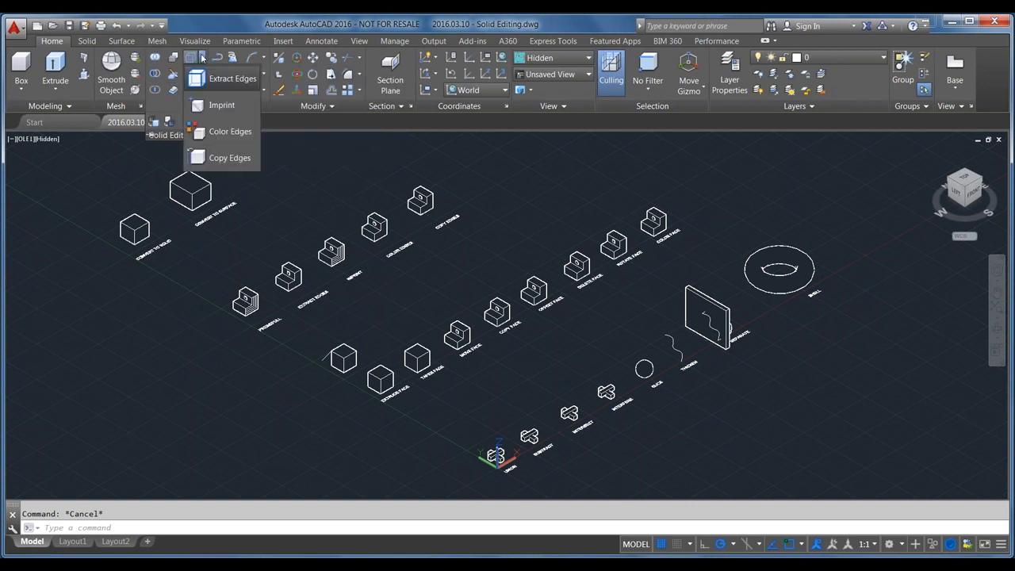
pyautogui.click(202, 58)
pyautogui.click(202, 73)
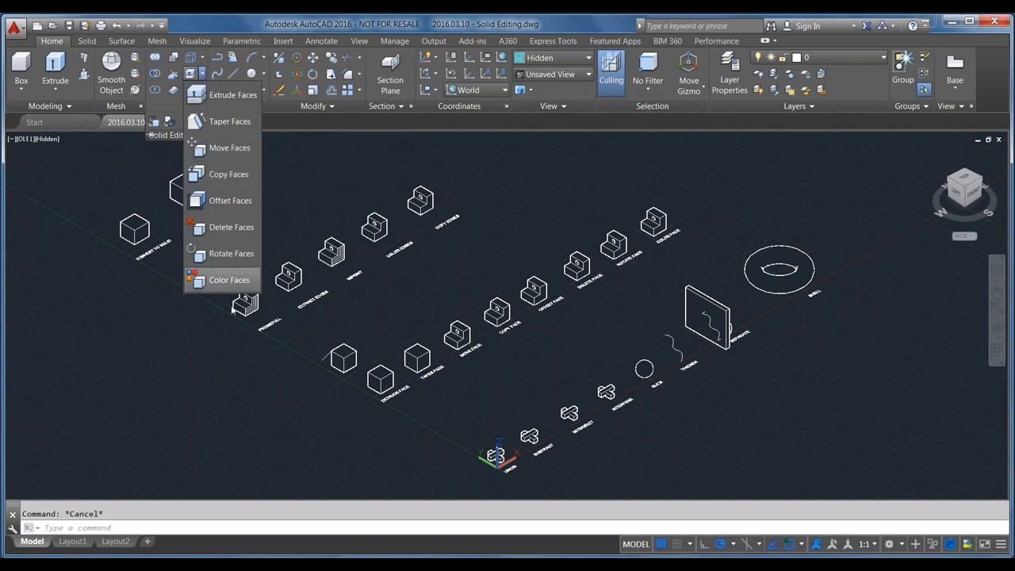
pyautogui.click(202, 75)
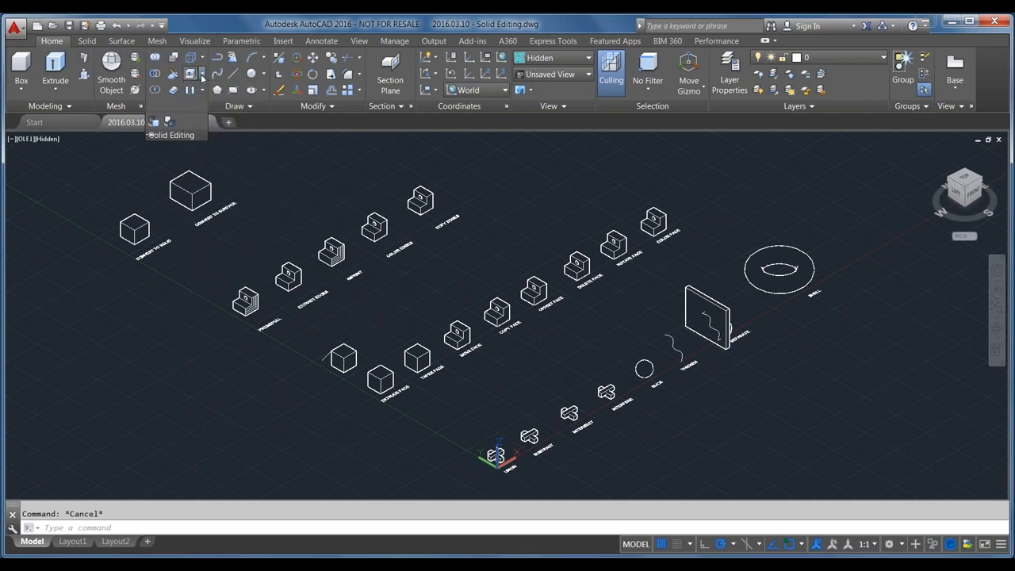
pyautogui.click(202, 92)
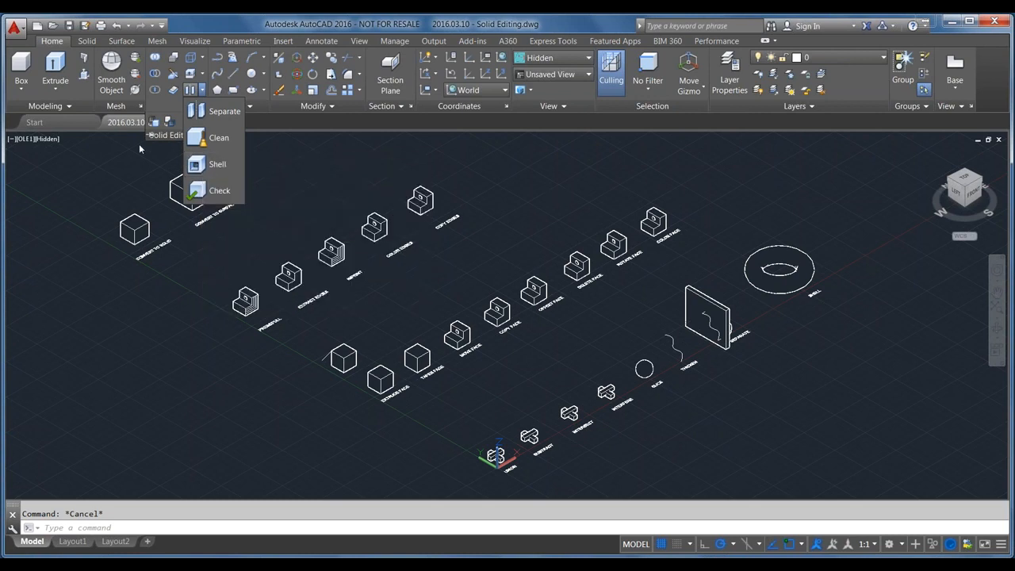
pyautogui.click(159, 104)
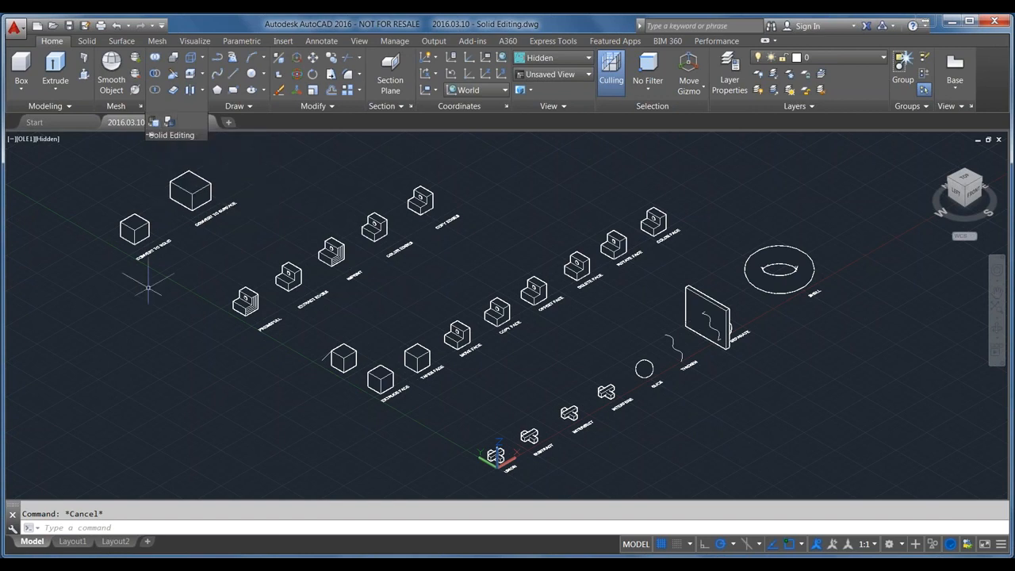
pyautogui.click(227, 407)
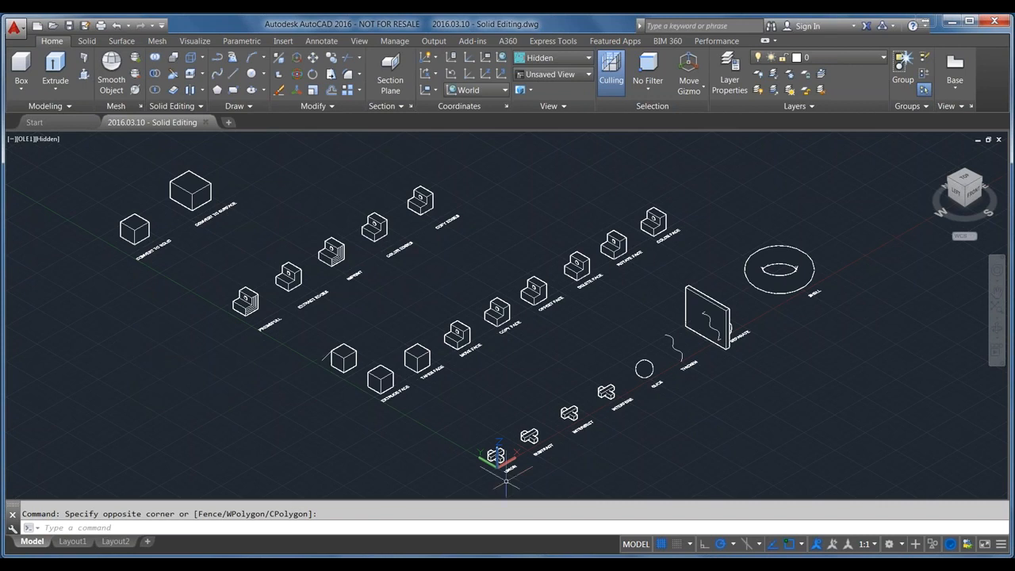
# Draw a freehand solid box about 3.52 long, 6.28 wide and 2.66 high in the empty area beside the UNION example
pyautogui.scroll(6, 495, 456)
pyautogui.scroll(-4, 529, 281)
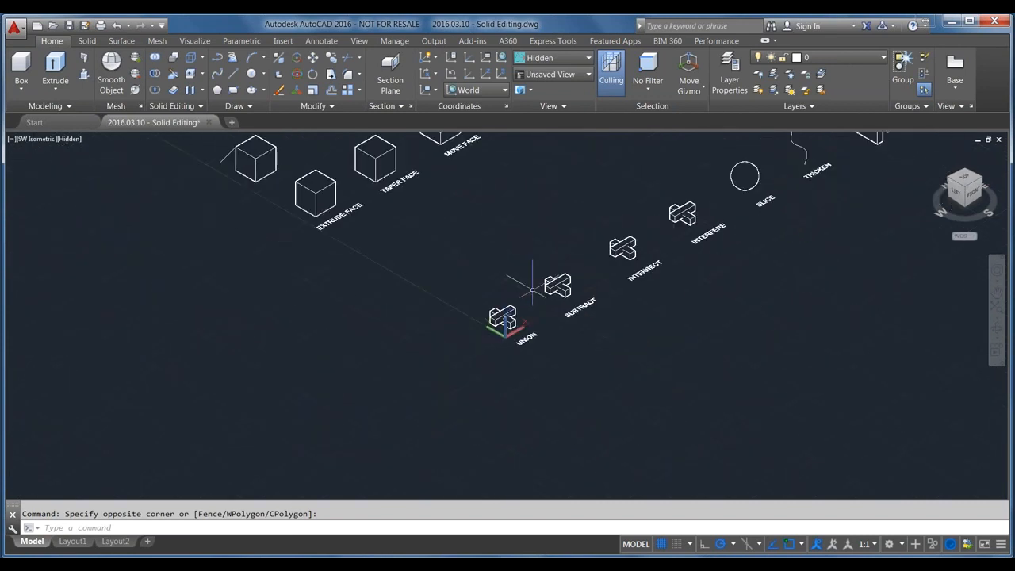
pyautogui.click(21, 88)
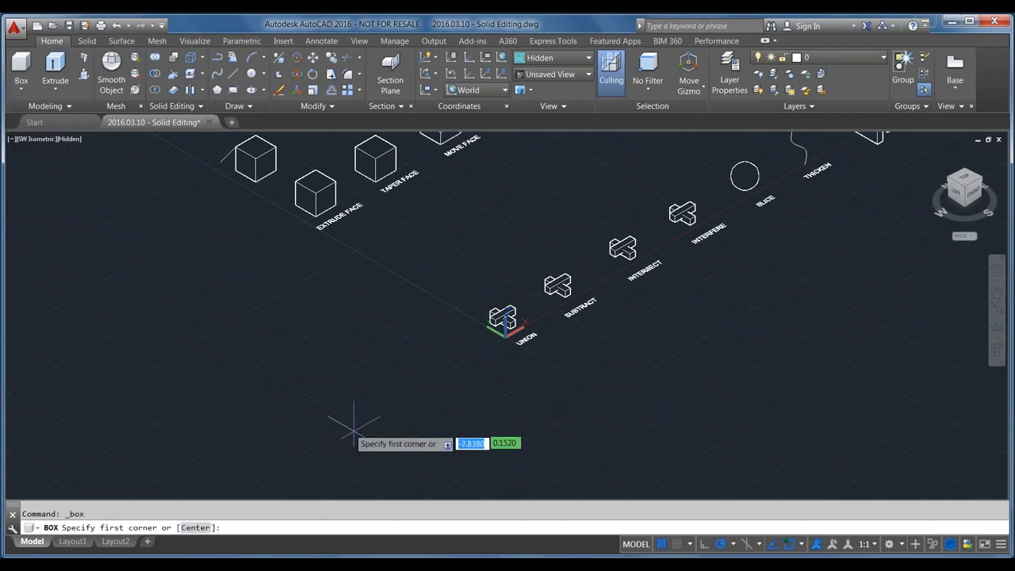
pyautogui.click(394, 419)
pyautogui.click(340, 306)
pyautogui.click(340, 247)
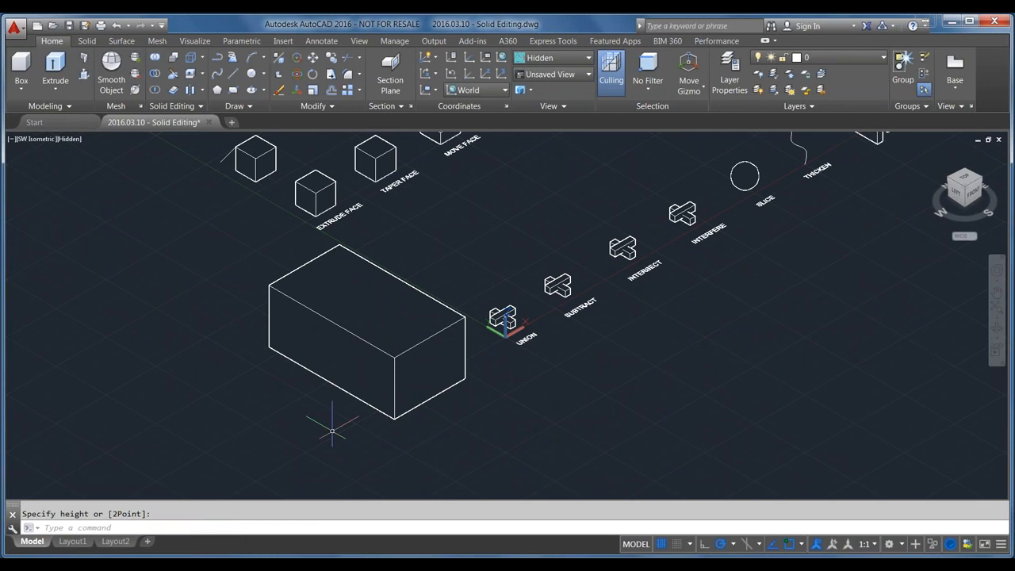
# Show the object properties docked beside the drawing and select the new box to display its geometry
pyautogui.write('pro')
pyautogui.press('Return')
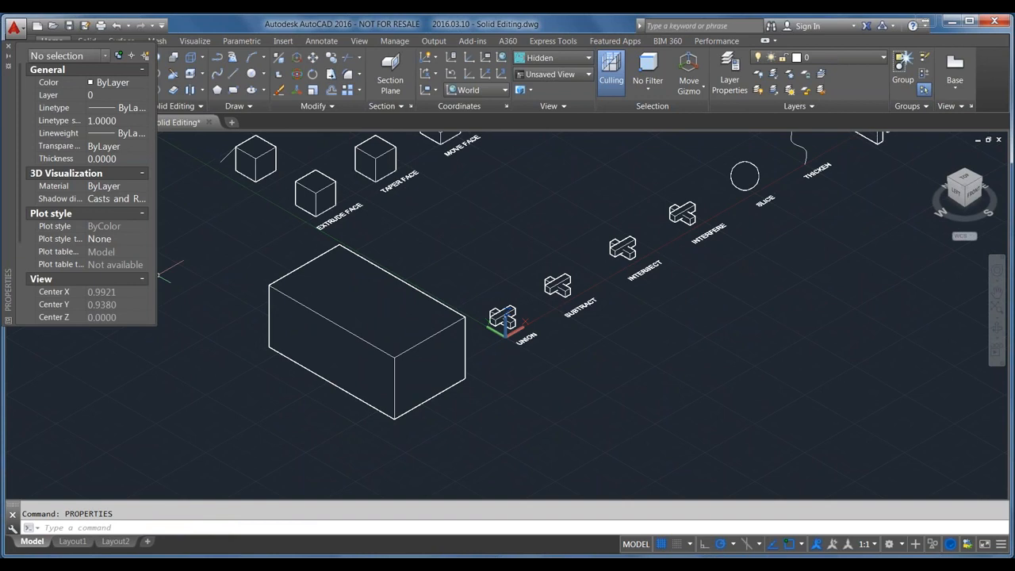
pyautogui.doubleClick(16, 249)
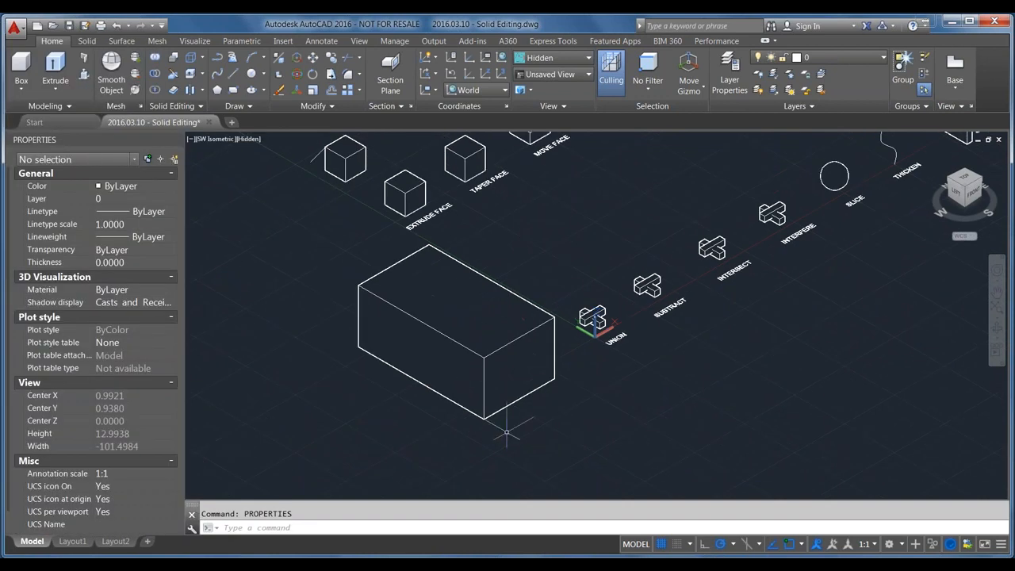
pyautogui.click(526, 460)
pyautogui.click(452, 404)
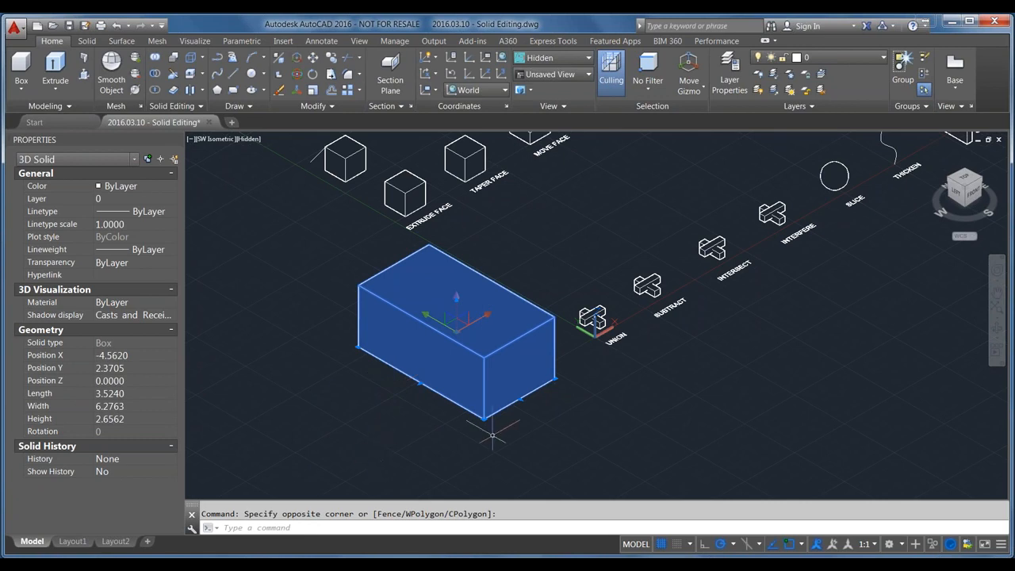
# Move the selected box along X by setting its X position first to 10 and finally to -1
pyautogui.click(113, 356)
pyautogui.write('10.0000')
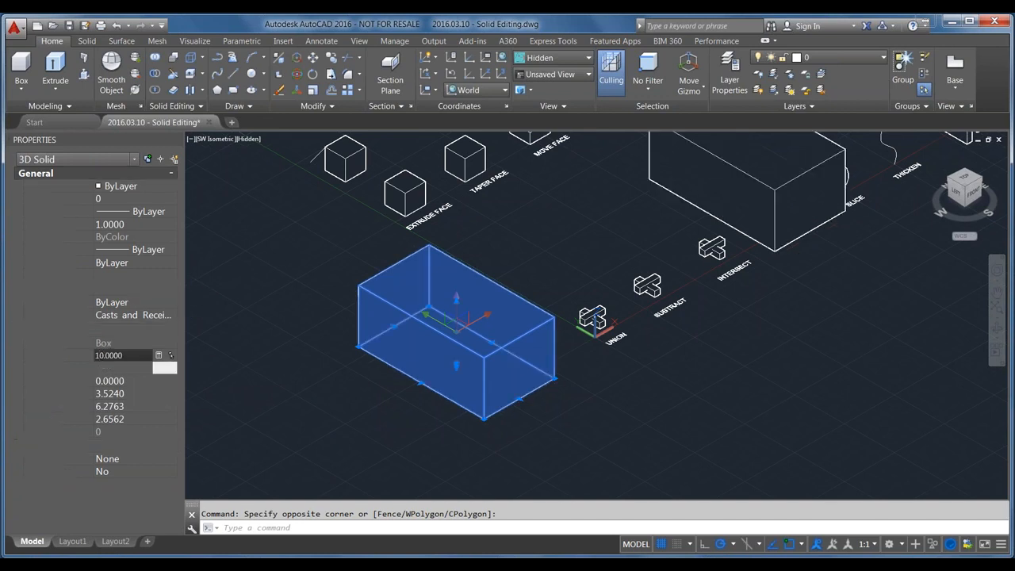
pyautogui.press('Tab')
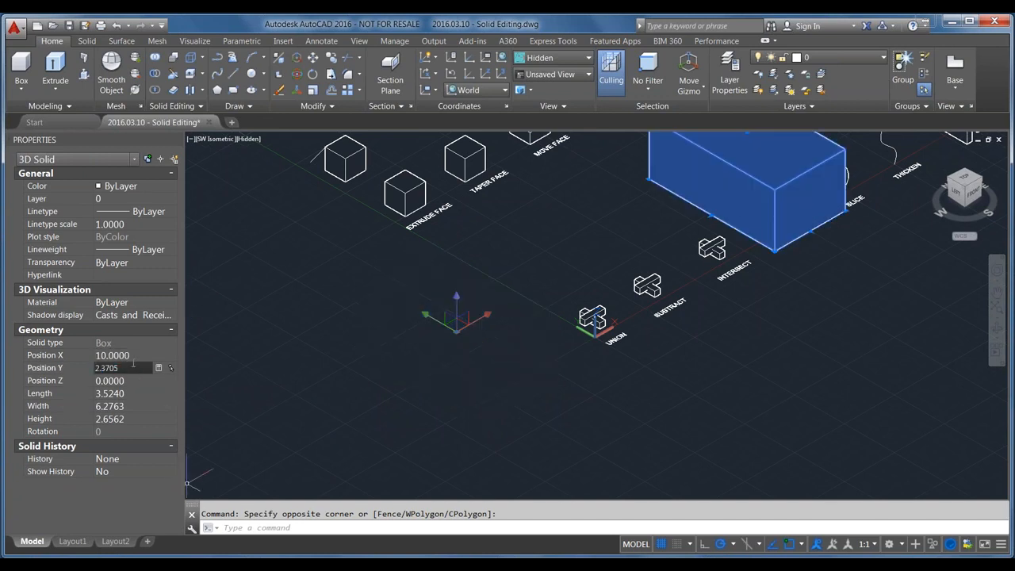
pyautogui.click(136, 356)
pyautogui.write('-1')
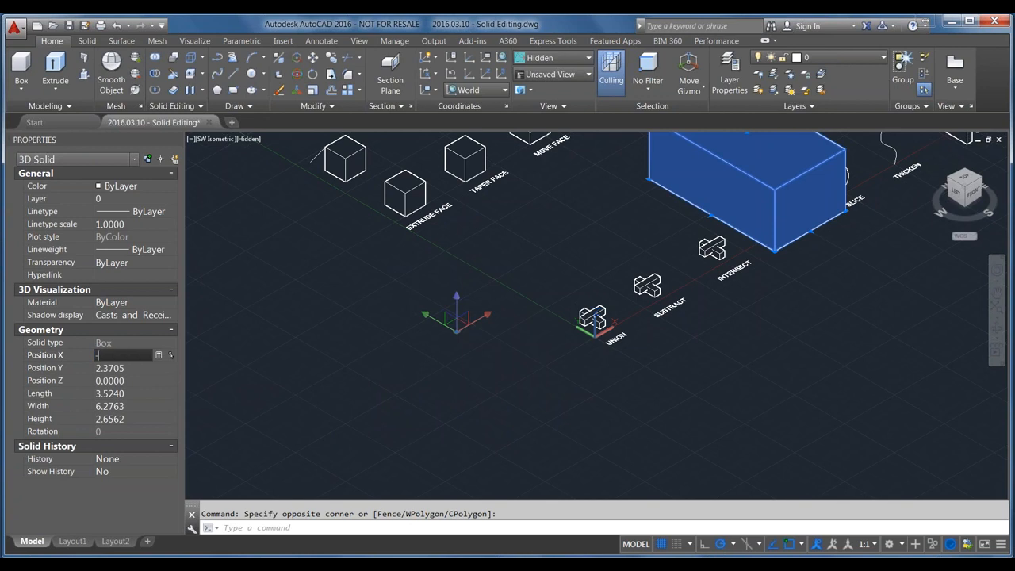
pyautogui.press('Tab')
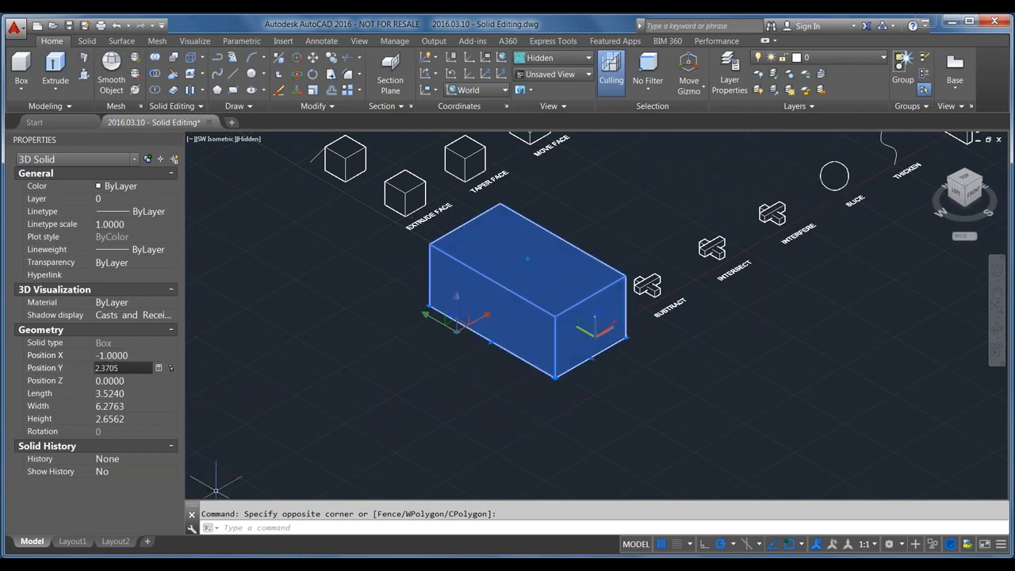
# Set the box's length, width and height to 2 each and erase the box
pyautogui.click(121, 394)
pyautogui.write('2')
pyautogui.press('Tab')
pyautogui.press('Tab')
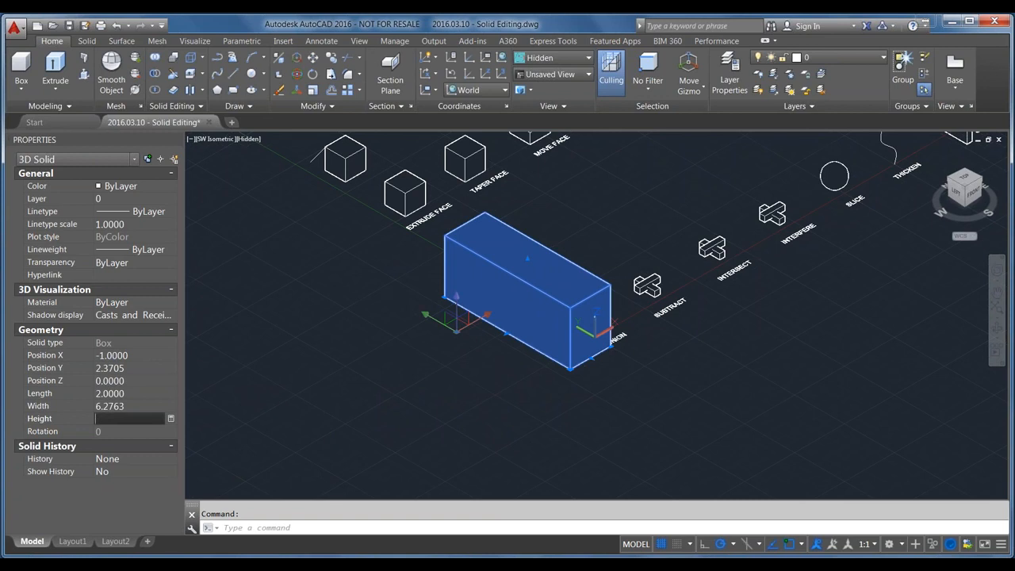
pyautogui.write('2')
pyautogui.click(133, 405)
pyautogui.write('2')
pyautogui.press('Tab')
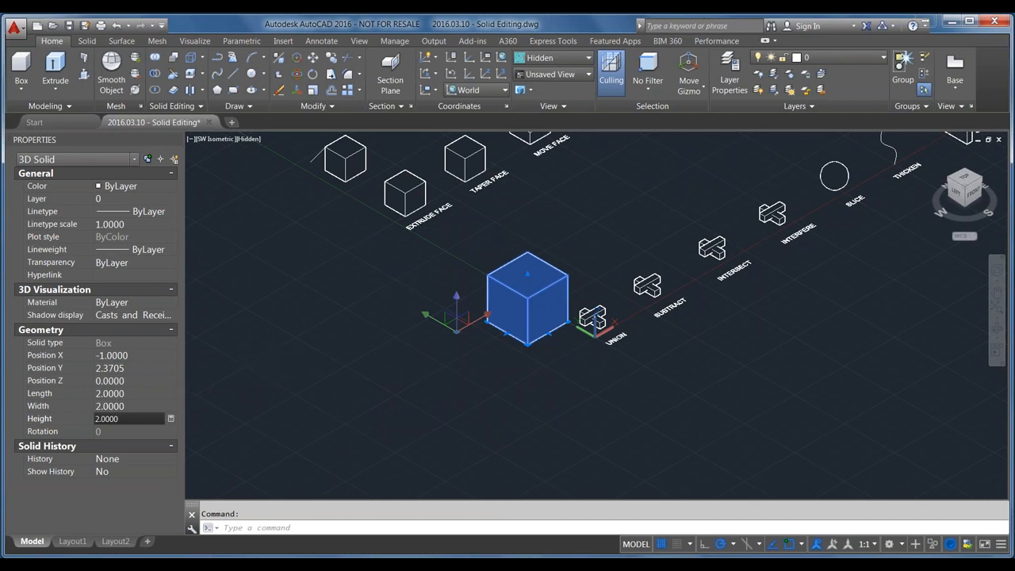
pyautogui.press('Delete')
# Draw a freehand solid cylinder with a radius of about 1.25 and a height of about 2.40 in the empty area beside the UNION example
pyautogui.click(22, 85)
pyautogui.click(38, 140)
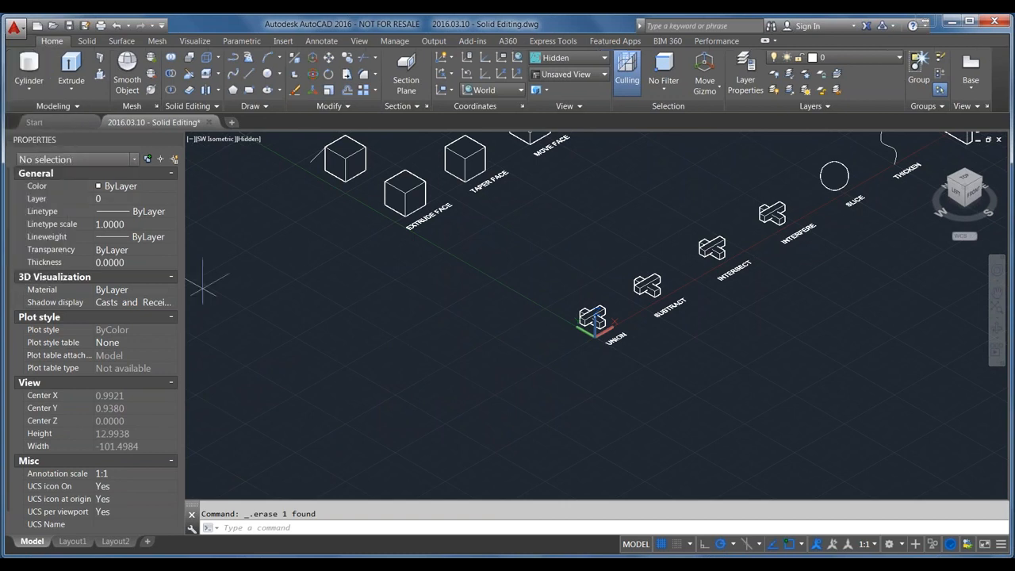
pyautogui.click(356, 361)
pyautogui.click(389, 363)
pyautogui.click(373, 305)
# Set the cylinder's radius to 2 and its height to 1, and close the object properties
pyautogui.click(404, 410)
pyautogui.click(288, 283)
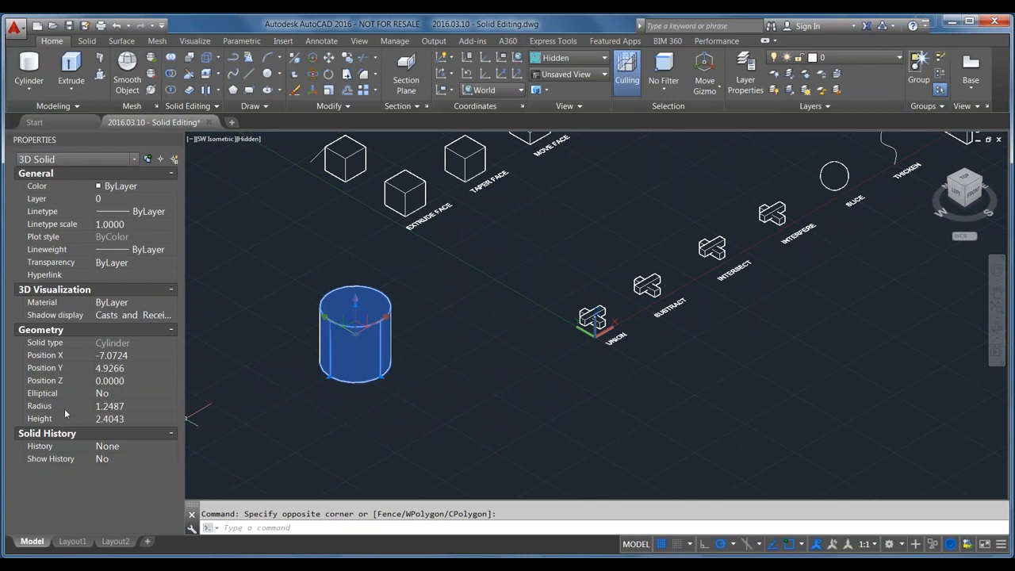
pyautogui.click(128, 405)
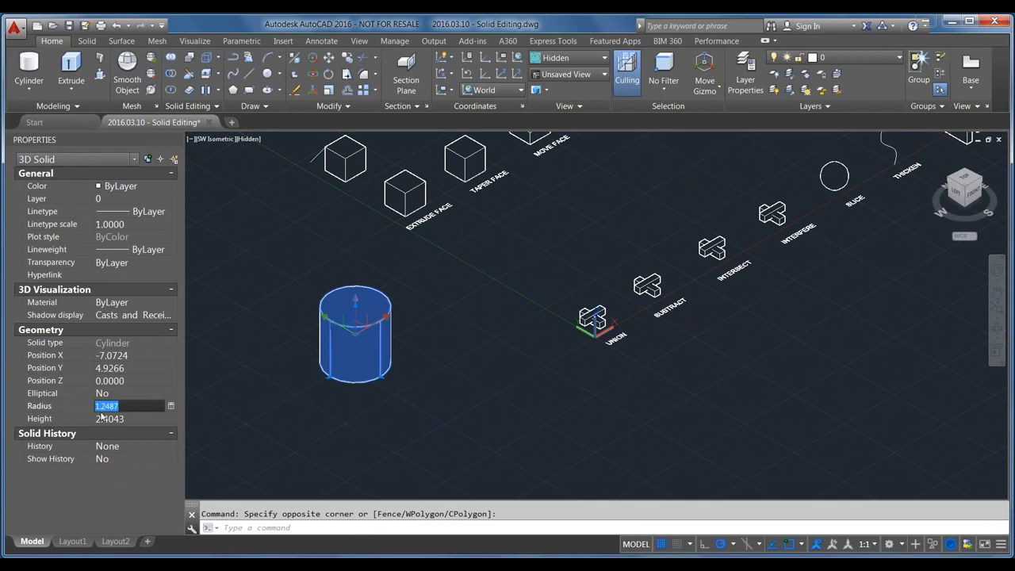
pyautogui.write('2')
pyautogui.press('Tab')
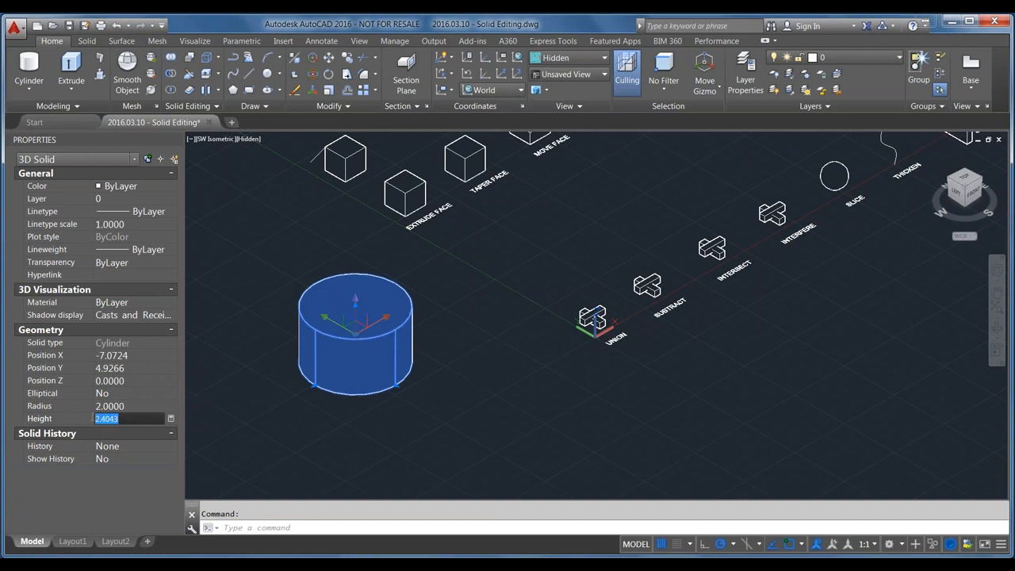
pyautogui.write('1')
pyautogui.press('Return')
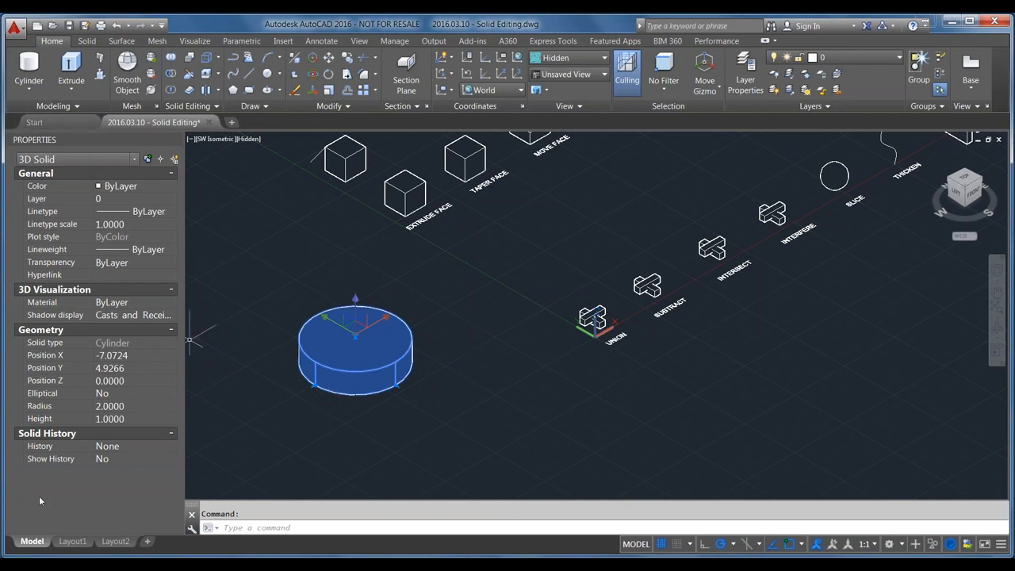
pyautogui.click(176, 139)
# Draw a freehand solid box in the empty area between the cylinder and the UNION example
pyautogui.scroll(2, 210, 379)
pyautogui.scroll(1, 212, 382)
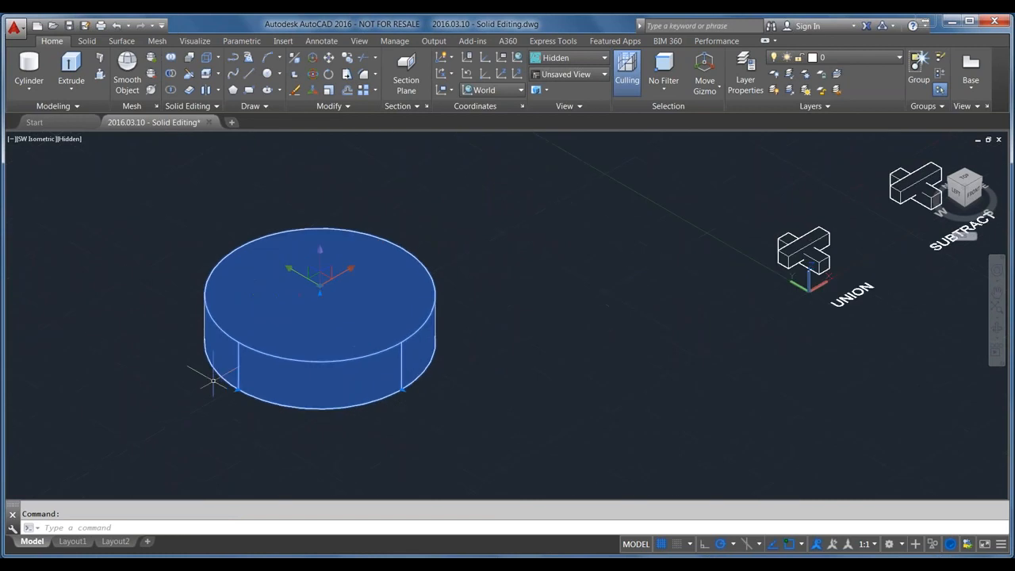
pyautogui.click(35, 85)
pyautogui.click(40, 111)
pyautogui.click(716, 404)
pyautogui.click(585, 360)
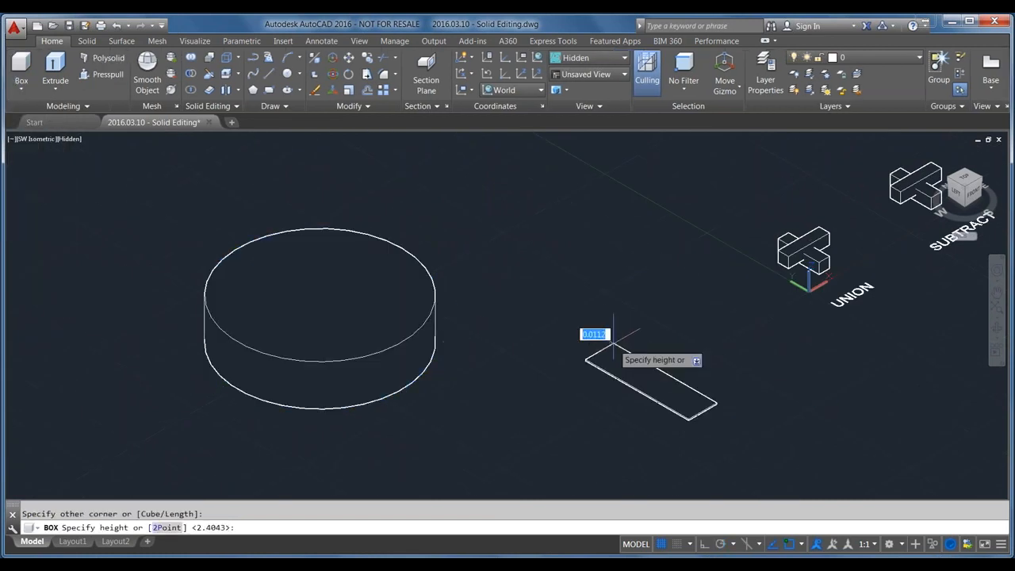
pyautogui.press('Return')
# Select the cylinder and extend its height upward by 2 with its top grip
pyautogui.click(420, 404)
pyautogui.click(344, 367)
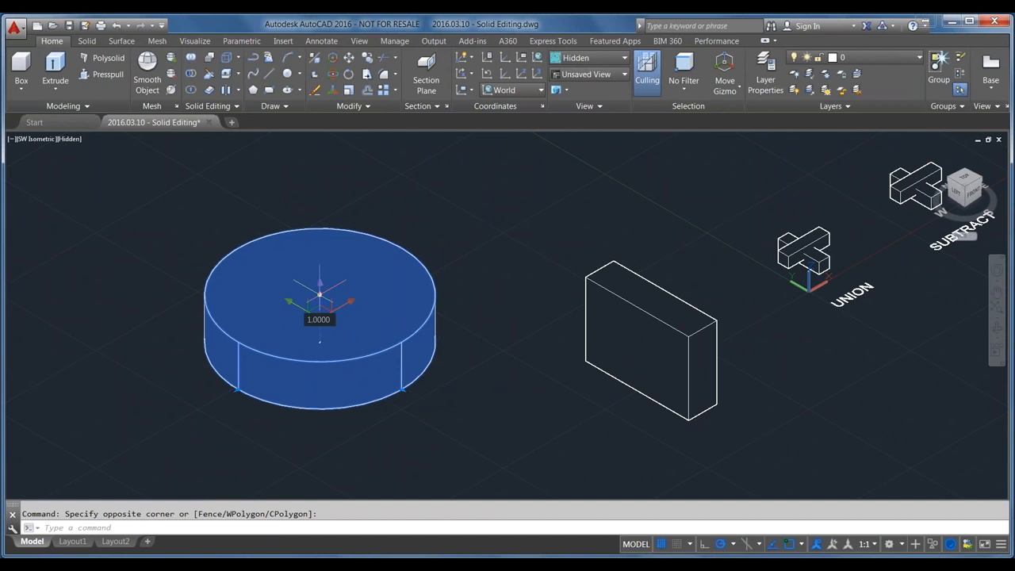
pyautogui.click(319, 295)
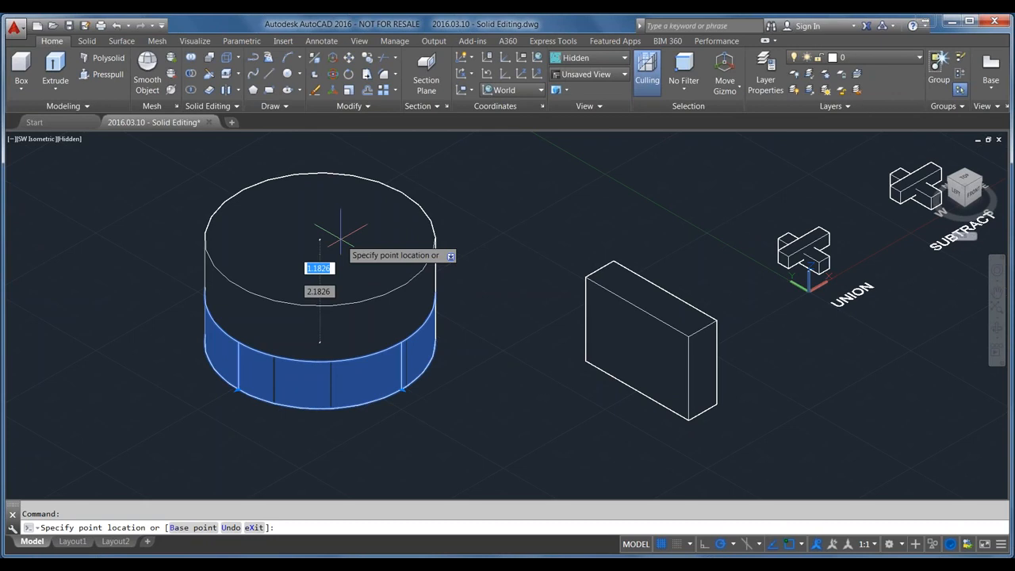
pyautogui.write('2')
pyautogui.press('Return')
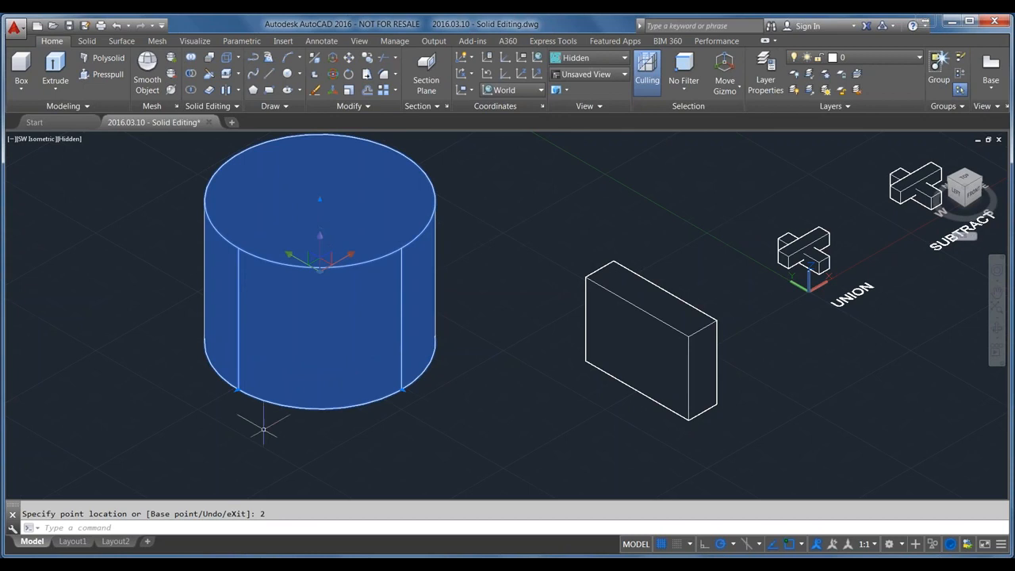
# Increase the cylinder's radius by 2 with its base grip
pyautogui.click(238, 388)
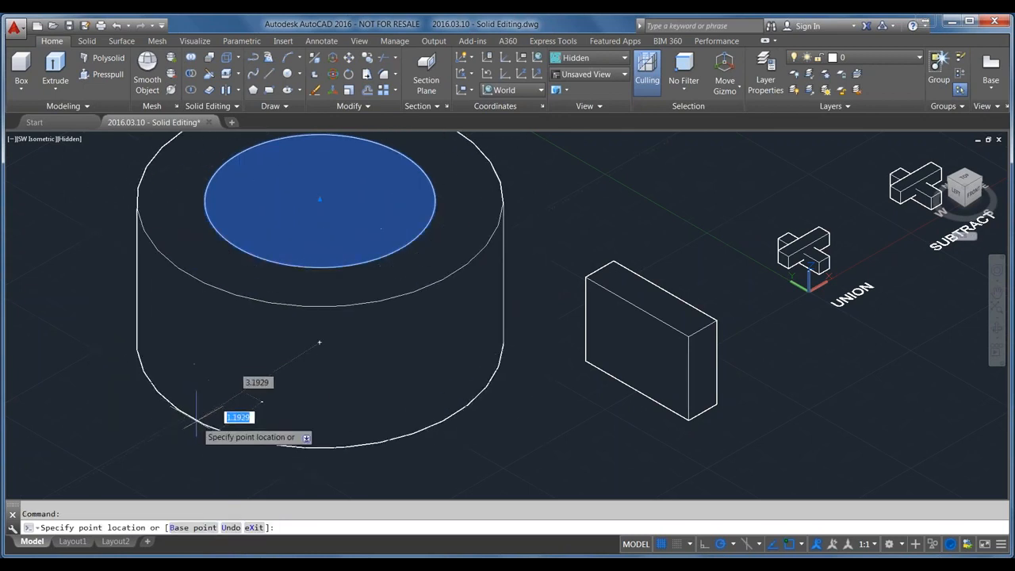
pyautogui.write('2')
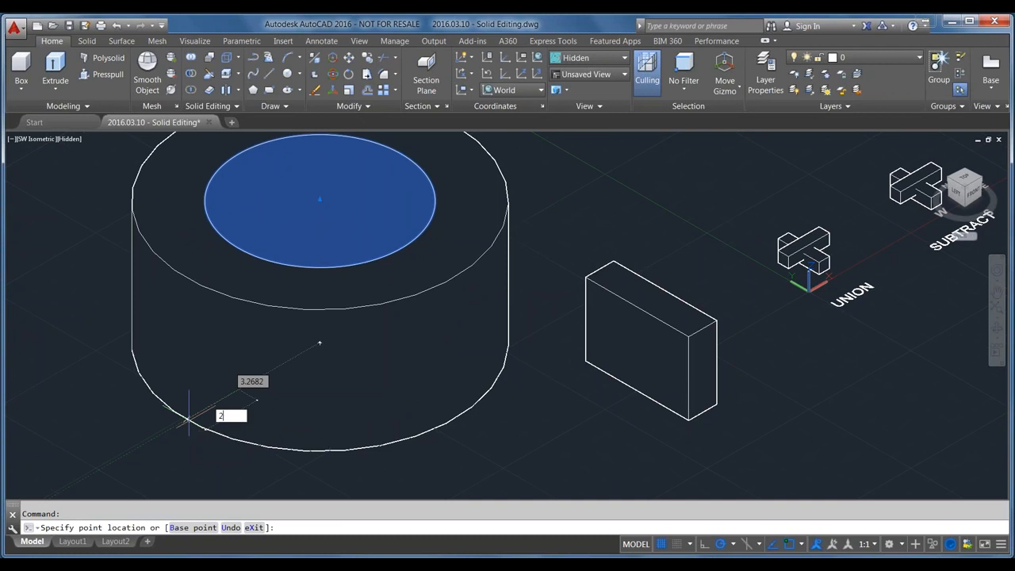
pyautogui.press('Return')
# Reduce the cylinder's radius by 0.5 with its base grip and deselect it
pyautogui.click(156, 434)
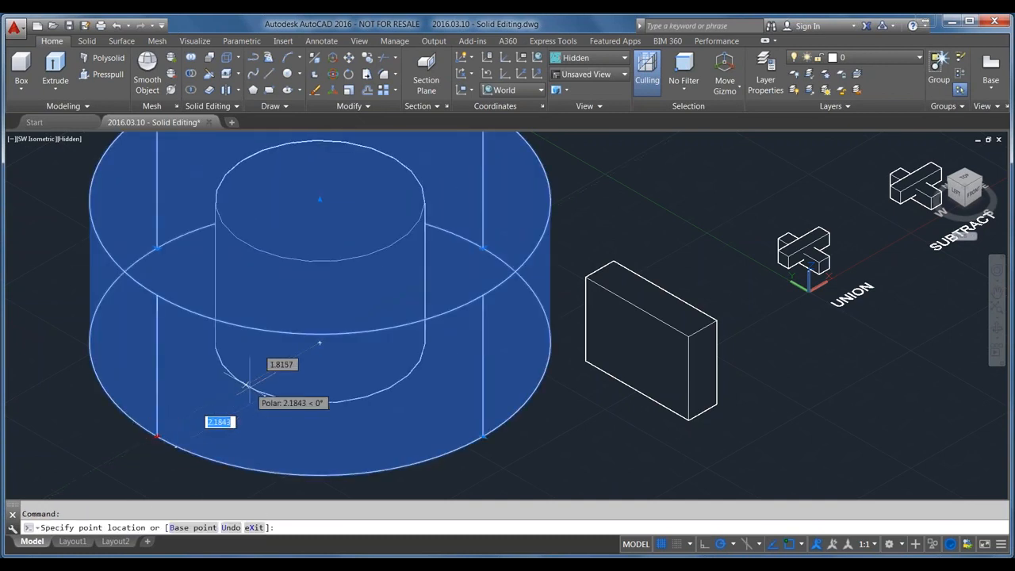
pyautogui.write('.')
pyautogui.press('Return')
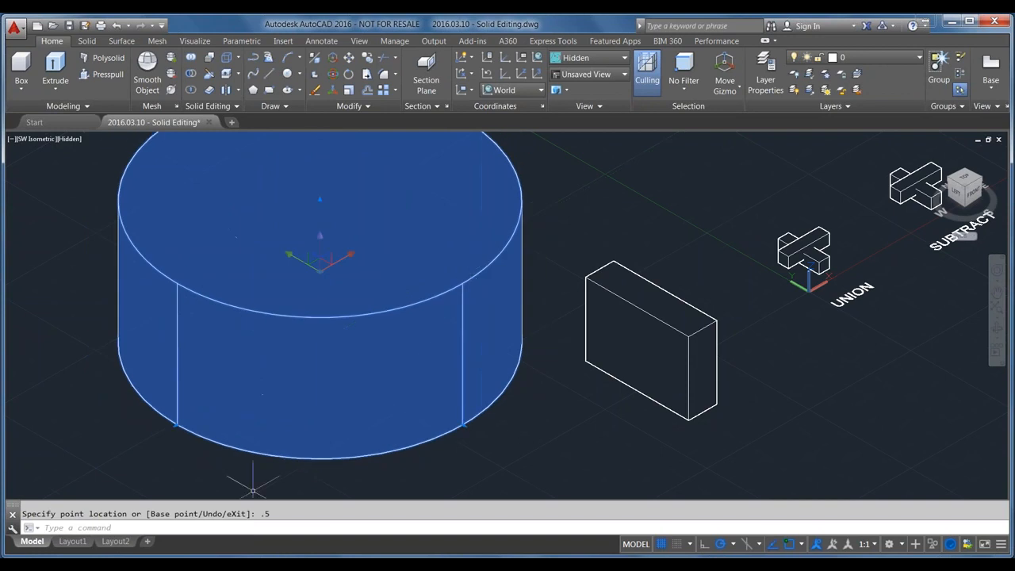
pyautogui.scroll(-5, 315, 372)
pyautogui.scroll(2, 403, 357)
pyautogui.press('Escape')
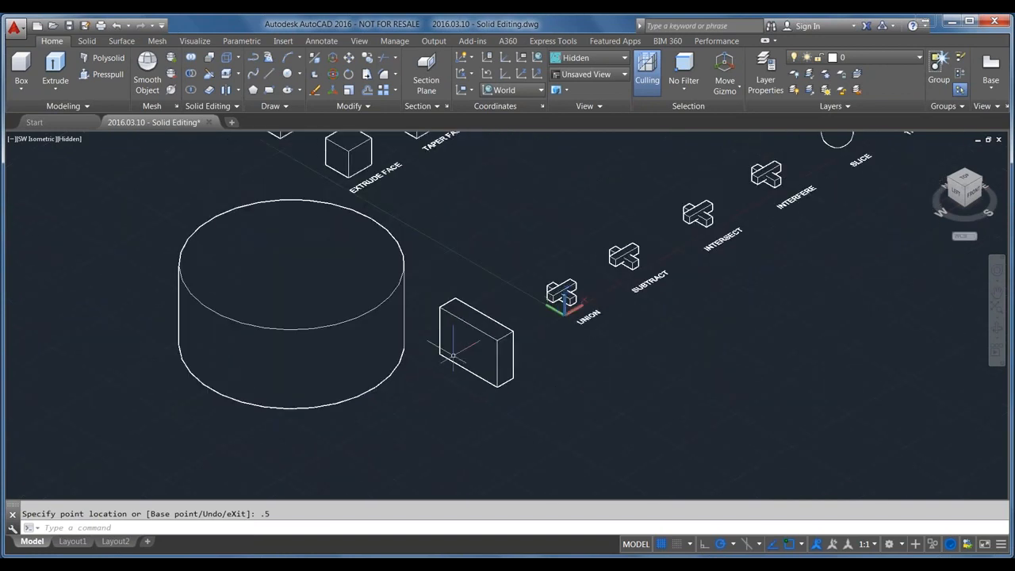
# Select the box and enlarge its base freehand in both length and width by stretching its grips
pyautogui.click(469, 337)
pyautogui.scroll(1, 470, 332)
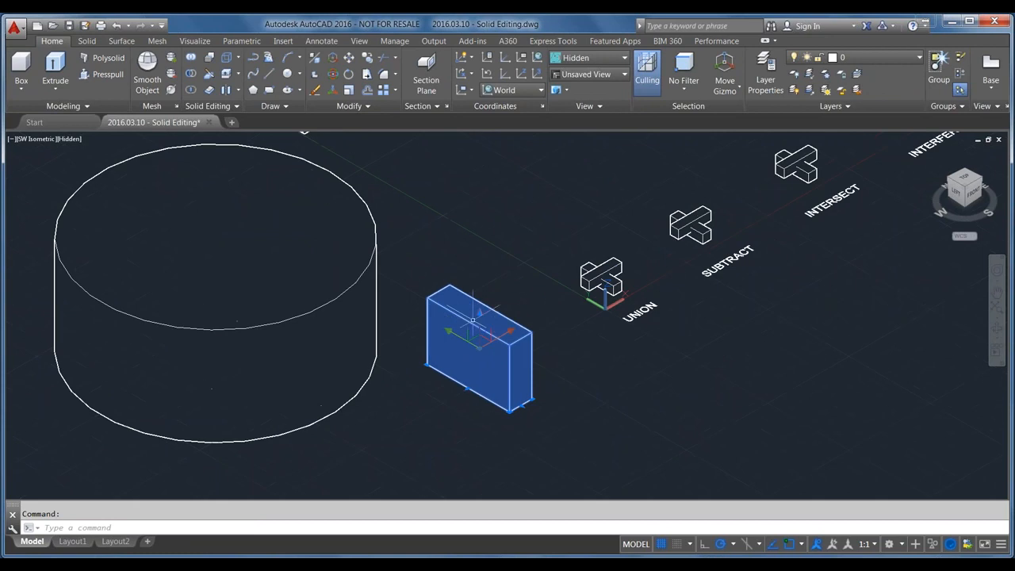
pyautogui.click(468, 389)
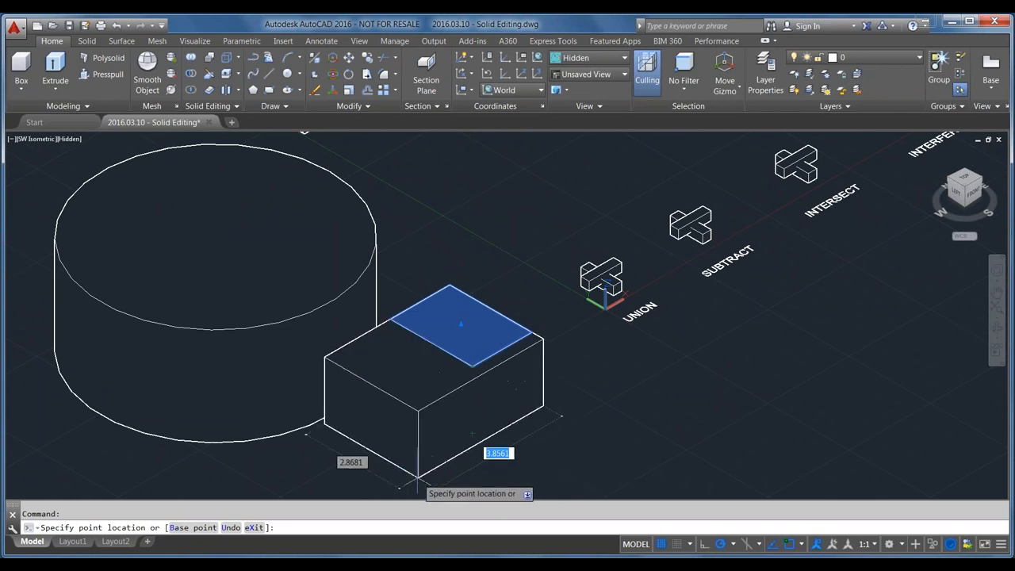
pyautogui.scroll(2, 457, 464)
pyautogui.click(454, 479)
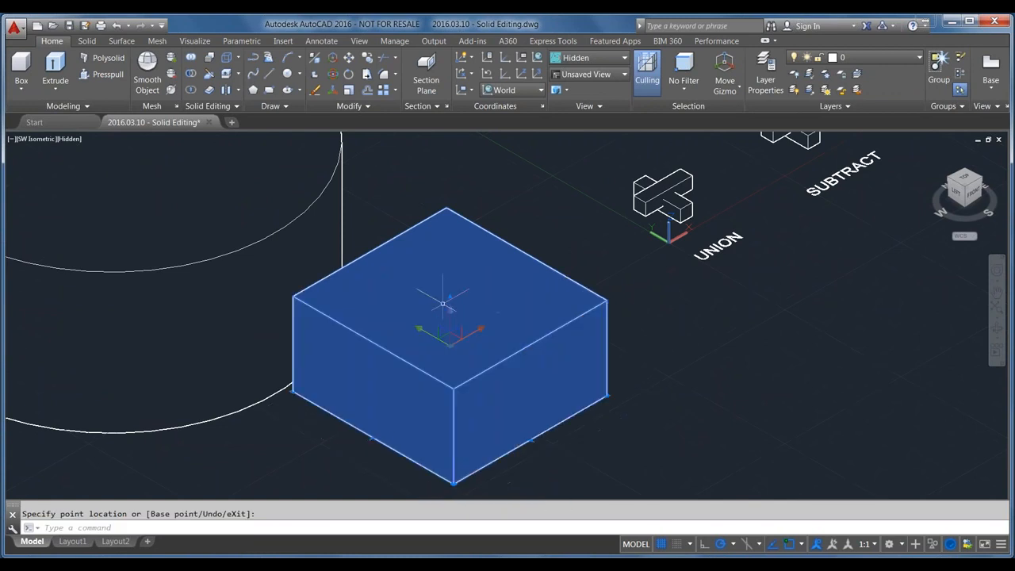
pyautogui.scroll(-2, 445, 311)
pyautogui.scroll(5, 523, 419)
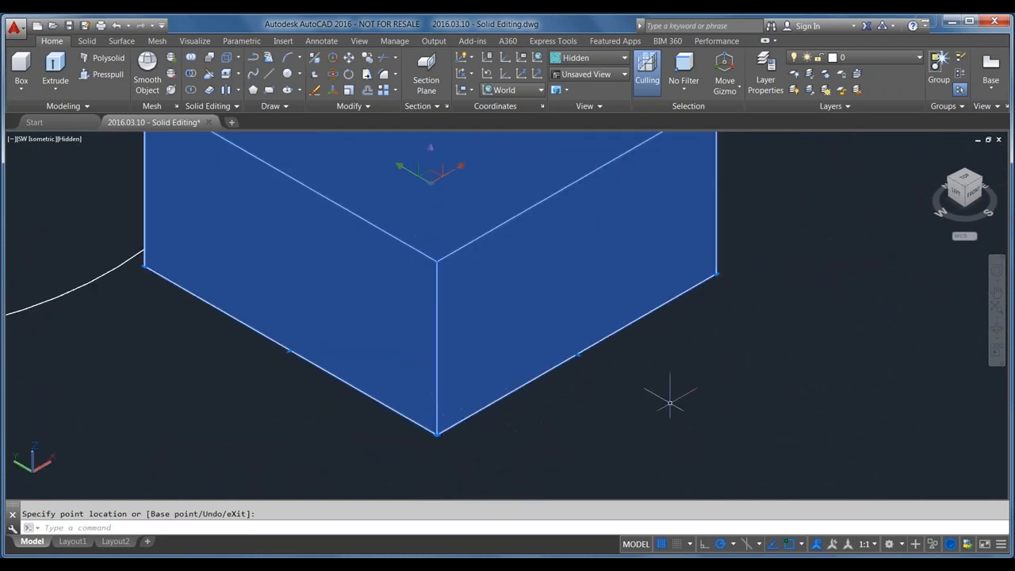
# Add the cylinder to the selected box and erase both solids
pyautogui.scroll(-5, 540, 408)
pyautogui.click(365, 264)
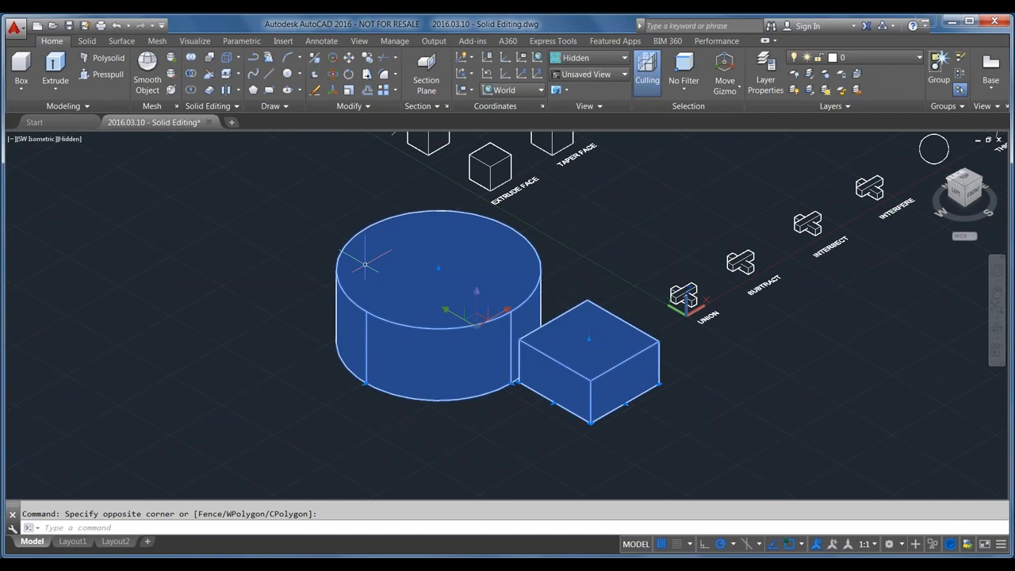
pyautogui.press('Delete')
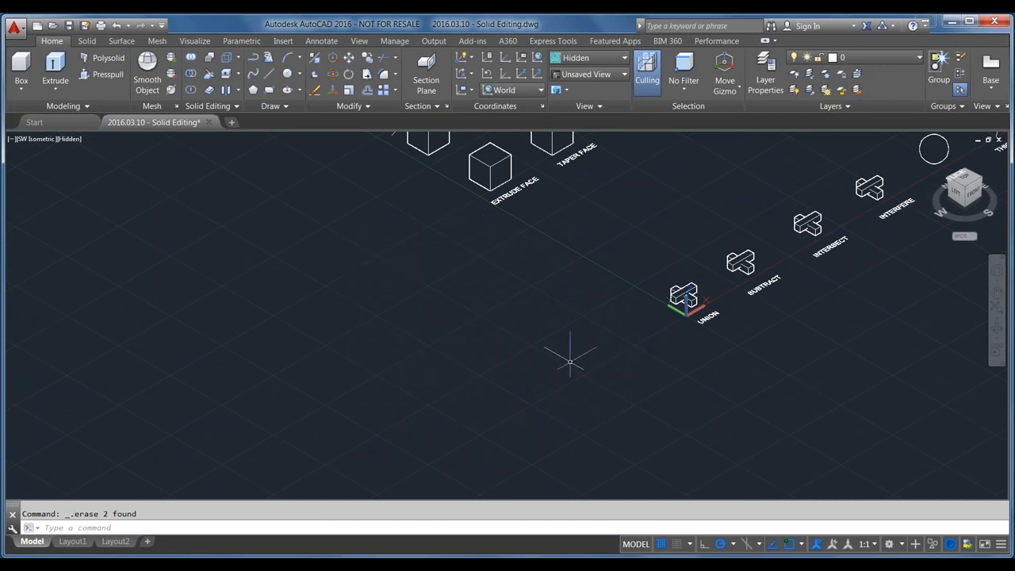
# Examine the two crossing boxes of the UNION example by selecting them together and individually
pyautogui.moveTo(683, 337); pyautogui.dragTo(598, 439, button='middle')
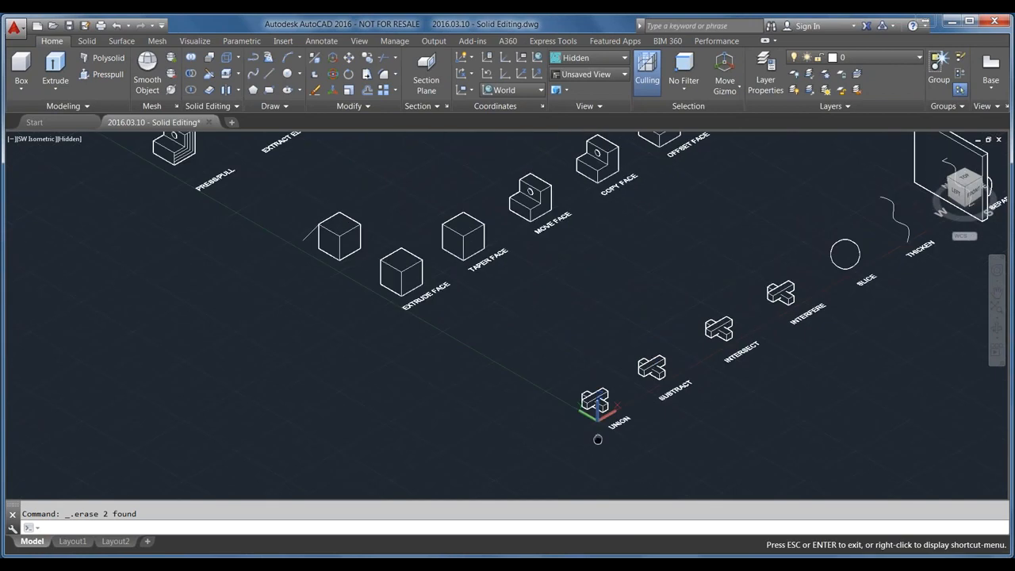
pyautogui.scroll(4, 598, 438)
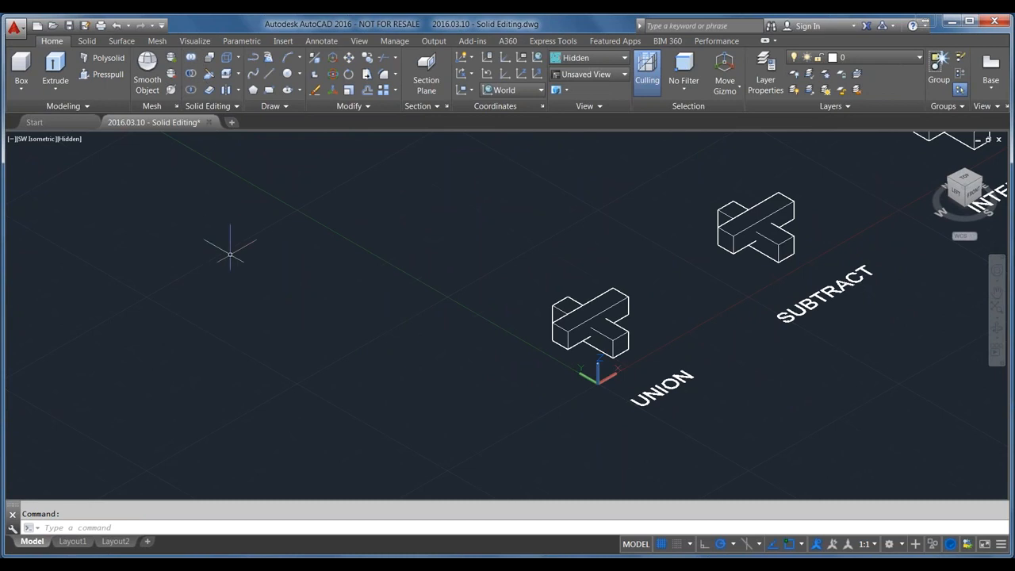
pyautogui.moveTo(598, 436); pyautogui.dragTo(430, 470, button='middle')
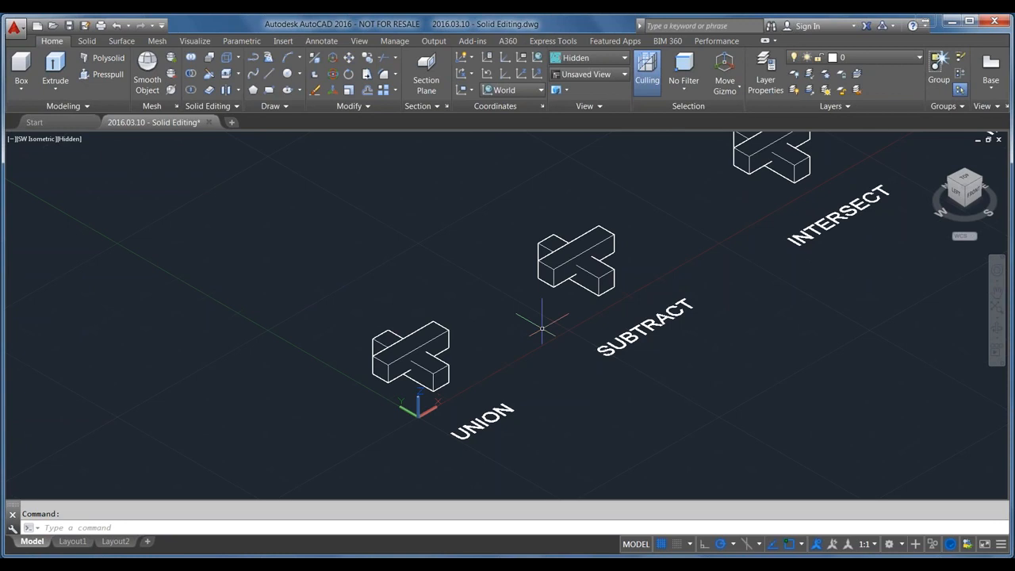
pyautogui.scroll(2, 401, 420)
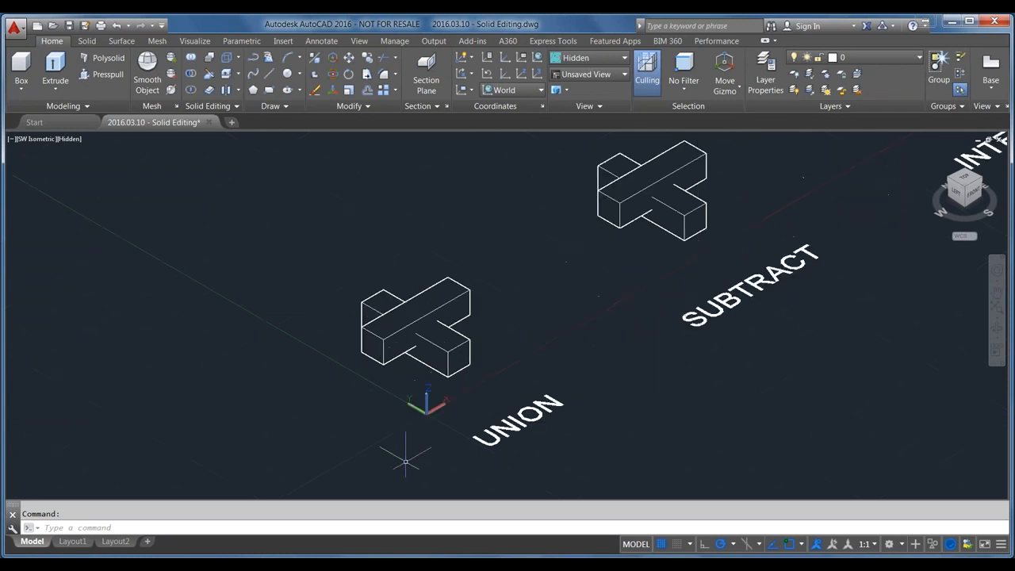
pyautogui.click(395, 341)
pyautogui.click(464, 357)
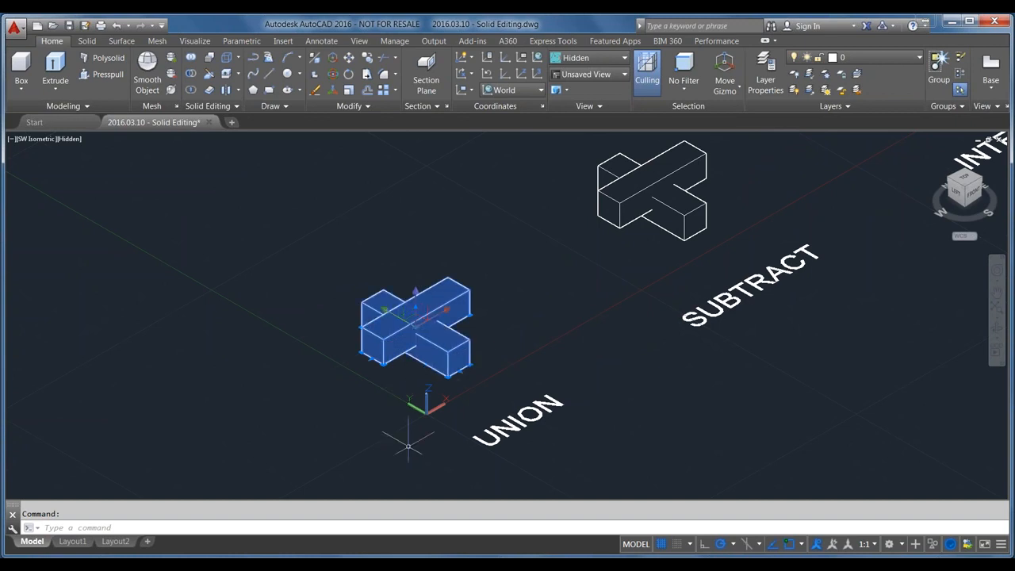
pyautogui.press('Escape')
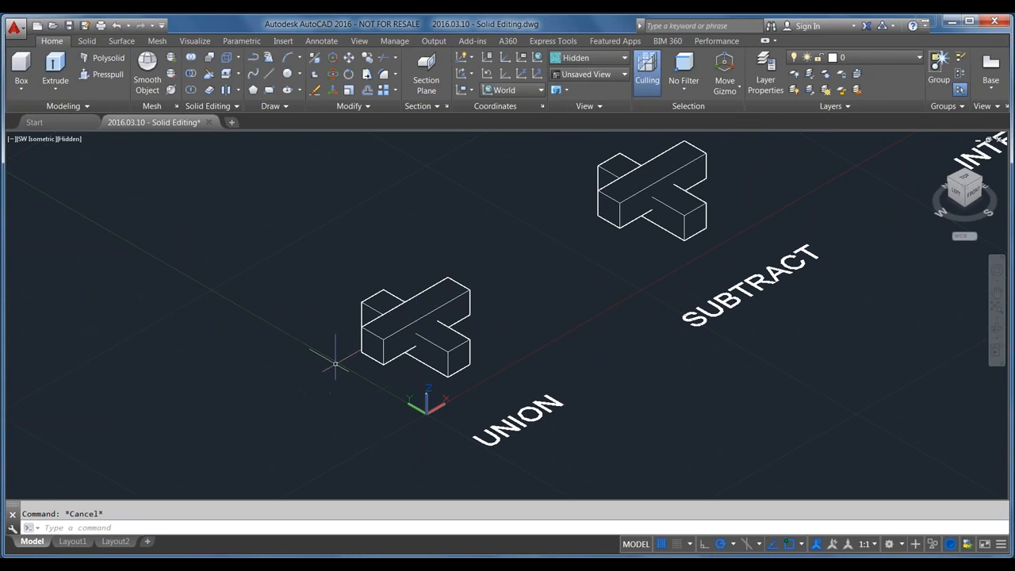
pyautogui.click(451, 315)
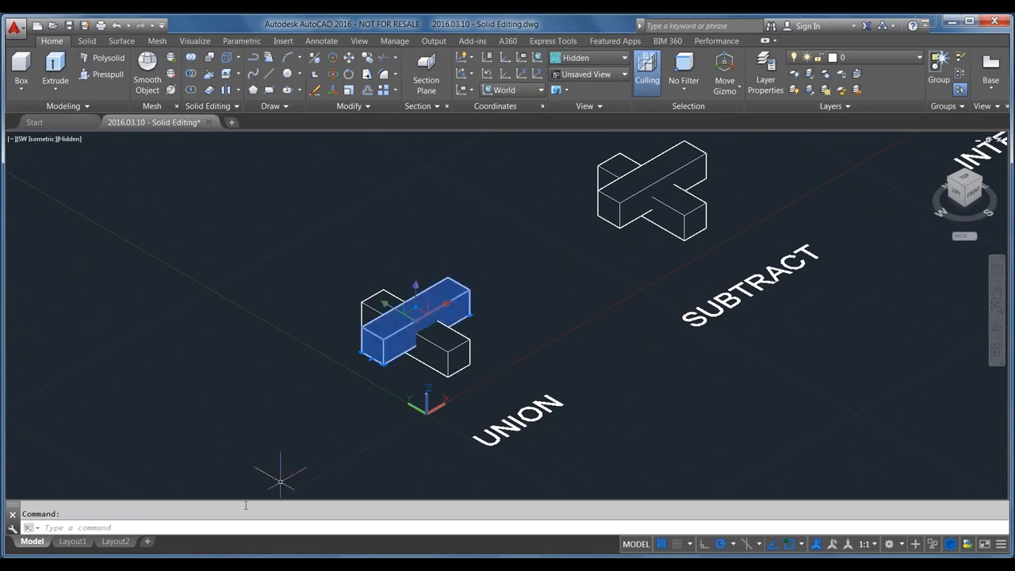
pyautogui.press('Escape')
pyautogui.click(420, 361)
pyautogui.press('Escape')
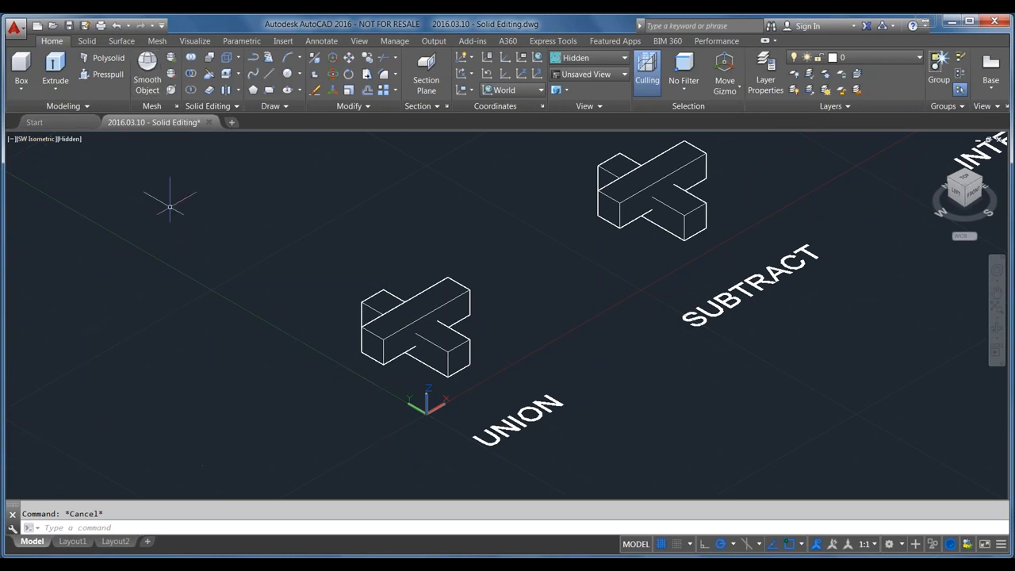
# Combine the two crossing boxes of the UNION example into one solid with the UNION command
pyautogui.write('UNION')
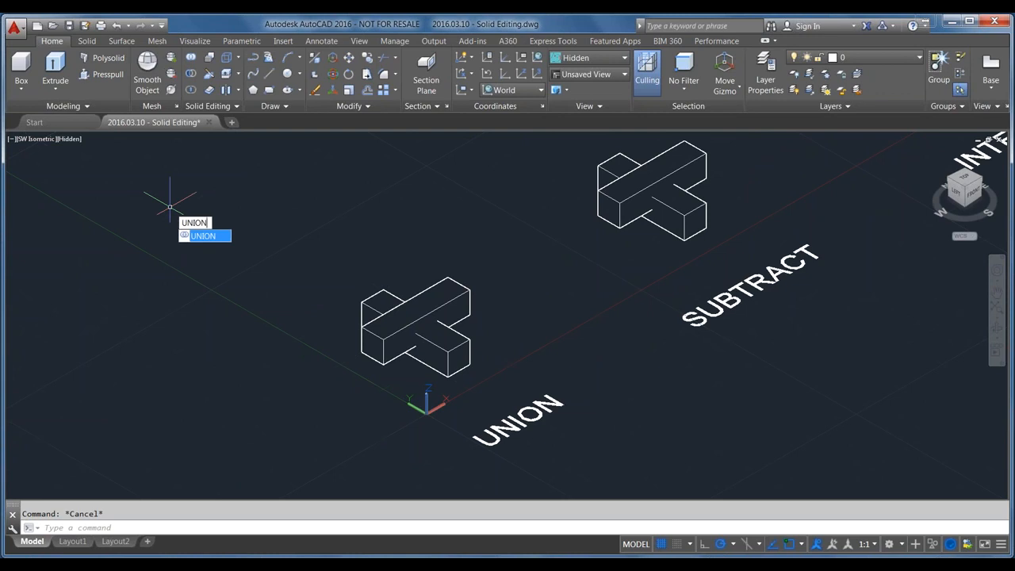
pyautogui.press('Return')
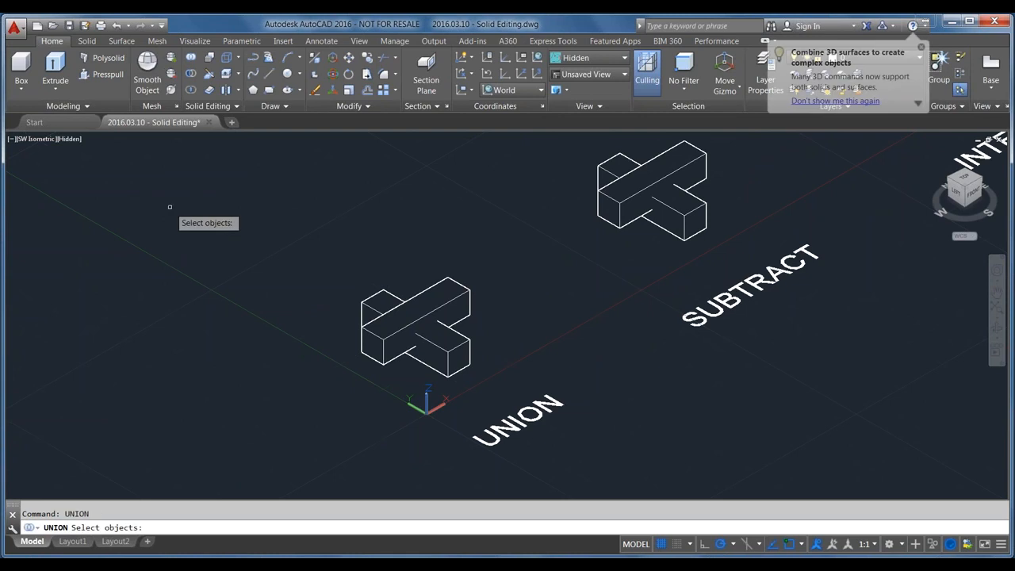
pyautogui.click(456, 371)
pyautogui.click(385, 348)
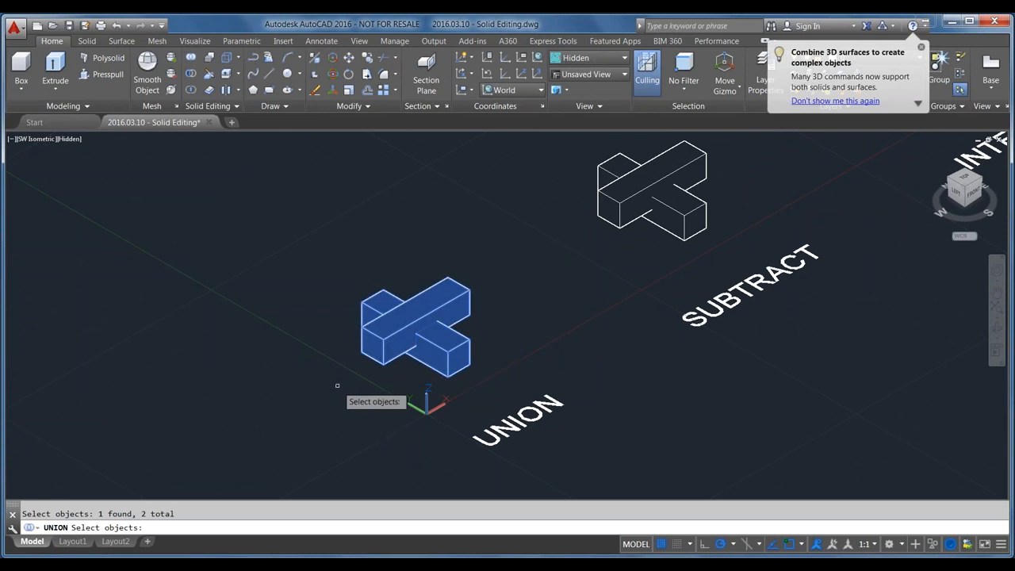
pyautogui.press('Return')
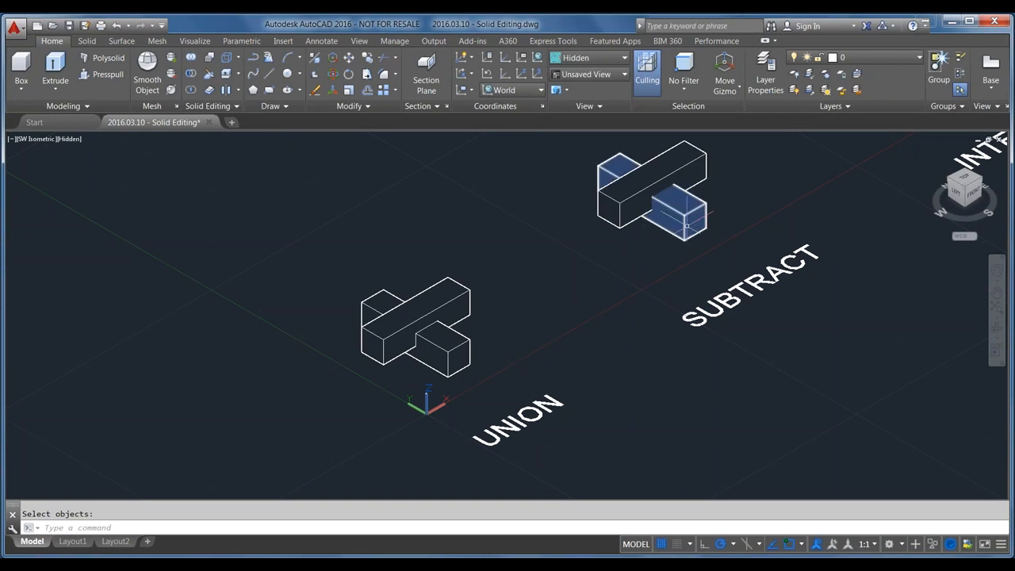
# Check that the combined UNION example is one object by selecting it and moving it freehand, and undo the move
pyautogui.press('Escape')
pyautogui.click(390, 309)
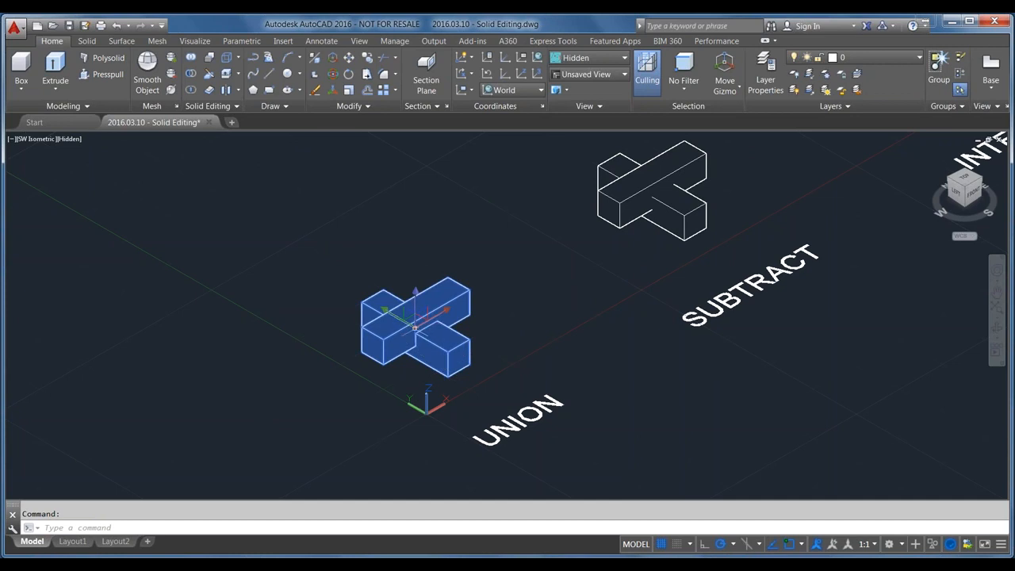
pyautogui.scroll(3, 416, 327)
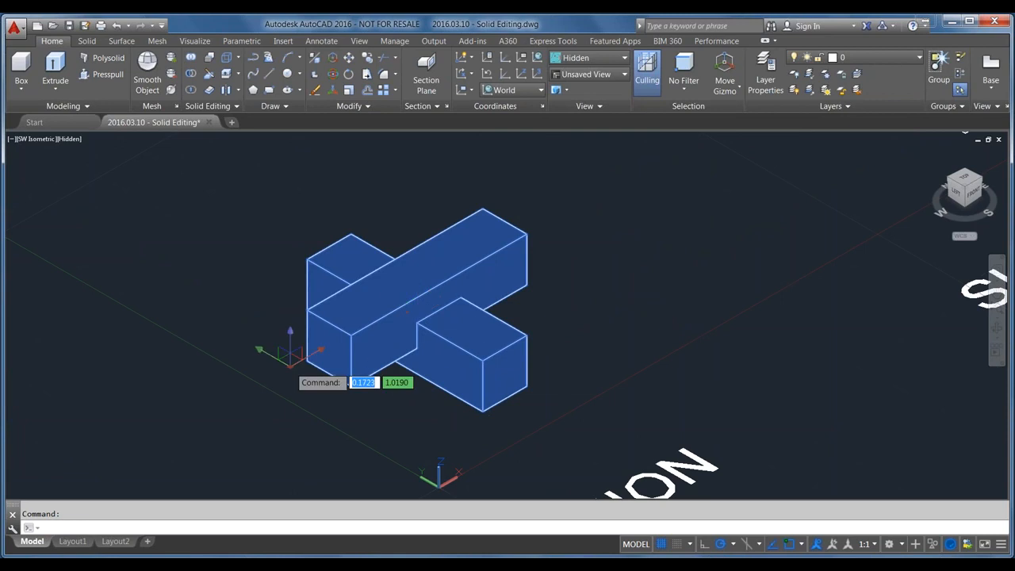
pyautogui.press('Escape')
pyautogui.scroll(-4, 468, 270)
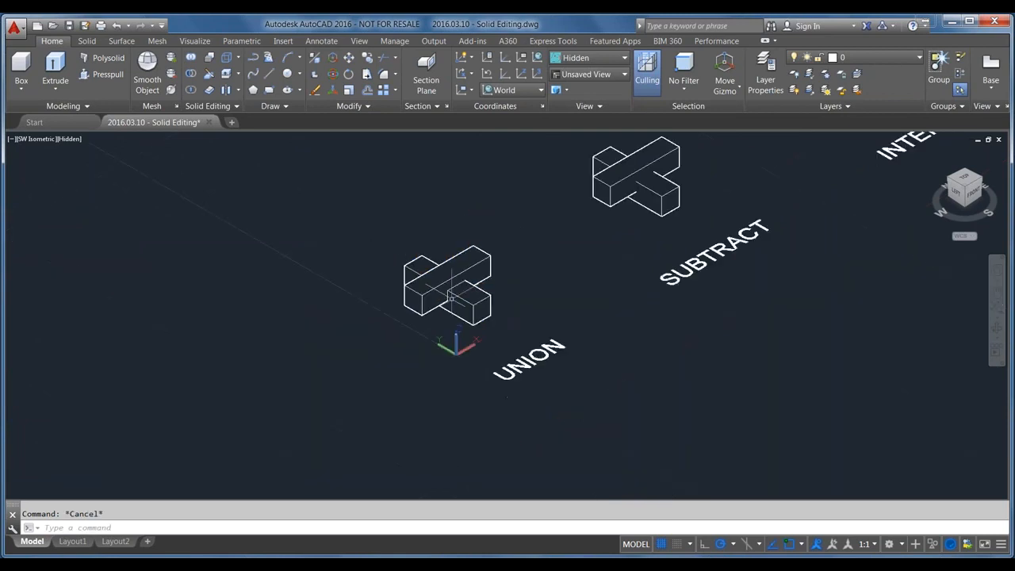
pyautogui.scroll(3, 447, 269)
pyautogui.click(447, 270)
pyautogui.write('m')
pyautogui.press('Return')
pyautogui.scroll(-3, 460, 363)
pyautogui.click(358, 414)
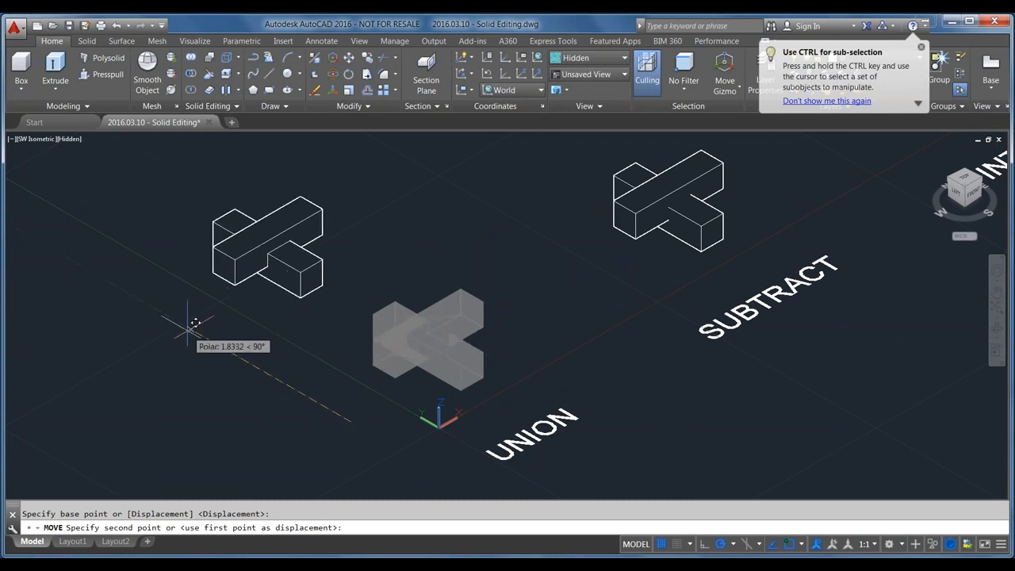
pyautogui.click(220, 453)
pyautogui.hotkey('ctrl', 'z')
pyautogui.scroll(-4, 340, 401)
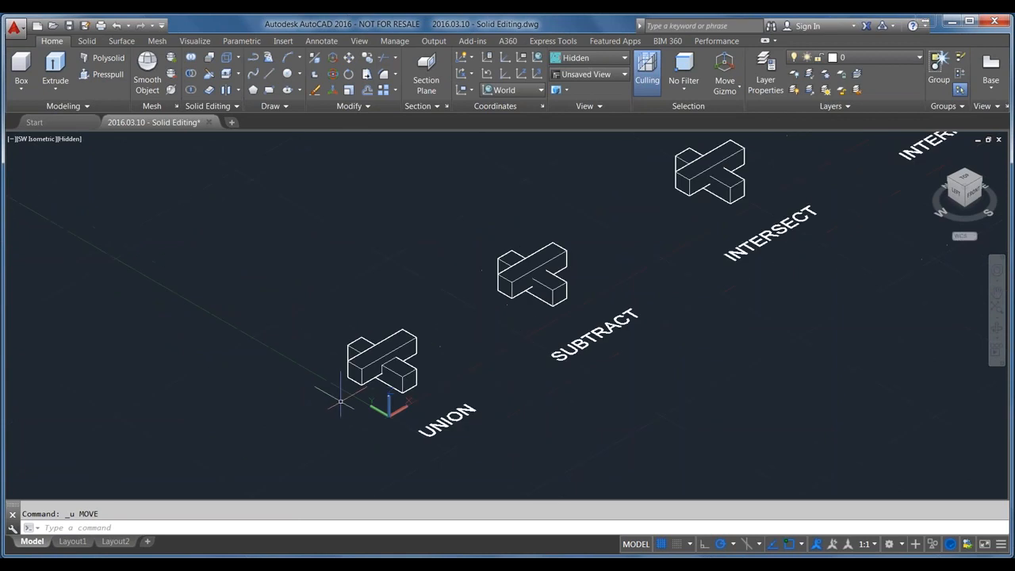
pyautogui.scroll(4, 617, 267)
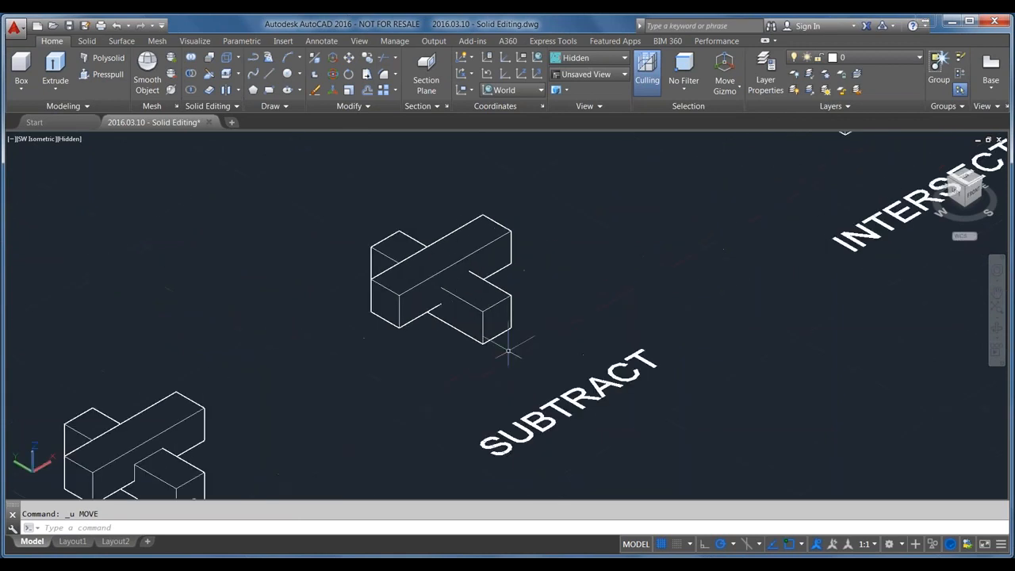
pyautogui.scroll(-3, 759, 187)
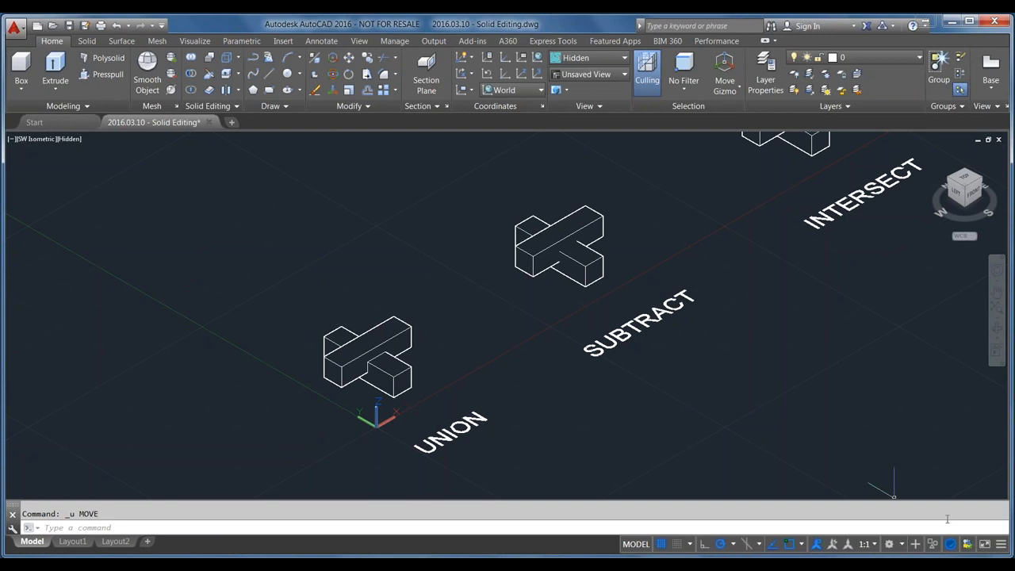
# View the Workspace Settings and Customize User Interface dialogs, and close both without changes
pyautogui.click(902, 544)
pyautogui.click(904, 544)
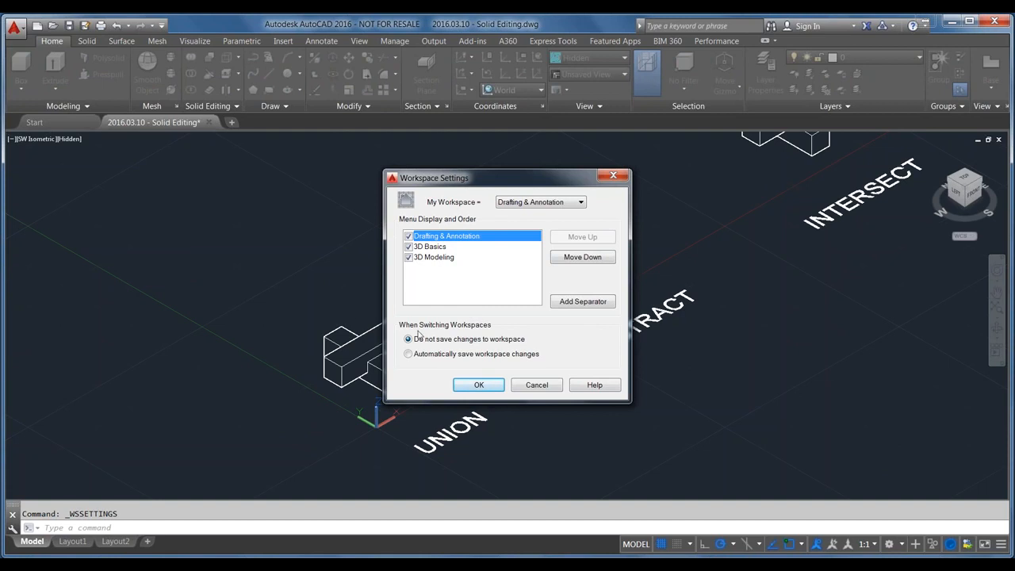
pyautogui.click(536, 386)
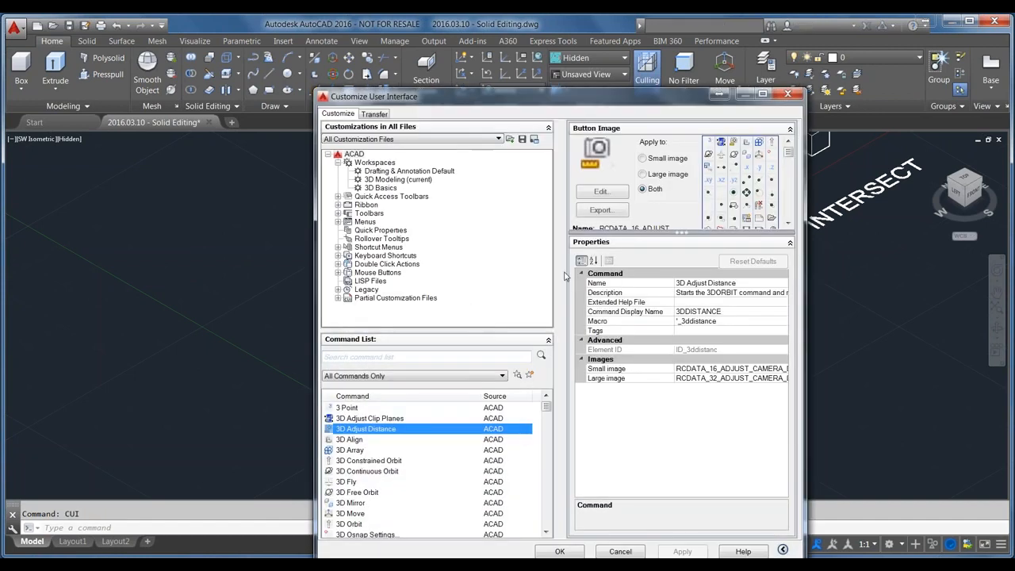
pyautogui.moveTo(672, 98); pyautogui.dragTo(666, 53)
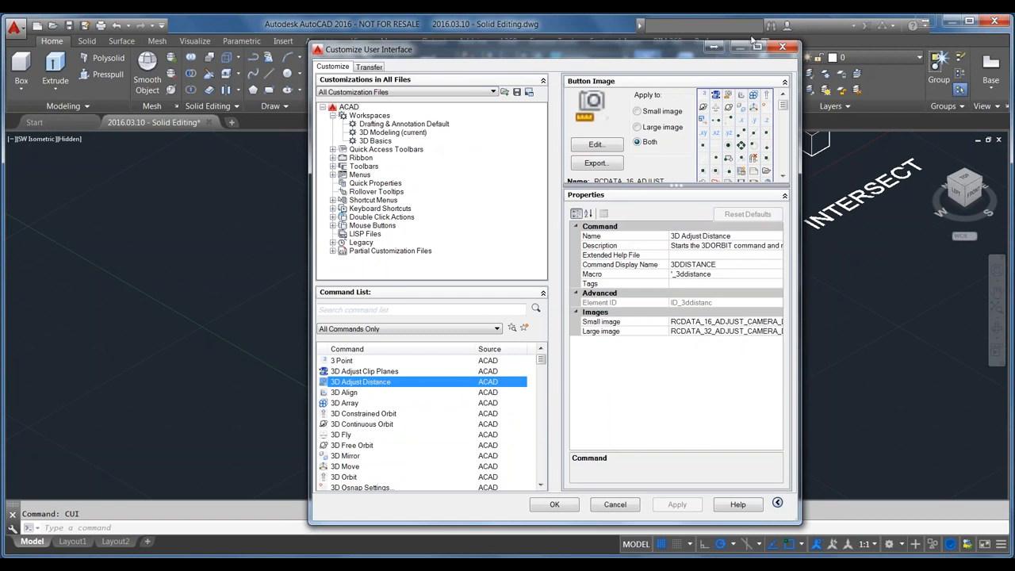
pyautogui.click(781, 48)
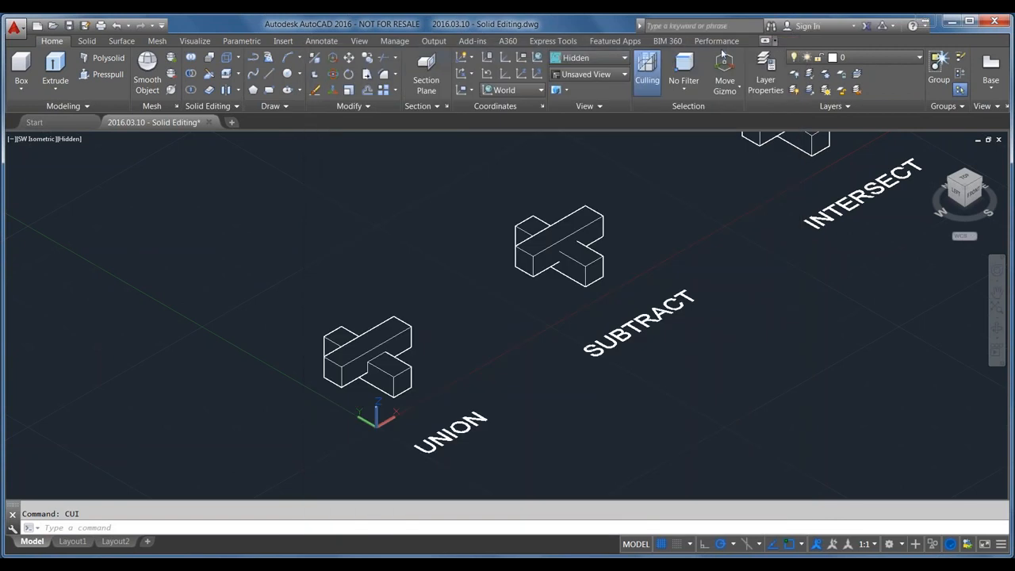
# Subtract the box running parallel to the SUBTRACT label from the box it crosses, using the SUBTRACT command
pyautogui.click(226, 243)
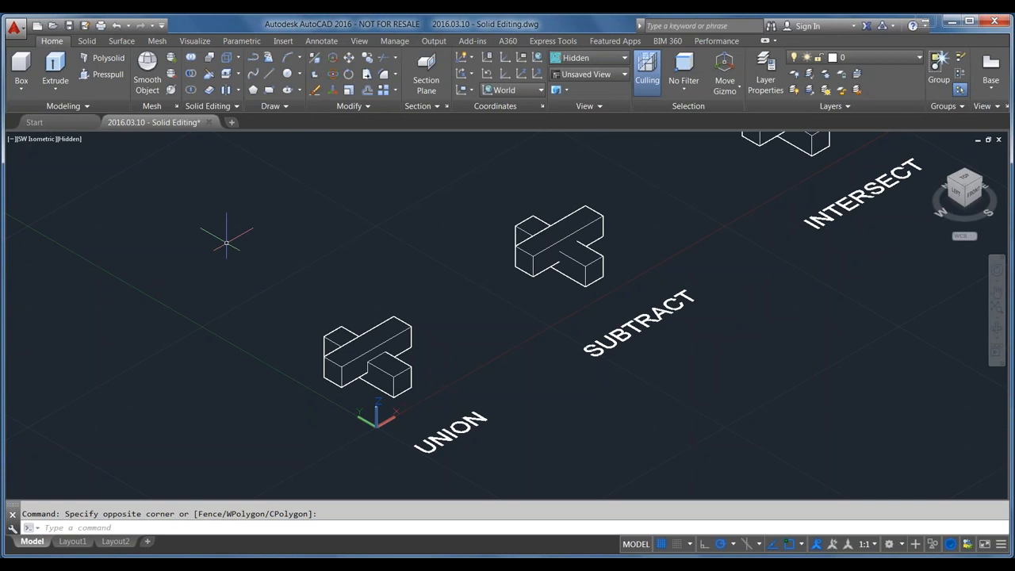
pyautogui.moveTo(770, 294); pyautogui.dragTo(723, 384, button='middle')
pyautogui.press('Escape')
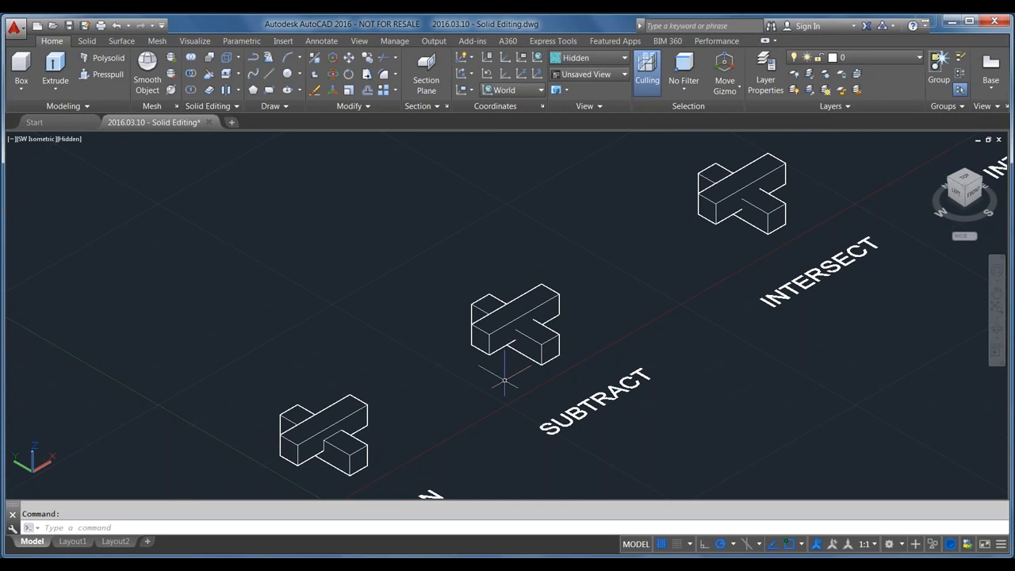
pyautogui.scroll(2, 519, 376)
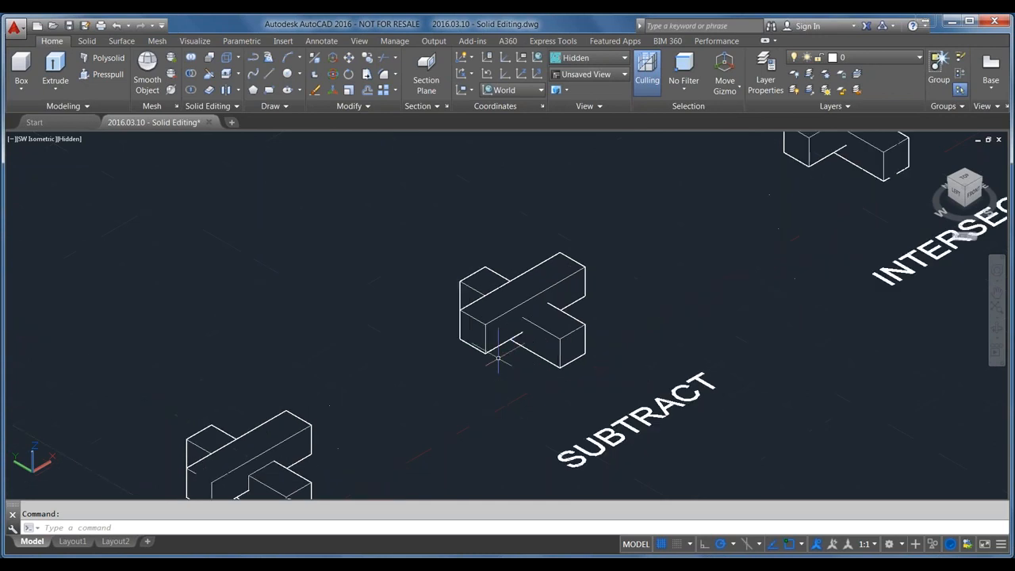
pyautogui.scroll(2, 529, 381)
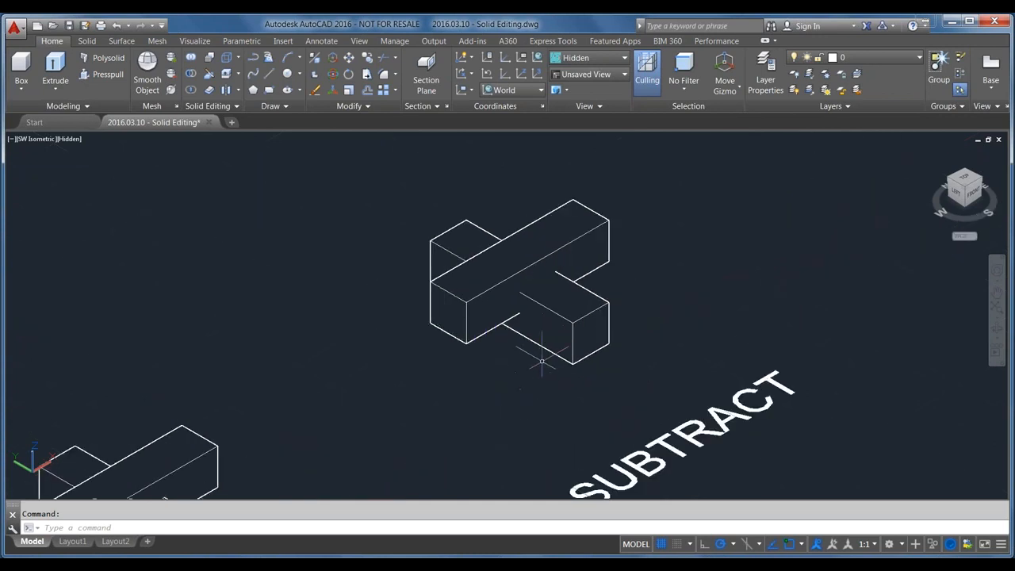
pyautogui.write('SUBTRA')
pyautogui.press('Return')
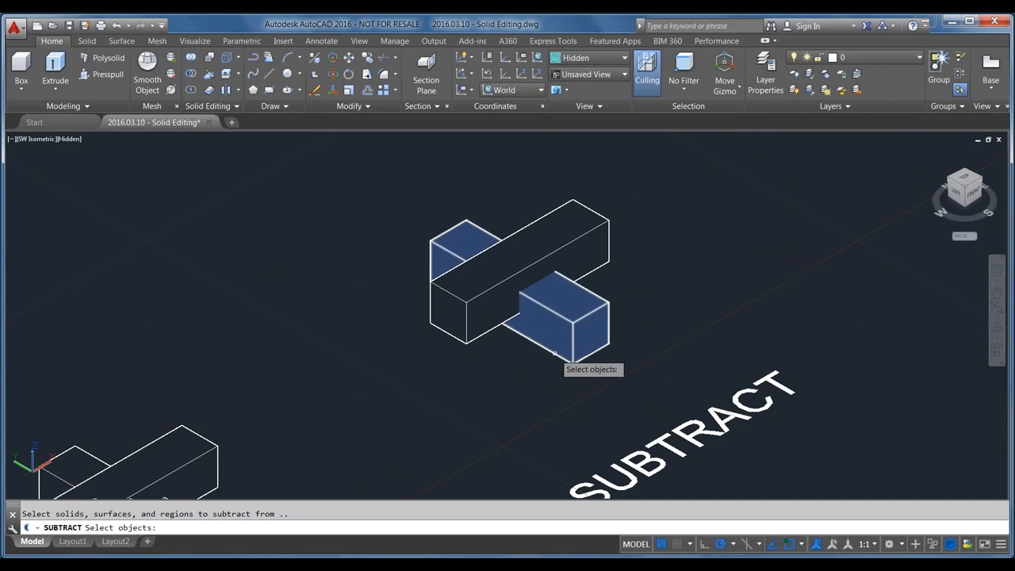
pyautogui.click(554, 353)
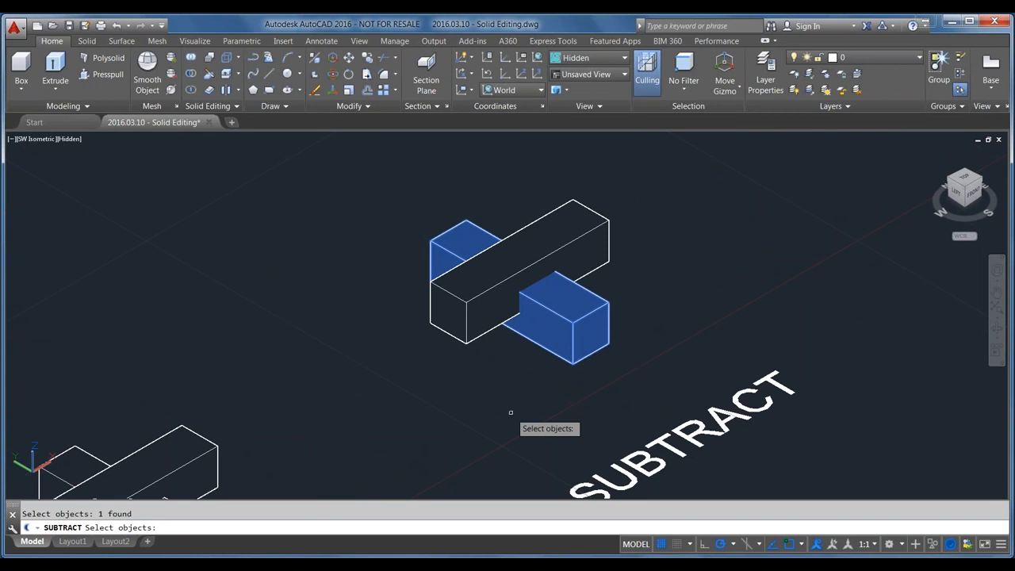
pyautogui.press('Return')
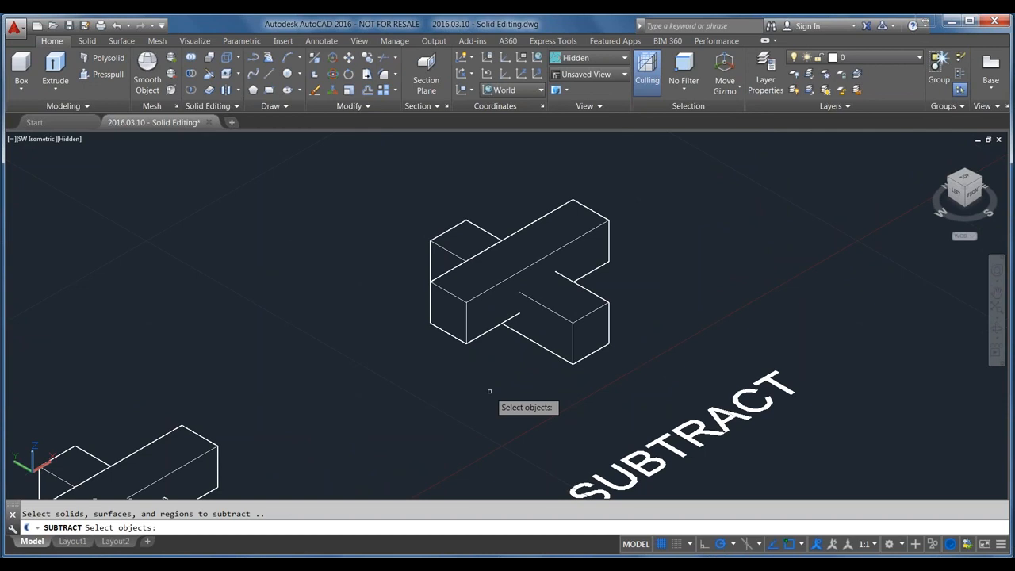
pyautogui.click(469, 335)
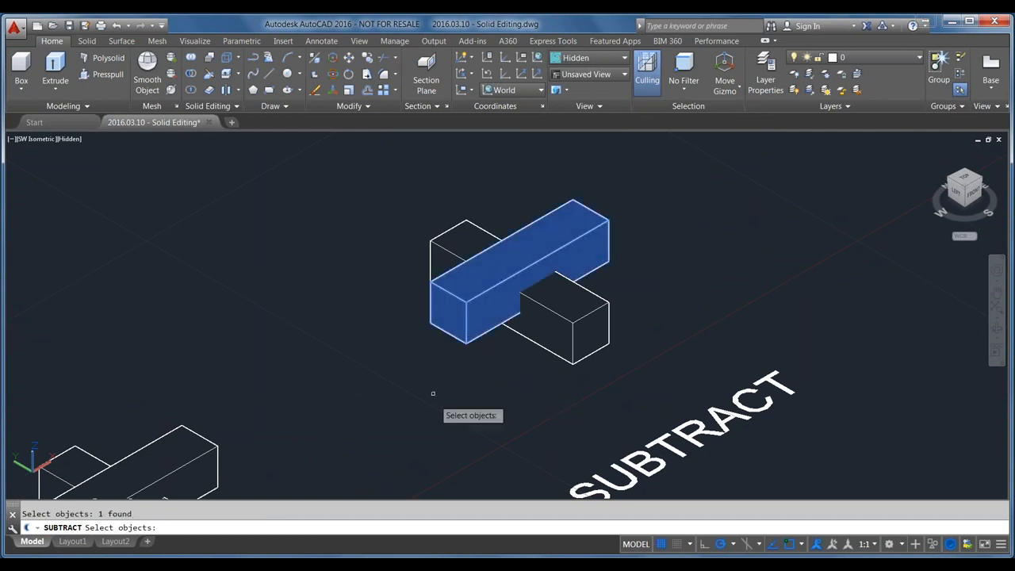
pyautogui.press('Return')
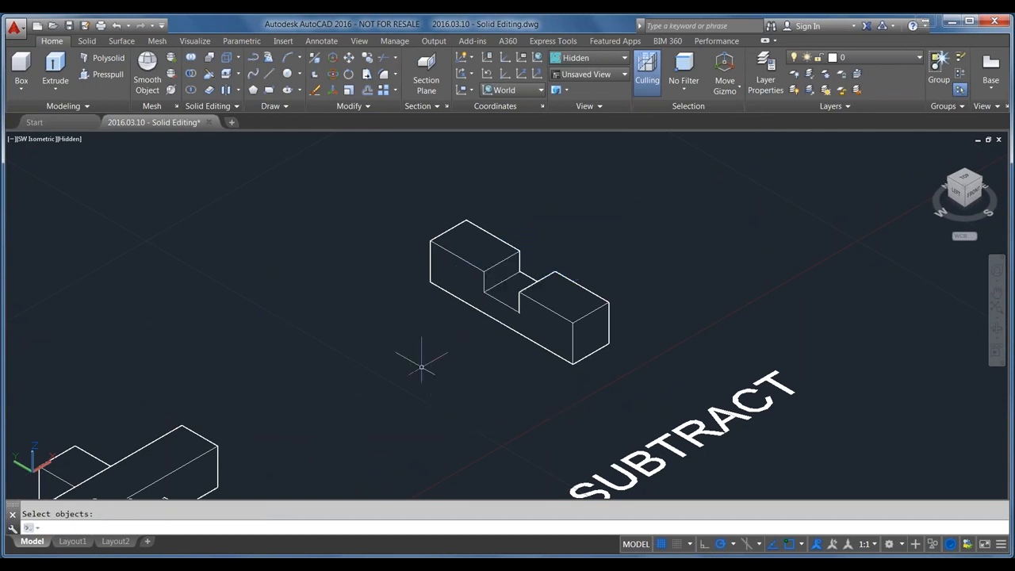
# Check the notched solid of the SUBTRACT example by selecting it, and undo the subtraction
pyautogui.click(547, 269)
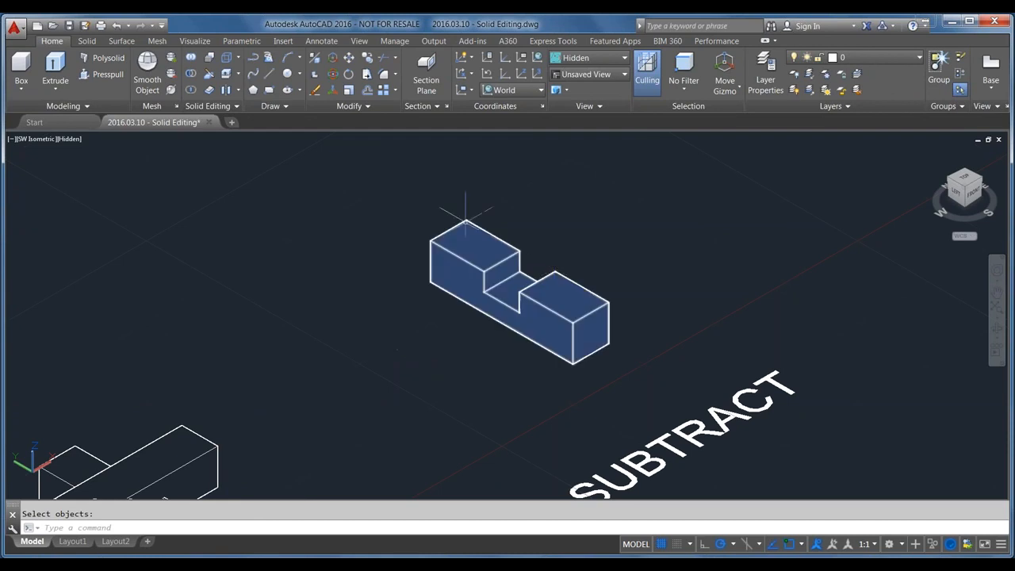
pyautogui.press('Escape')
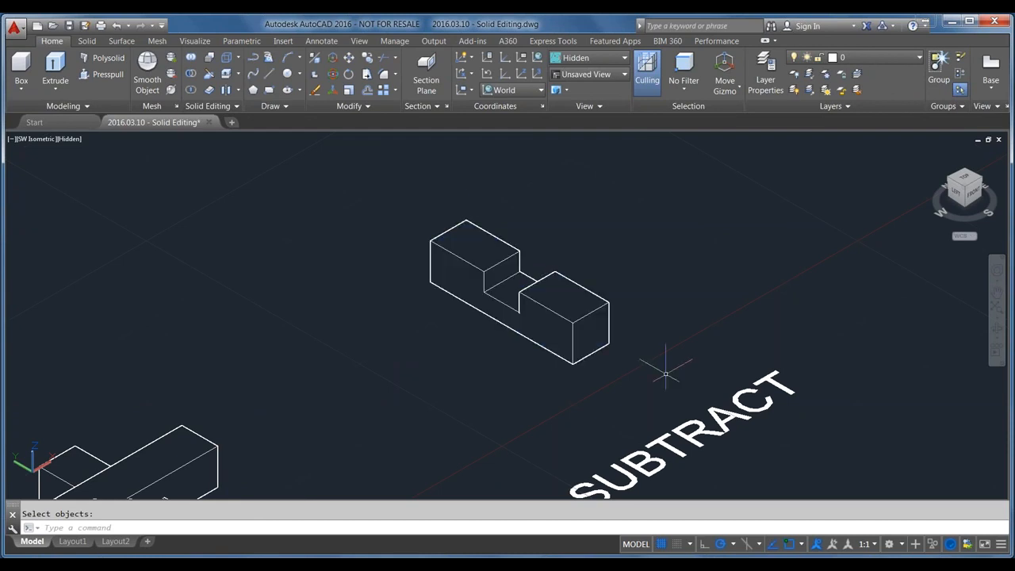
pyautogui.click(495, 320)
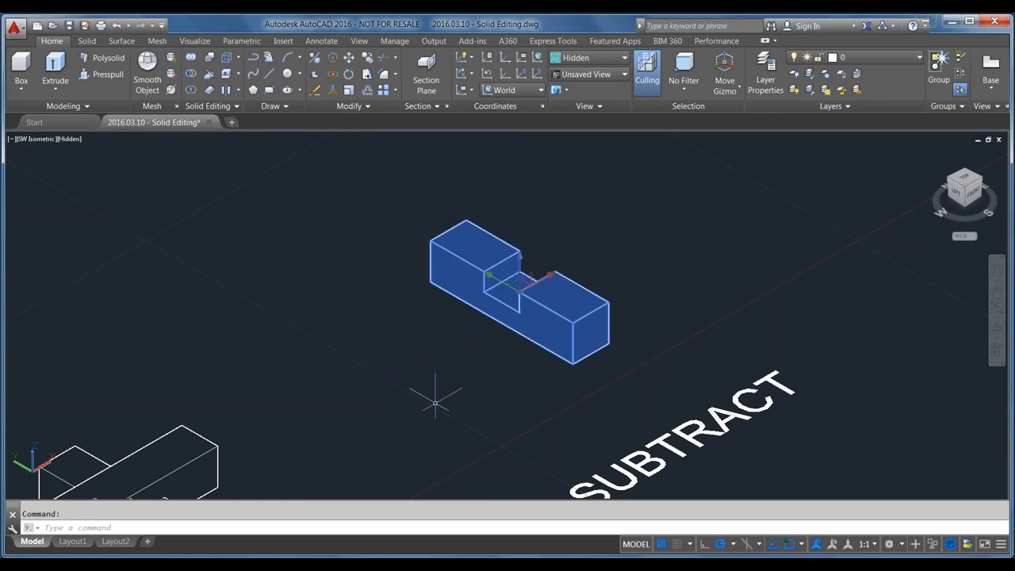
pyautogui.press('Escape')
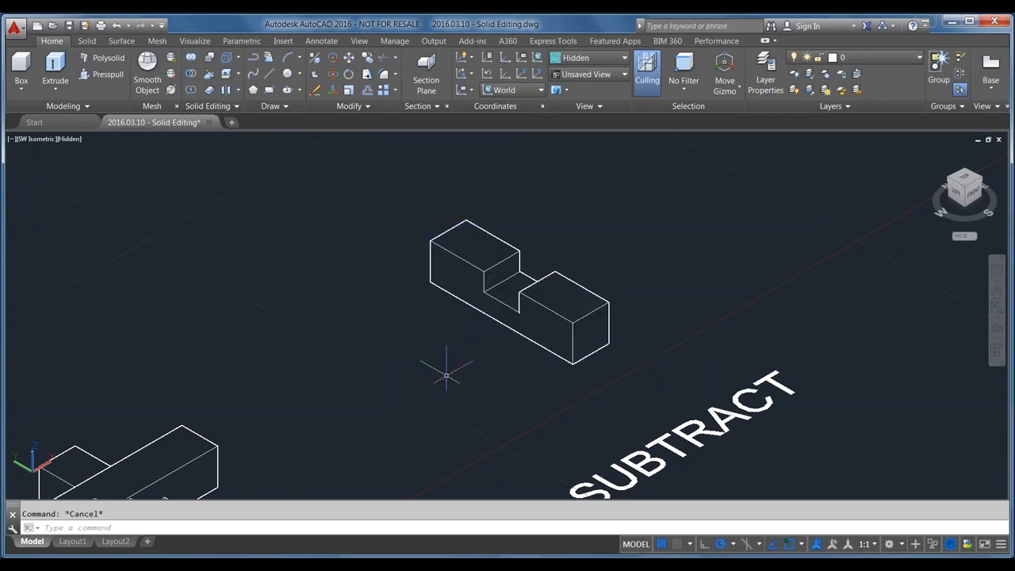
pyautogui.scroll(-2, 447, 375)
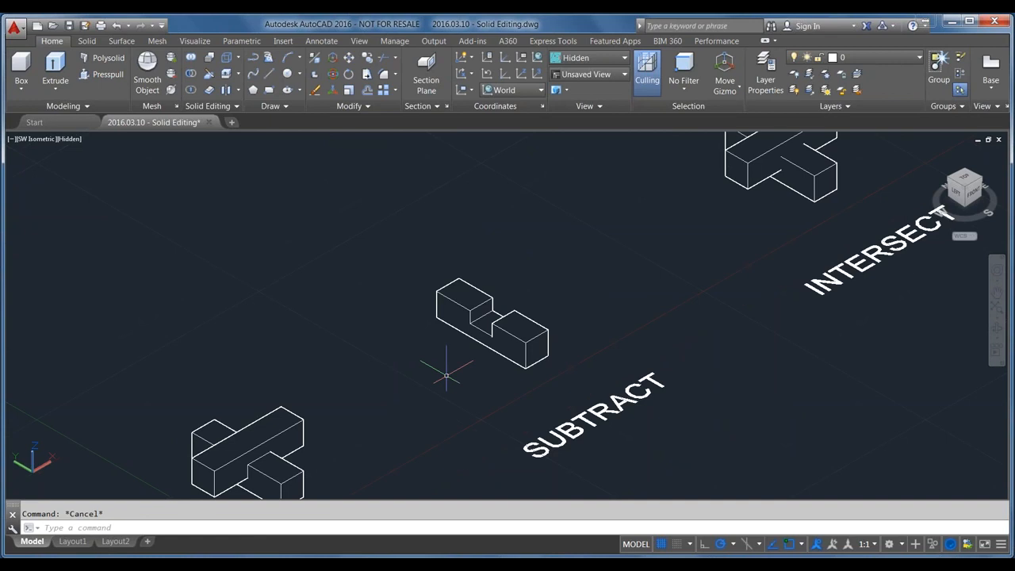
pyautogui.scroll(2, 447, 375)
pyautogui.hotkey('ctrl', 'z')
# Copy the lower crossing box of the SUBTRACT example freehand to a parallel position beside the original
pyautogui.click(586, 328)
pyautogui.write('co')
pyautogui.press('Return')
pyautogui.click(536, 408)
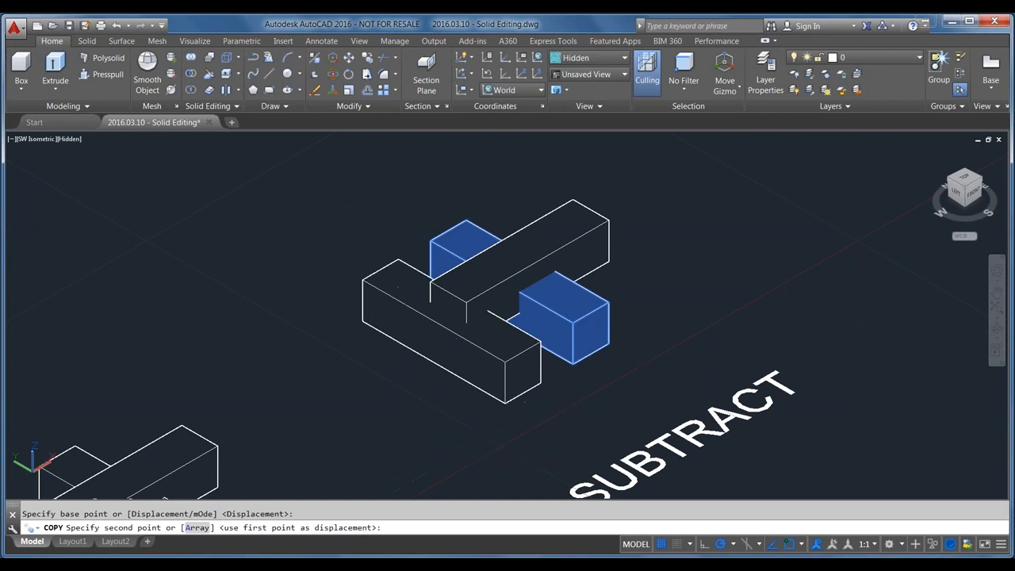
pyautogui.click(467, 428)
pyautogui.press('Escape')
# Move the upper box of the SUBTRACT example freehand so that it crosses both parallel boxes
pyautogui.click(464, 314)
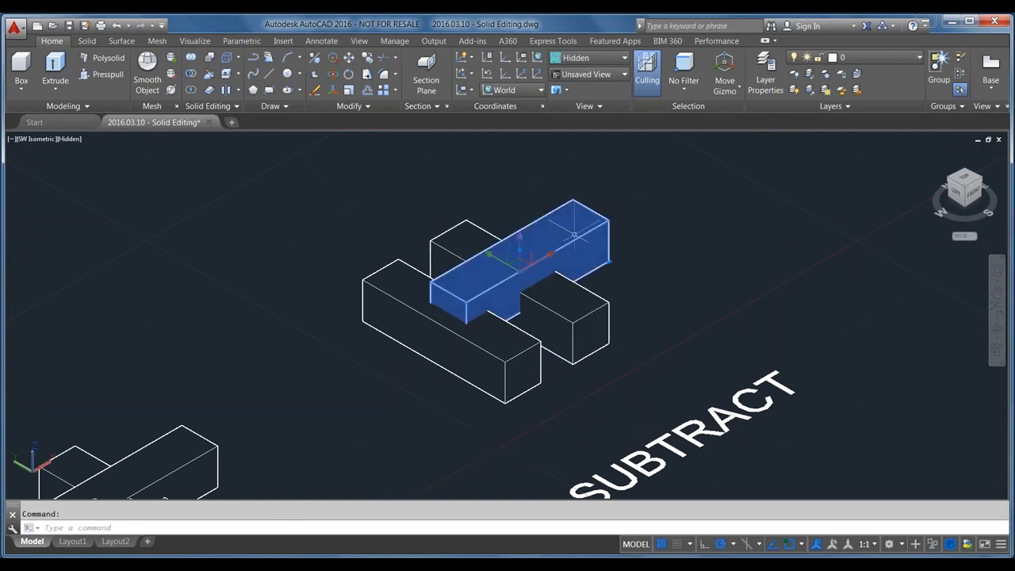
pyautogui.write('m')
pyautogui.press('Return')
pyautogui.click(732, 293)
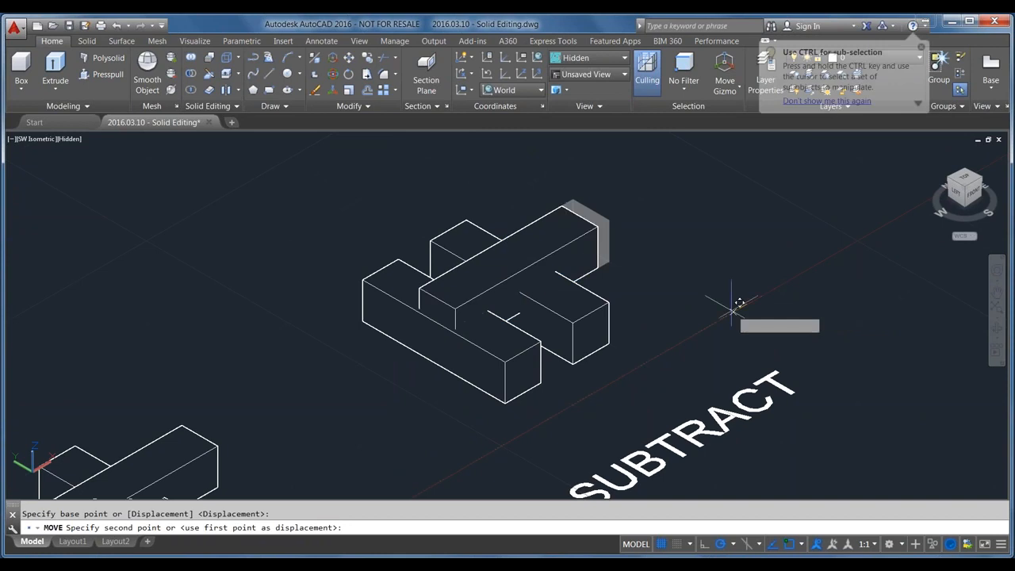
pyautogui.click(529, 409)
# Subtract the upper crossing box from both parallel boxes in one SUBTRACT operation, and select the result to check that it is one object
pyautogui.write('subtract')
pyautogui.press('Return')
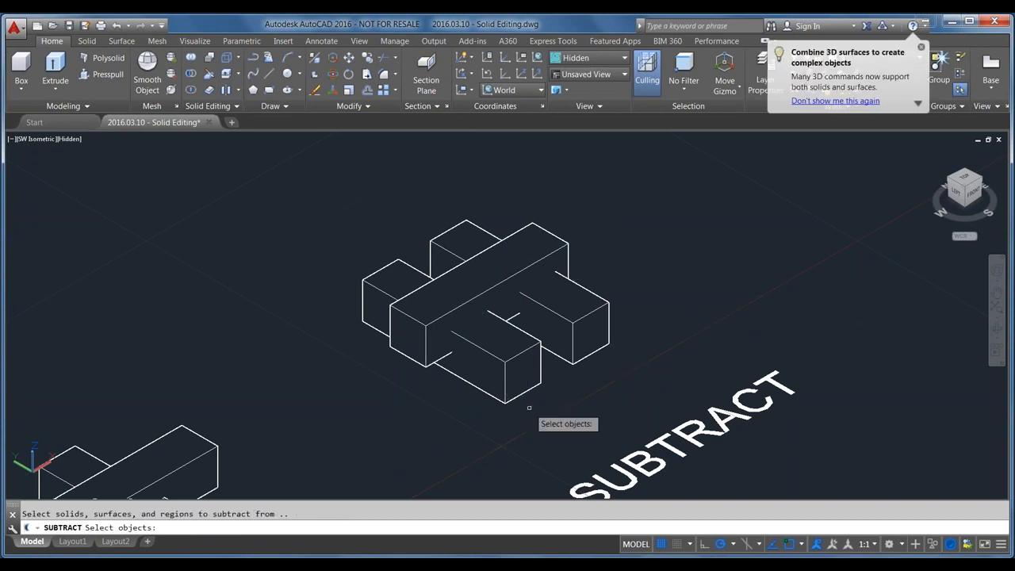
pyautogui.click(596, 330)
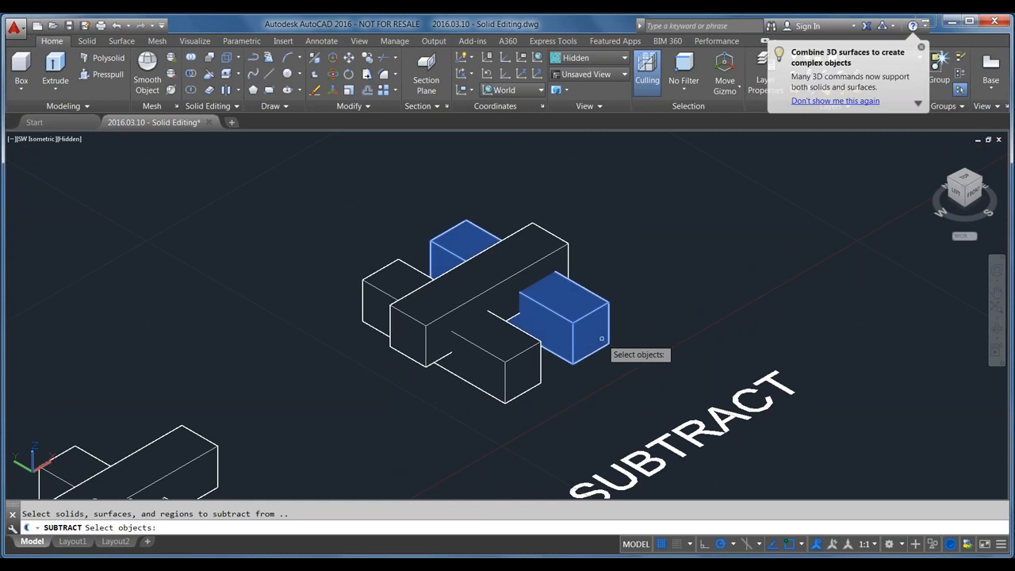
pyautogui.click(527, 370)
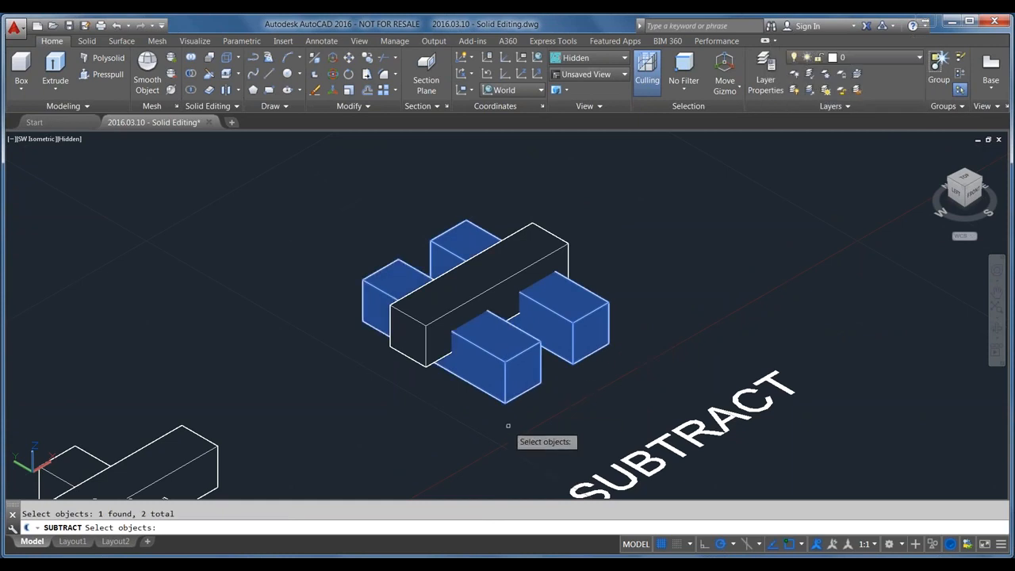
pyautogui.press('Return')
pyautogui.click(464, 278)
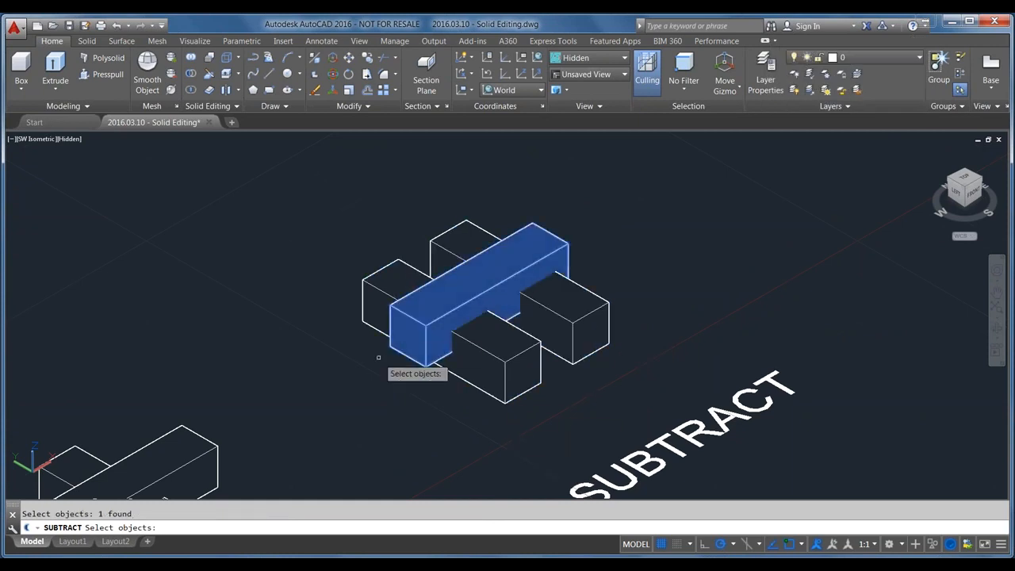
pyautogui.press('Return')
pyautogui.click(474, 369)
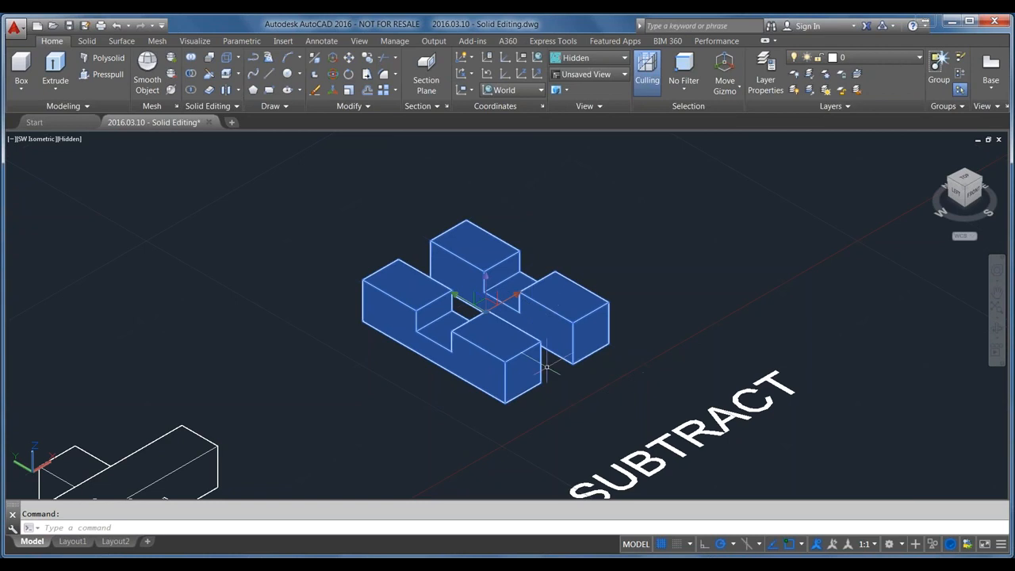
pyautogui.press('Escape')
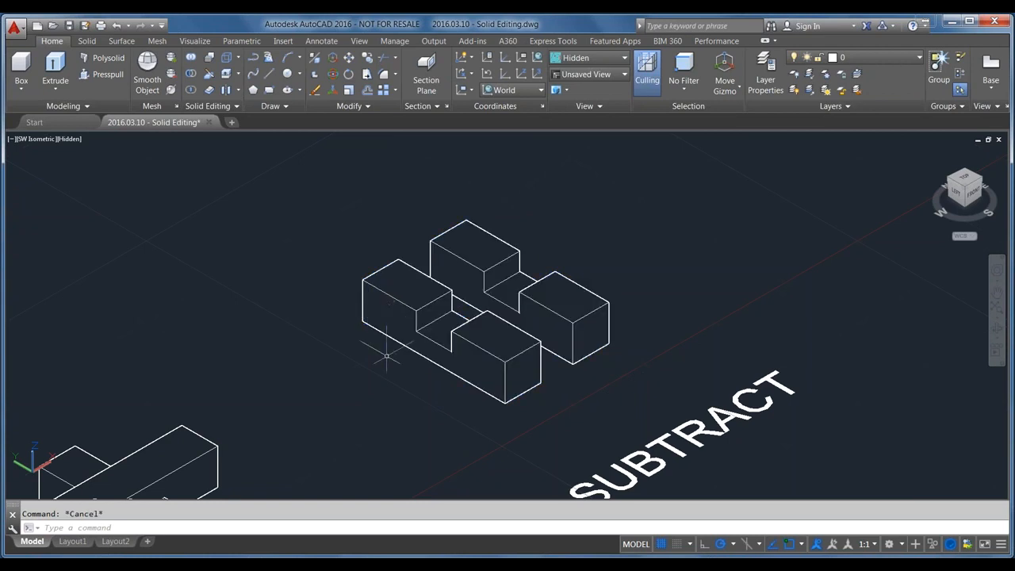
# Intersect the two crossing boxes of the INTERSECT example with the INTERSECT command, and undo the intersection
pyautogui.scroll(-5, 368, 317)
pyautogui.scroll(-3, 390, 375)
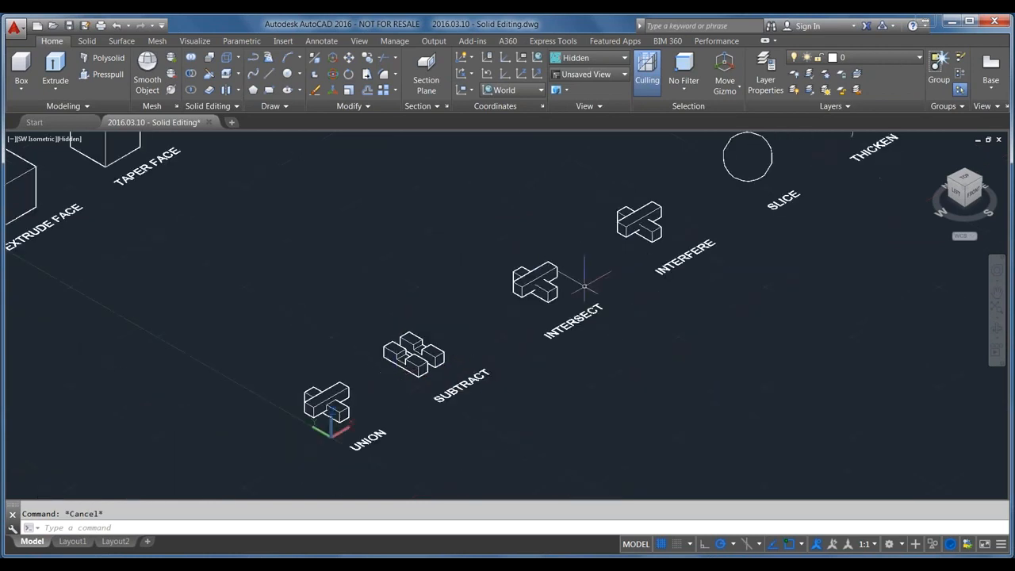
pyautogui.scroll(4, 543, 309)
pyautogui.scroll(2, 543, 309)
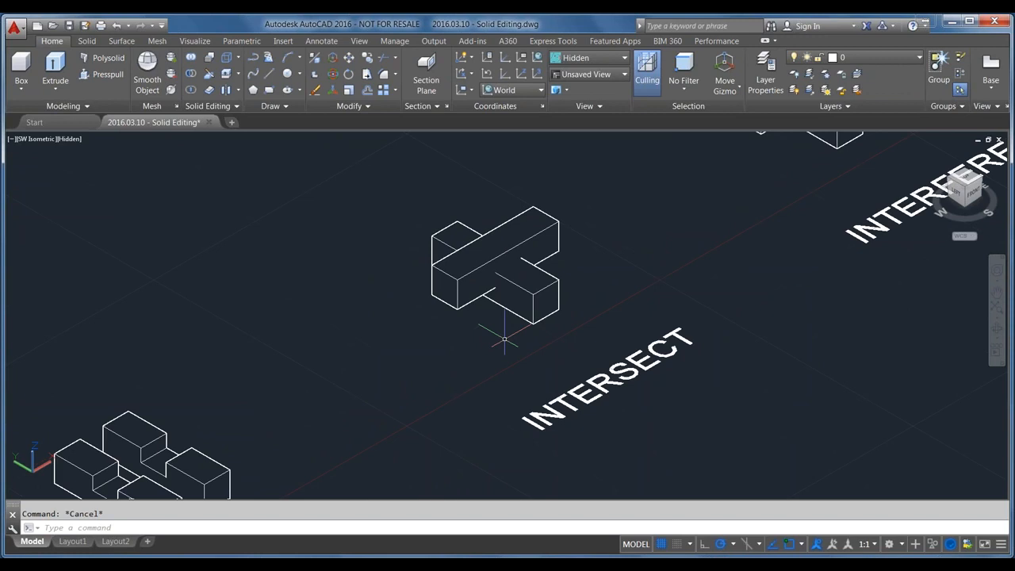
pyautogui.scroll(2, 504, 340)
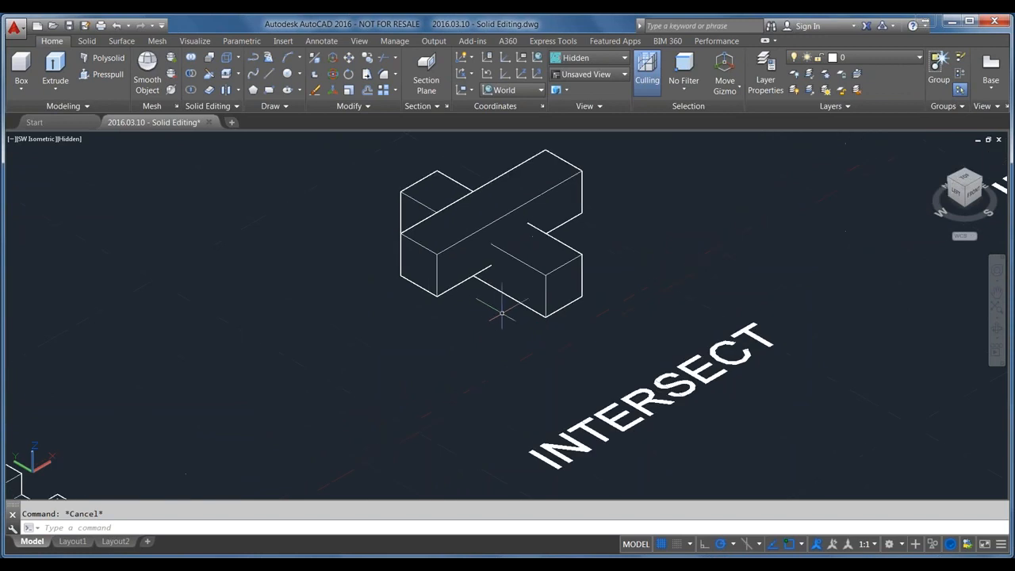
pyautogui.moveTo(503, 335); pyautogui.dragTo(526, 367, button='middle')
pyautogui.scroll(1, 536, 343)
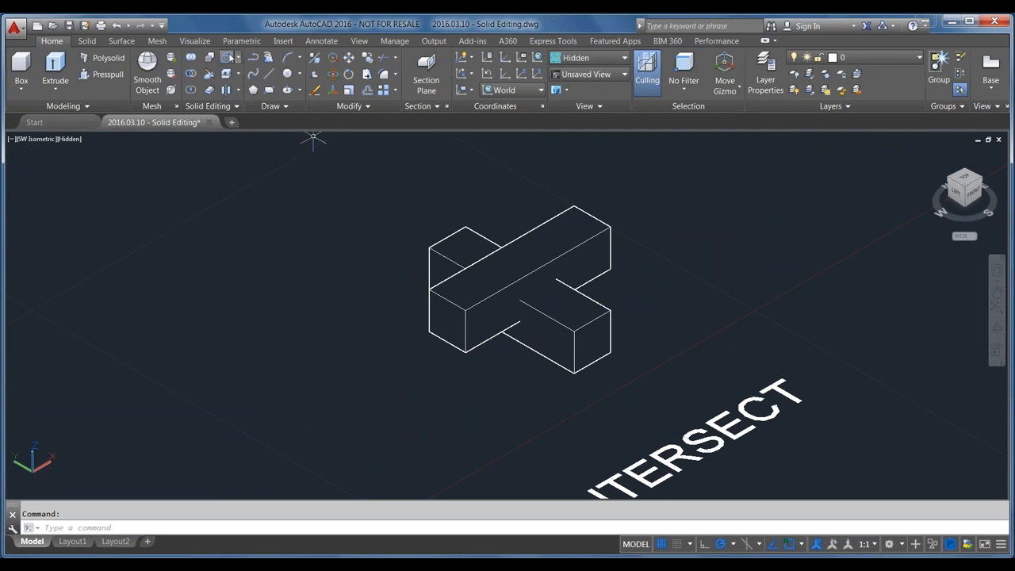
pyautogui.click(192, 91)
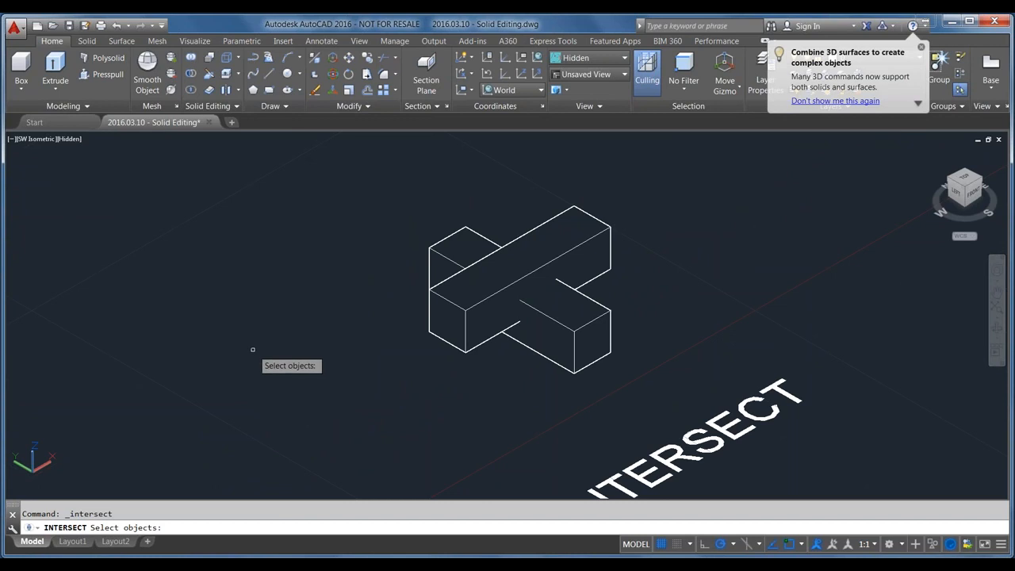
pyautogui.click(590, 386)
pyautogui.click(464, 246)
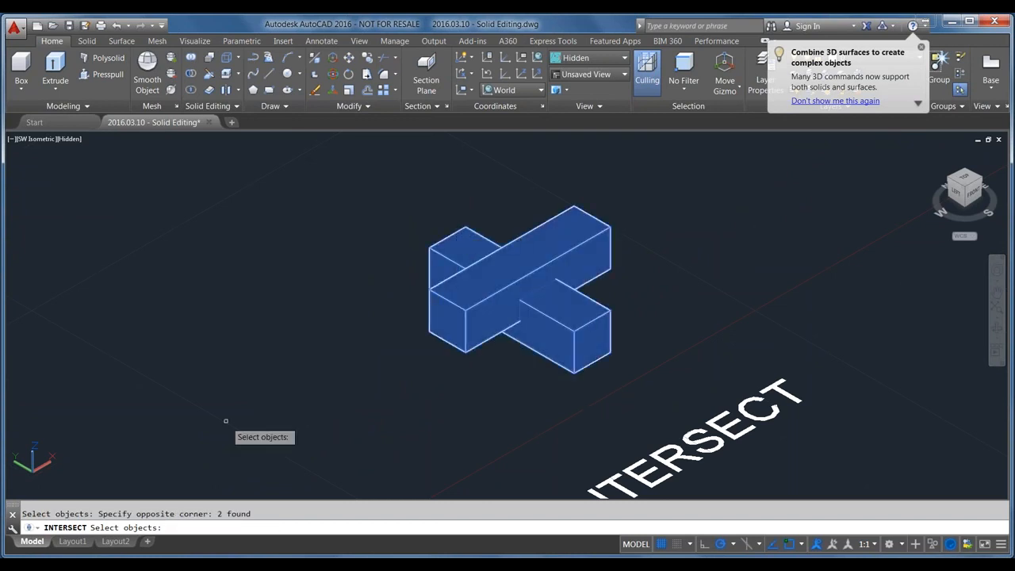
pyautogui.press('Return')
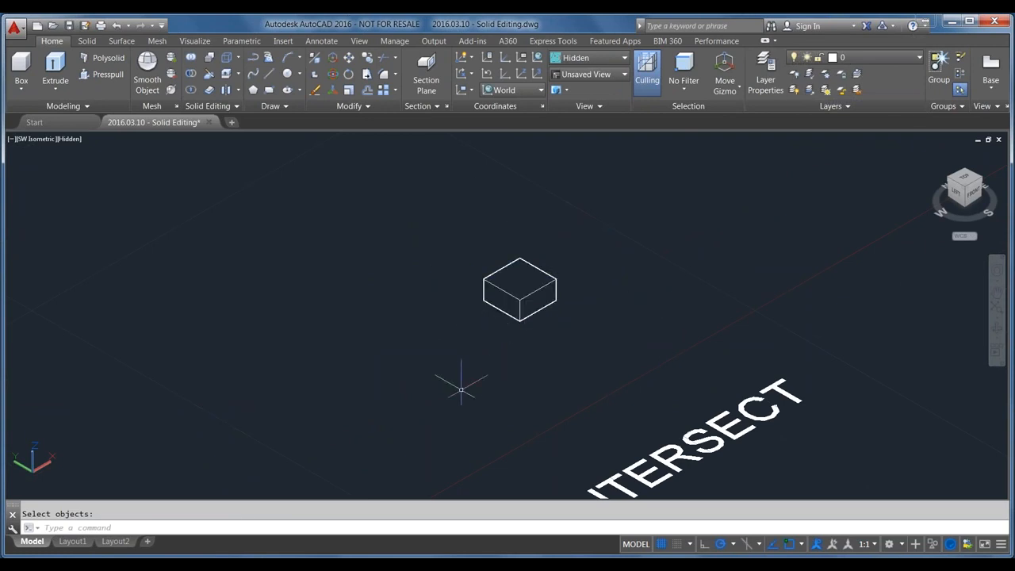
pyautogui.hotkey('ctrl', 'z')
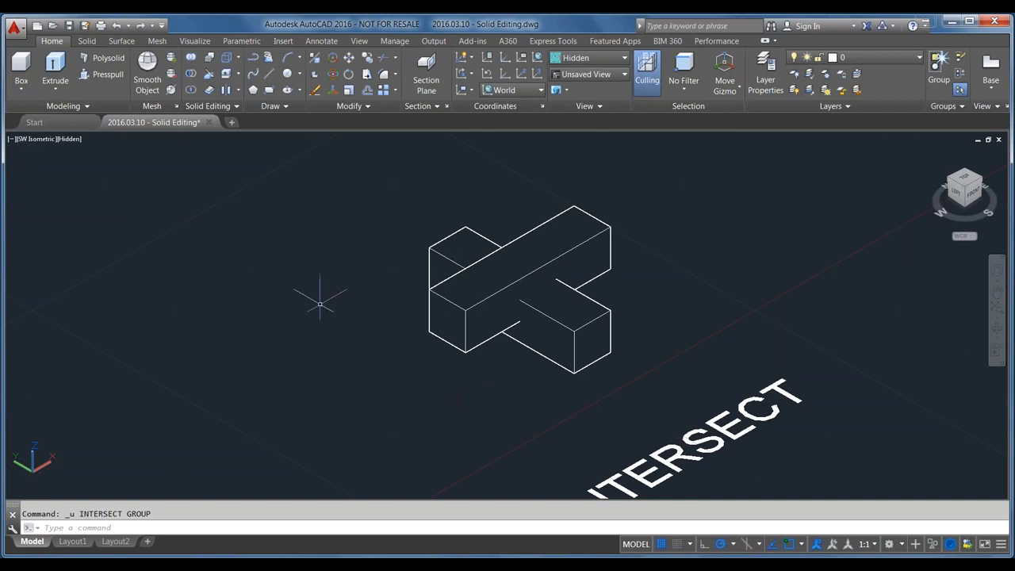
# Intersect the two crossing boxes of the INTERSECT example with the INTERSECT command
pyautogui.write('intersect')
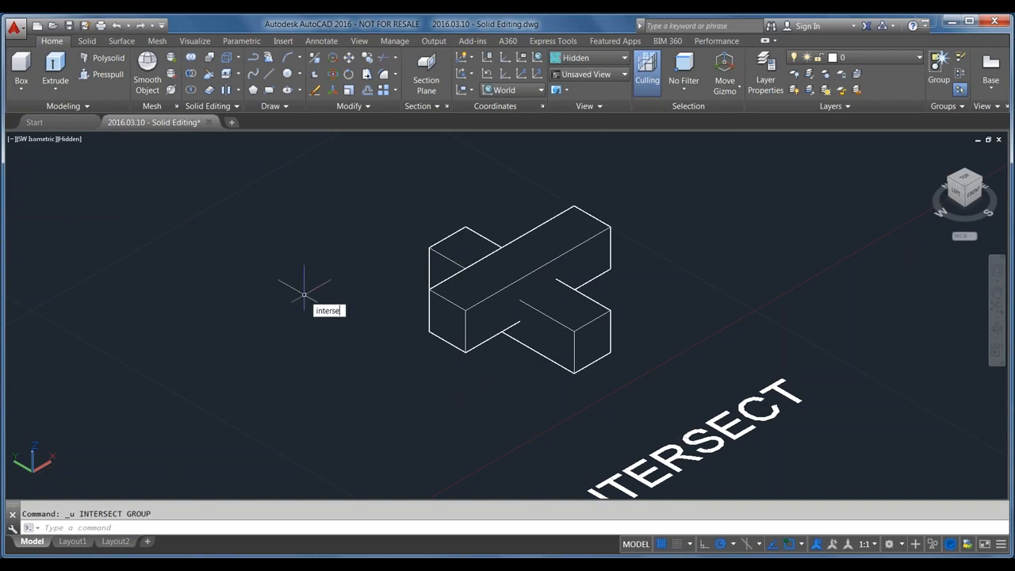
pyautogui.press('Return')
pyautogui.click(539, 404)
pyautogui.click(394, 210)
pyautogui.press('Return')
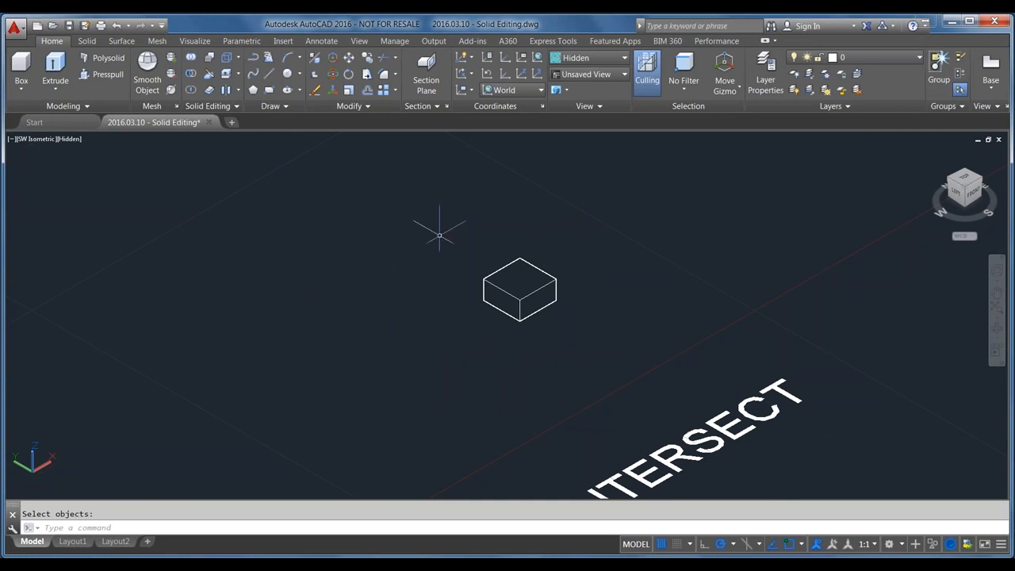
pyautogui.scroll(-1, 362, 333)
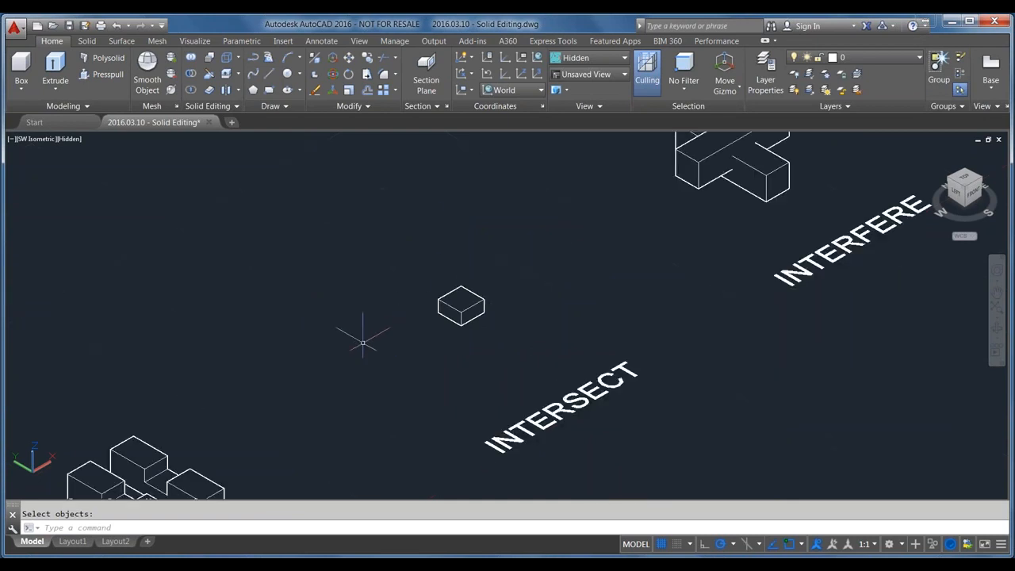
pyautogui.scroll(-2, 371, 385)
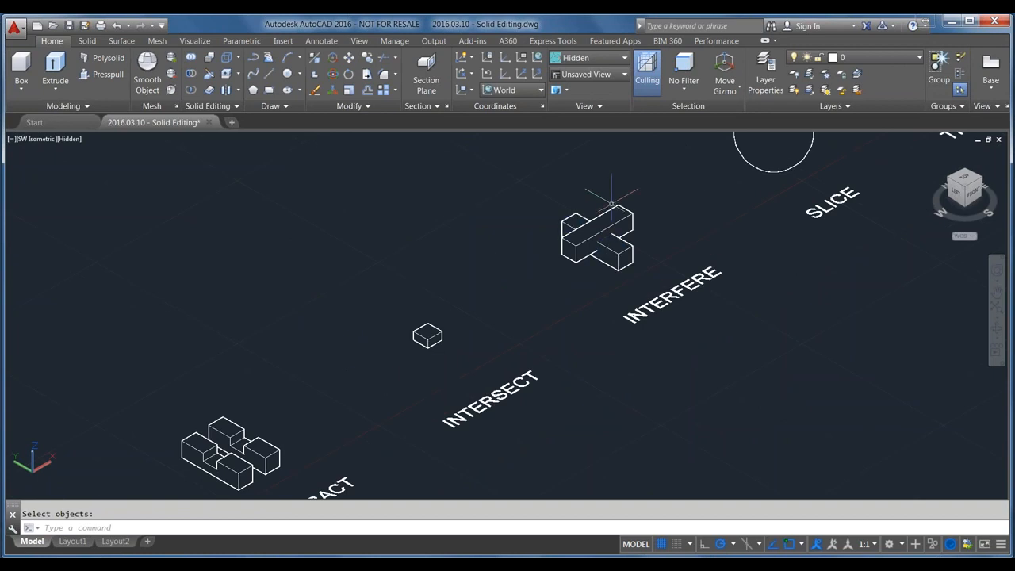
pyautogui.scroll(3, 616, 220)
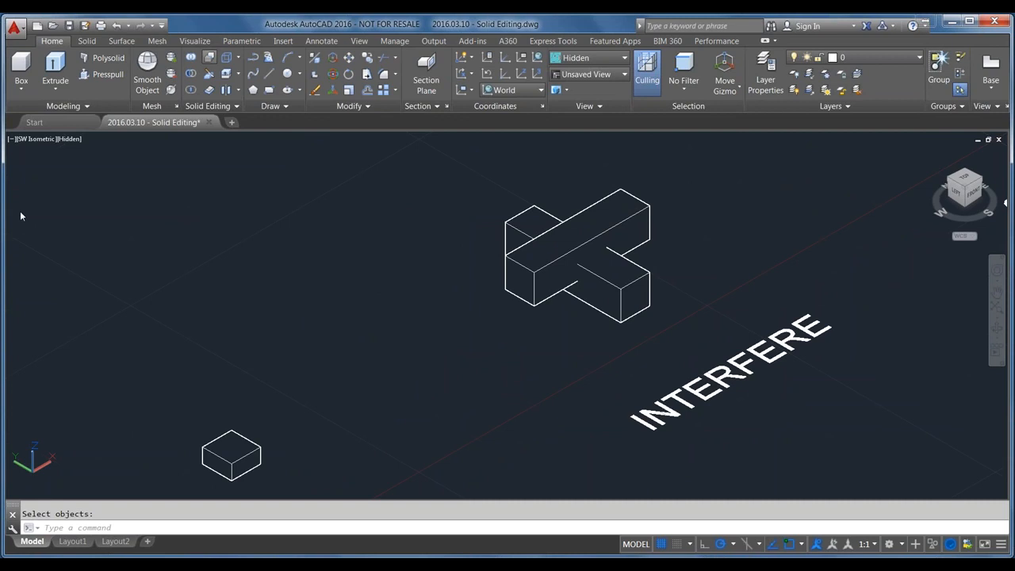
pyautogui.click(463, 341)
pyautogui.click(329, 265)
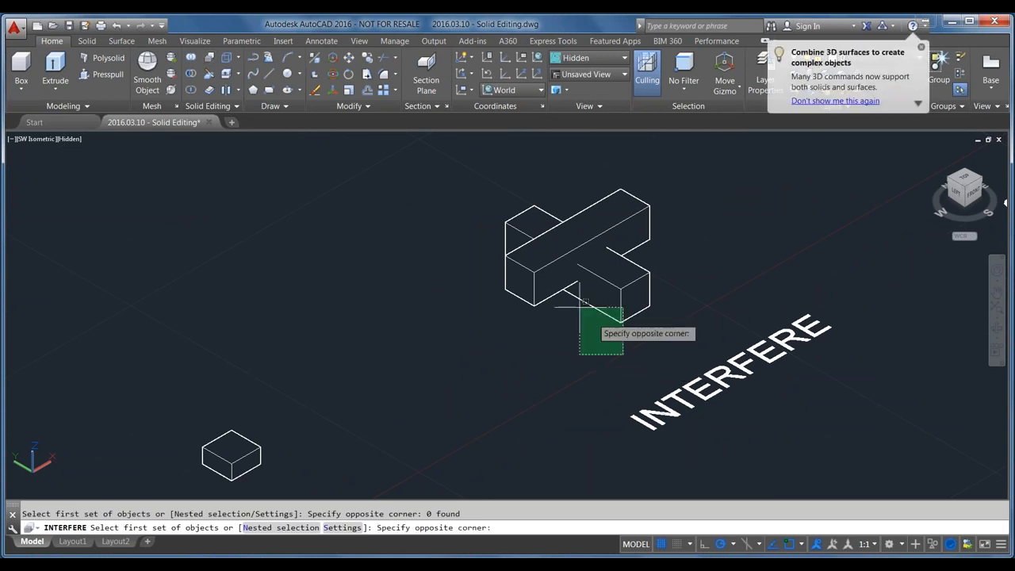
pyautogui.click(623, 353)
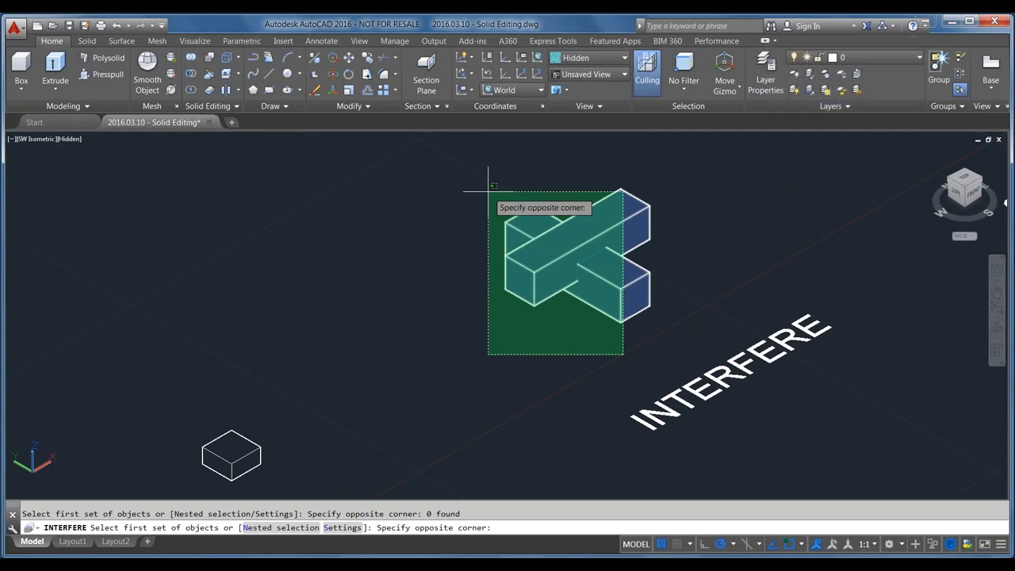
pyautogui.click(488, 191)
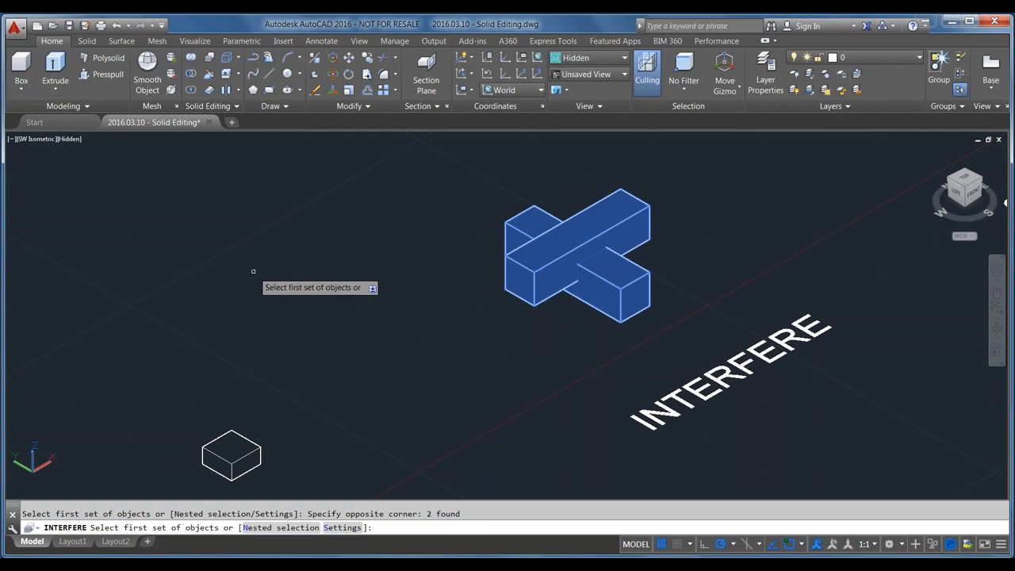
pyautogui.press('Return')
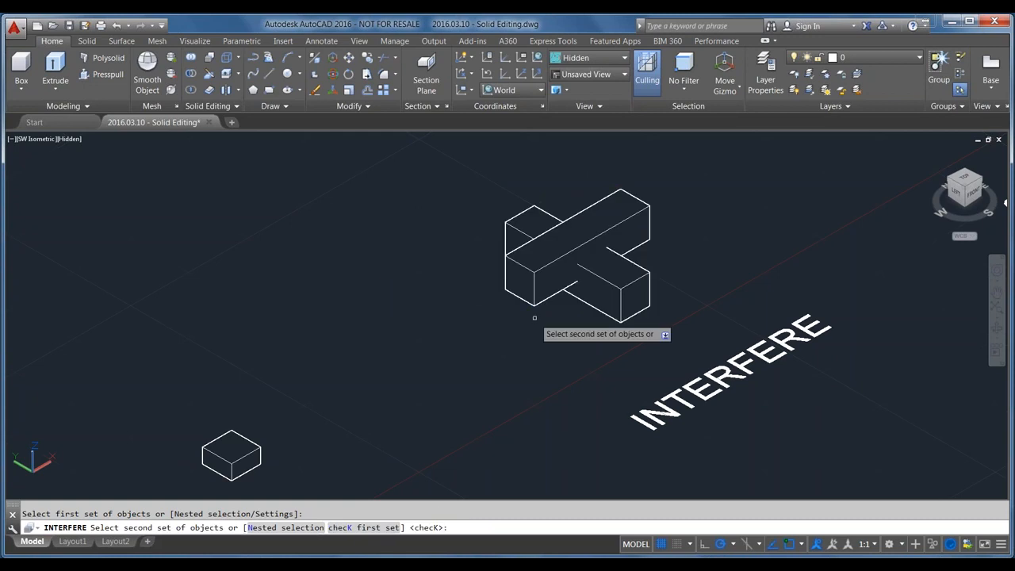
pyautogui.press('Escape')
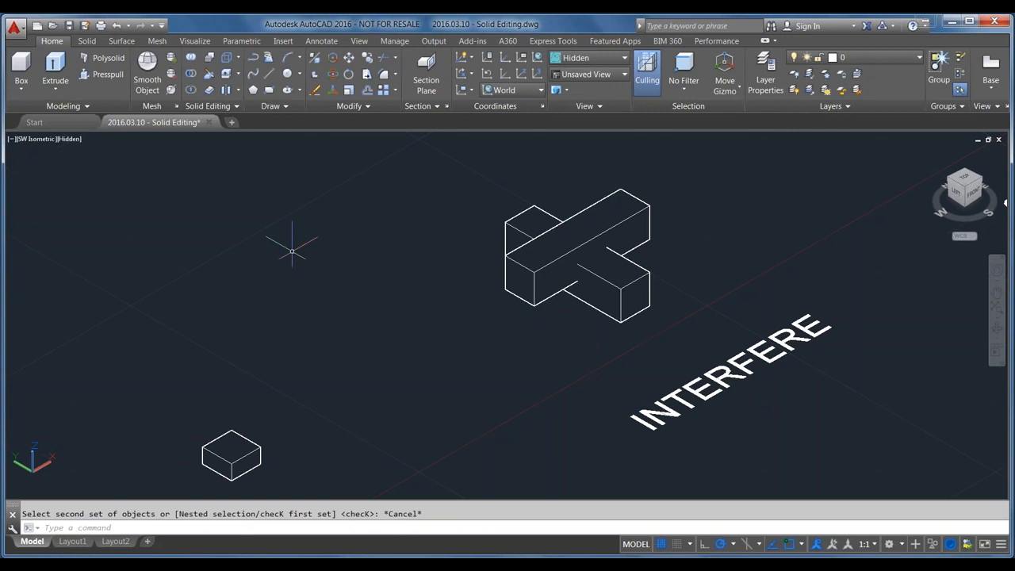
# Run INTERFERE with the example's lower box as first set and the upper box as second set, inspect the overlap, and close the check
pyautogui.click(209, 58)
pyautogui.click(577, 290)
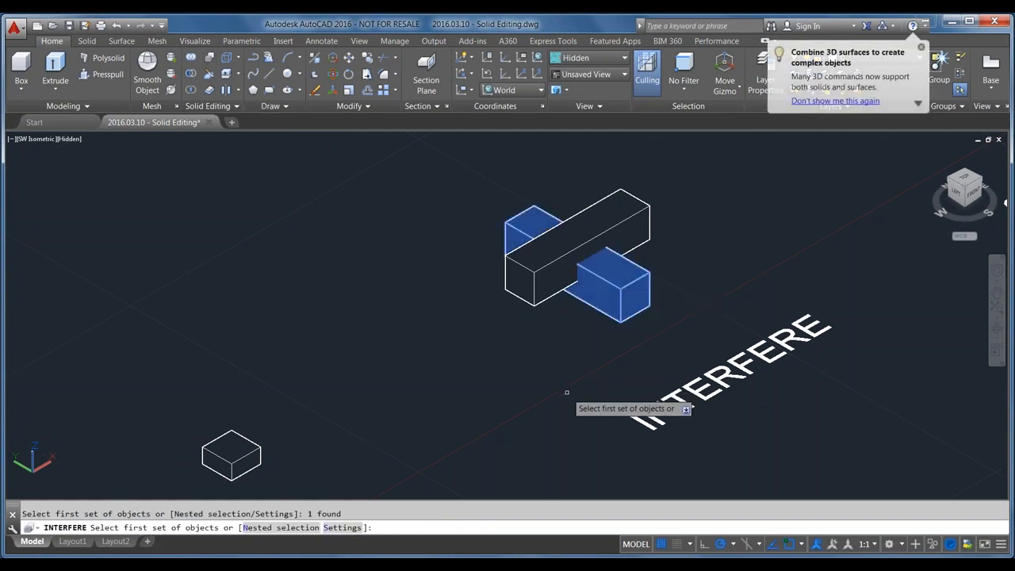
pyautogui.press('Return')
pyautogui.click(547, 290)
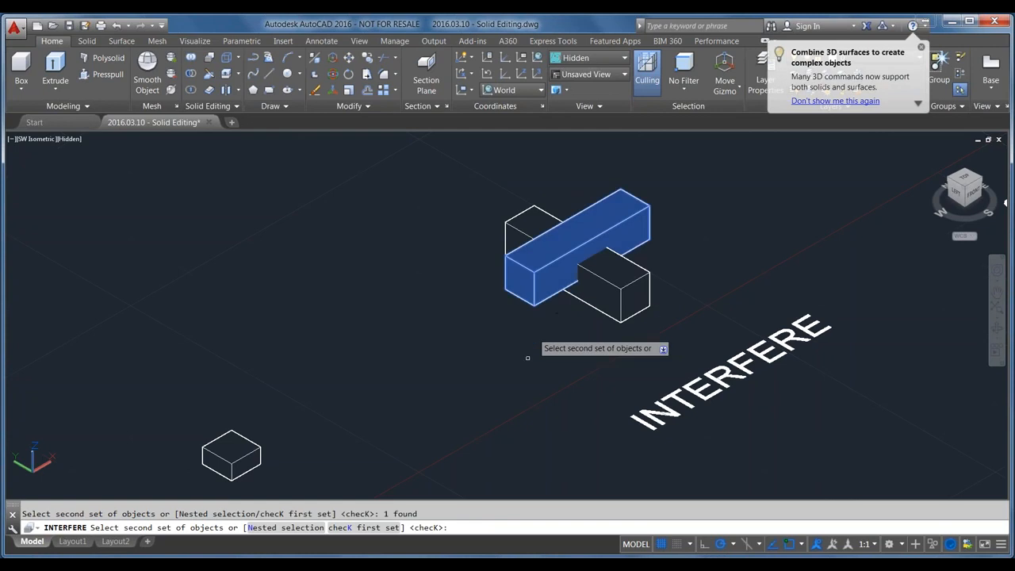
pyautogui.press('Return')
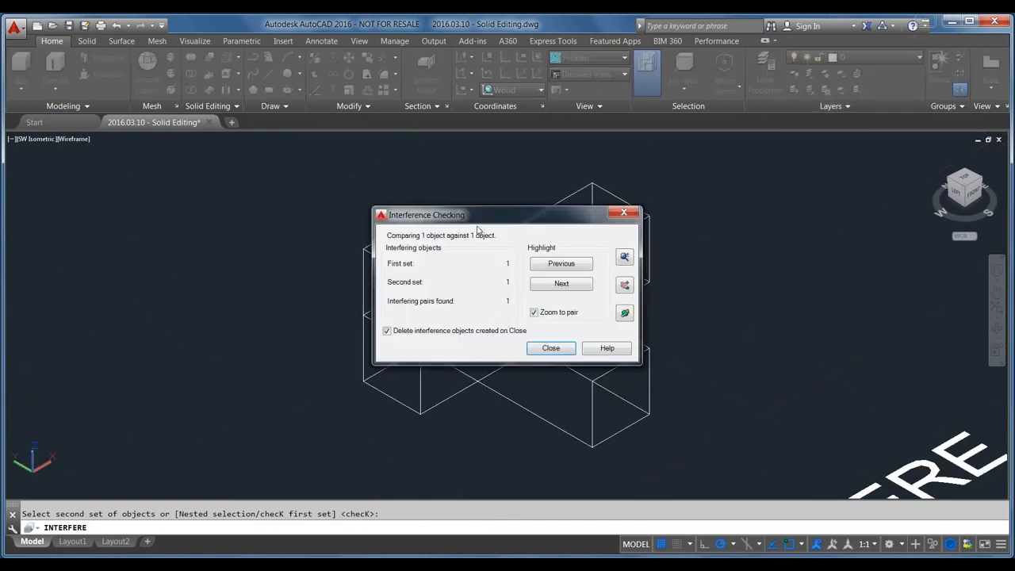
pyautogui.moveTo(488, 220); pyautogui.dragTo(191, 175)
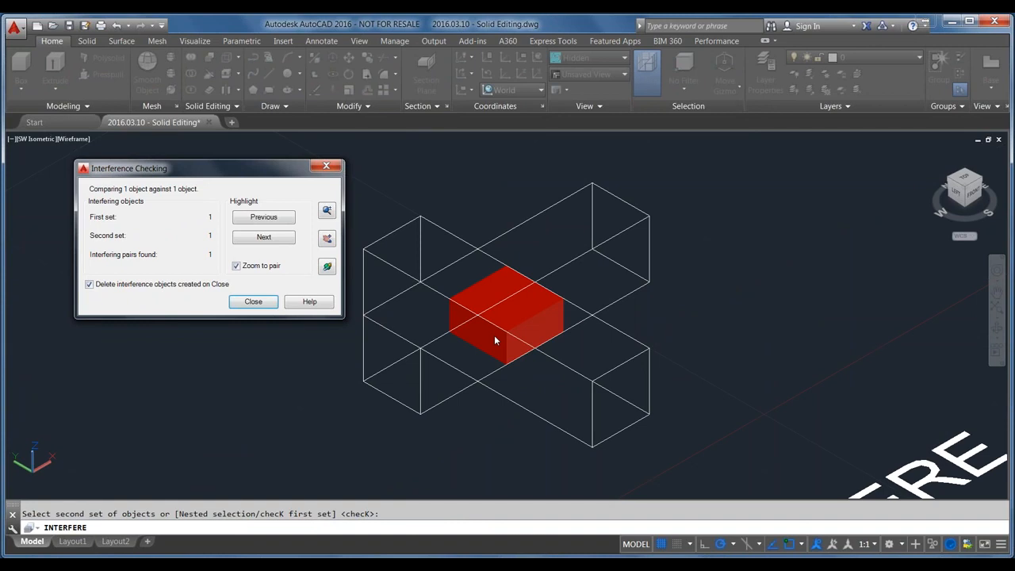
pyautogui.click(250, 306)
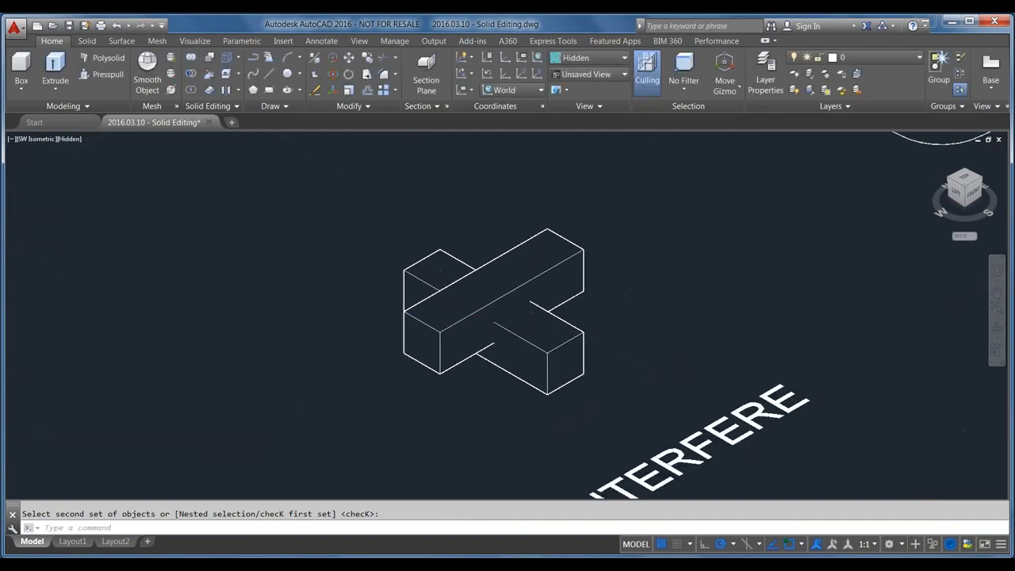
# View the SLICE sphere and its neighbouring examples in the Conceptual visual style, and return to the Hidden style
pyautogui.scroll(-2, 365, 433)
pyautogui.press('Escape')
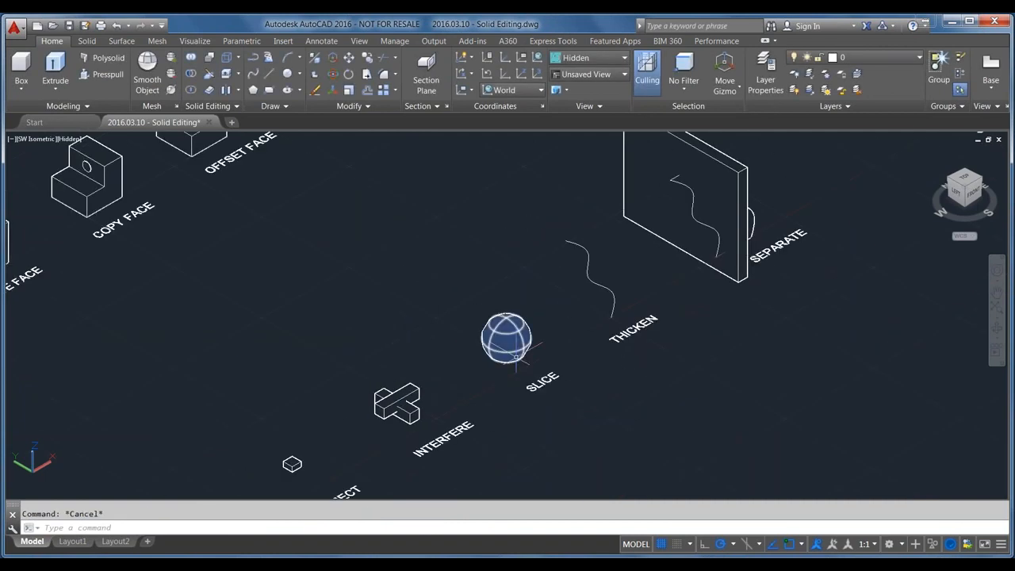
pyautogui.scroll(4, 515, 357)
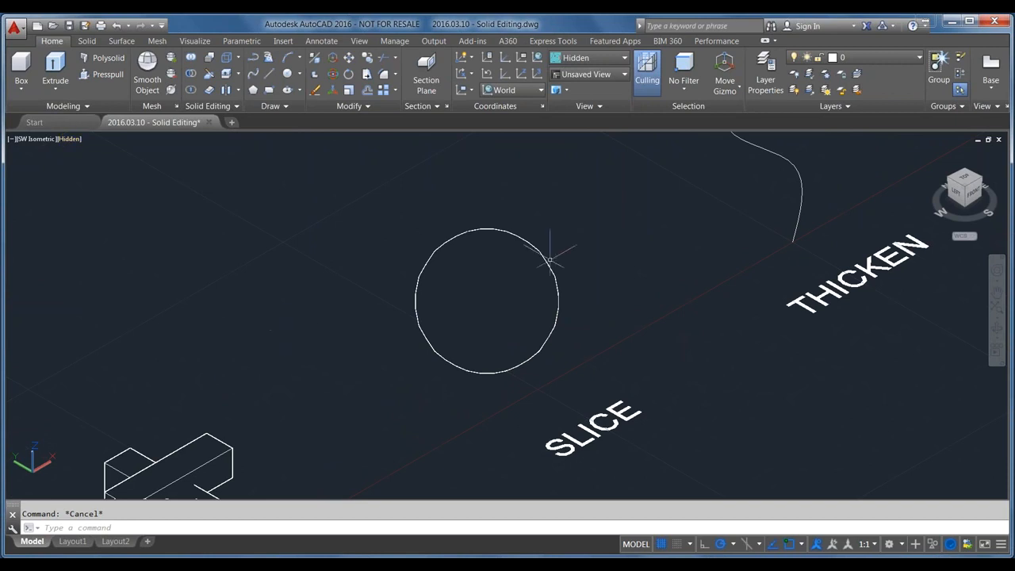
pyautogui.scroll(-4, 600, 262)
pyautogui.click(72, 139)
pyautogui.click(106, 181)
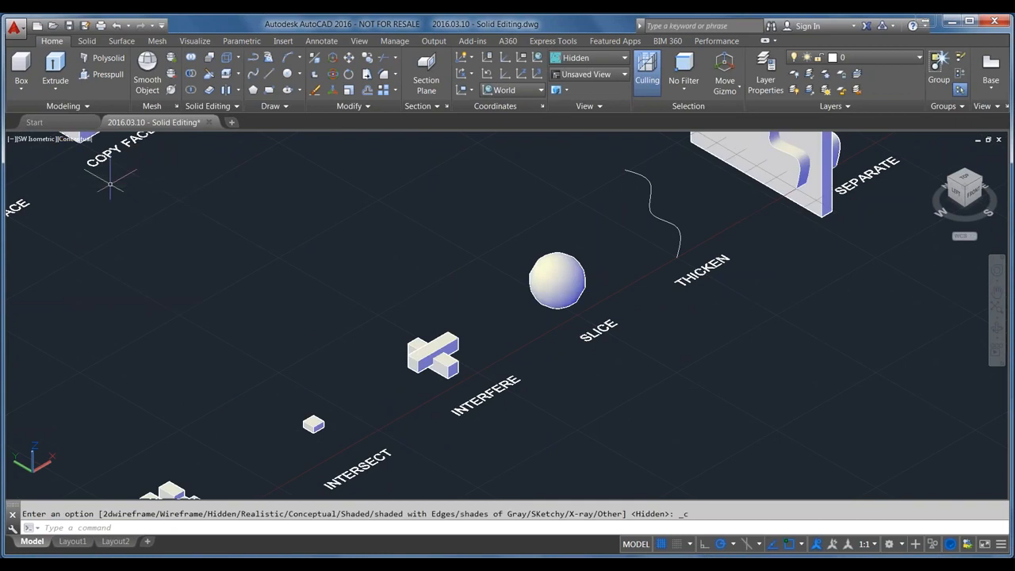
pyautogui.click(73, 139)
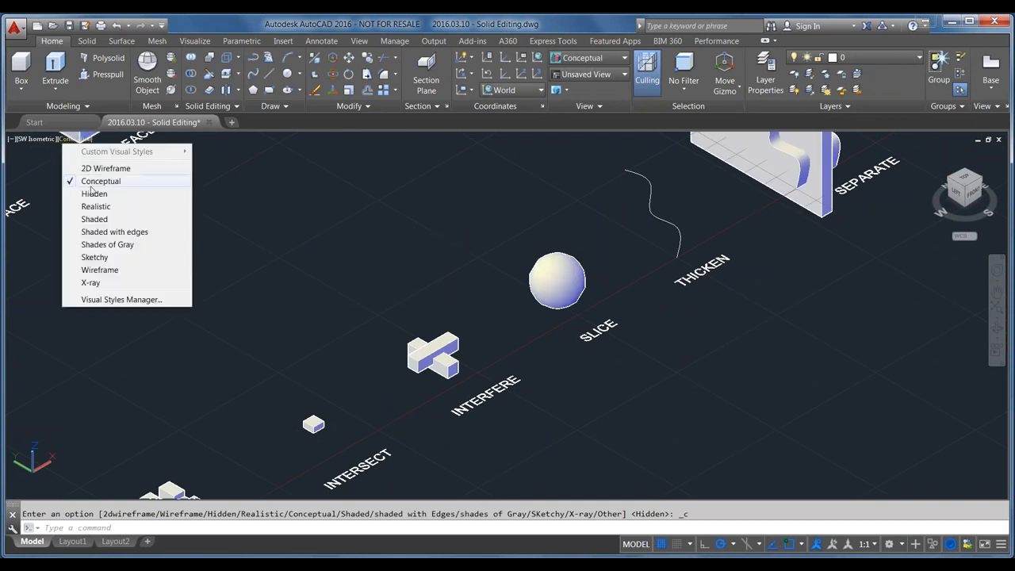
pyautogui.click(94, 193)
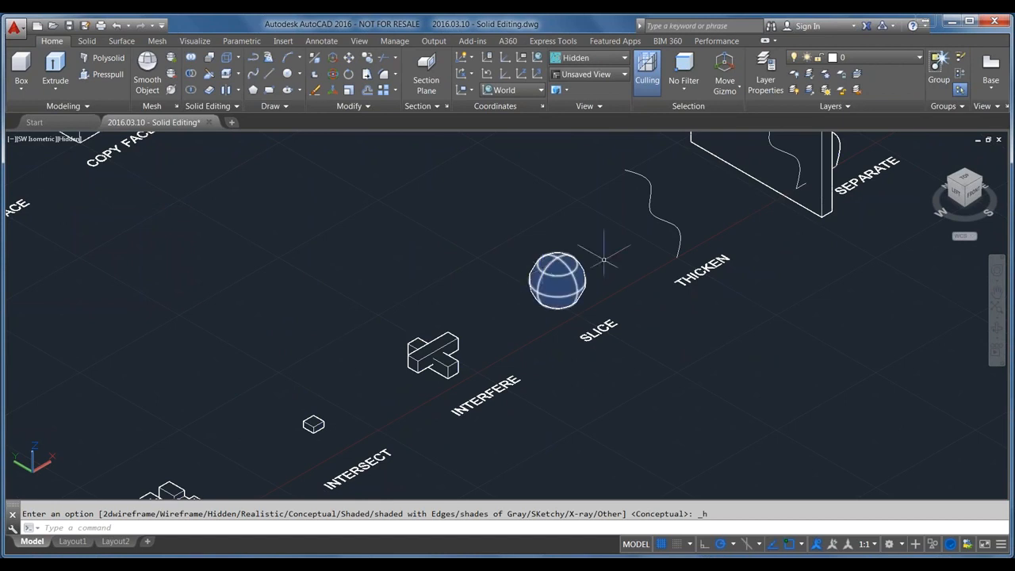
# Slice the sphere of the SLICE example with the XY plane through its centre, keeping only the lower half, and undo the slice
pyautogui.scroll(-2, 544, 357)
pyautogui.scroll(5, 618, 392)
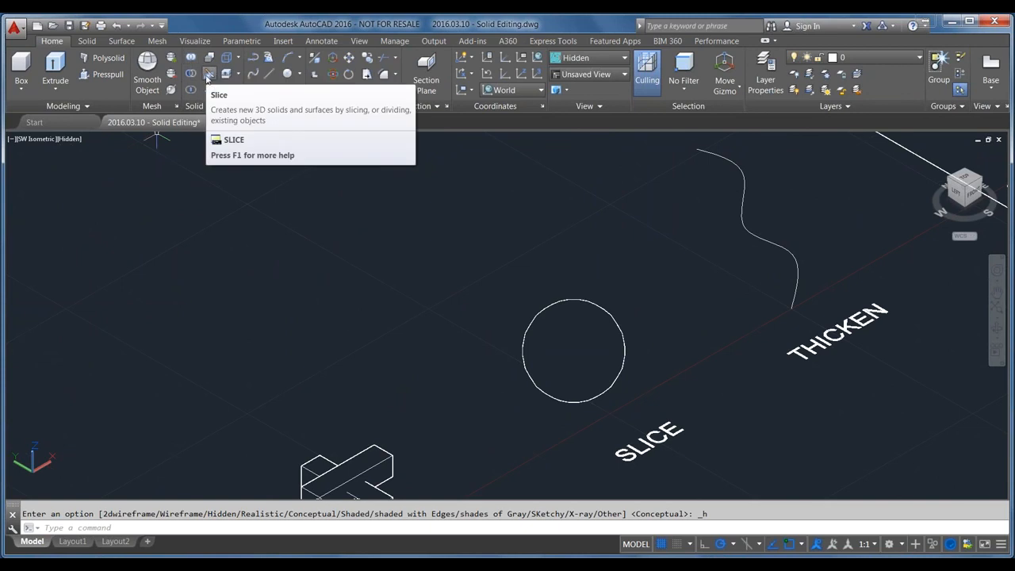
pyautogui.write('slice')
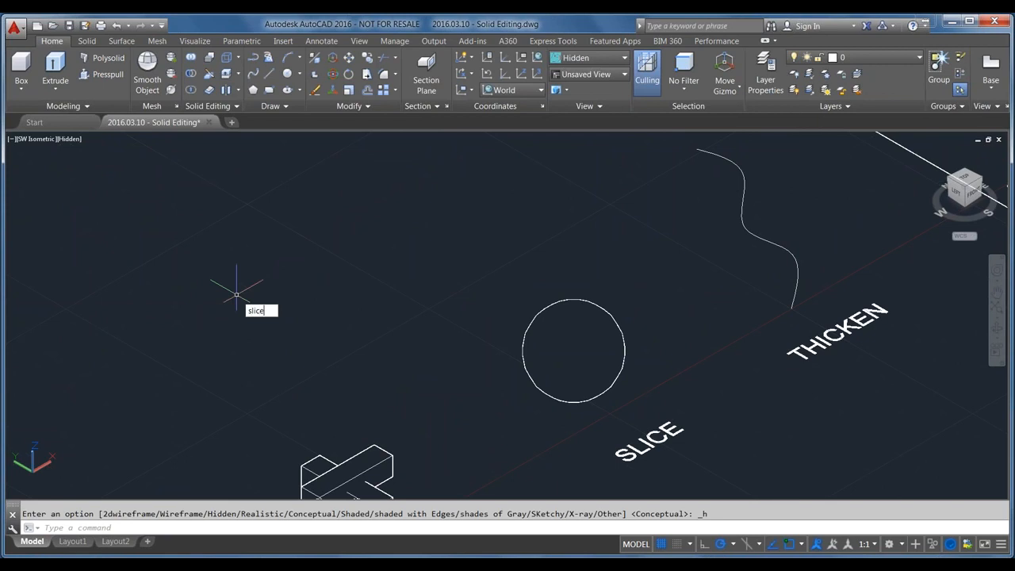
pyautogui.press('Return')
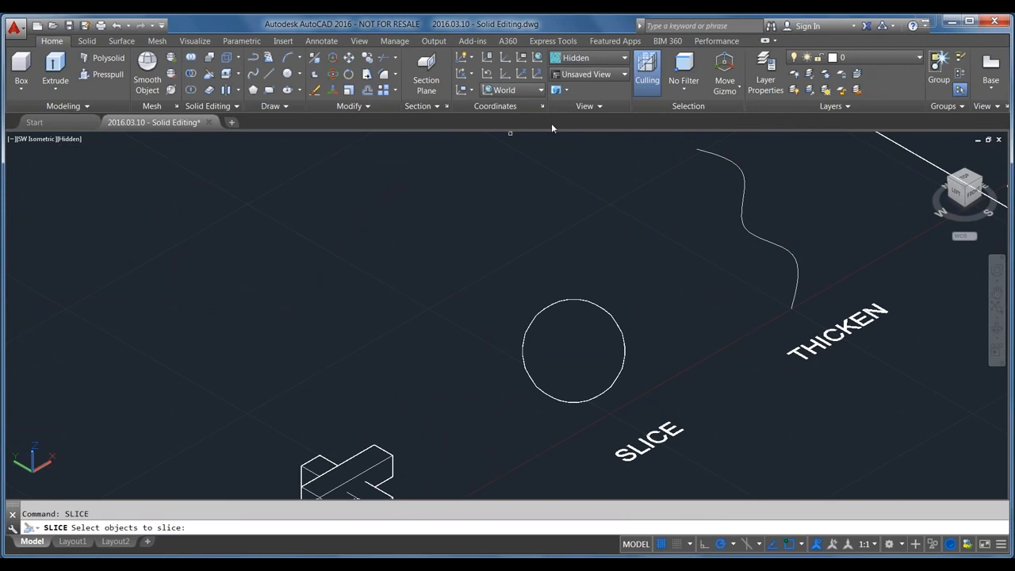
pyautogui.click(541, 320)
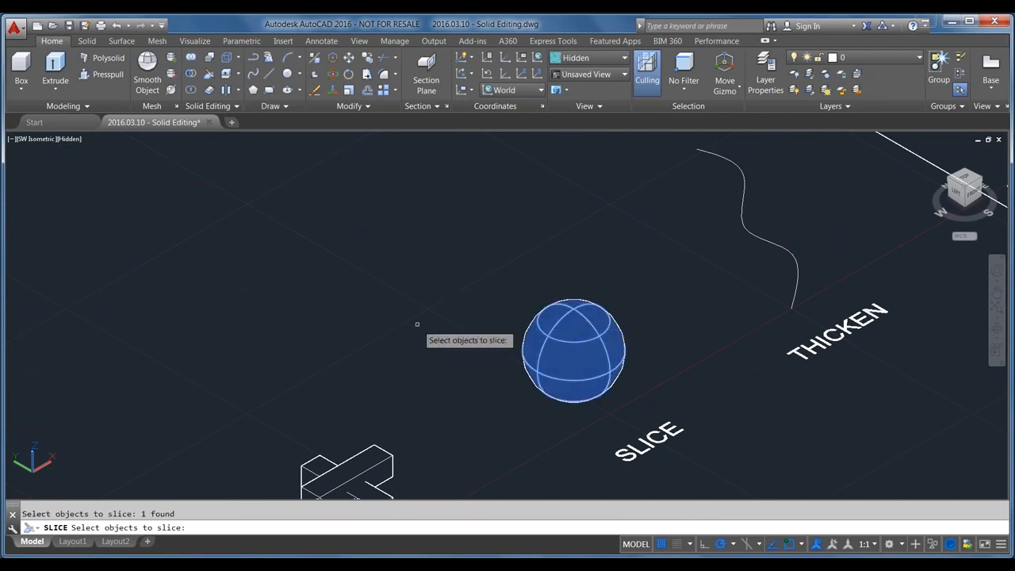
pyautogui.press('Return')
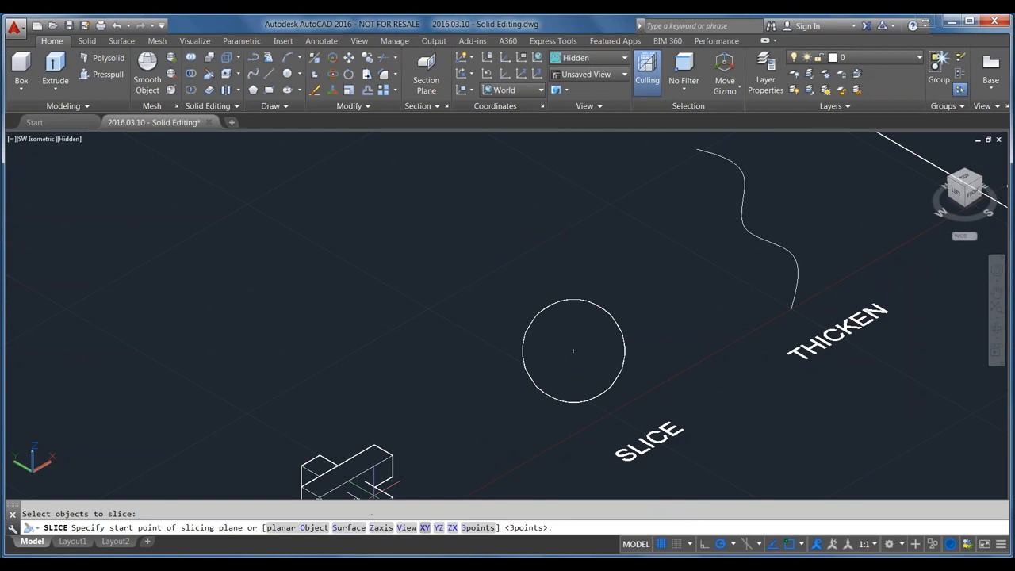
pyautogui.click(425, 528)
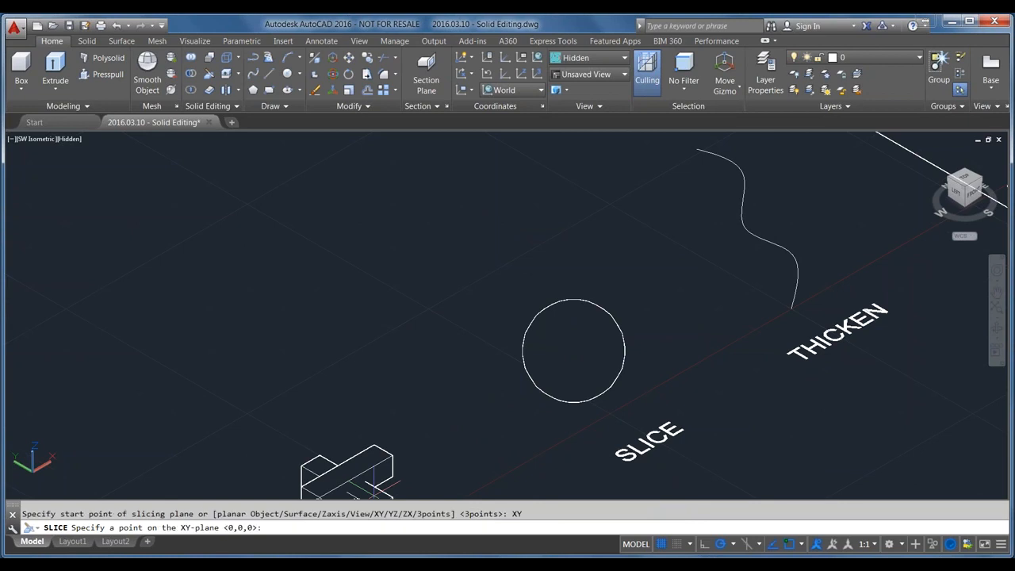
pyautogui.click(573, 349)
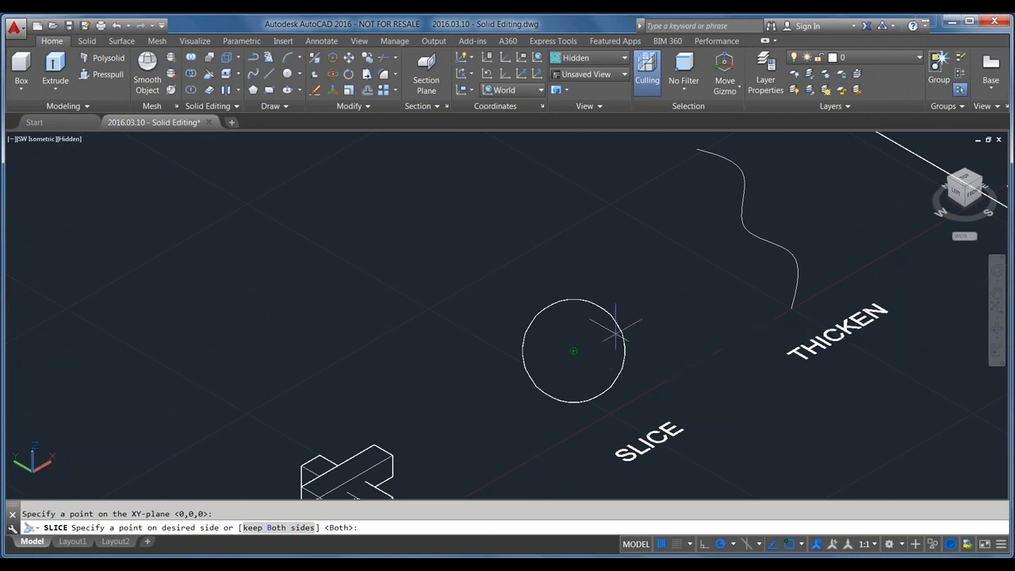
pyautogui.click(752, 230)
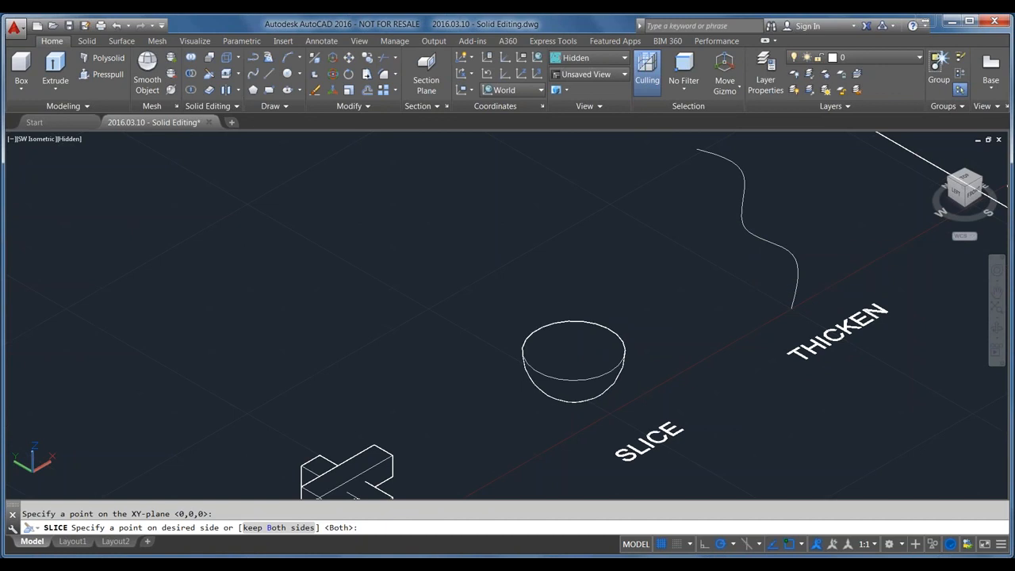
pyautogui.click(555, 376)
pyautogui.press('Escape')
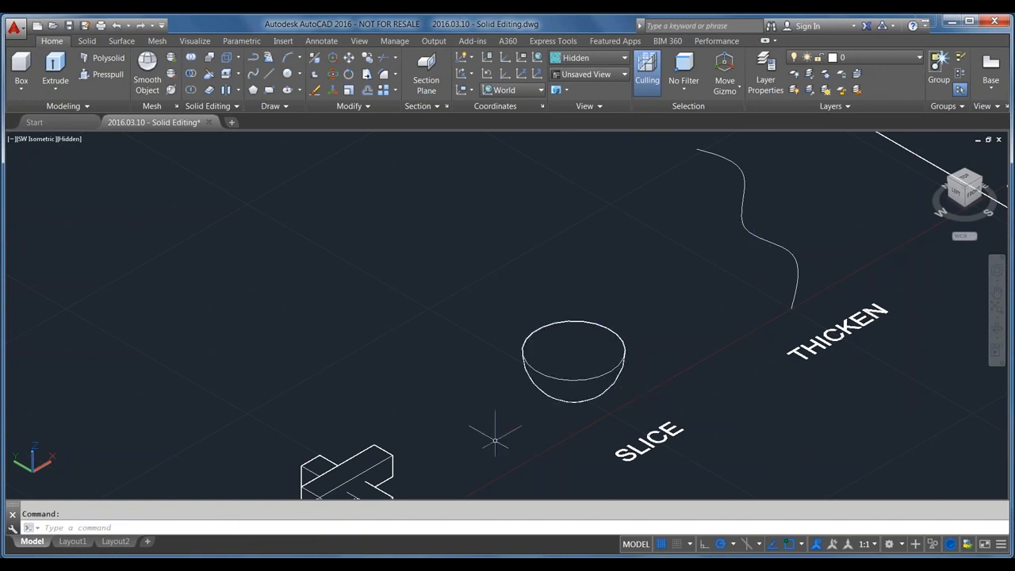
pyautogui.hotkey('ctrl', 'z')
# Slice the sphere with the YZ plane through its centre, keeping both halves, and select each half to check that they are separate
pyautogui.write('slice')
pyautogui.press('Return')
pyautogui.click(593, 394)
pyautogui.press('Return')
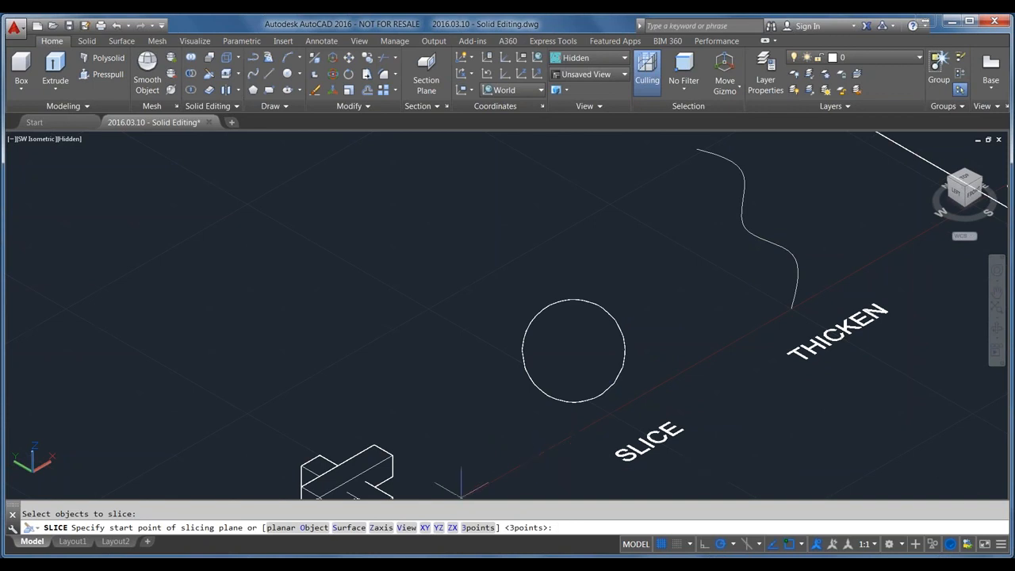
pyautogui.click(438, 527)
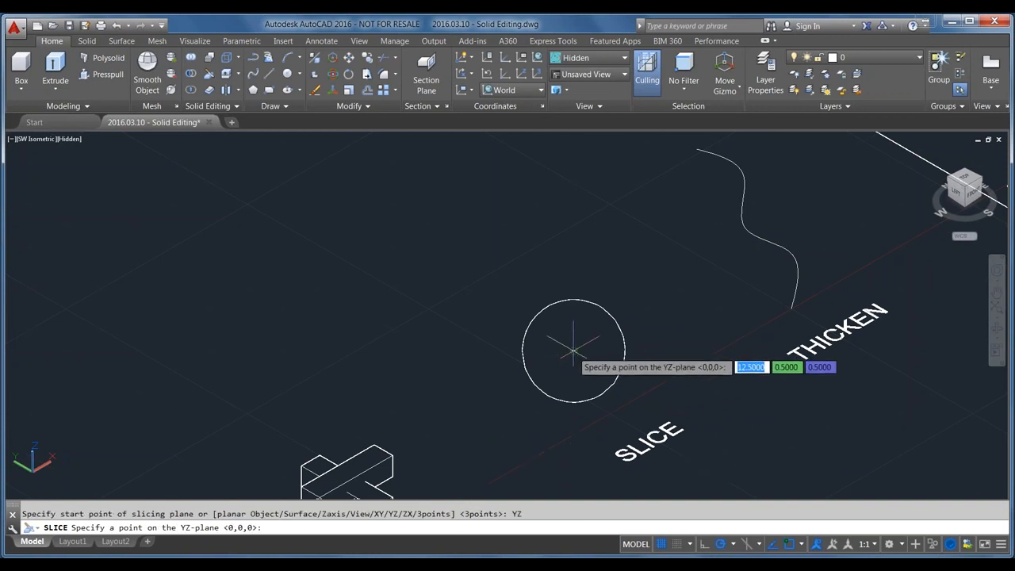
pyautogui.click(573, 349)
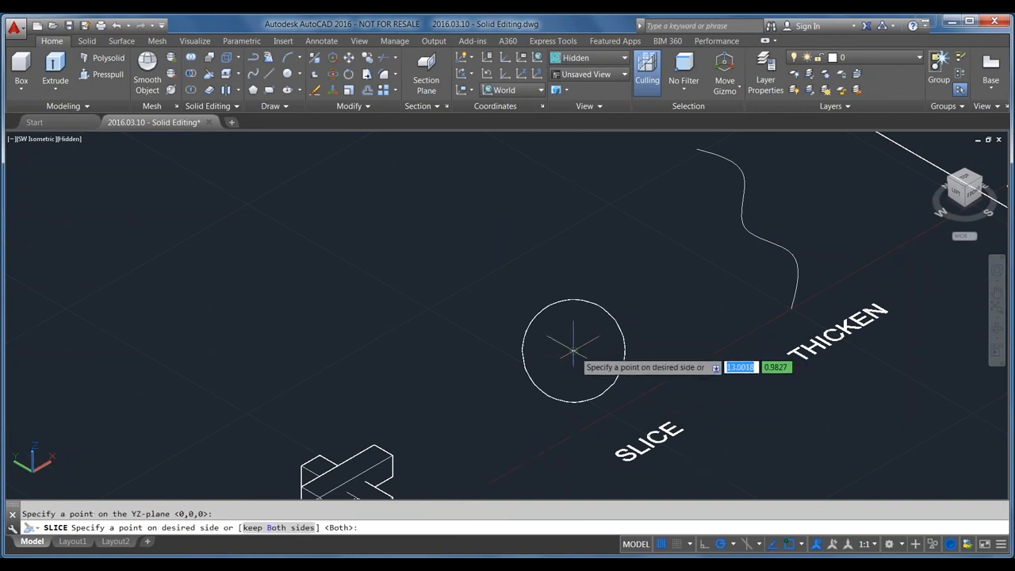
pyautogui.click(445, 387)
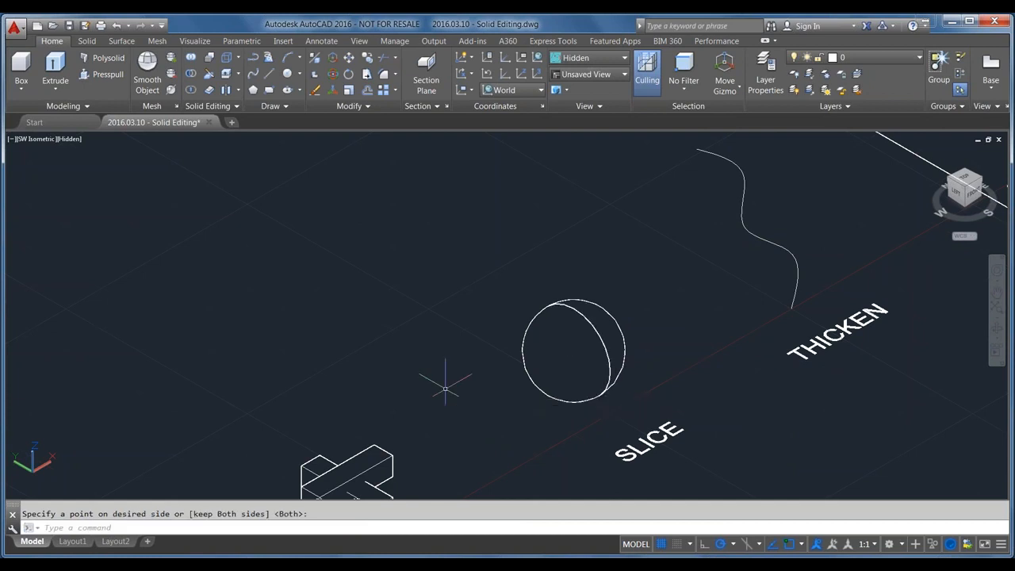
pyautogui.click(546, 341)
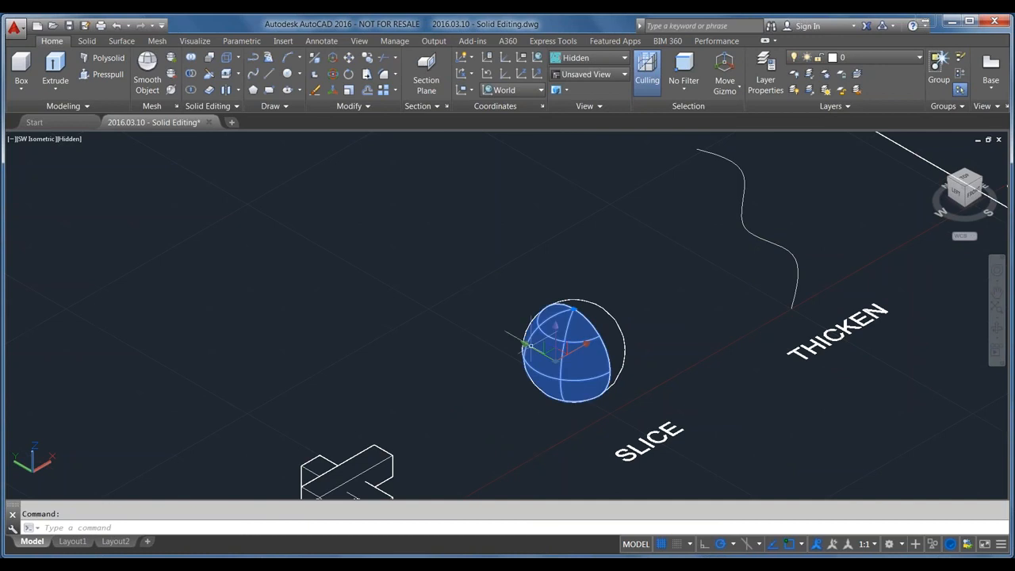
pyautogui.click(626, 313)
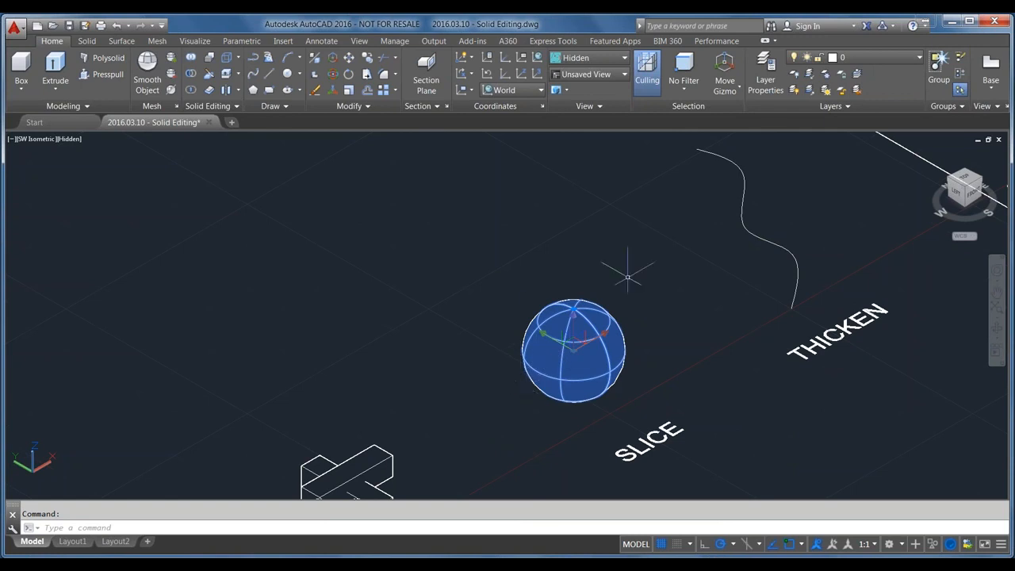
# Move one half of the sliced sphere away from the other, to an empty area beyond the SLICE example
pyautogui.press('Escape')
pyautogui.click(530, 373)
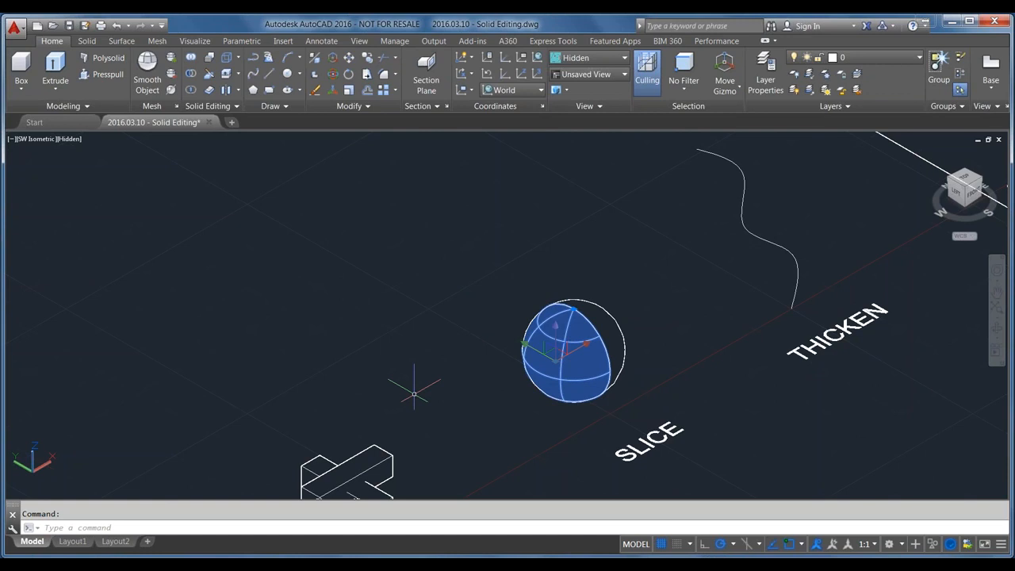
pyautogui.write('m')
pyautogui.press('Return')
pyautogui.click(544, 436)
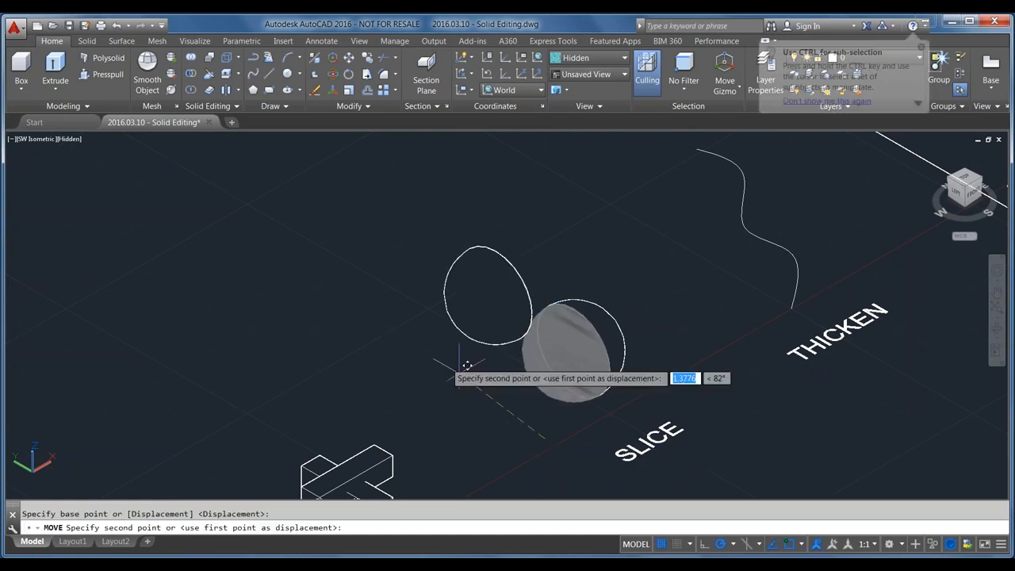
pyautogui.click(343, 342)
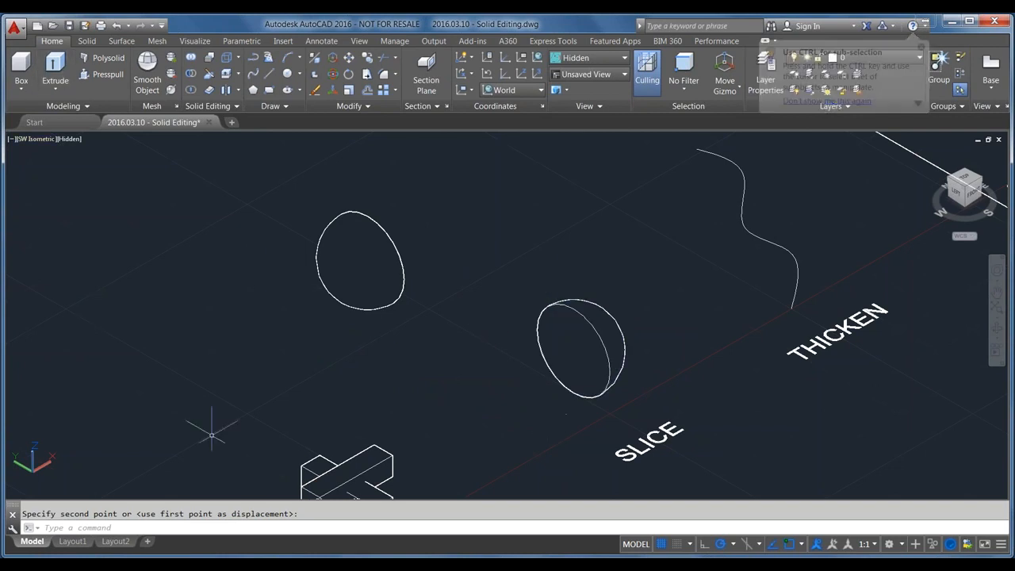
# Extrude the open wavy curve of the THICKEN example into a surface about 0.93 high
pyautogui.scroll(-5, 238, 418)
pyautogui.scroll(4, 441, 420)
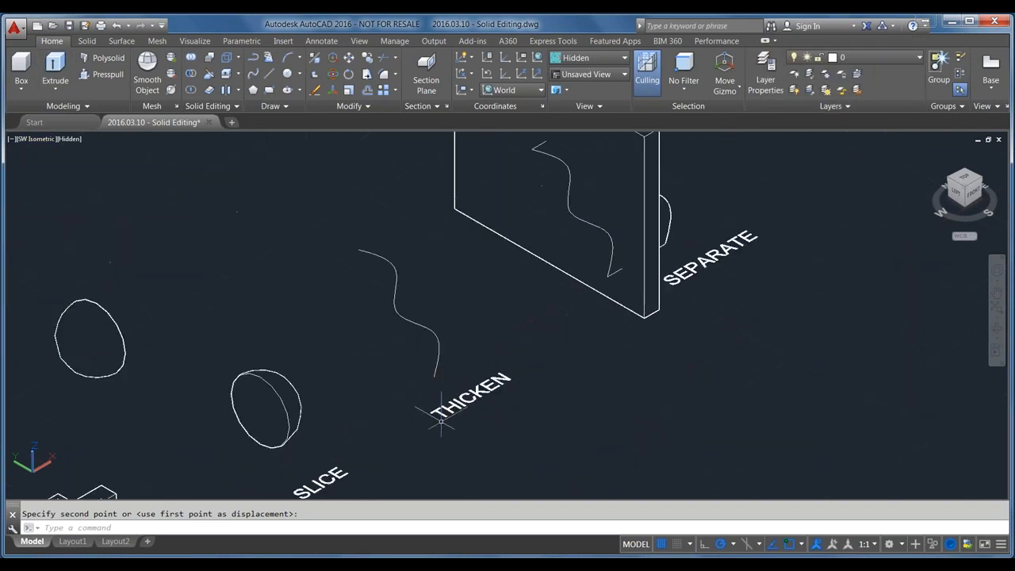
pyautogui.click(435, 318)
pyautogui.click(311, 256)
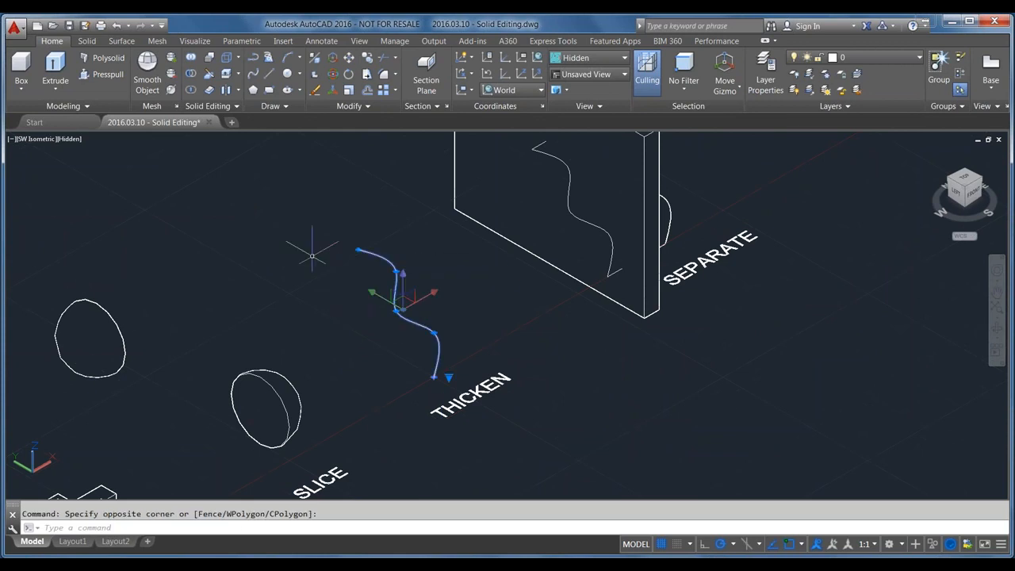
pyautogui.click(57, 78)
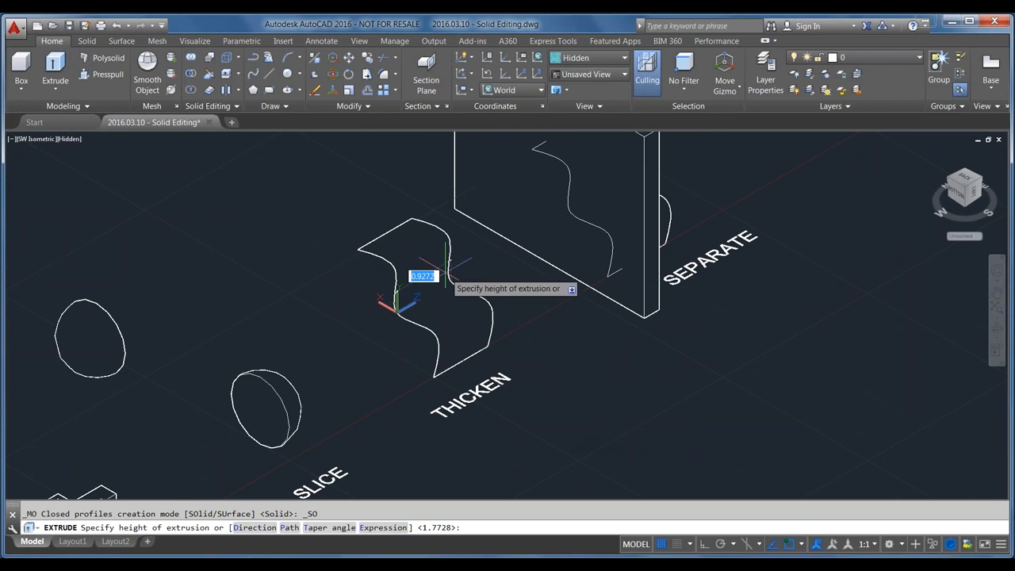
pyautogui.press('Escape')
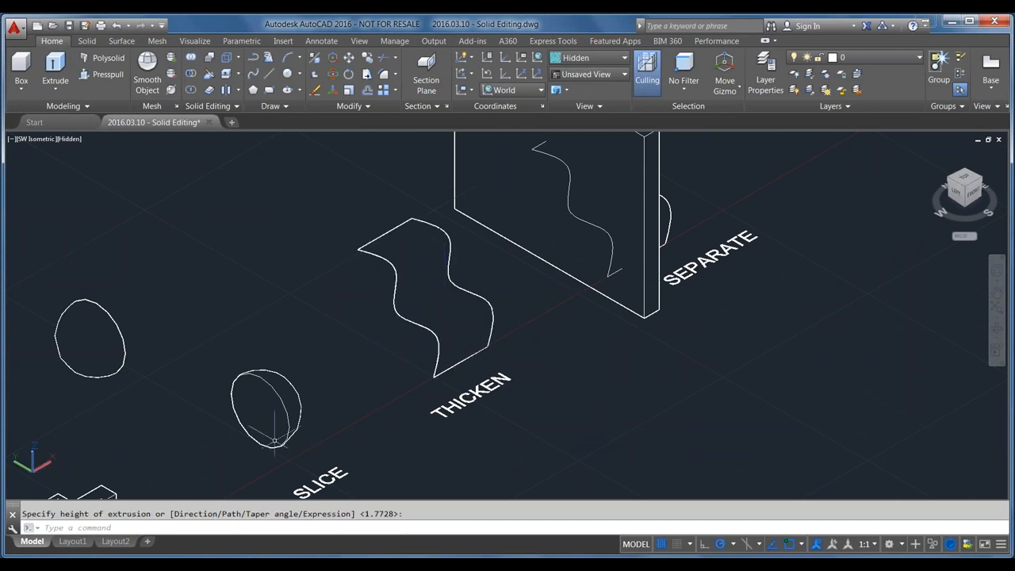
# Check the object type of the extruded THICKEN shape in its properties, and deselect it
pyautogui.click(418, 323)
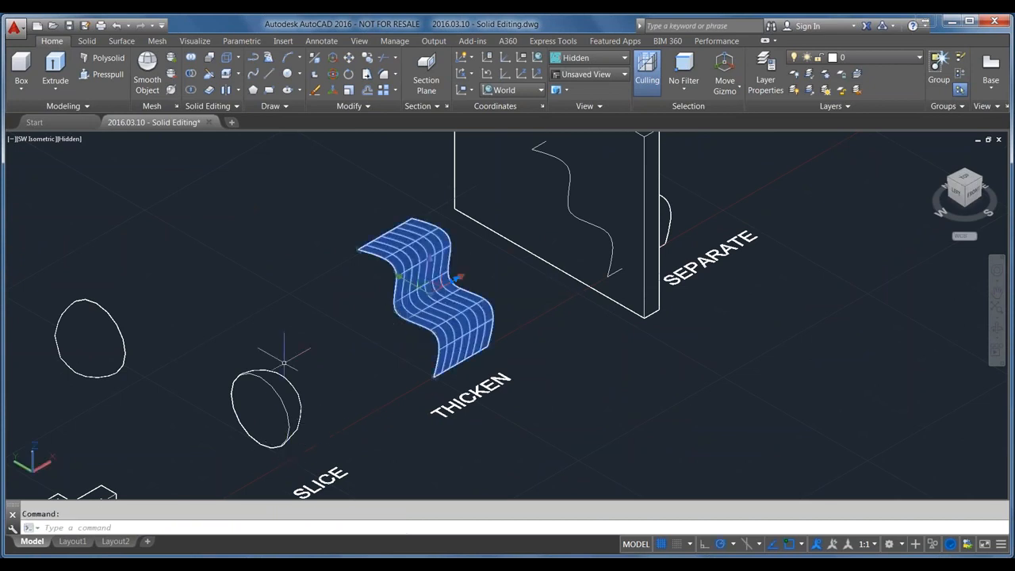
pyautogui.write('prop')
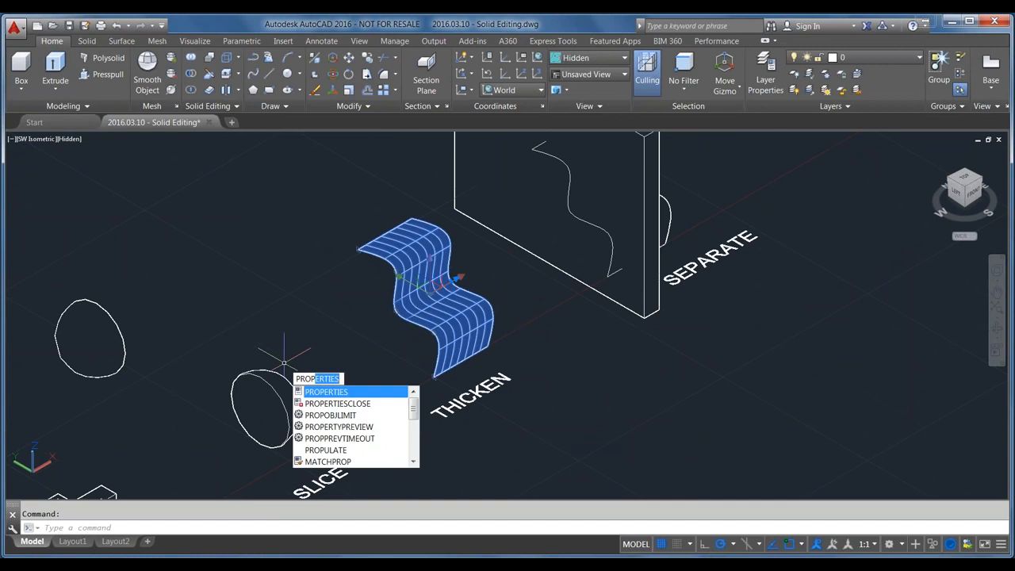
pyautogui.press('Return')
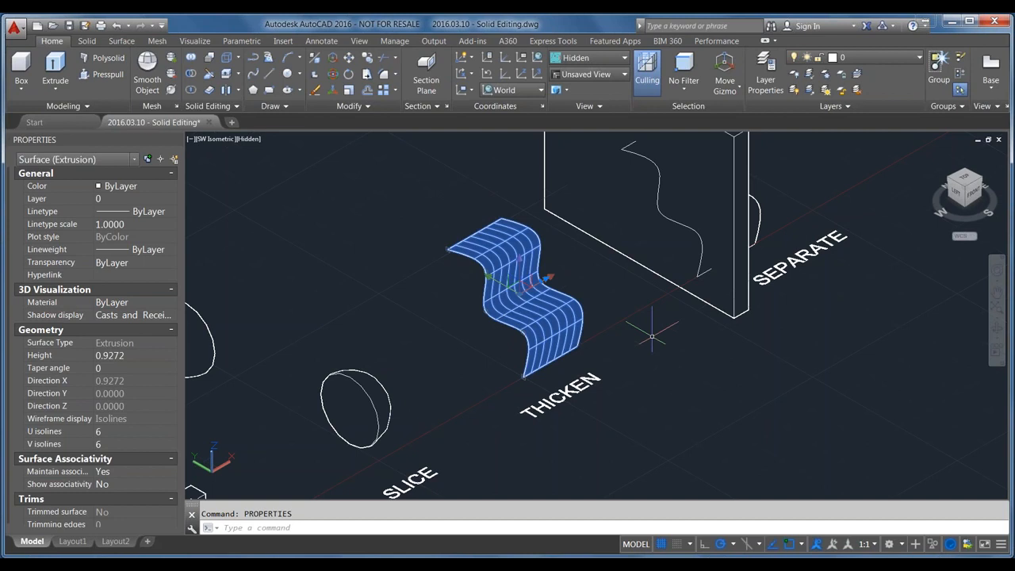
pyautogui.press('Escape')
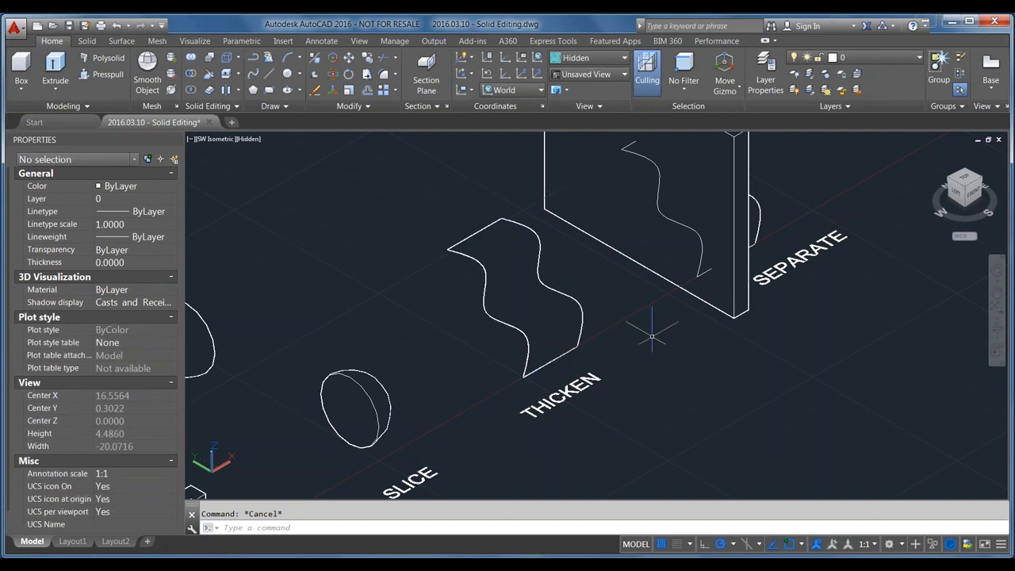
# Thicken the wavy extruded surface of the THICKEN example by 0.125
pyautogui.write('thicken')
pyautogui.press('Return')
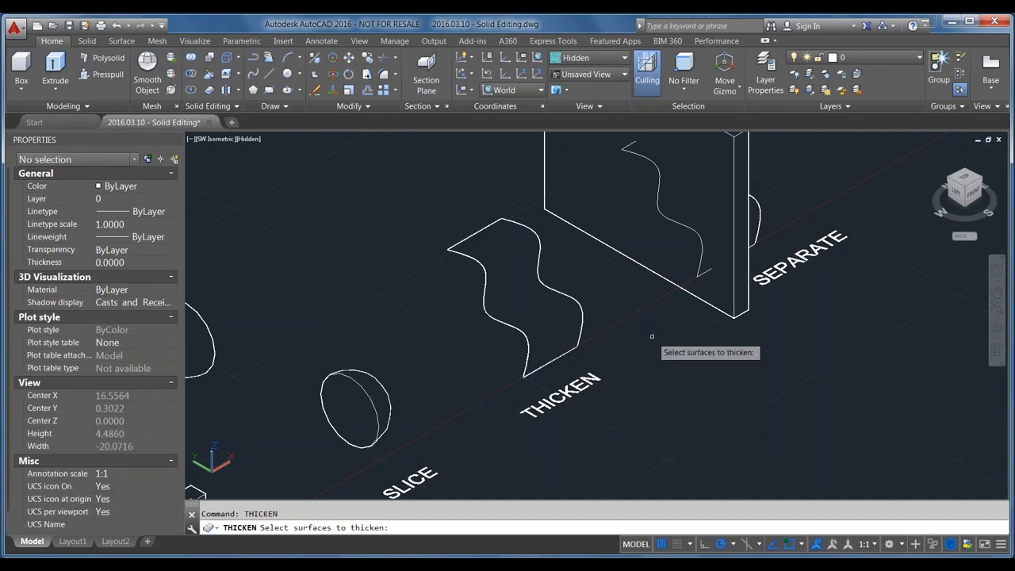
pyautogui.click(544, 318)
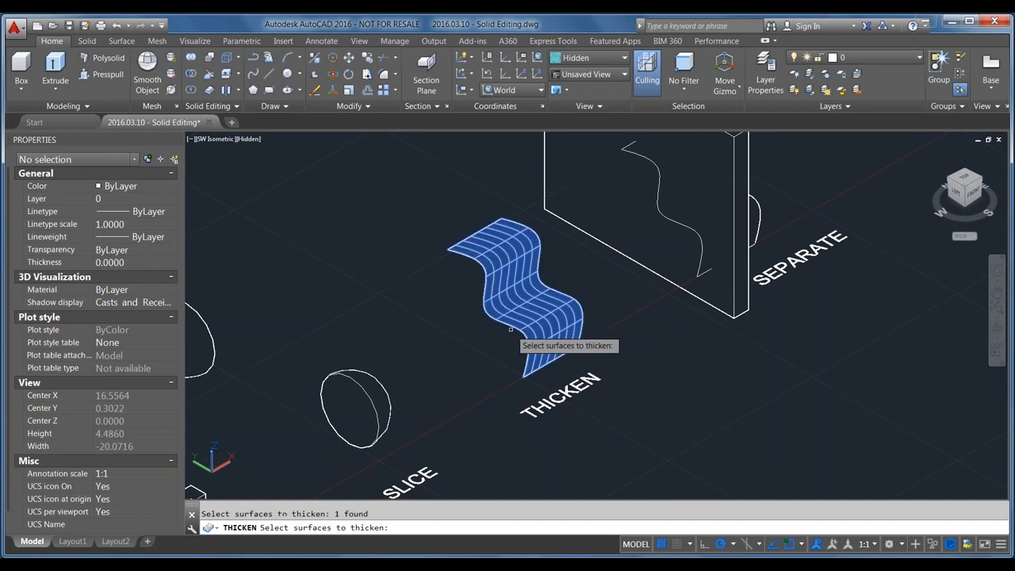
pyautogui.press('Return')
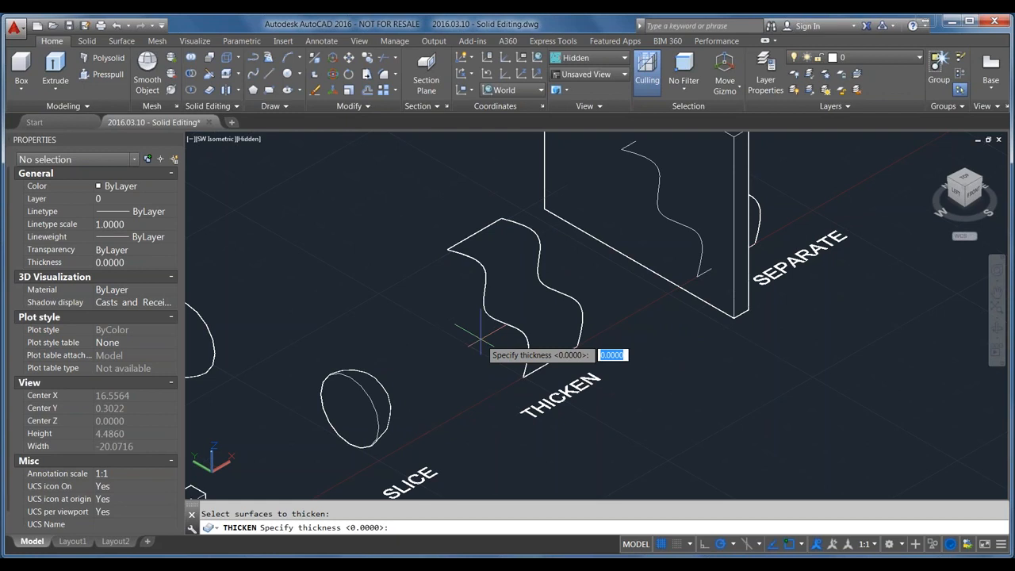
pyautogui.write('.125')
pyautogui.press('Return')
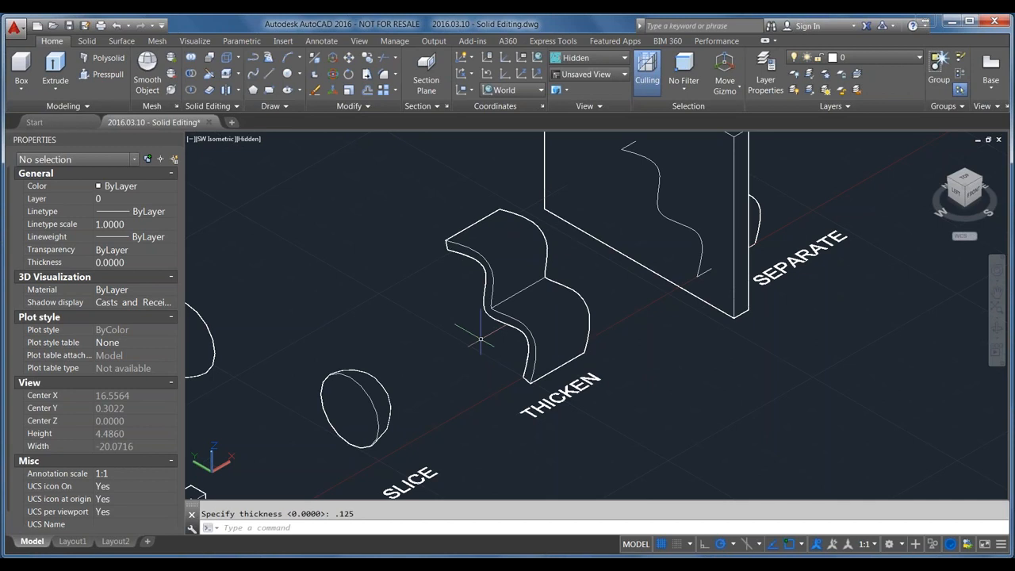
# Inspect the thickened shape up close, select it to check its object type, and undo the thickening
pyautogui.scroll(5, 467, 270)
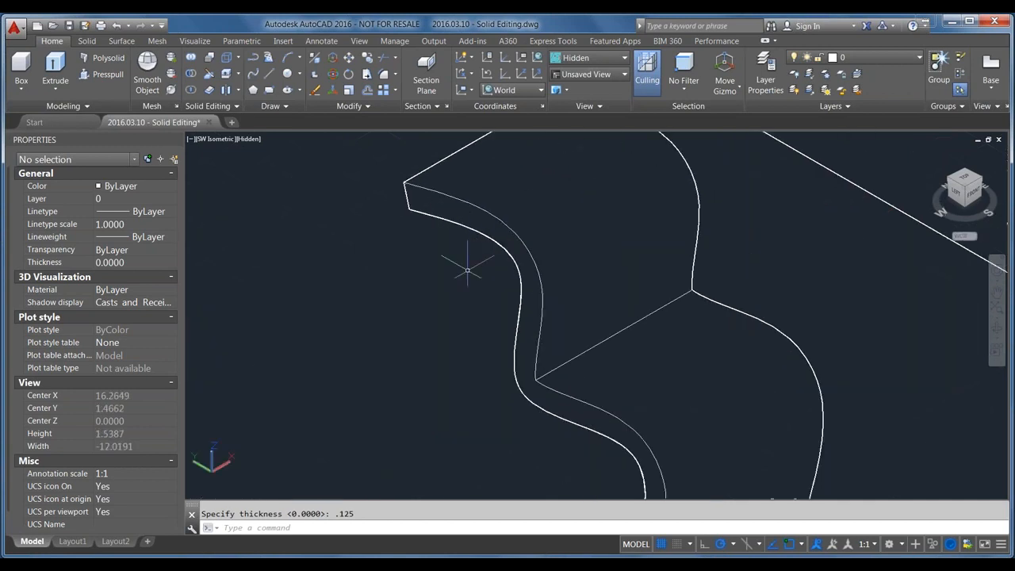
pyautogui.scroll(-5, 467, 270)
pyautogui.click(468, 238)
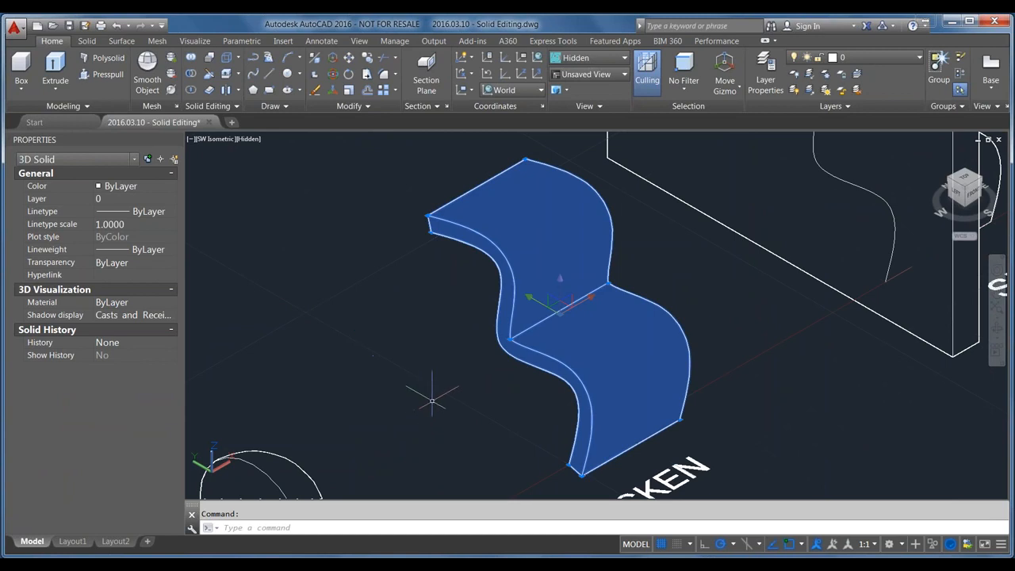
pyautogui.press('Escape')
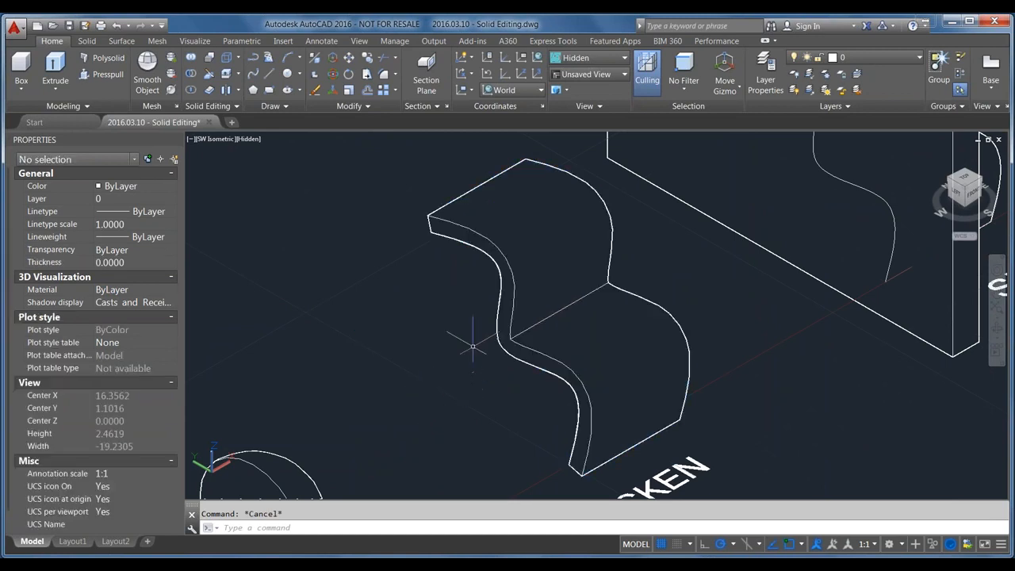
pyautogui.hotkey('ctrl', 'z')
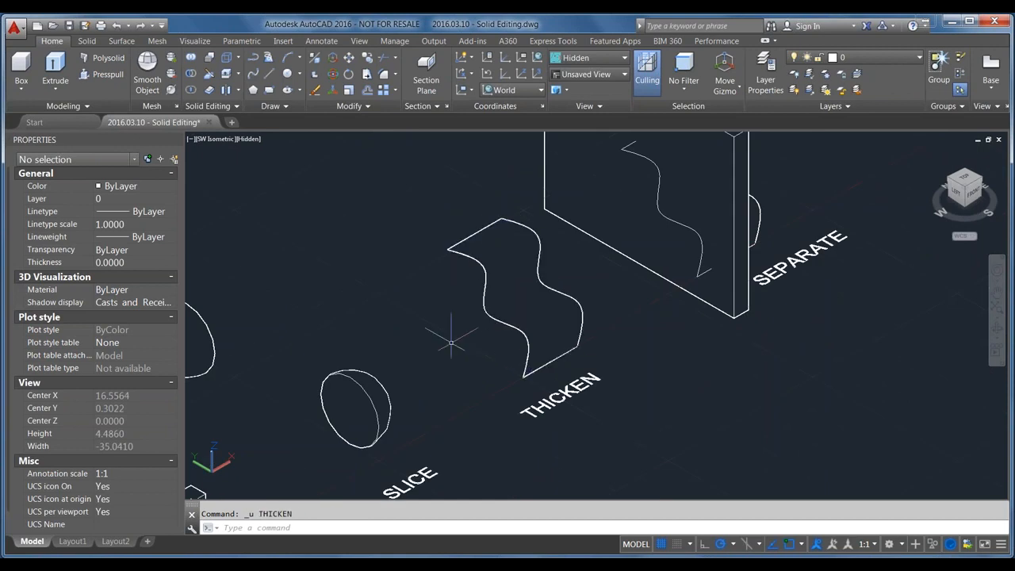
# Thicken the wavy surface of the THICKEN example by 0.0125, and select the result to check its object type
pyautogui.write('thicken')
pyautogui.press('Return')
pyautogui.click(498, 303)
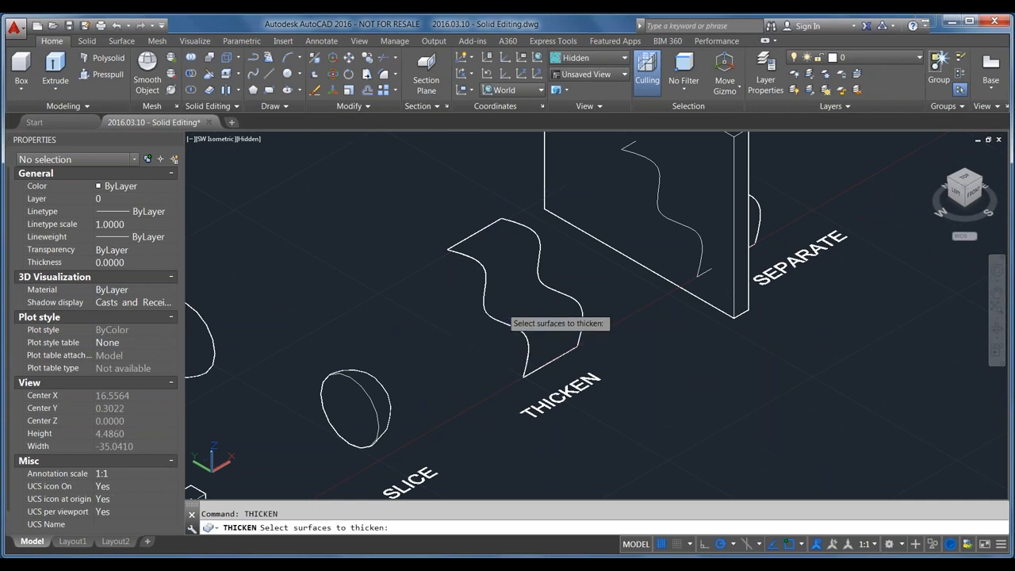
pyautogui.press('Return')
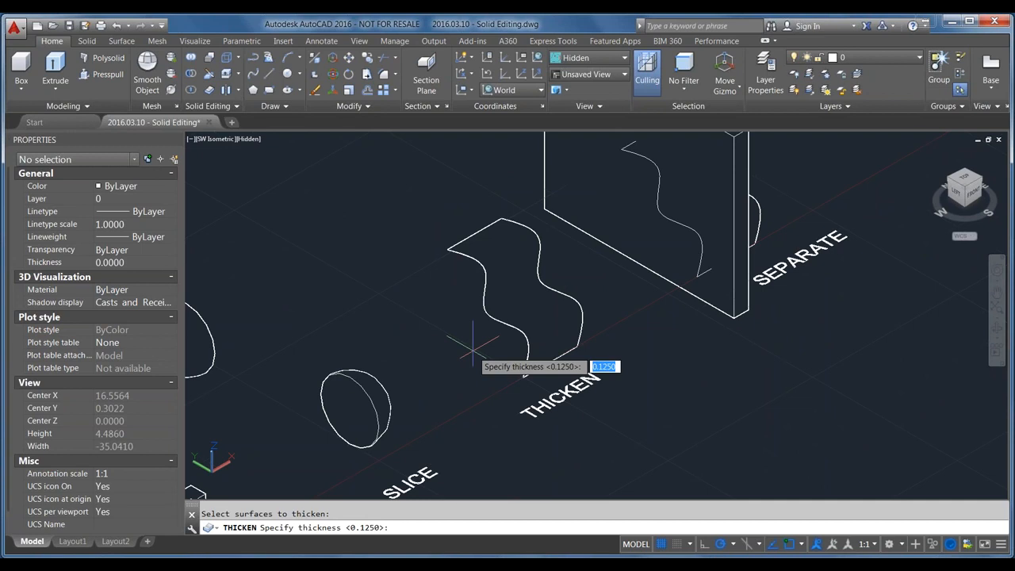
pyautogui.press('BackSpace')
pyautogui.write('.0125')
pyautogui.press('Return')
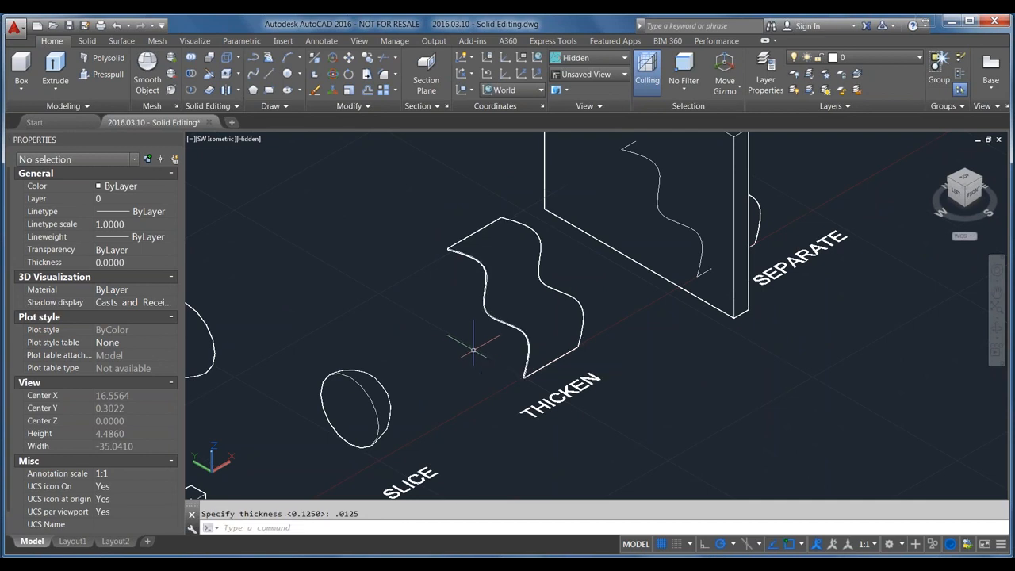
pyautogui.click(501, 287)
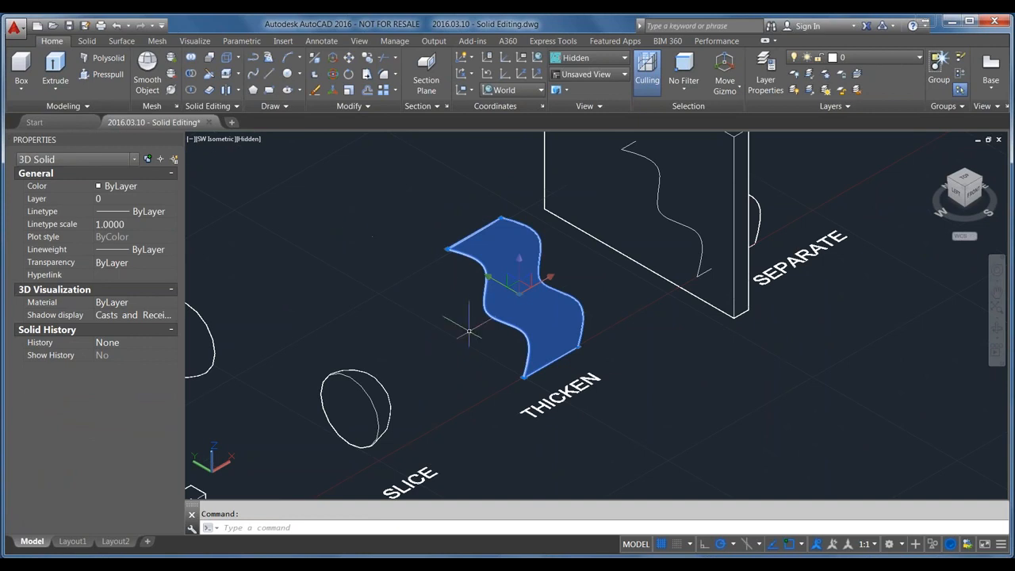
pyautogui.press('Escape')
# Shade the model in the Conceptual visual style and inspect the thin edge of the thickened solid from another angle
pyautogui.scroll(2, 472, 283)
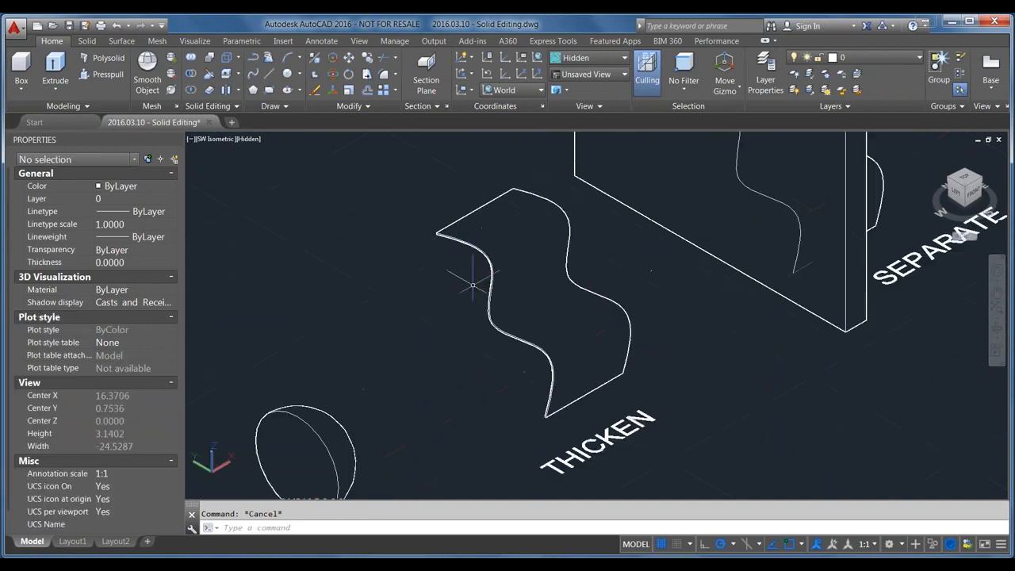
pyautogui.click(249, 139)
pyautogui.click(273, 184)
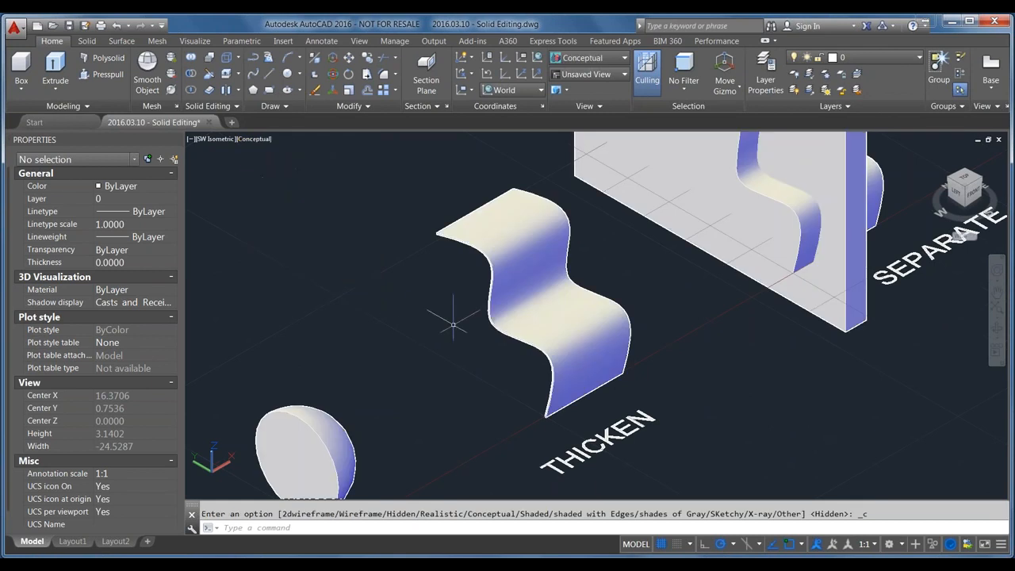
pyautogui.click(484, 352)
pyautogui.keyDown('shift'); pyautogui.moveTo(484, 351); pyautogui.dragTo(508, 341, button='middle'); pyautogui.keyUp('shift')
pyautogui.scroll(6, 491, 341)
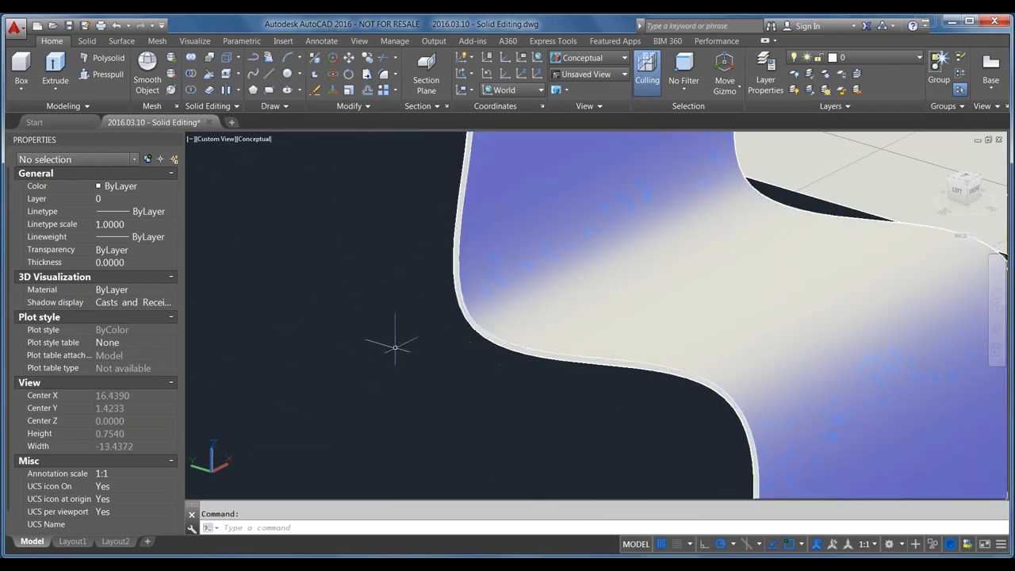
pyautogui.scroll(-6, 389, 345)
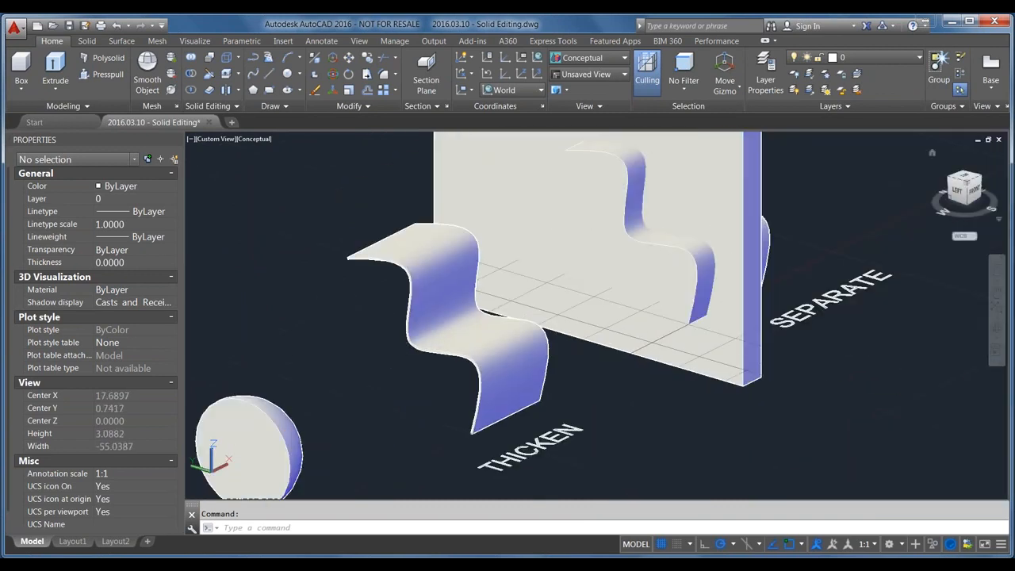
# Restore the SW Isometric view and select the wavy surface crossing the SEPARATE example's plate to check its object type
pyautogui.click(967, 188)
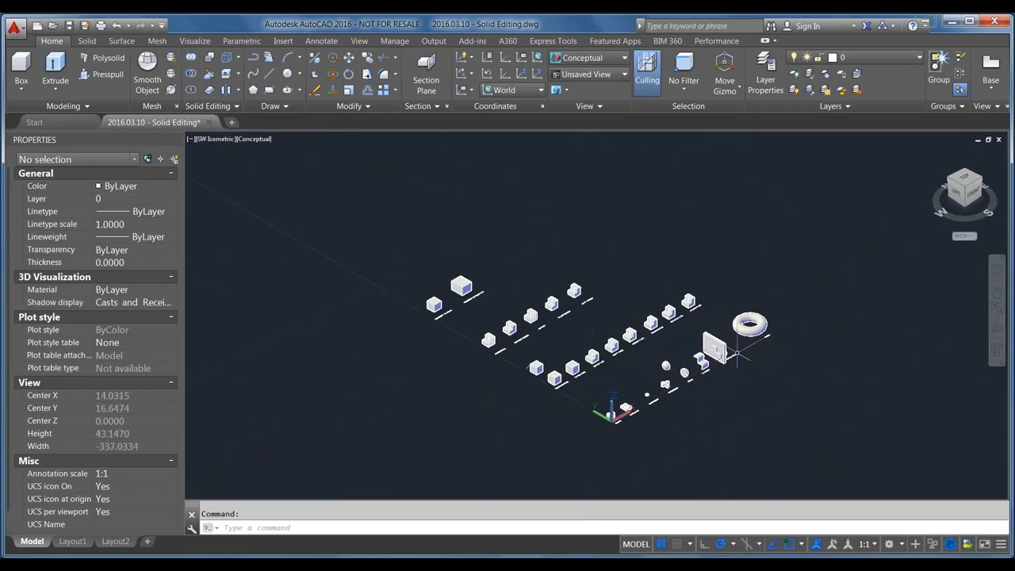
pyautogui.scroll(5, 714, 349)
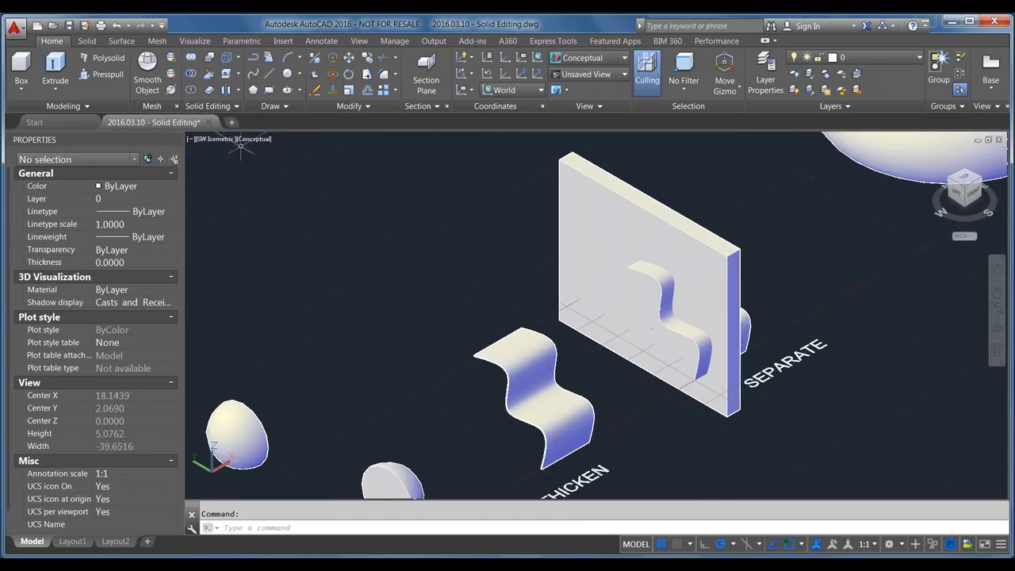
pyautogui.click(247, 138)
pyautogui.click(439, 254)
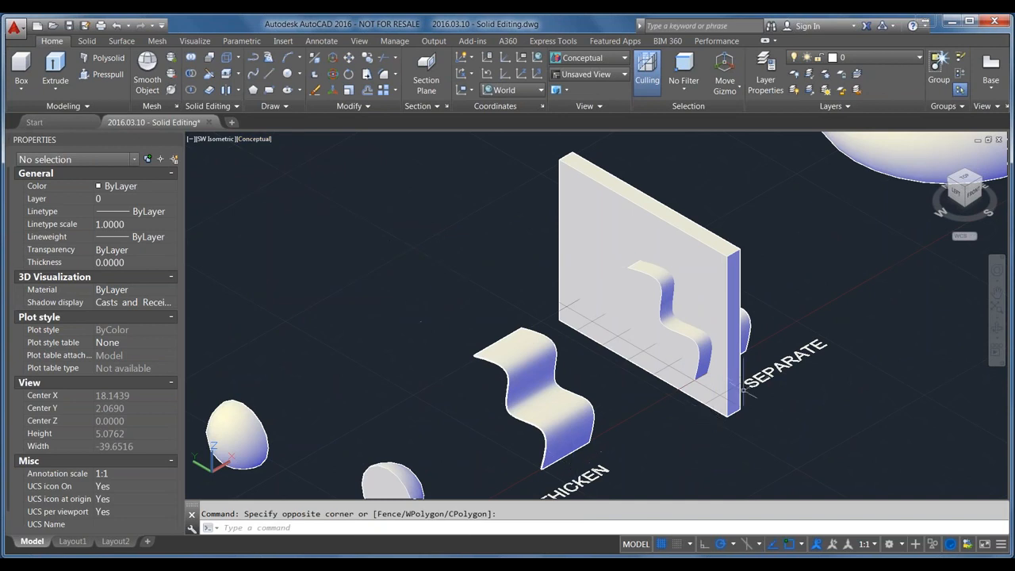
pyautogui.scroll(2, 723, 375)
pyautogui.click(713, 385)
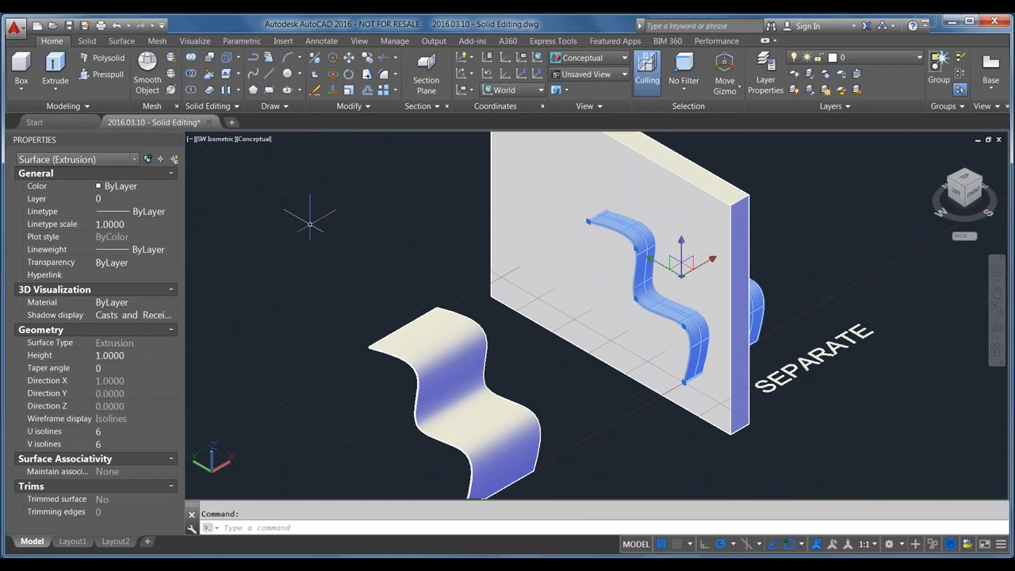
pyautogui.press('Escape')
# Thicken the wavy surface that crosses the SEPARATE example's plate by 0.0125
pyautogui.write('thicken')
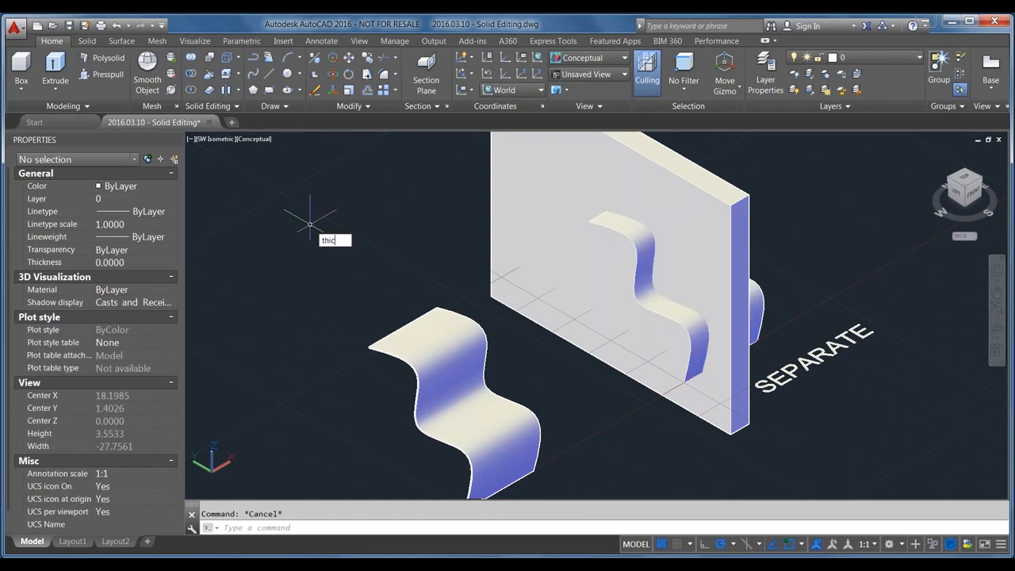
pyautogui.press('Return')
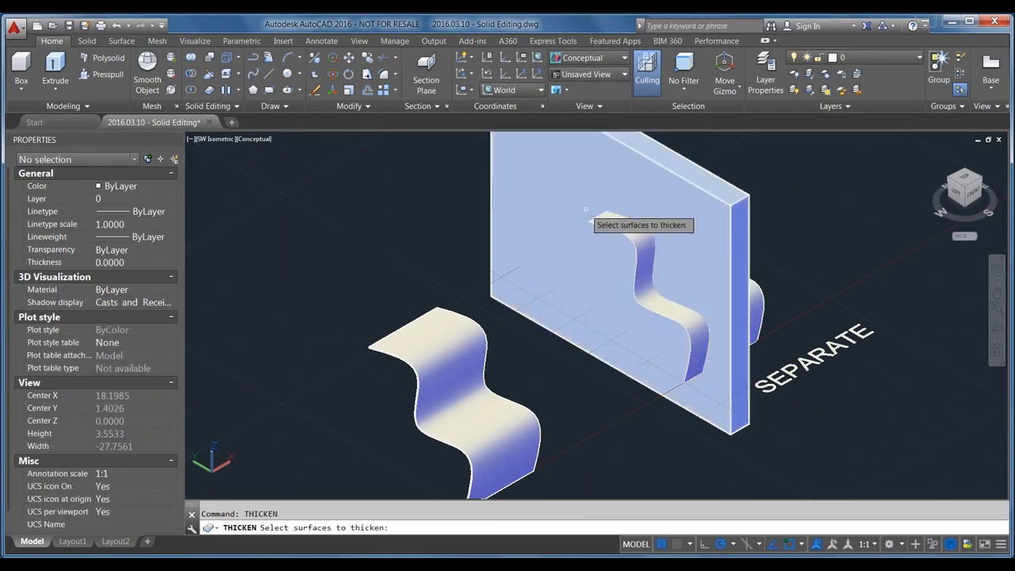
pyautogui.click(606, 219)
pyautogui.press('Return')
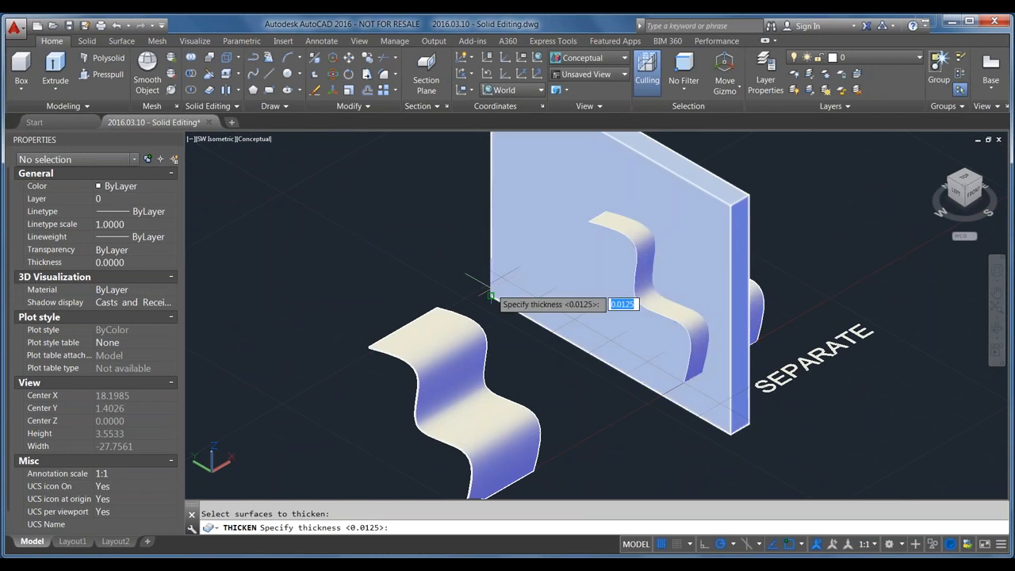
pyautogui.write('.0')
pyautogui.press('Return')
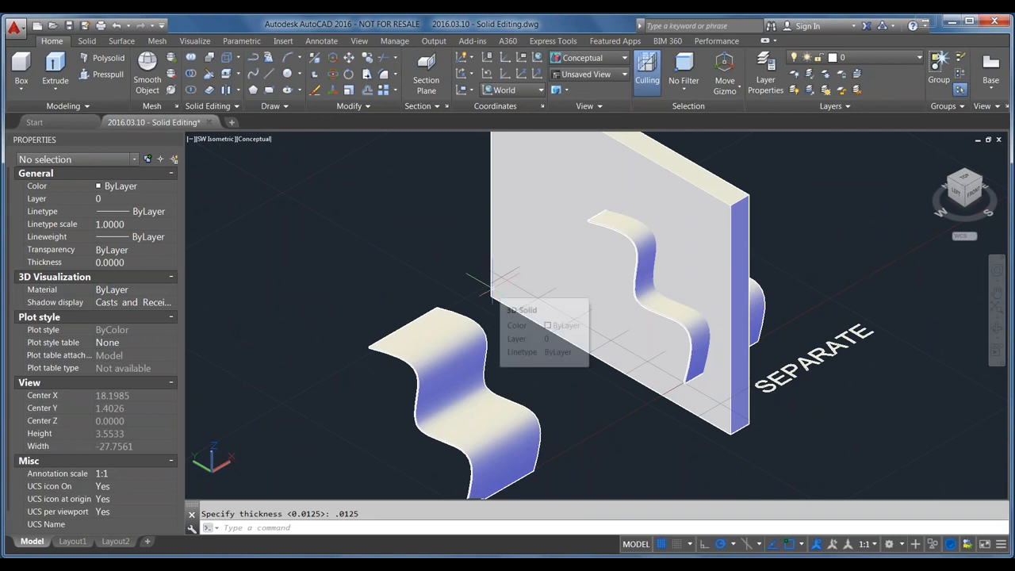
# Subtract the plate from the thickened wavy solid in the SEPARATE example
pyautogui.click(652, 228)
pyautogui.press('Escape')
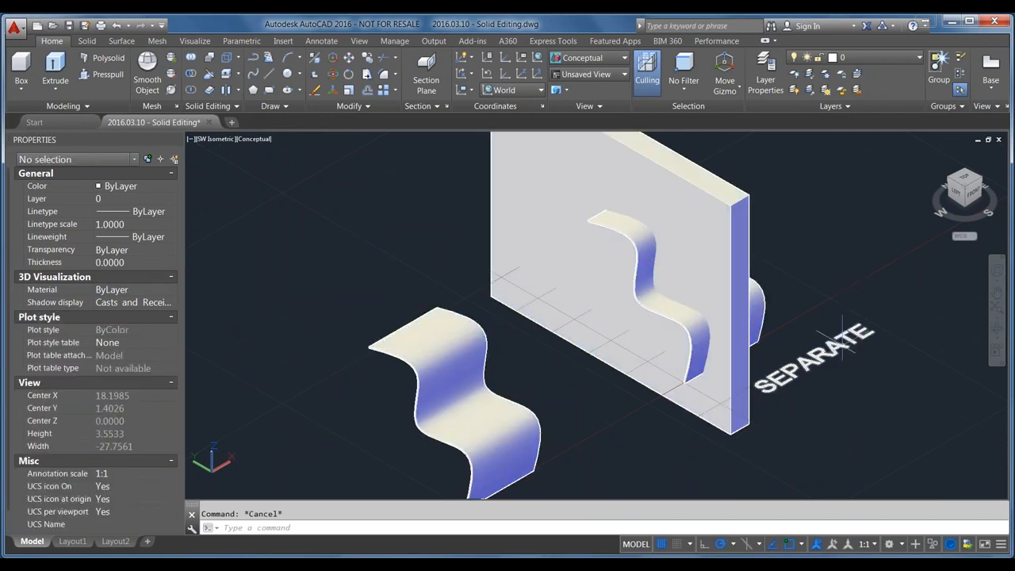
pyautogui.scroll(-3, 603, 380)
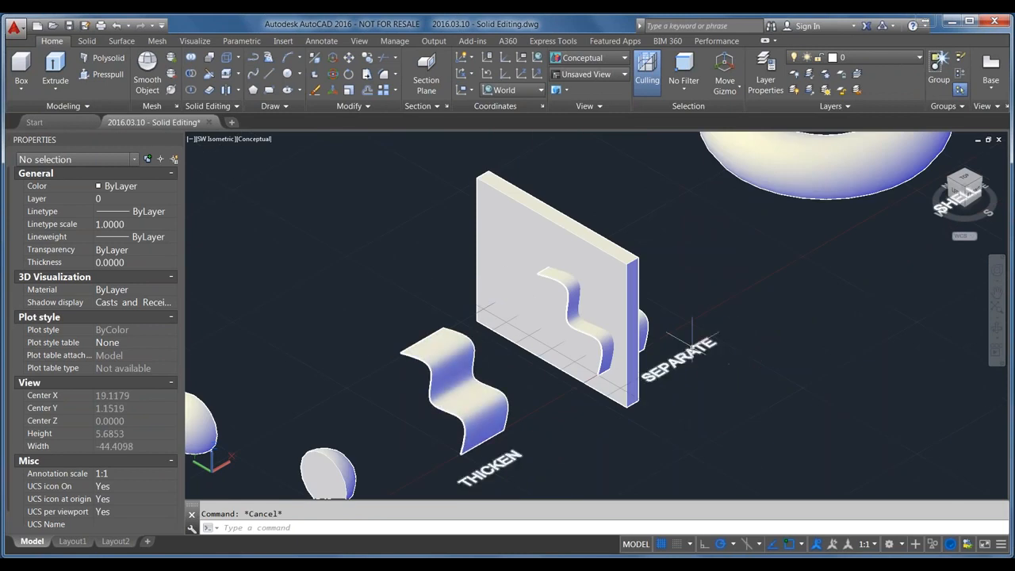
pyautogui.scroll(3, 684, 345)
pyautogui.moveTo(662, 270); pyautogui.dragTo(678, 303, button='middle')
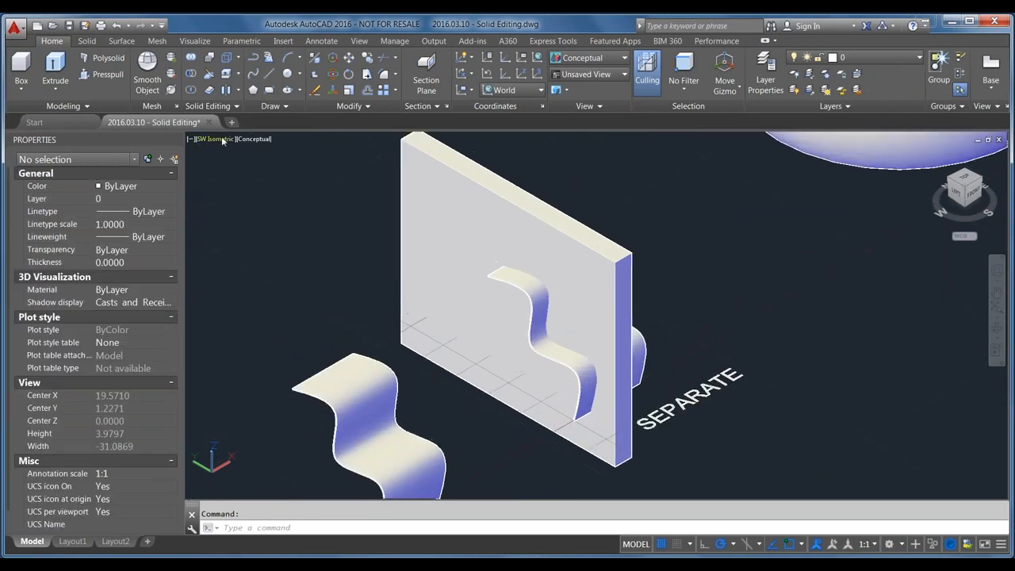
pyautogui.click(191, 75)
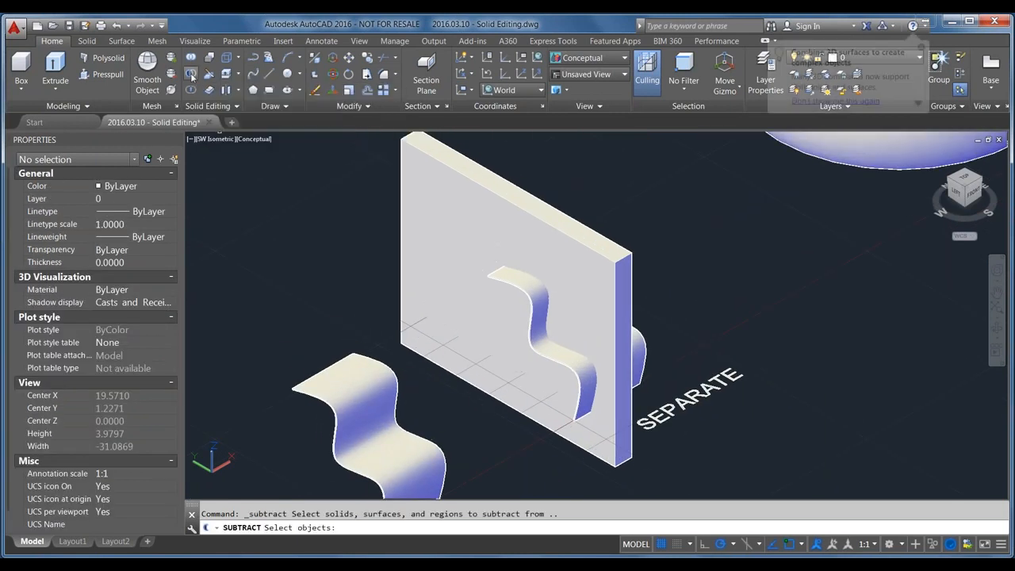
pyautogui.click(485, 361)
pyautogui.press('Return')
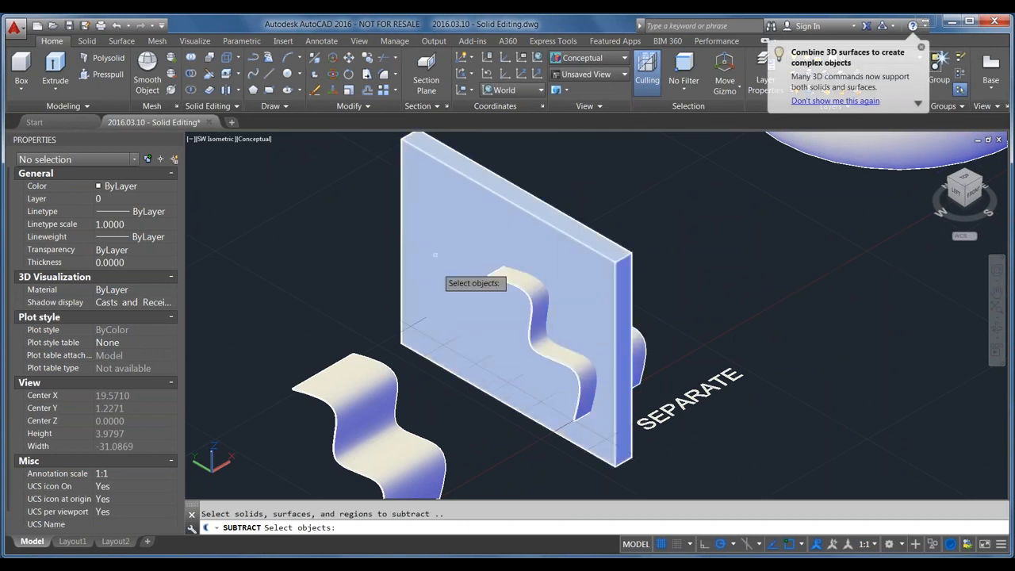
pyautogui.click(460, 174)
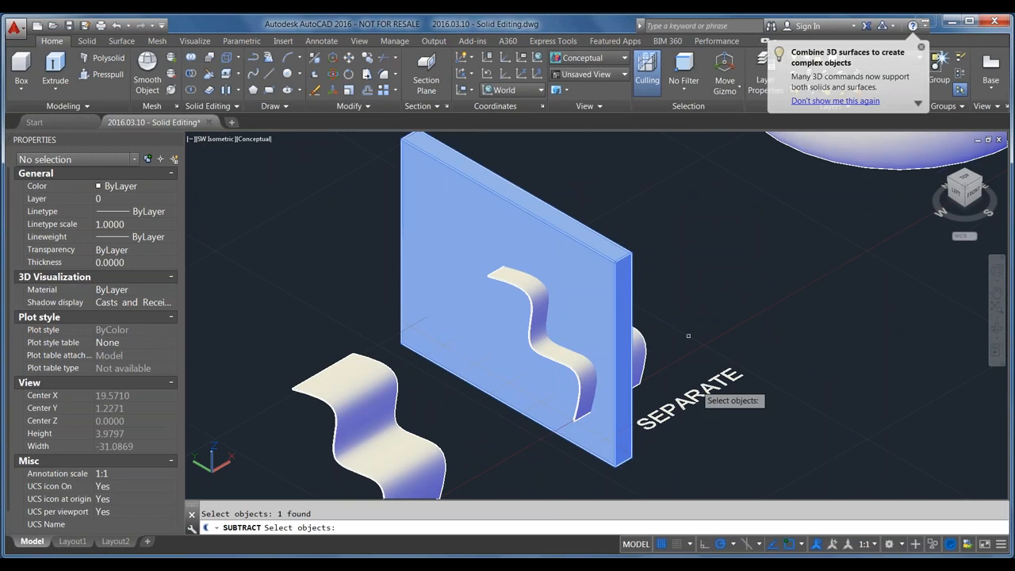
pyautogui.press('Return')
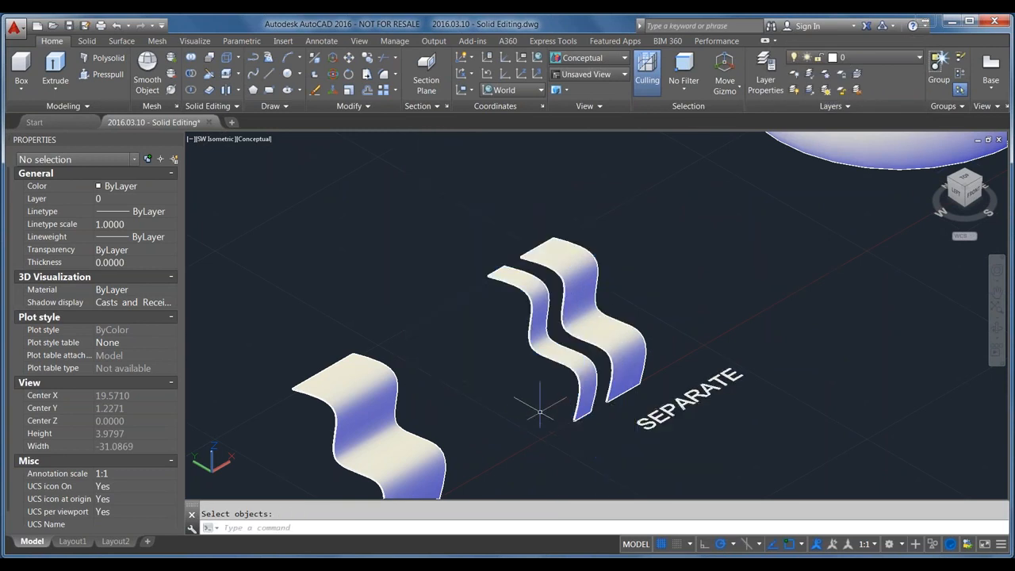
# Select the split wavy solid and try moving it to check whether both pieces act as one object
pyautogui.scroll(2, 507, 305)
pyautogui.click(507, 305)
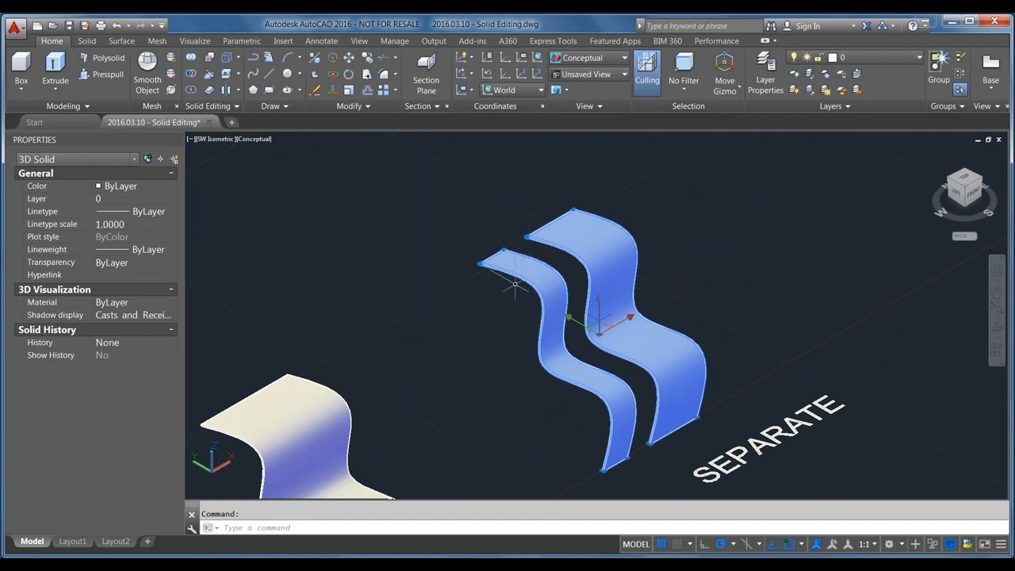
pyautogui.write('m')
pyautogui.press('Return')
pyautogui.click(503, 363)
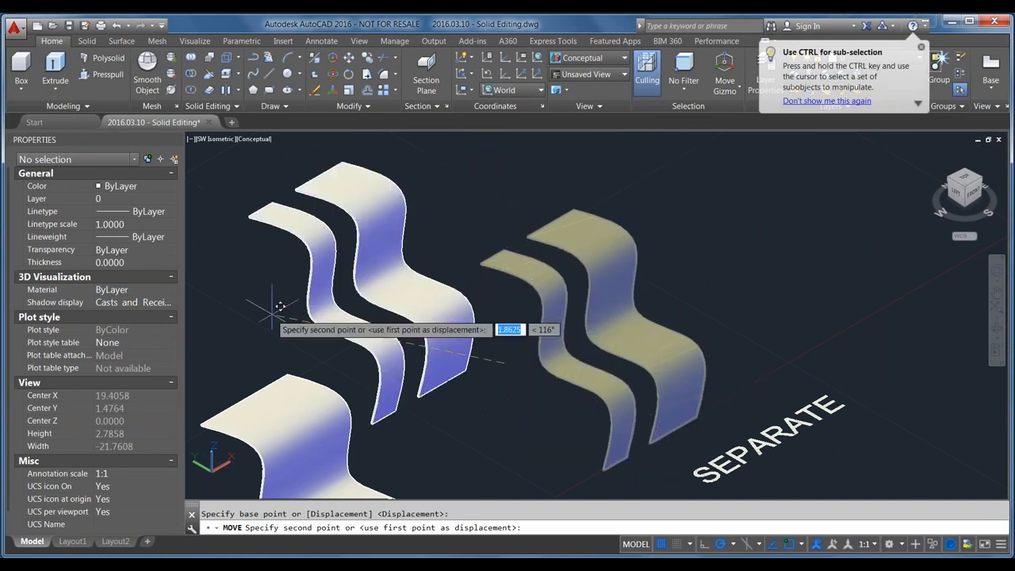
pyautogui.press('Escape')
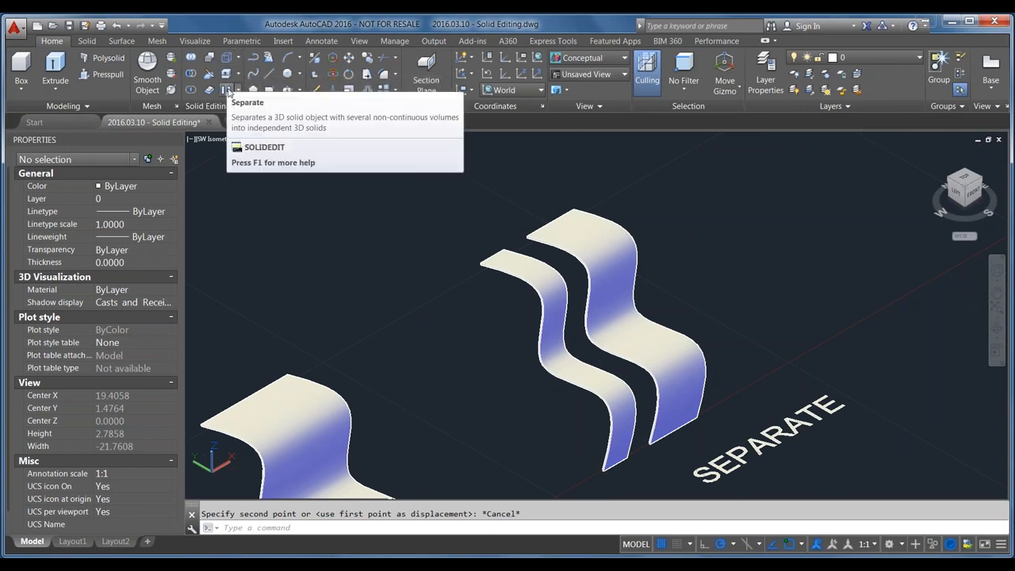
# Split the two-piece wavy solid into independent 3D solids with the Separate command
pyautogui.click(227, 92)
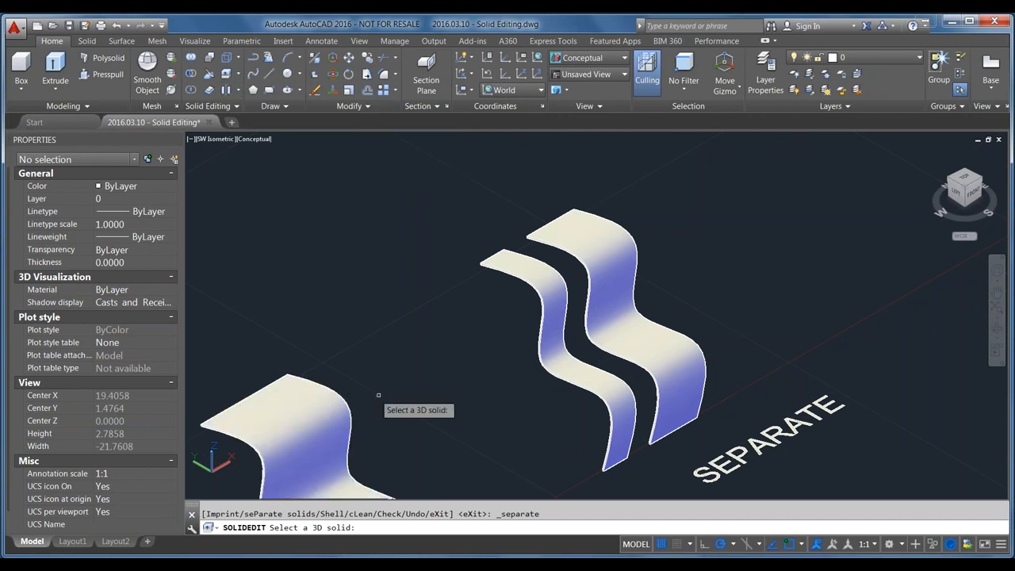
pyautogui.click(553, 370)
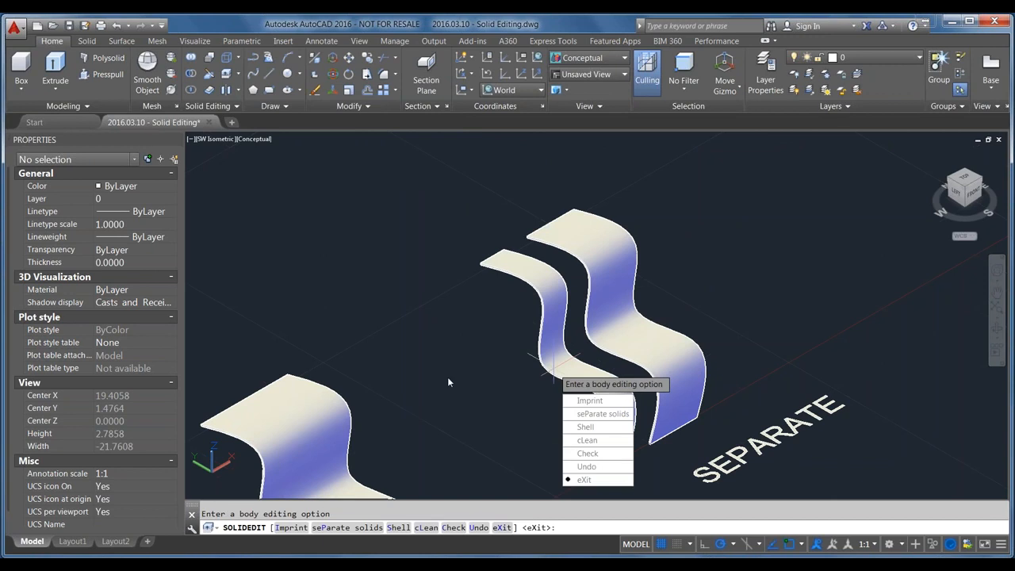
pyautogui.press('Return')
pyautogui.press('Return')
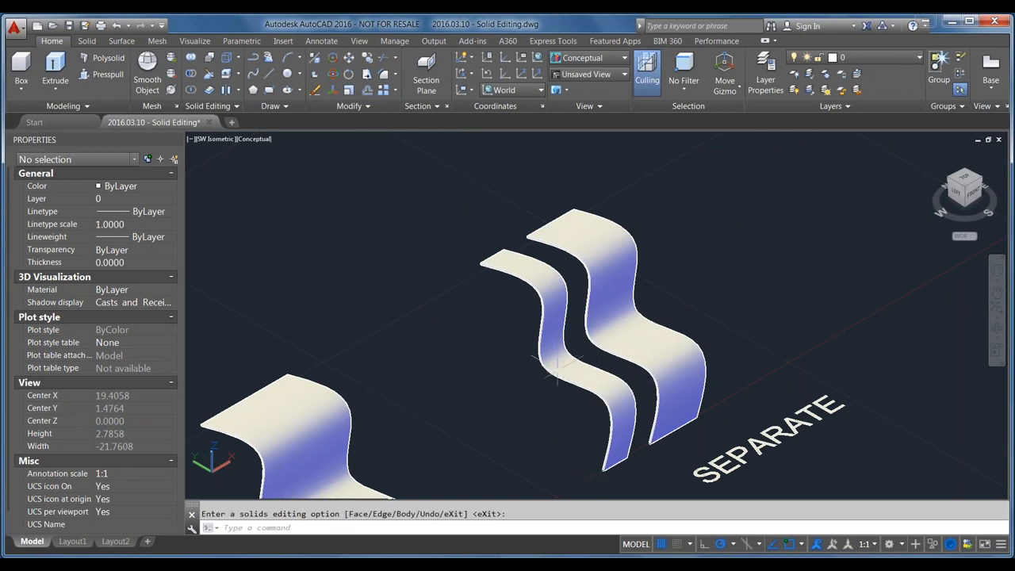
# Select both wavy pieces to check that they are independent, and try moving the narrow piece alone
pyautogui.click(553, 366)
pyautogui.click(635, 341)
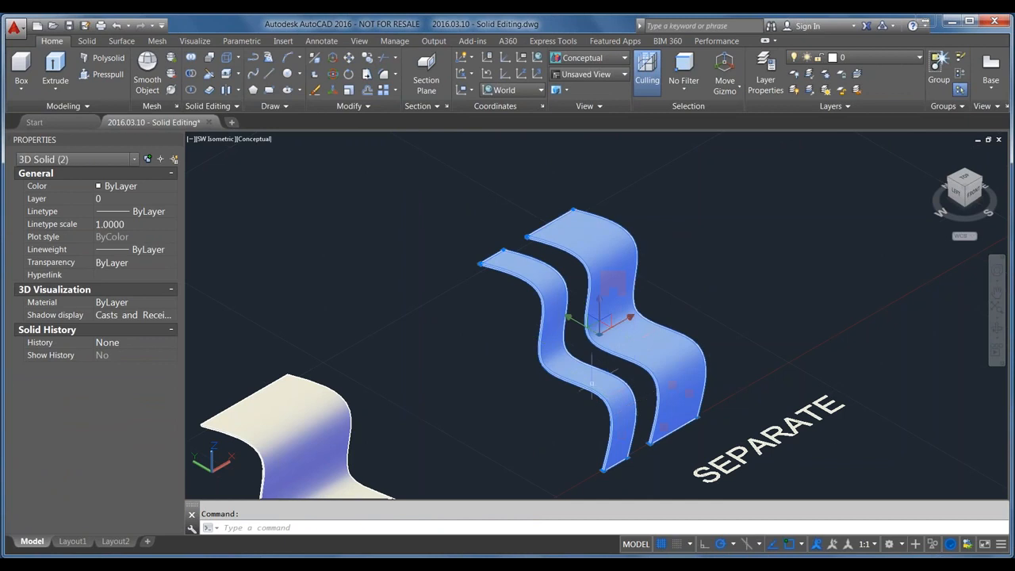
pyautogui.press('Escape')
pyautogui.click(563, 355)
pyautogui.write('m')
pyautogui.press('Return')
pyautogui.click(514, 474)
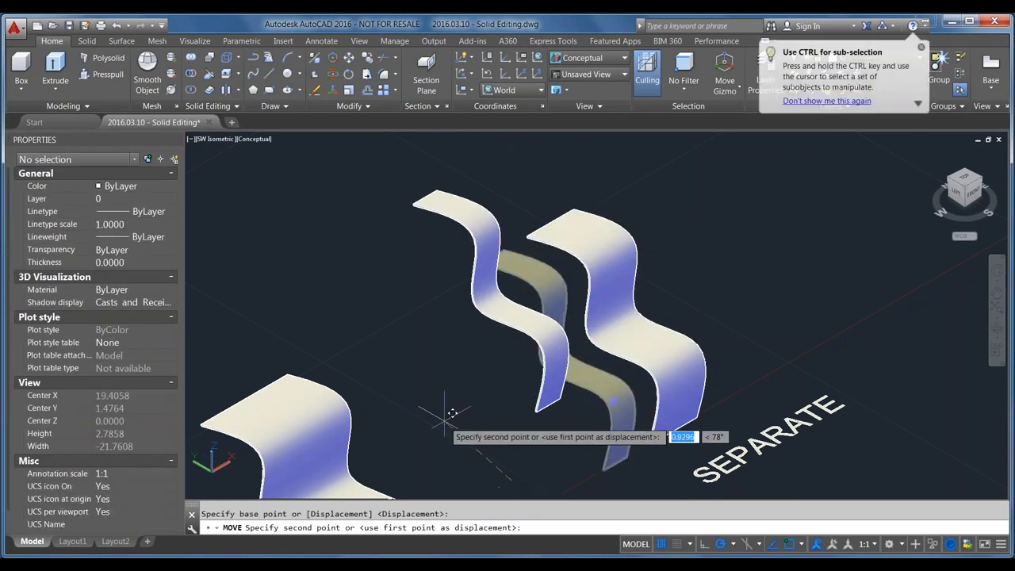
pyautogui.press('Escape')
# Undo the move and the separation, and select the narrow piece to check whether the solid is whole again
pyautogui.hotkey('ctrl', 'z')
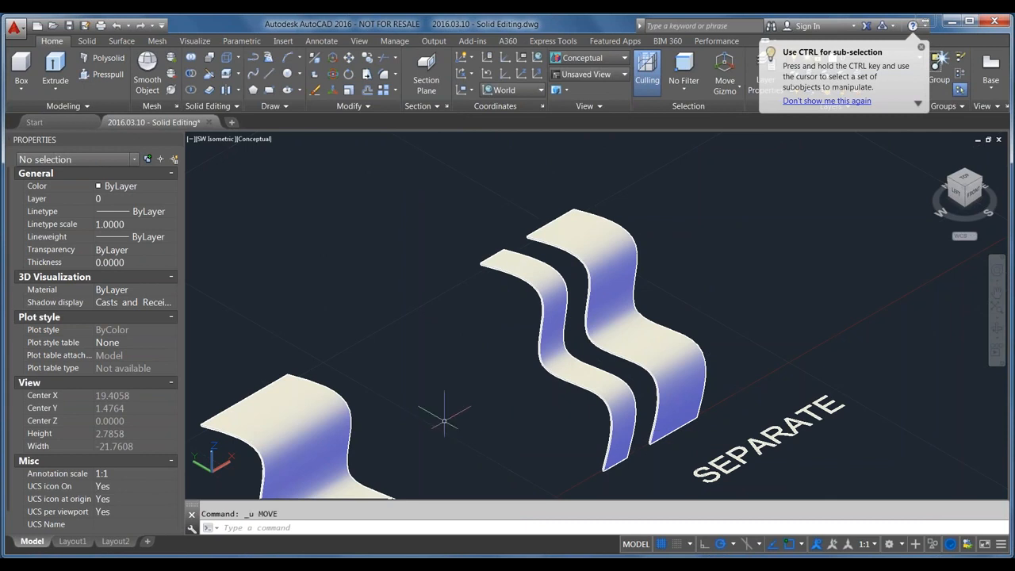
pyautogui.click(566, 365)
pyautogui.press('Escape')
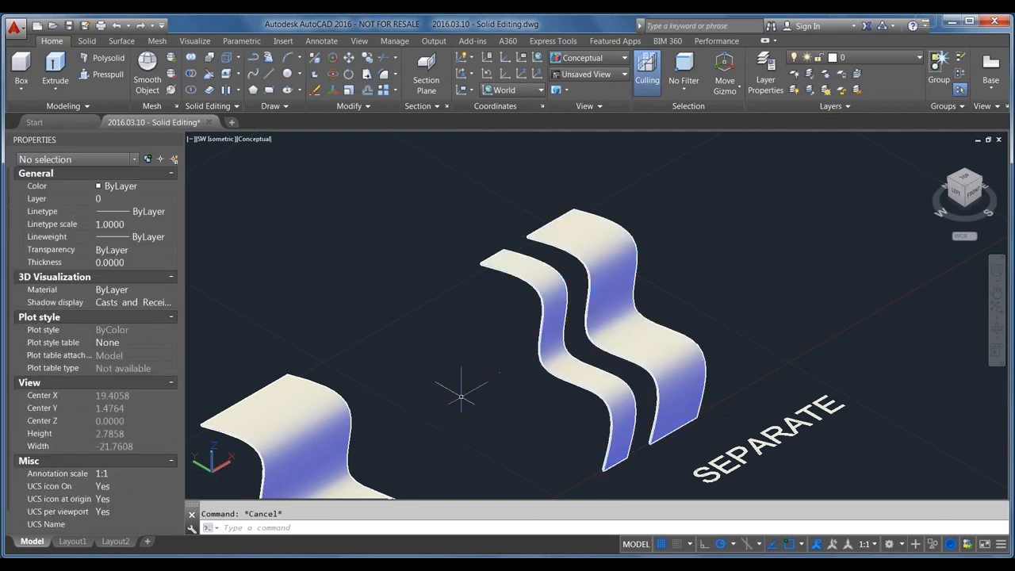
# Start the SOLIDEDIT command and review its Face editing options without applying any
pyautogui.write('solide')
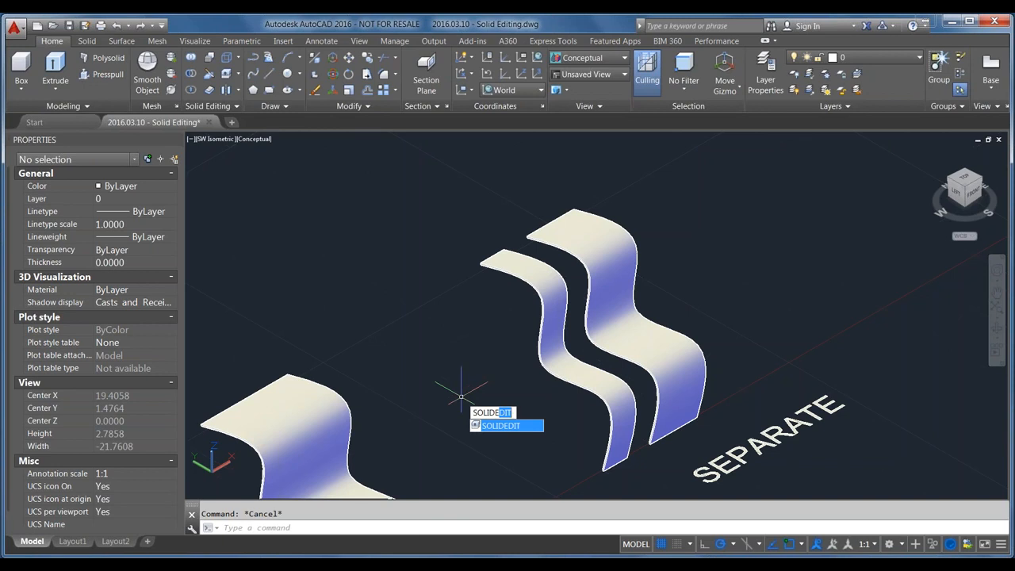
pyautogui.press('Return')
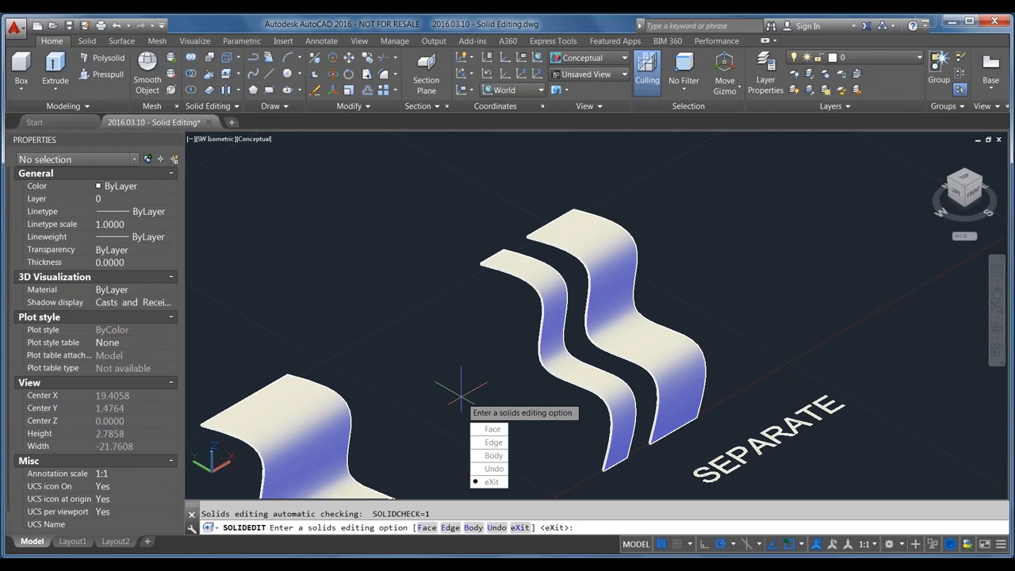
pyautogui.click(492, 429)
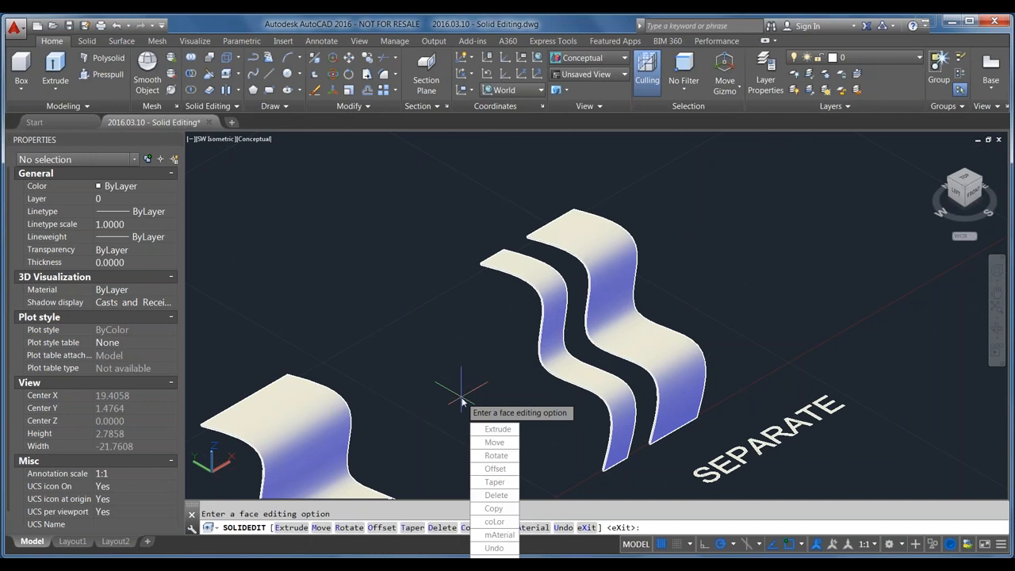
pyautogui.press('Down')
pyautogui.press('Down')
pyautogui.press('Down')
pyautogui.press('Down')
pyautogui.press('Down')
pyautogui.press('Down')
pyautogui.press('Down')
pyautogui.press('Down')
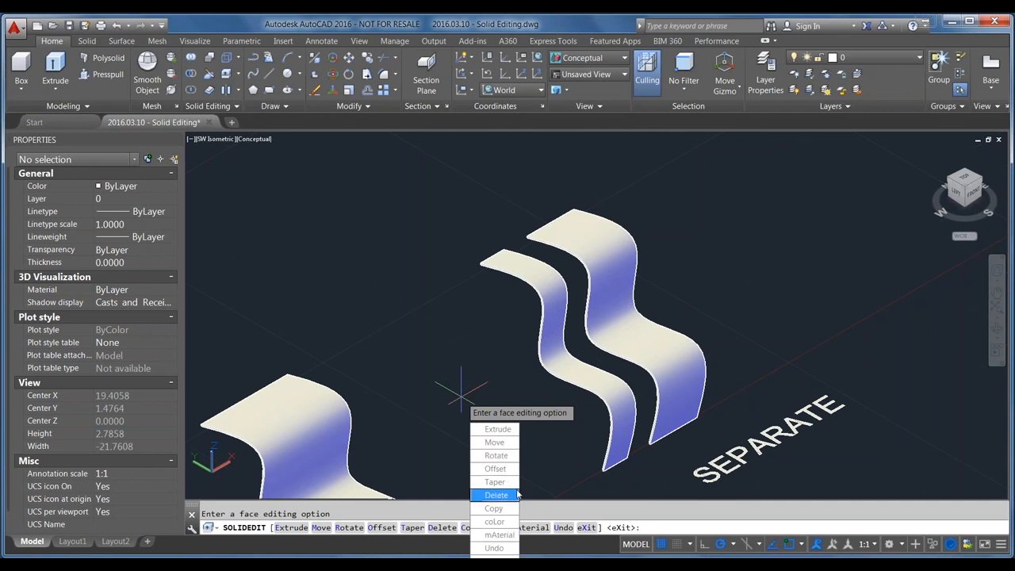
pyautogui.press('Escape')
pyautogui.press('Return')
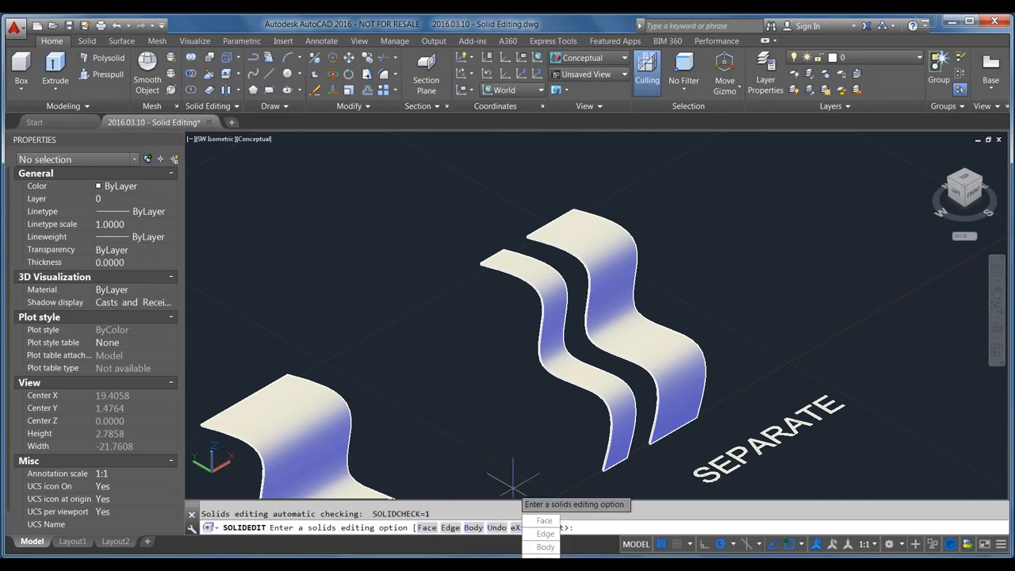
pyautogui.press('Escape')
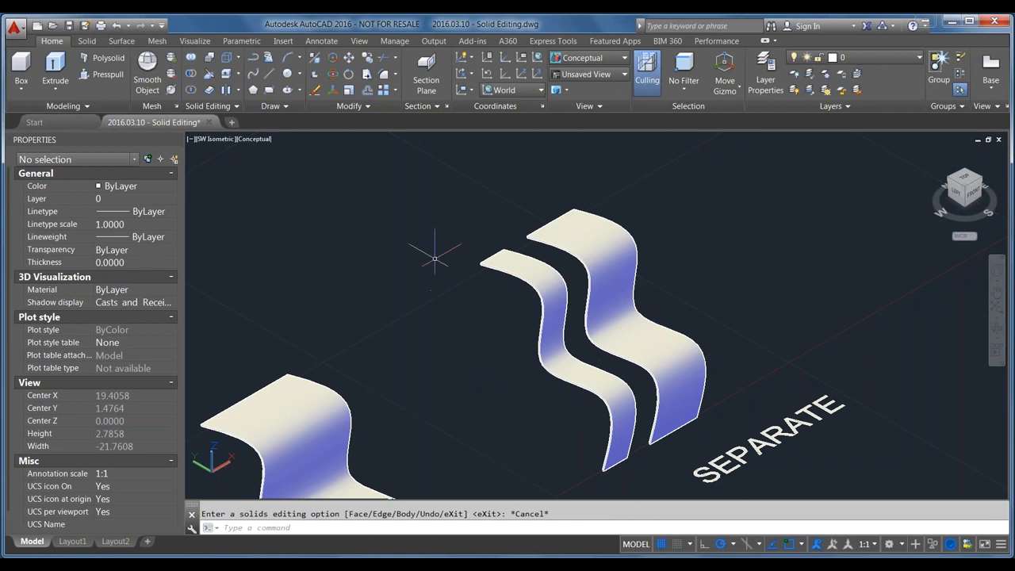
# Review the Edge and Body editing options of SOLIDEDIT without applying any
pyautogui.press('Return')
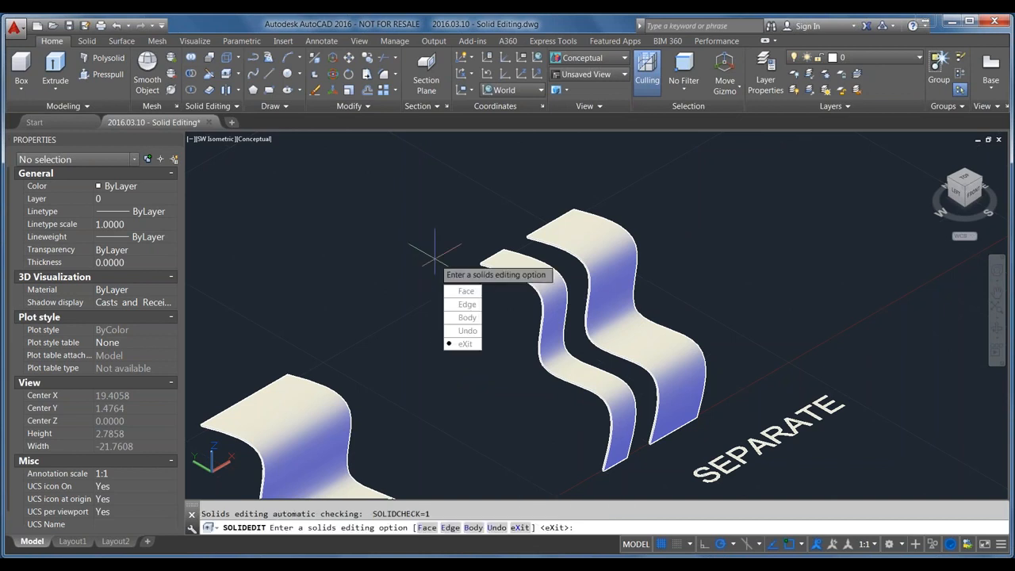
pyautogui.click(468, 309)
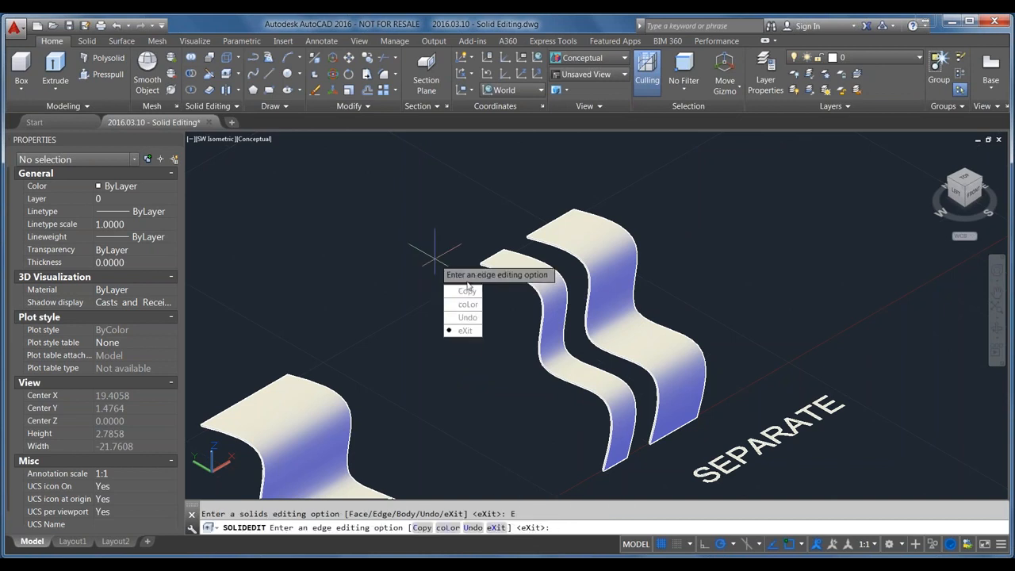
pyautogui.press('Escape')
pyautogui.press('Return')
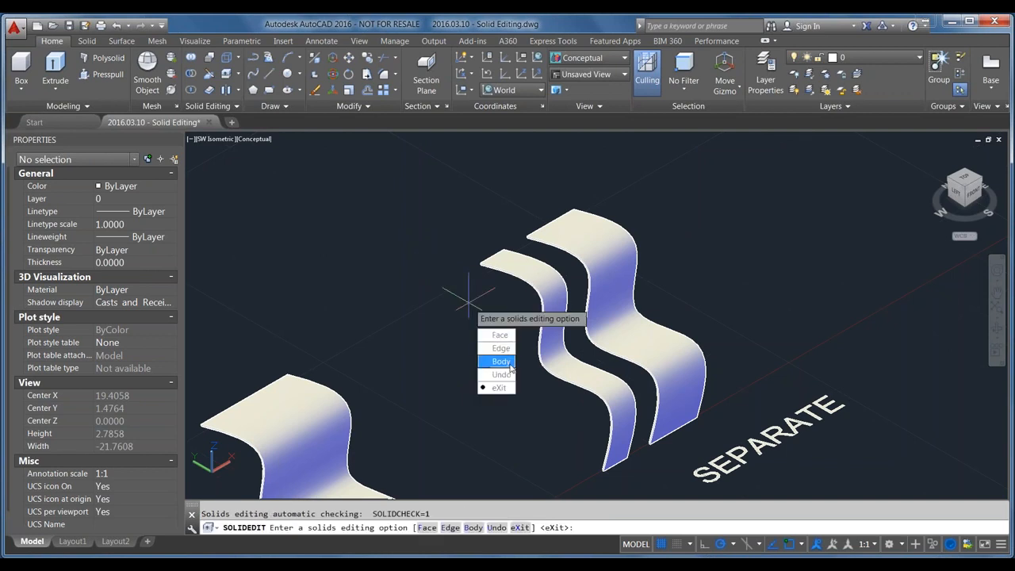
pyautogui.click(511, 363)
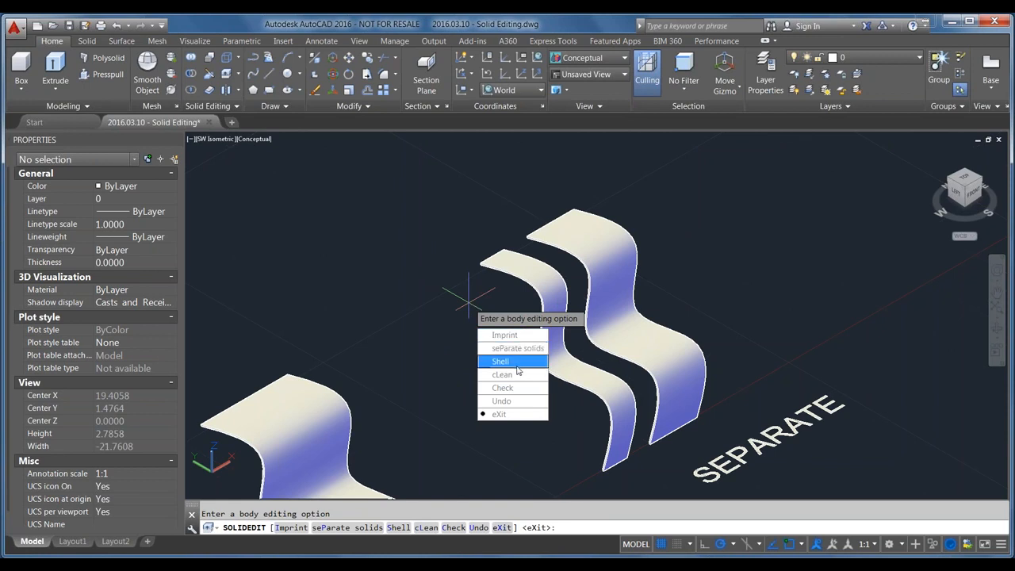
pyautogui.click(508, 414)
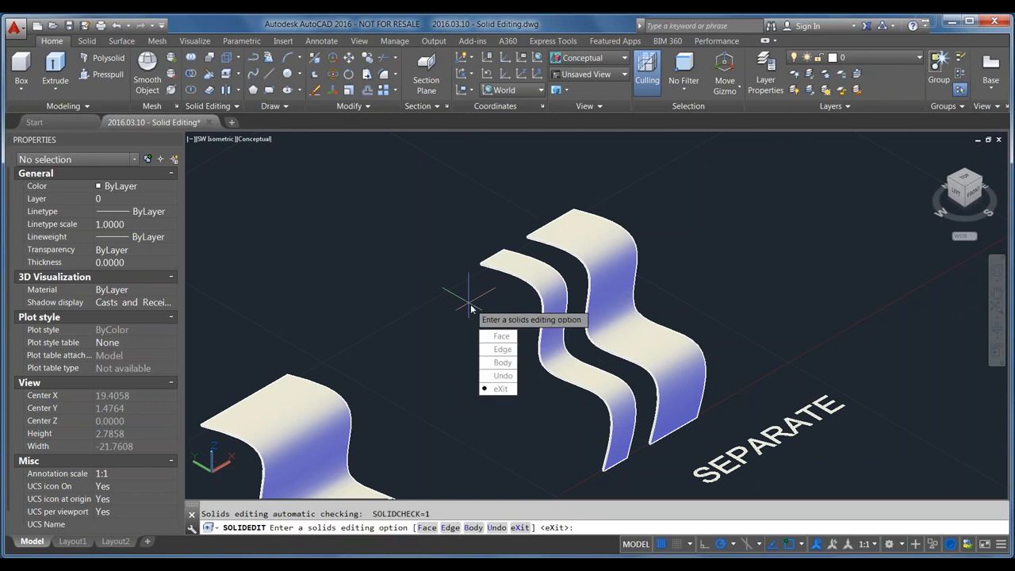
pyautogui.press('Escape')
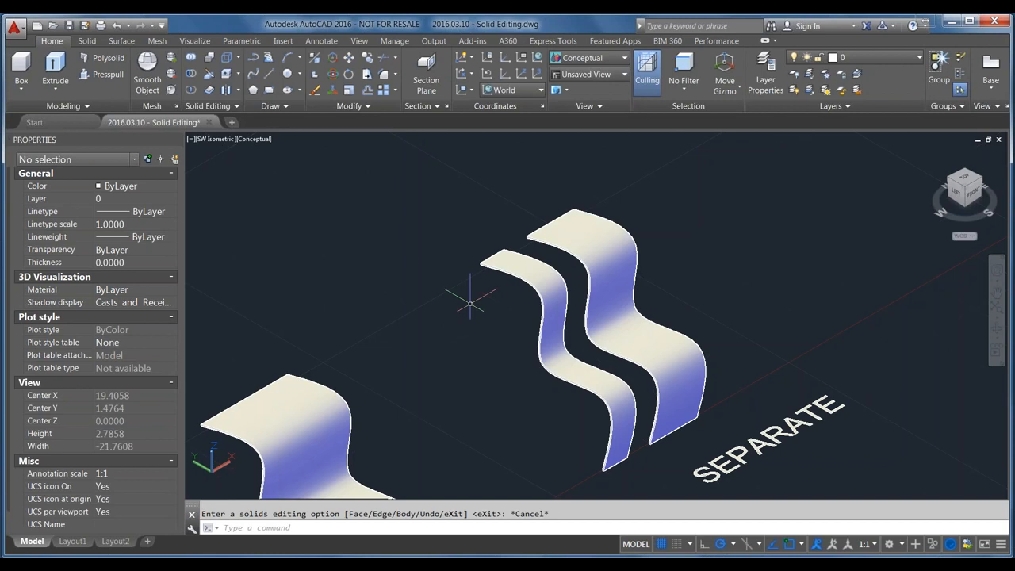
# Separate the two-piece wavy solid using the Body and seParate solids options of SOLIDEDIT, and select the narrow piece to check it
pyautogui.click(530, 270)
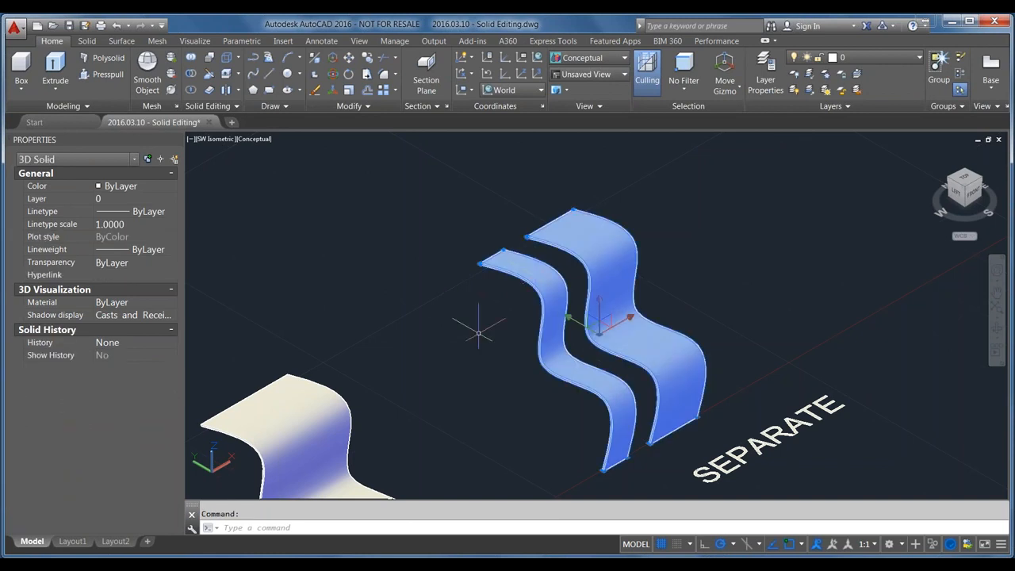
pyautogui.write('solidedit')
pyautogui.press('Return')
pyautogui.press('Down')
pyautogui.press('Down')
pyautogui.press('Down')
pyautogui.press('Return')
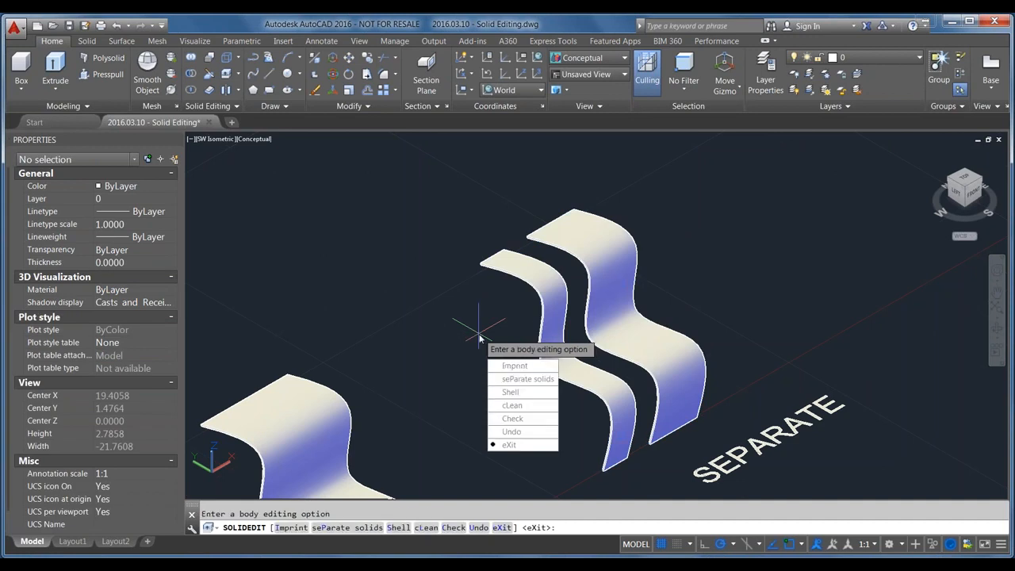
pyautogui.click(527, 381)
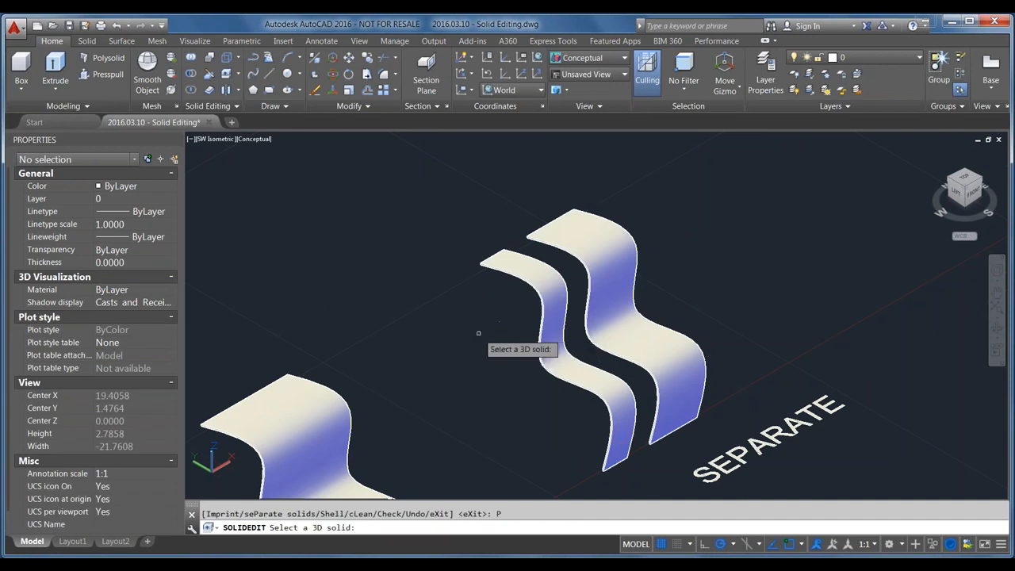
pyautogui.click(557, 298)
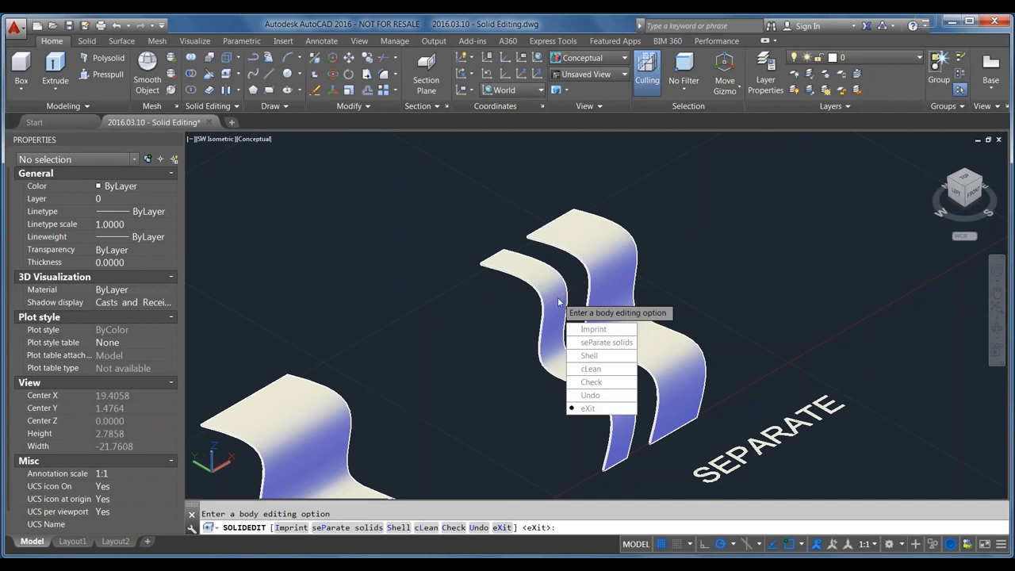
pyautogui.press('Return')
pyautogui.write('4')
pyautogui.press('BackSpace')
pyautogui.press('Down')
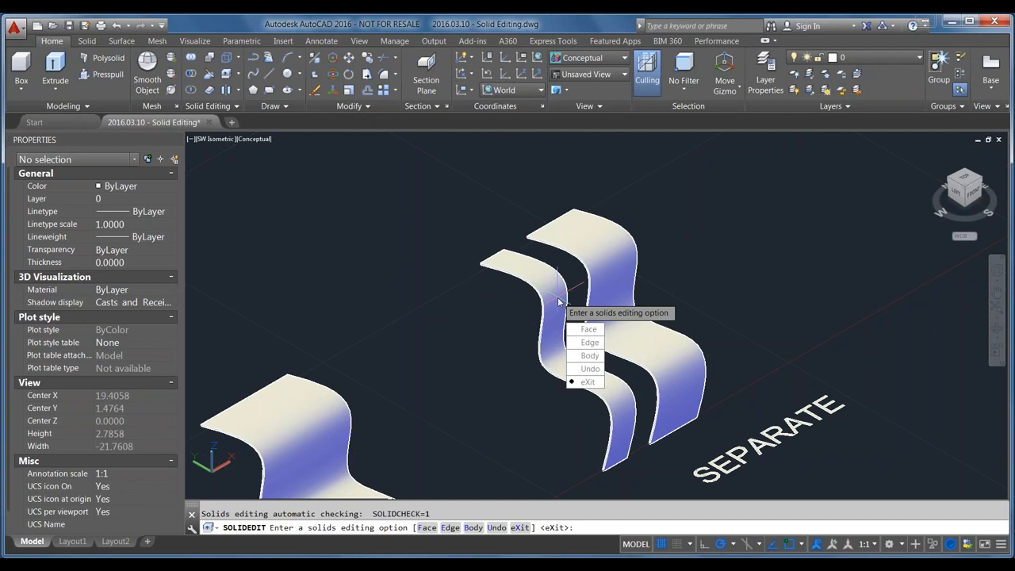
pyautogui.press('Return')
pyautogui.click(561, 333)
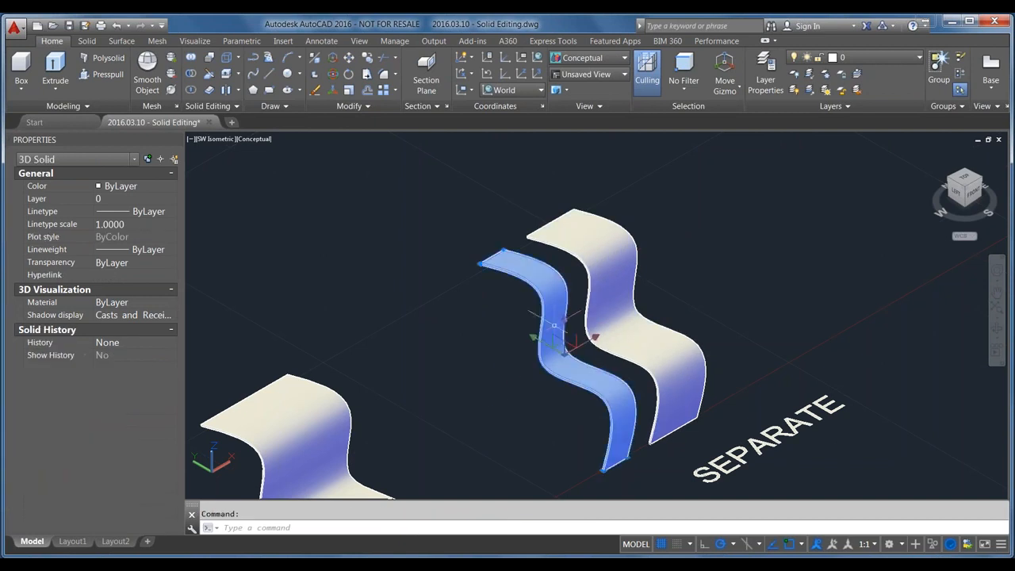
# Move the narrow wavy piece away from the wider piece above the SEPARATE label
pyautogui.write('m')
pyautogui.press('Return')
pyautogui.click(507, 401)
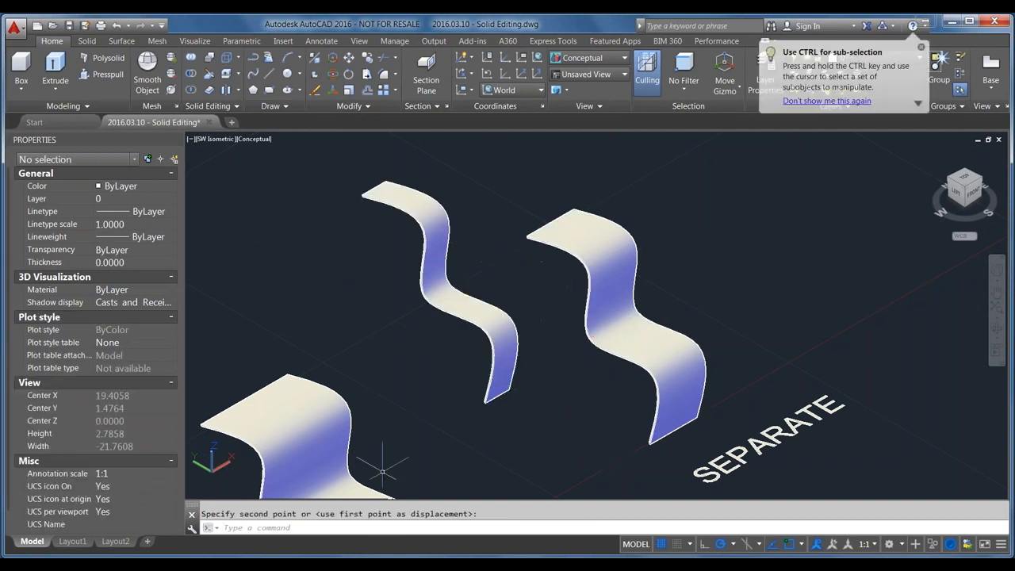
# Copy the torus at the SHELL label once along the X direction, placing the copy clear of the original
pyautogui.scroll(-5, 402, 424)
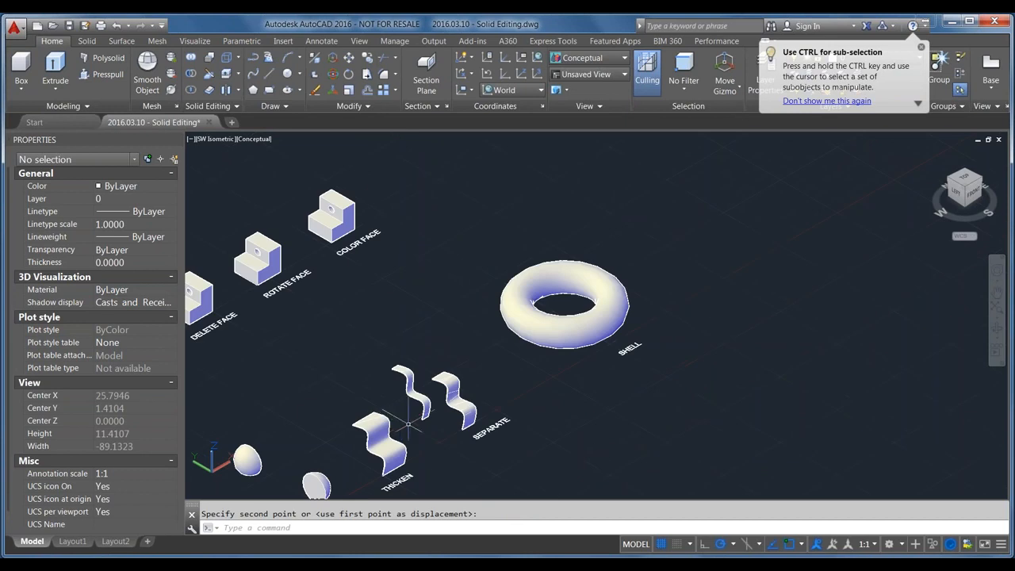
pyautogui.scroll(1, 542, 258)
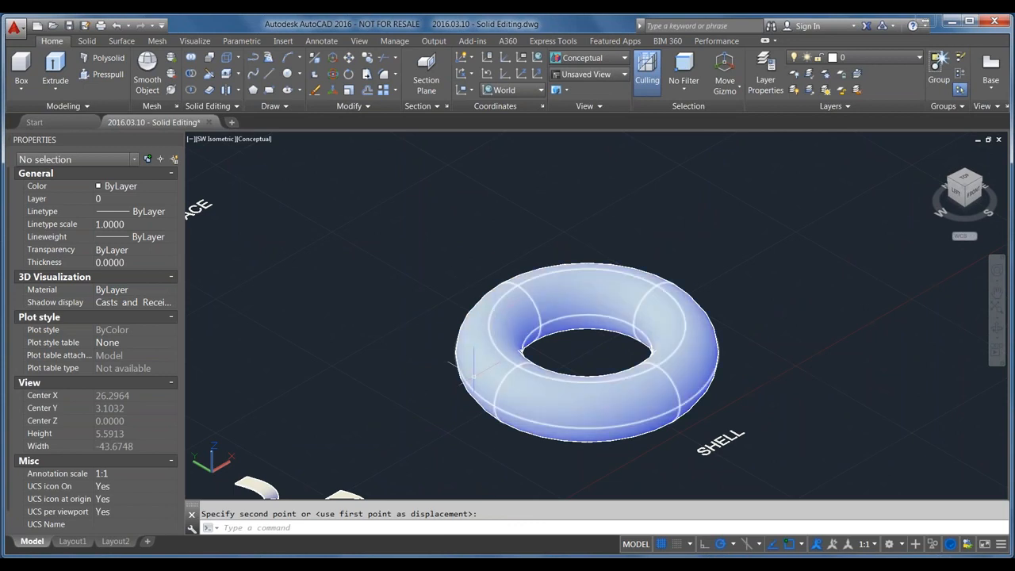
pyautogui.press('Escape')
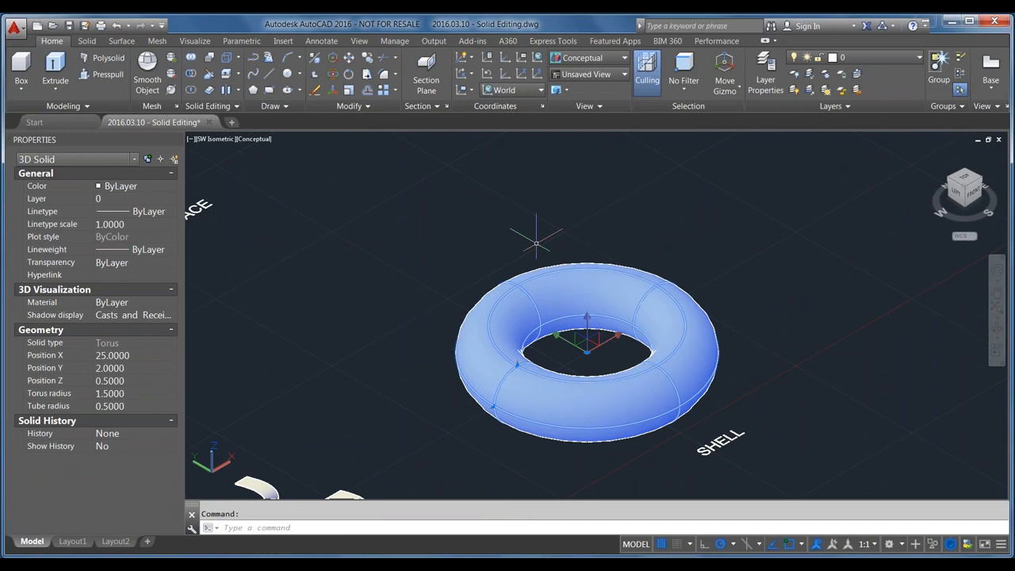
pyautogui.write('co')
pyautogui.press('Return')
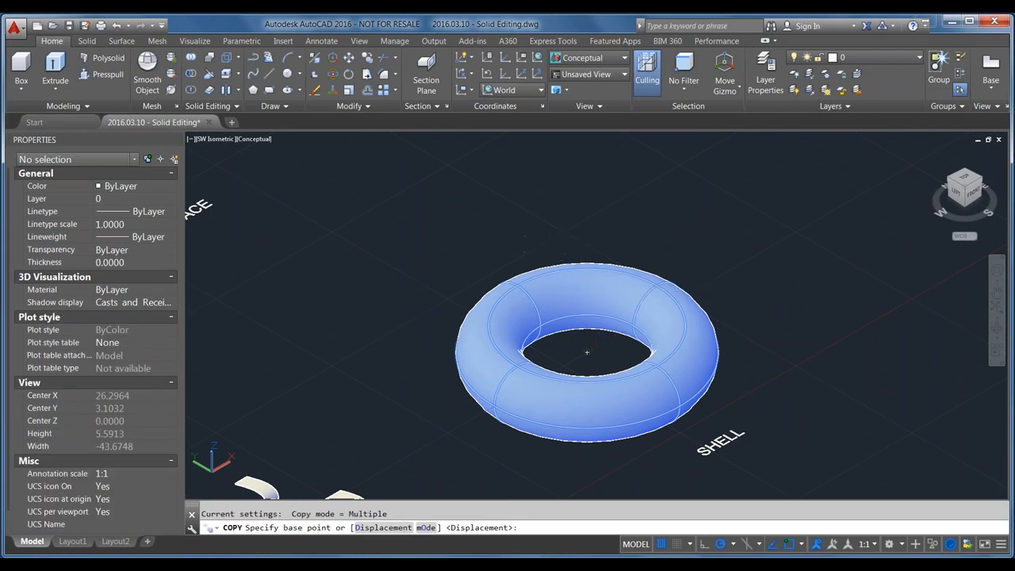
pyautogui.click(787, 443)
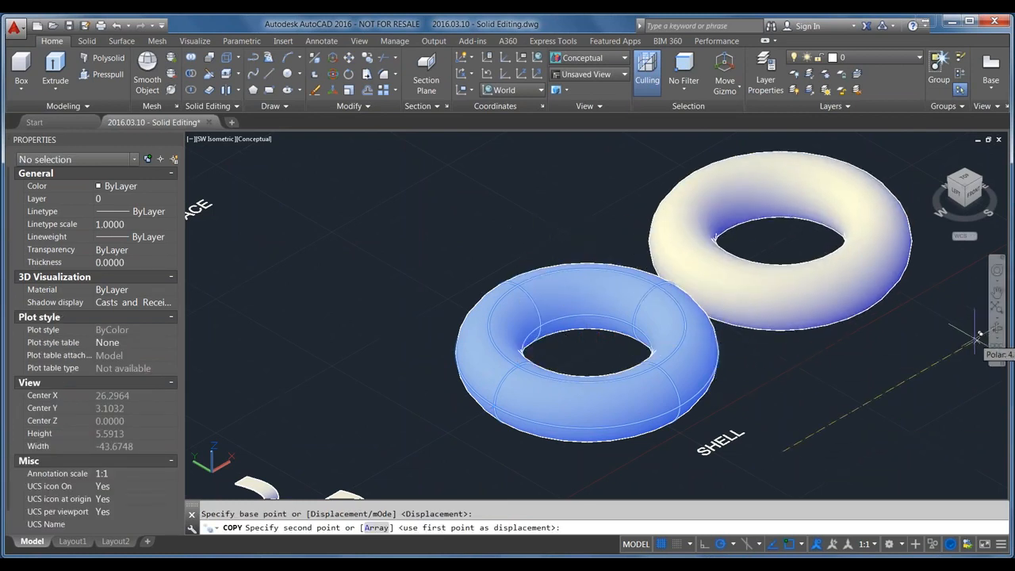
pyautogui.scroll(-2, 975, 337)
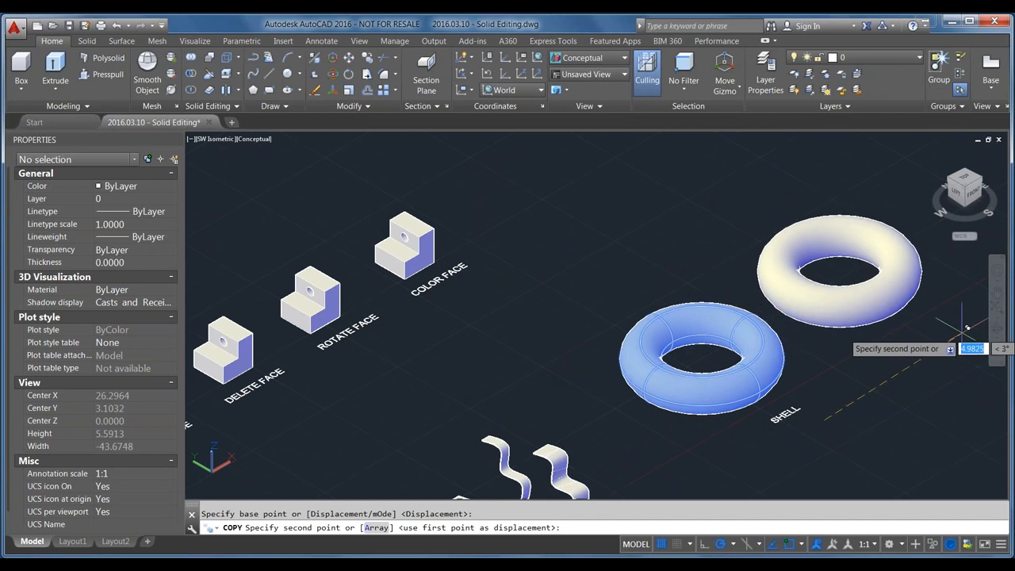
pyautogui.click(976, 327)
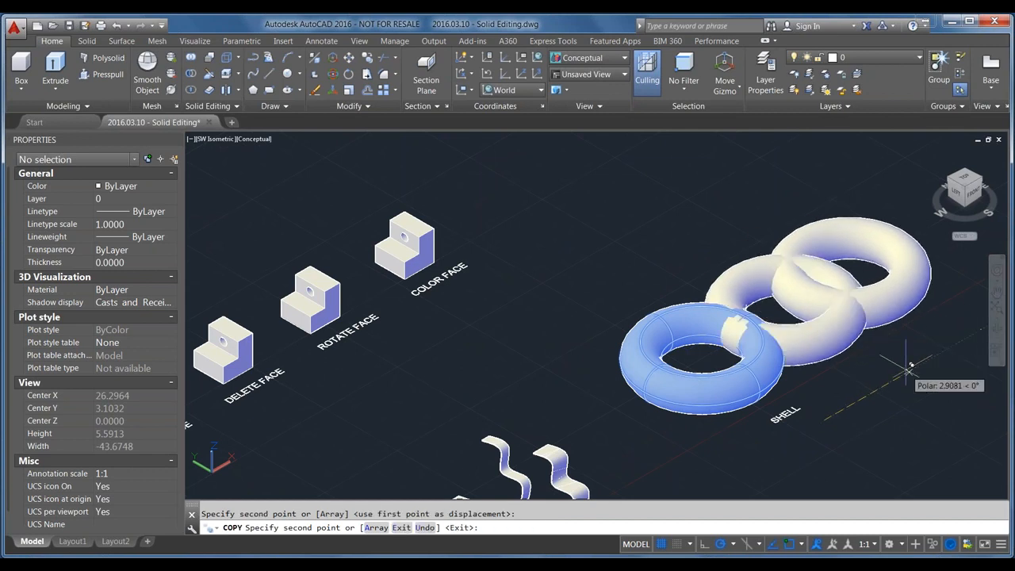
pyautogui.press('Return')
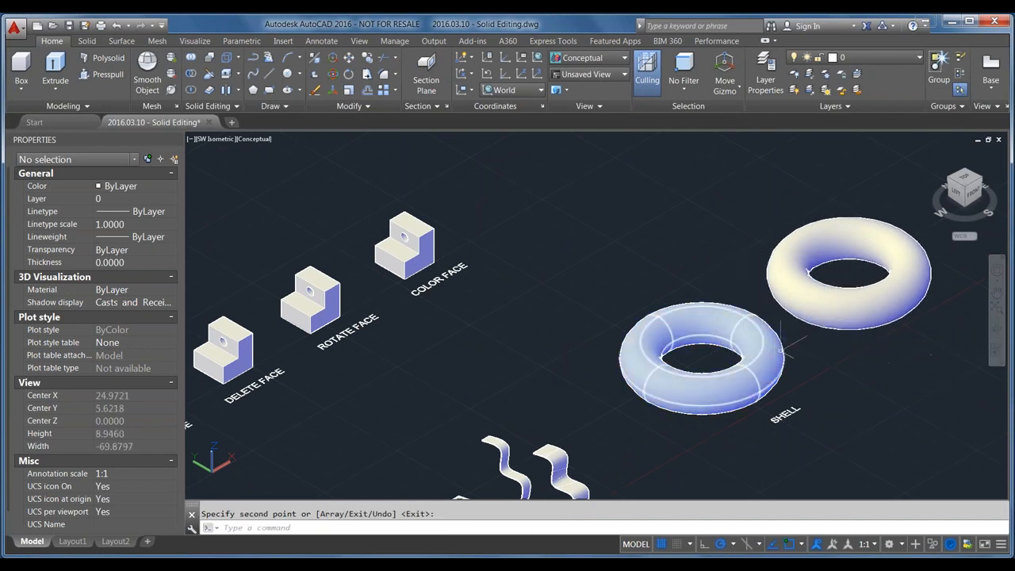
# Inspect the original torus's geometry properties and the description of the Torus primitive command
pyautogui.scroll(1, 901, 269)
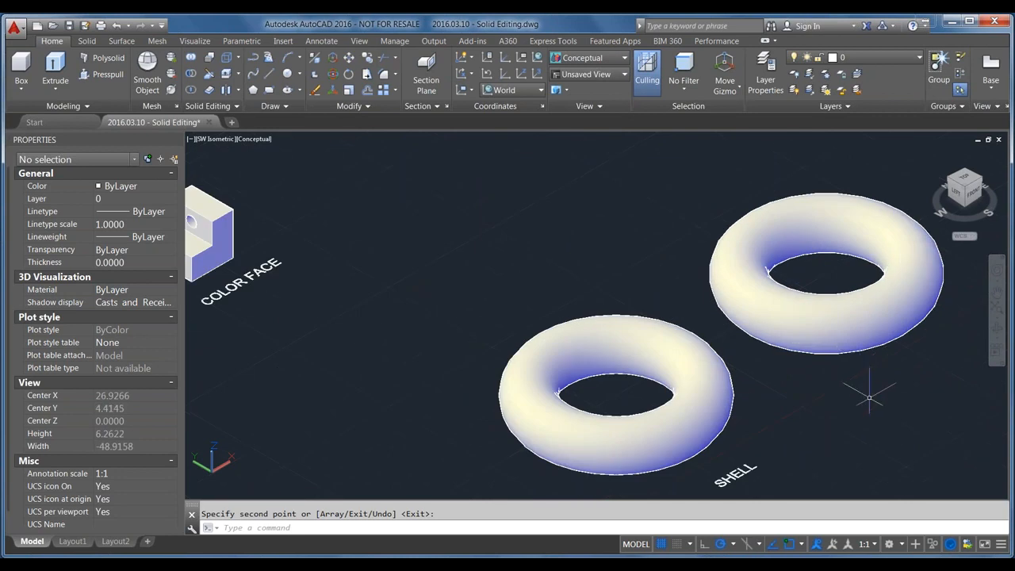
pyautogui.click(685, 368)
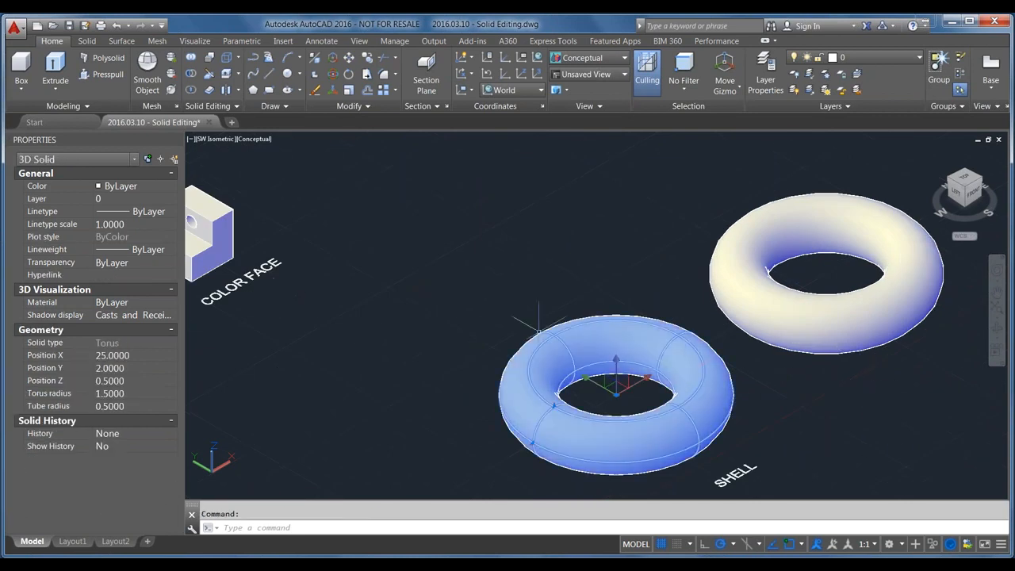
pyautogui.click(21, 84)
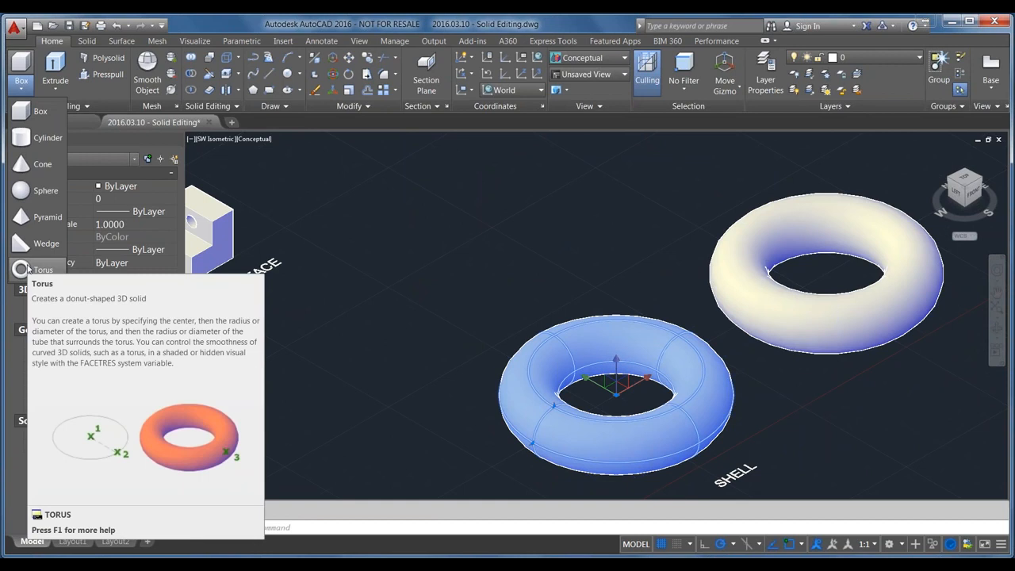
pyautogui.press('Escape')
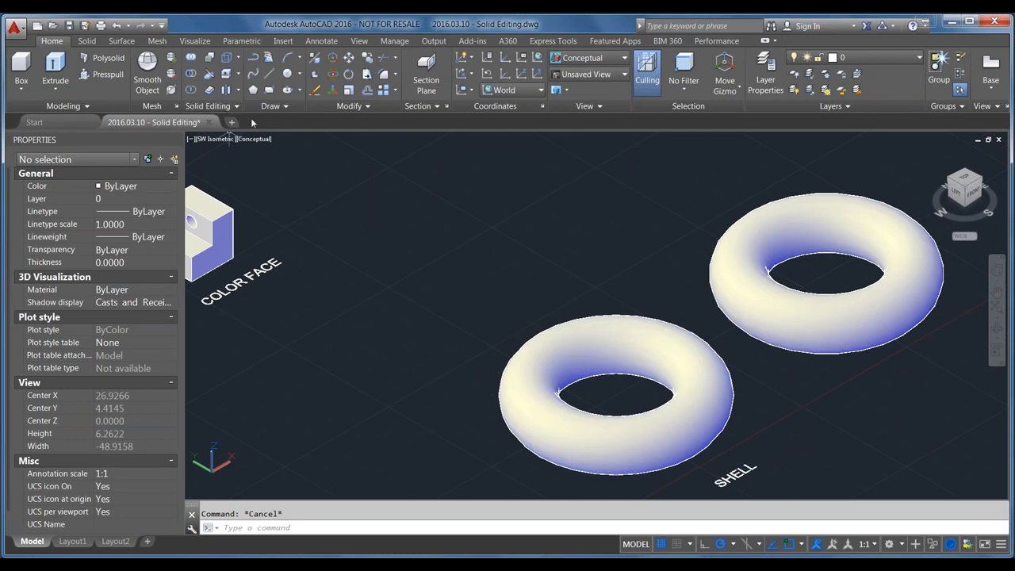
# Shell the original torus with an offset distance, removing no faces, and select the resulting solid to check it
pyautogui.click(239, 90)
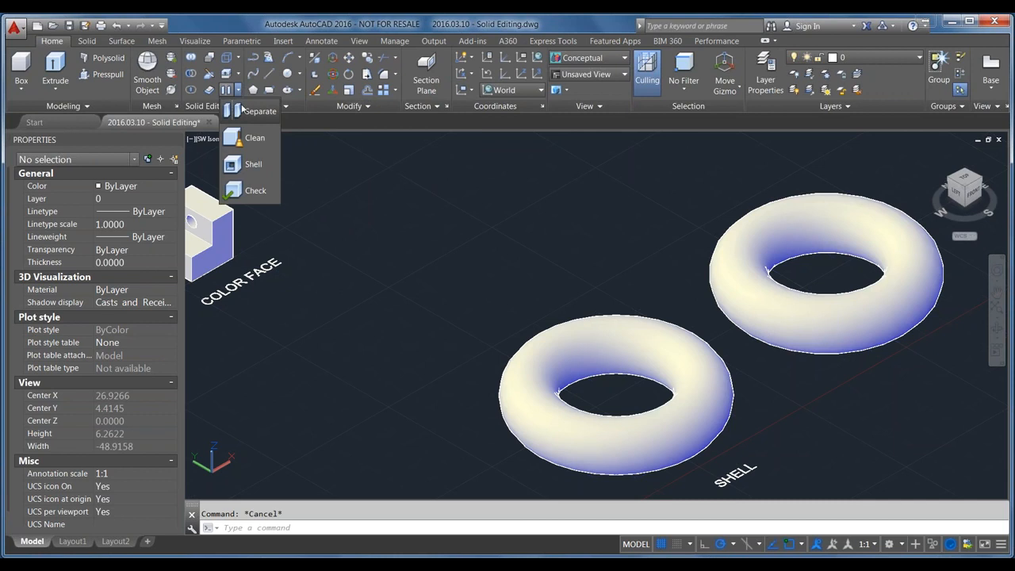
pyautogui.click(253, 164)
pyautogui.click(612, 328)
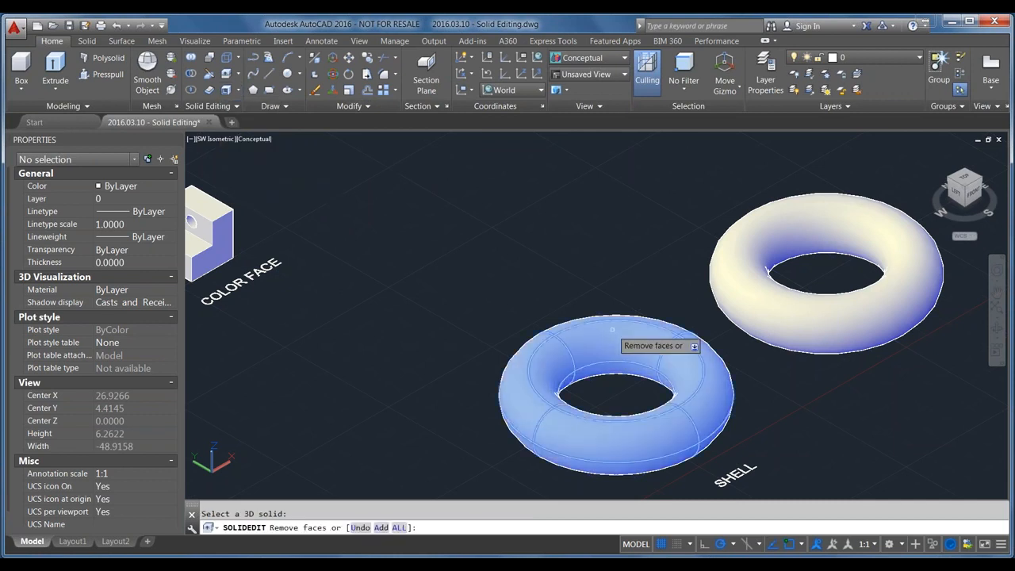
pyautogui.press('Return')
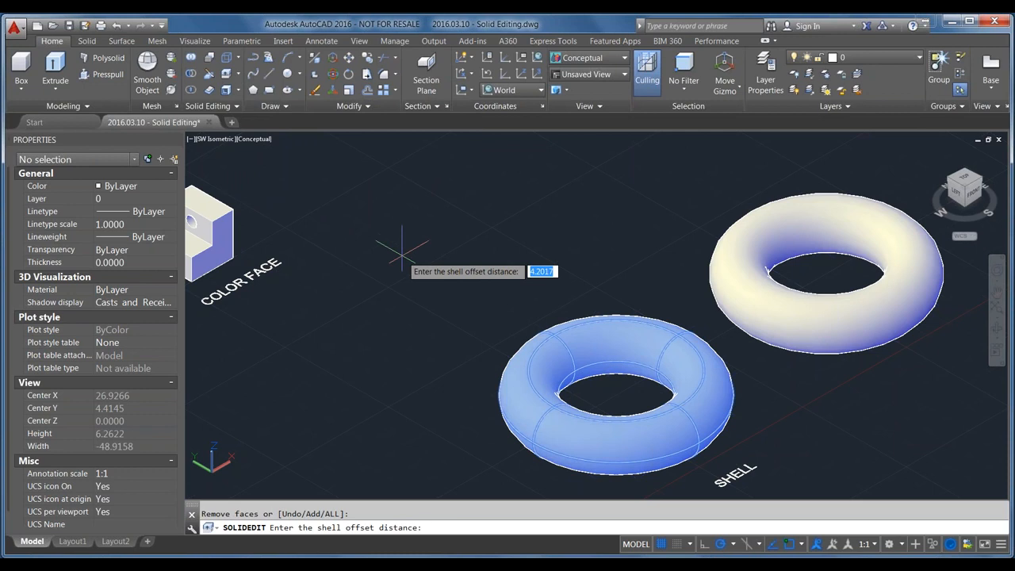
pyautogui.press('BackSpace')
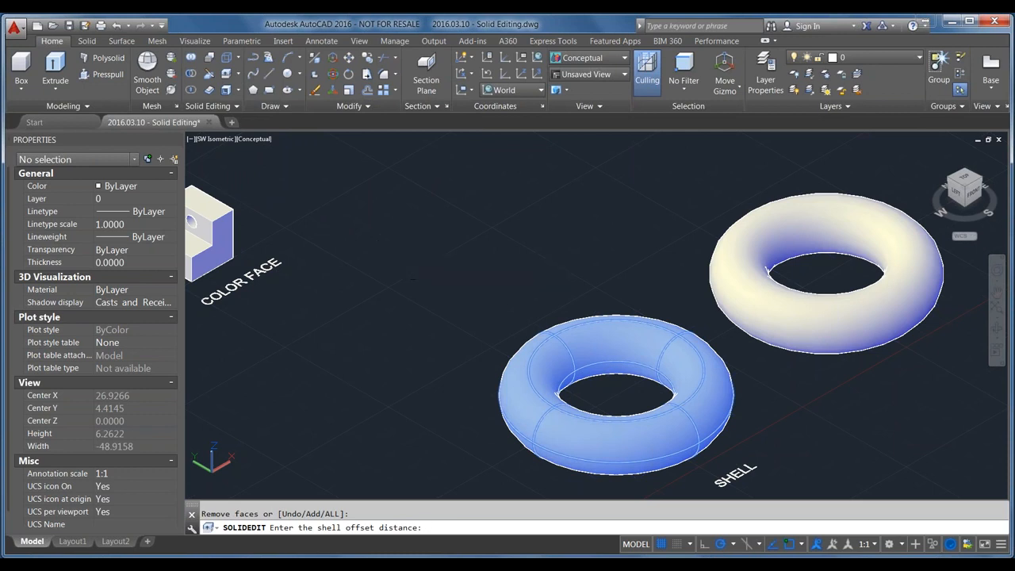
pyautogui.press('Return')
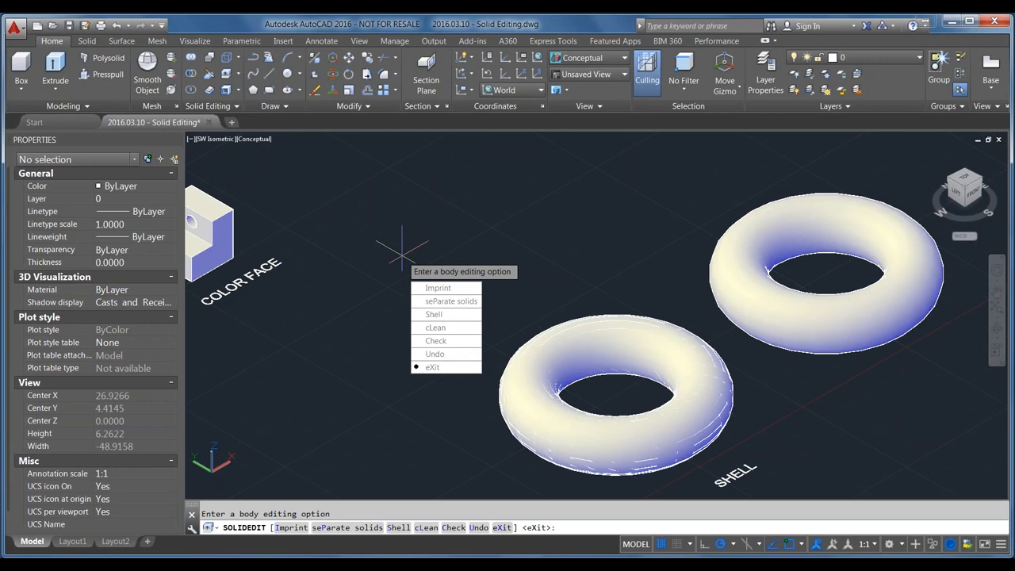
pyautogui.press('Return')
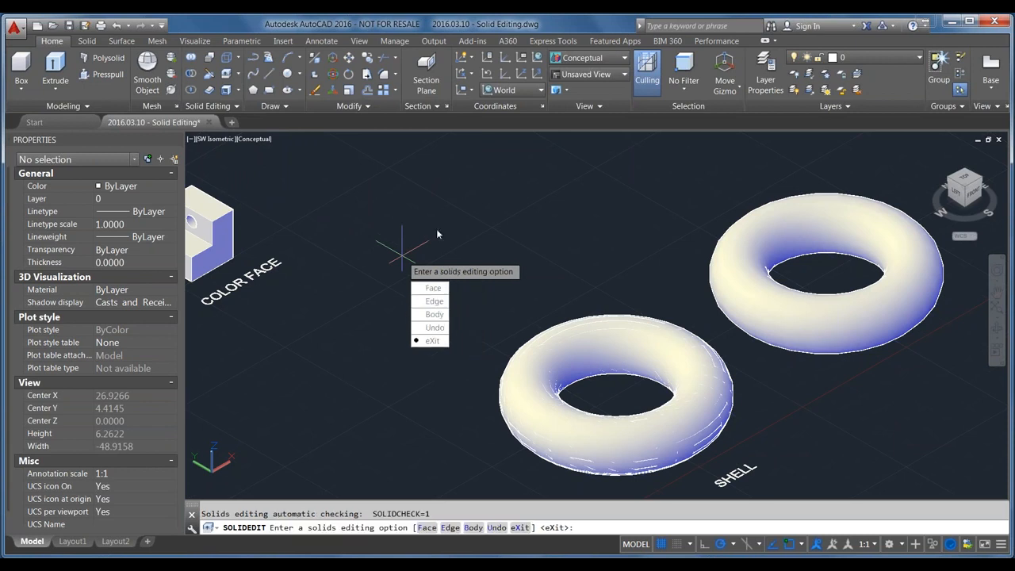
pyautogui.press('Return')
pyautogui.click(514, 451)
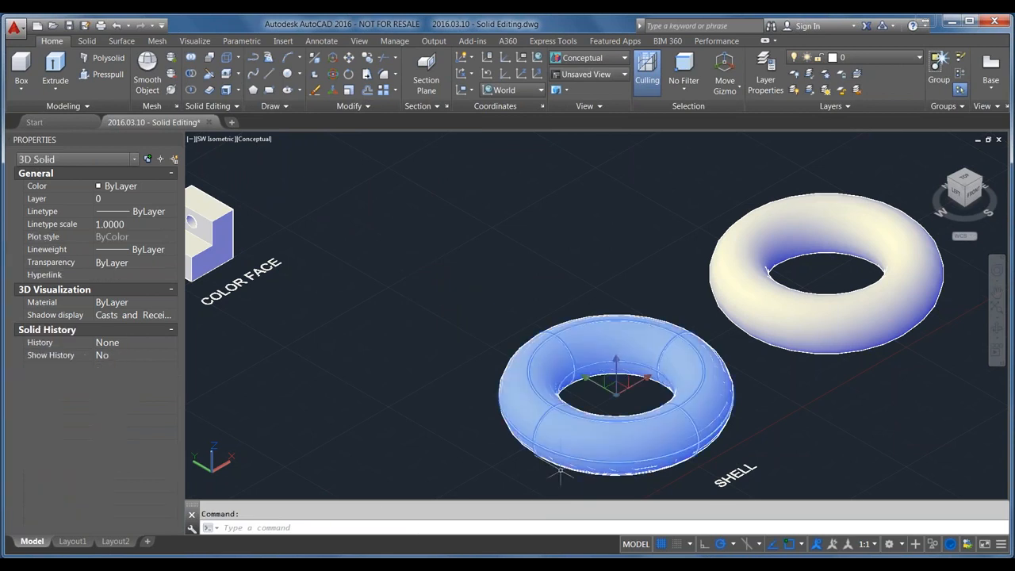
pyautogui.press('Escape')
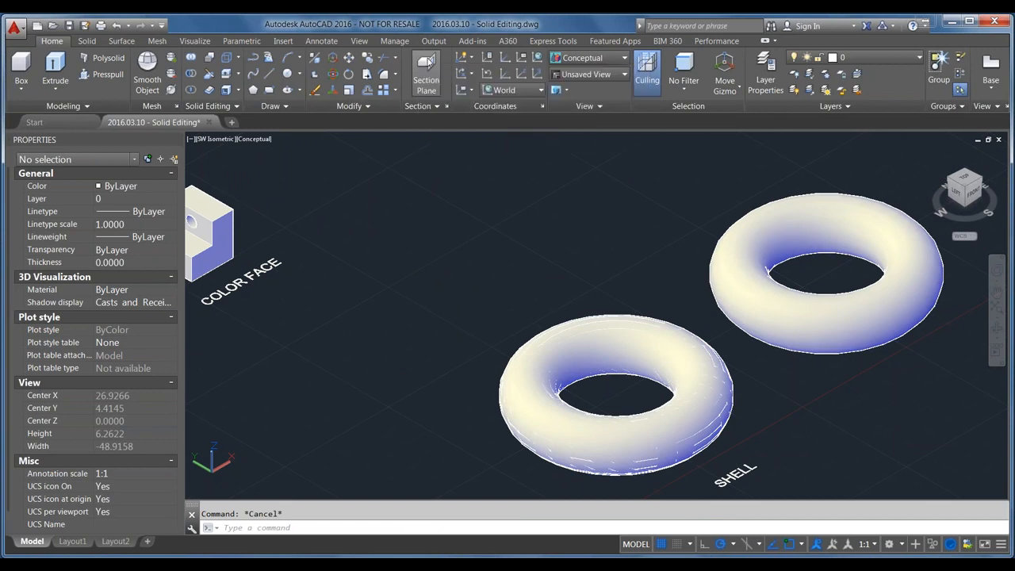
# Create a section plane running lengthwise through both the shelled torus and its solid copy
pyautogui.click(507, 466)
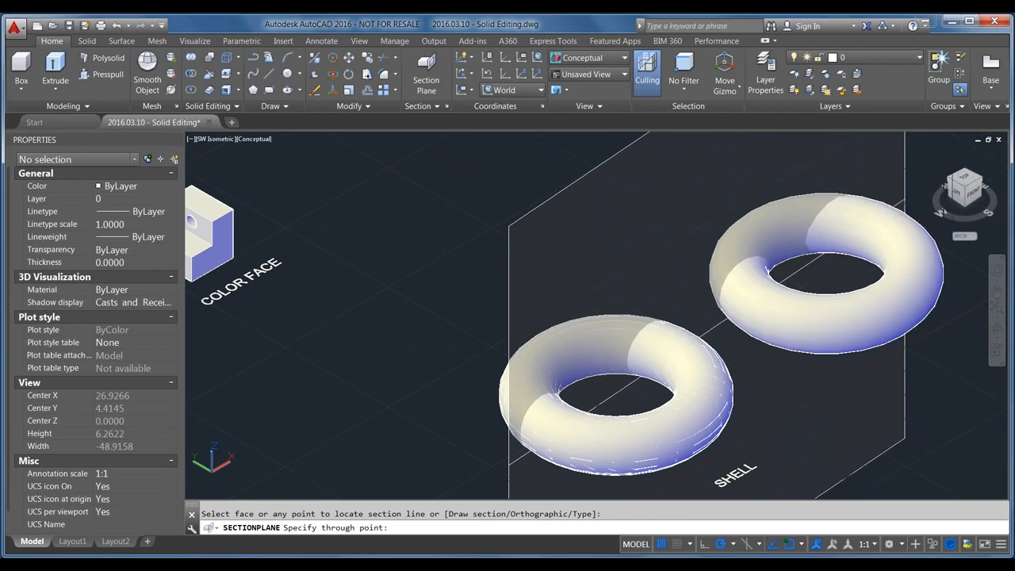
pyautogui.click(892, 218)
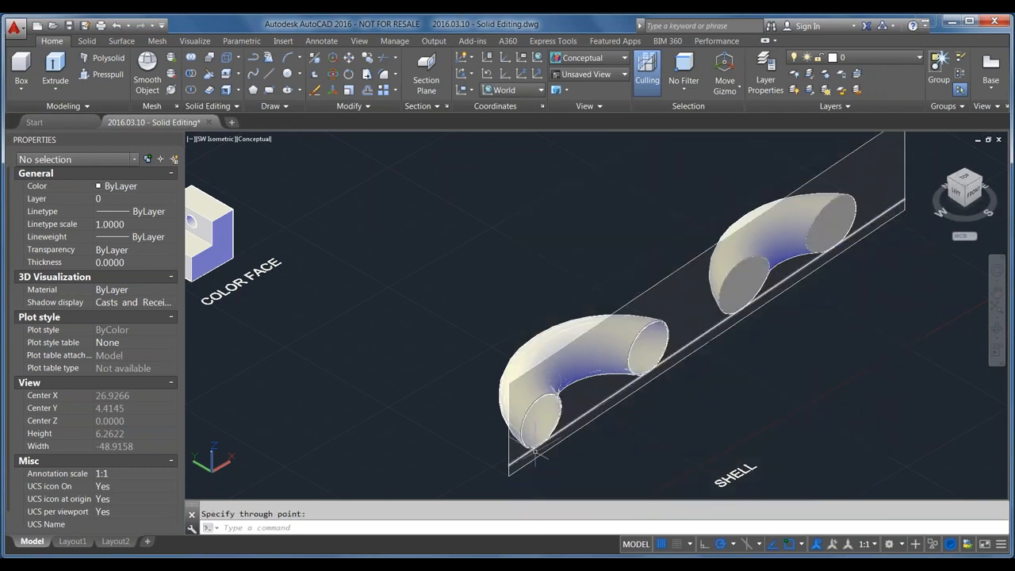
pyautogui.scroll(-2, 476, 283)
pyautogui.press('Escape')
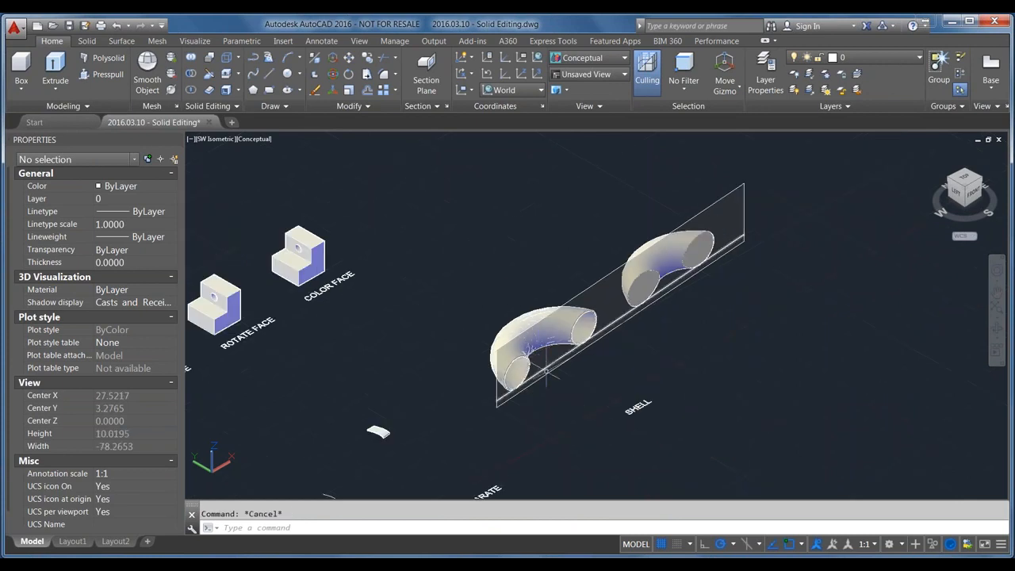
# View the sectioned tori from the Front and set the visual style to Hidden
pyautogui.click(974, 194)
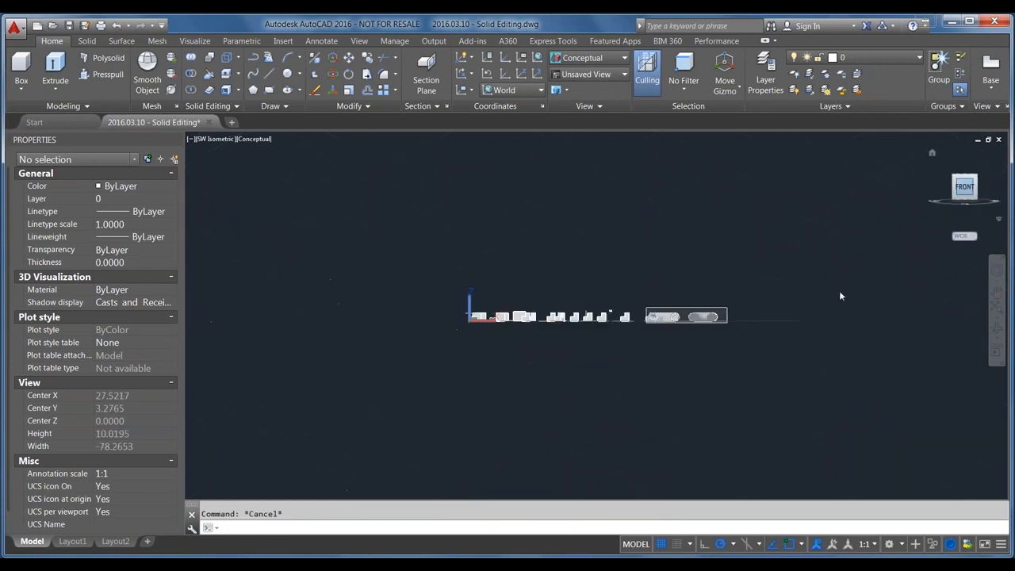
pyautogui.scroll(9, 664, 317)
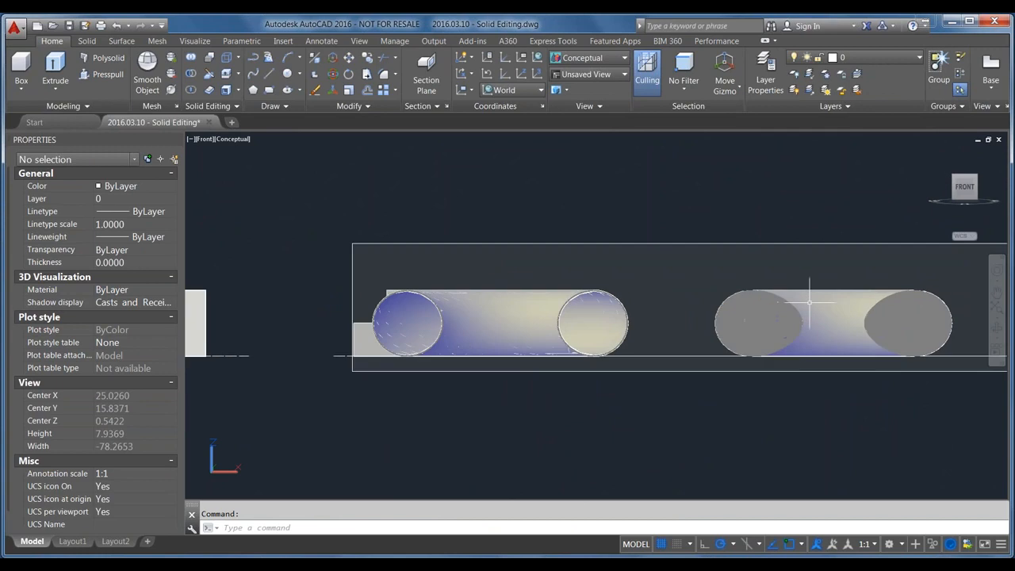
pyautogui.scroll(2, 771, 349)
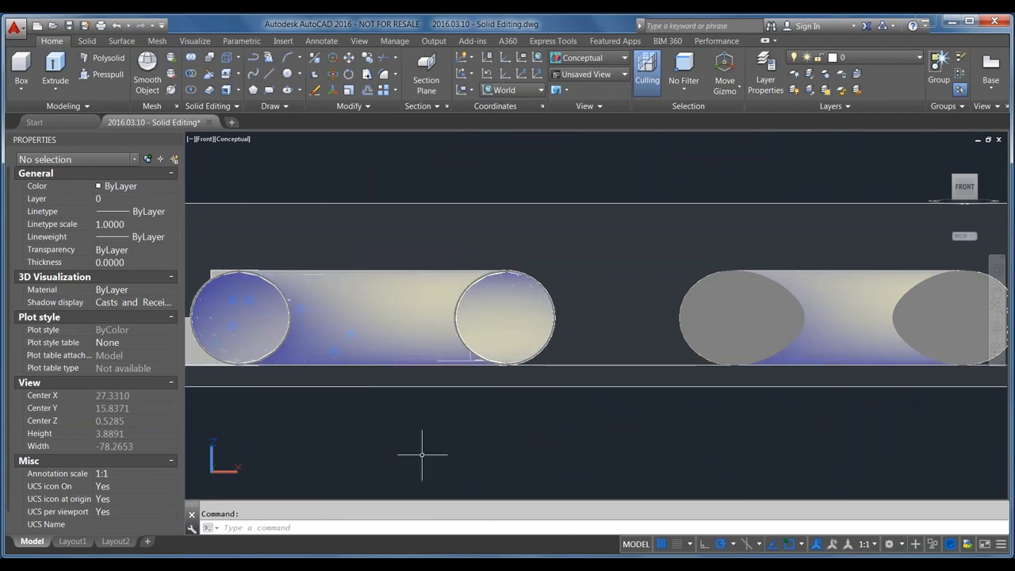
pyautogui.click(233, 139)
pyautogui.click(281, 194)
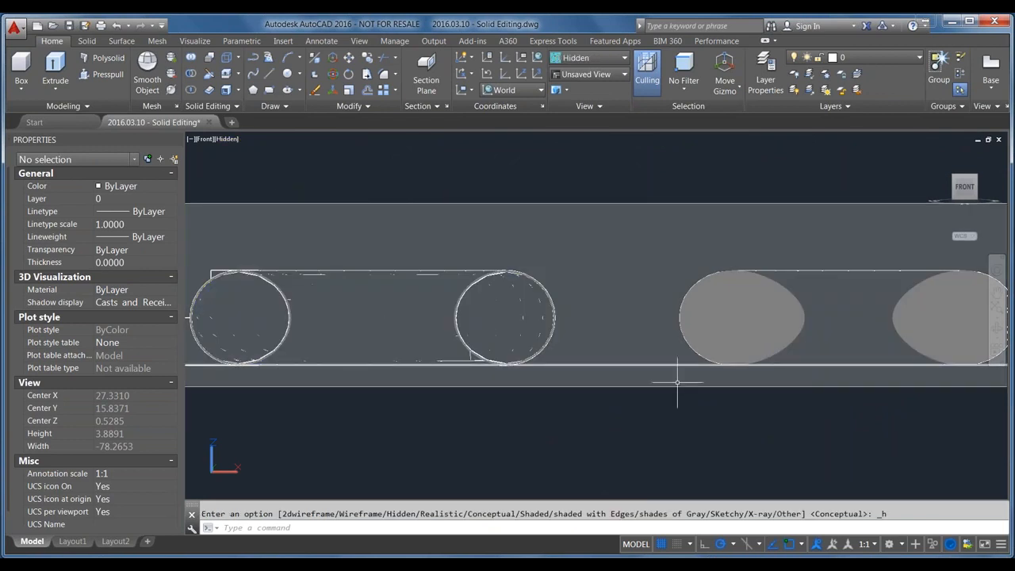
# Return to the SW Isometric view and compare the shelled torus's wall at the cut with the solid copy's section
pyautogui.click(957, 178)
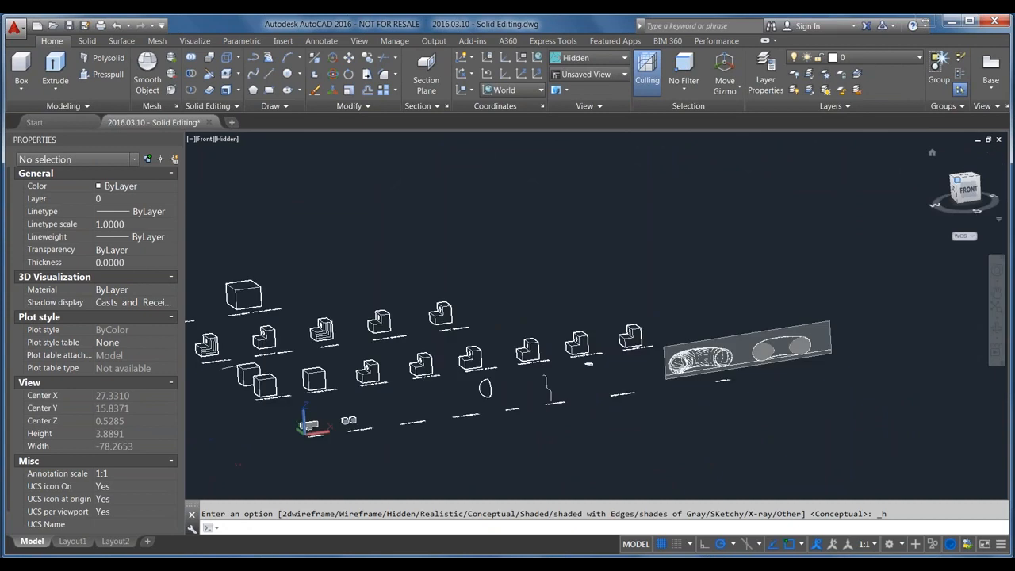
pyautogui.scroll(10, 759, 320)
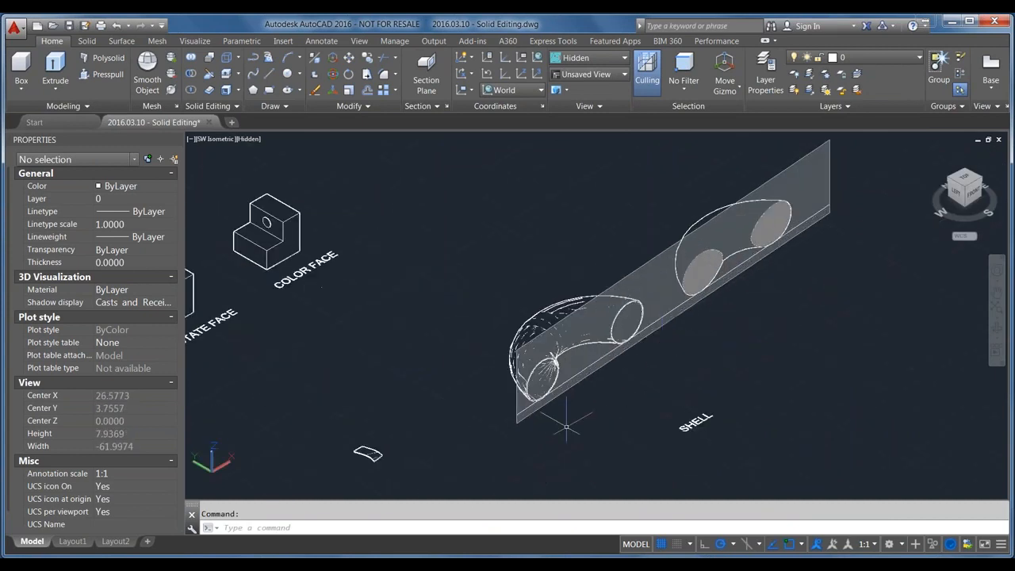
pyautogui.scroll(6, 516, 403)
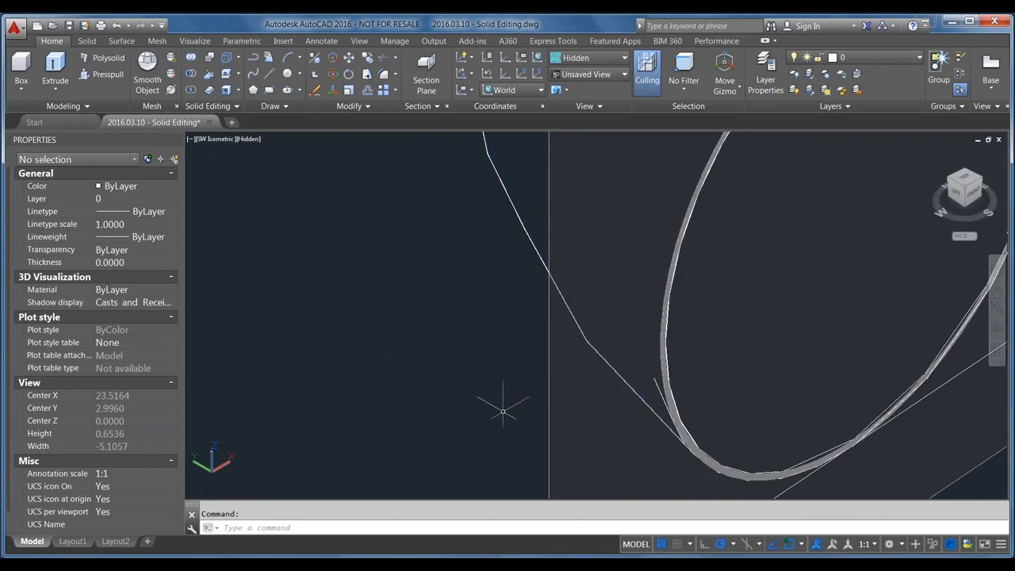
pyautogui.scroll(-4, 467, 419)
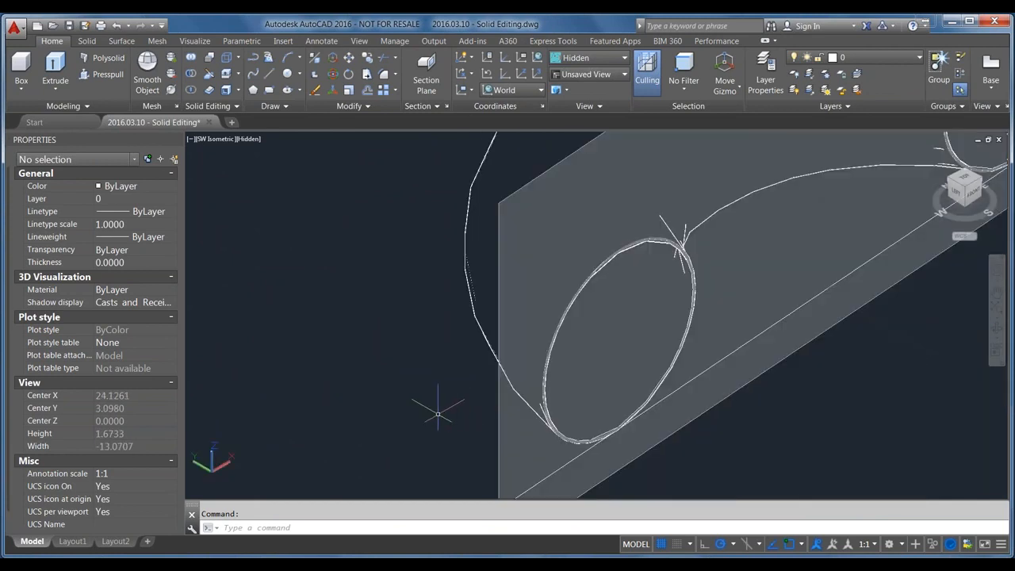
pyautogui.scroll(-6, 438, 413)
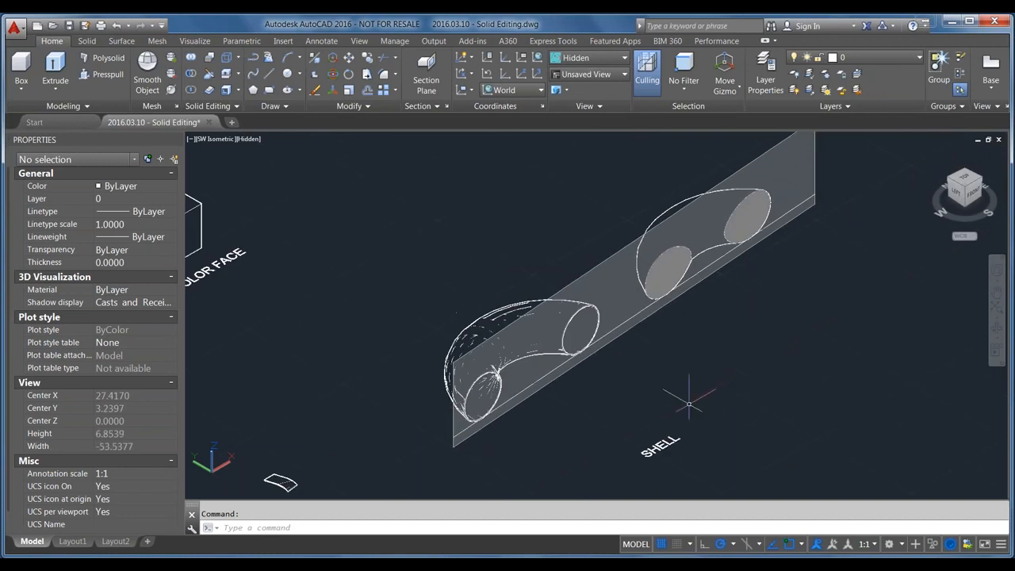
pyautogui.scroll(5, 714, 282)
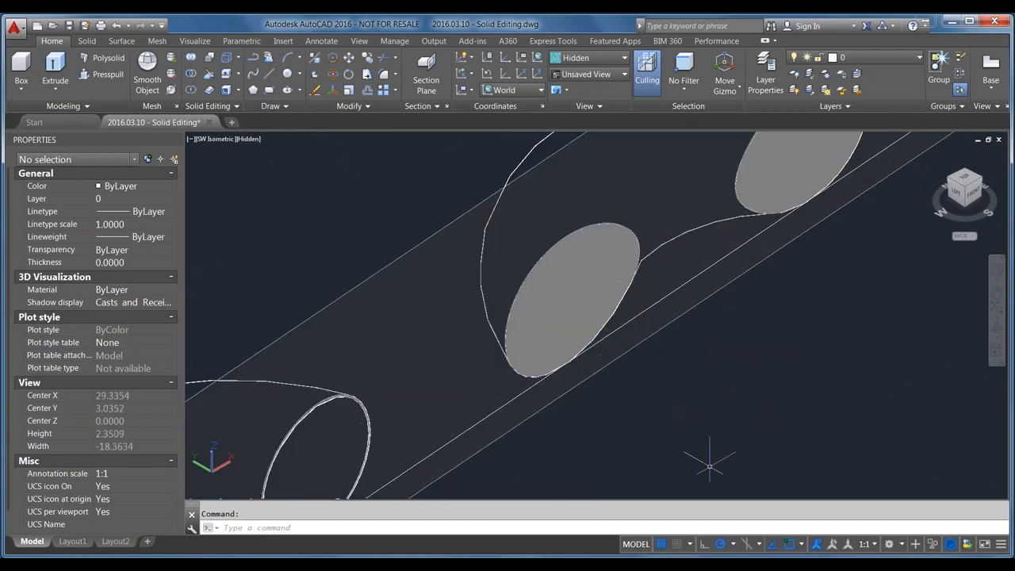
pyautogui.scroll(-2, 723, 314)
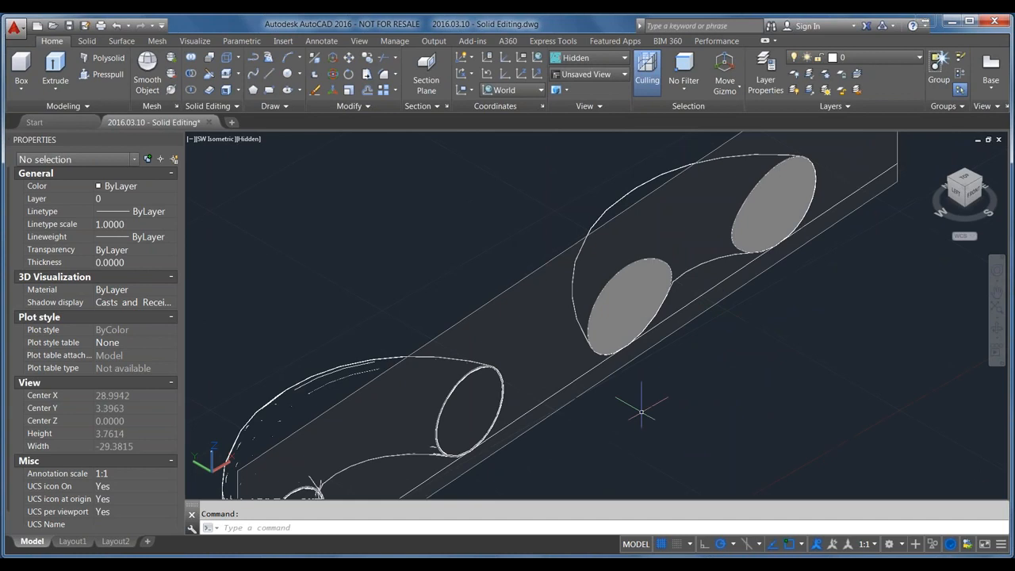
# Delete the section plane running through the shelled torus and its solid copy
pyautogui.scroll(-2, 689, 323)
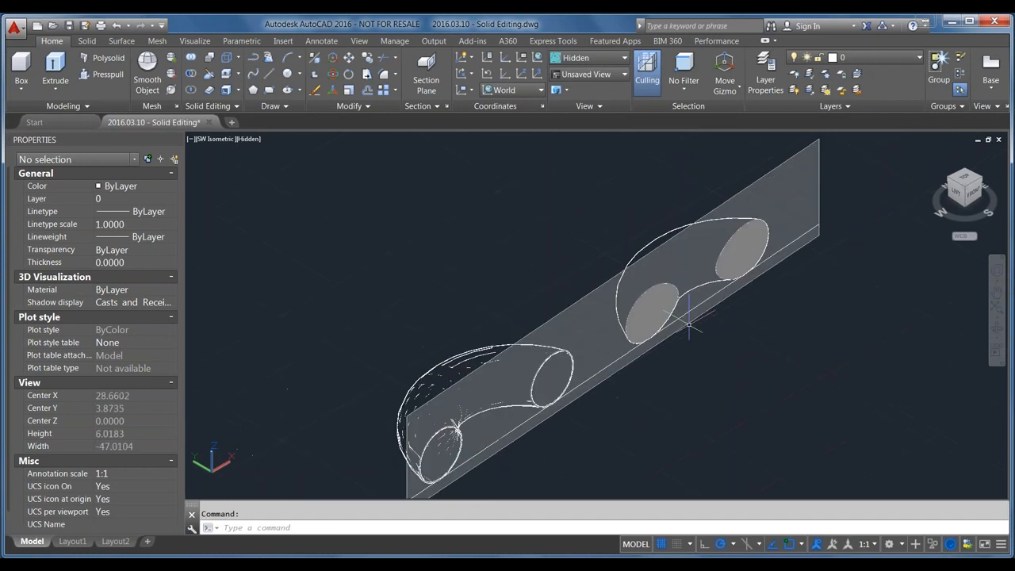
pyautogui.scroll(5, 689, 324)
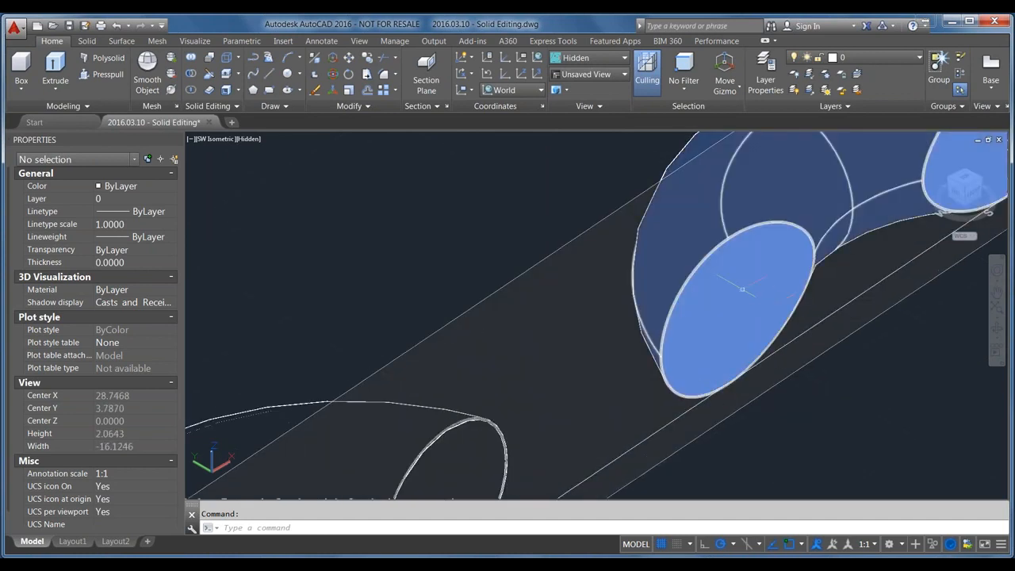
pyautogui.scroll(-6, 610, 337)
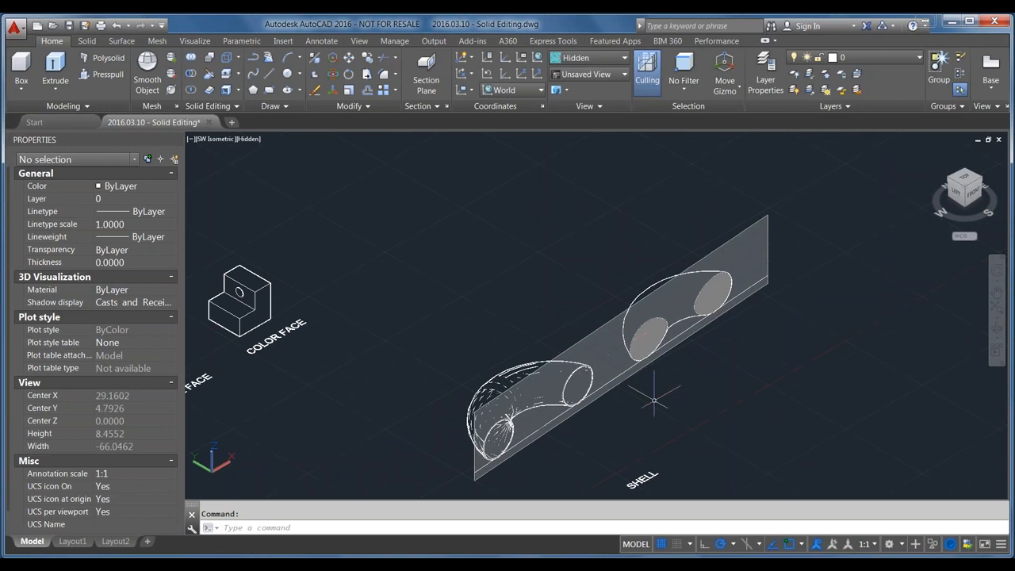
pyautogui.click(621, 373)
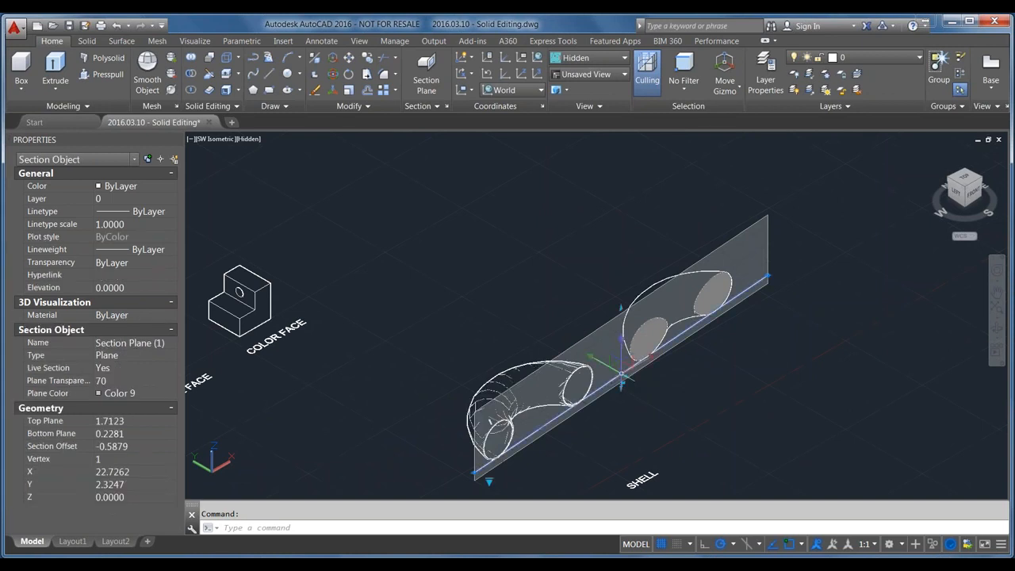
pyautogui.press('Escape')
pyautogui.scroll(-4, 795, 369)
pyautogui.scroll(-3, 795, 369)
pyautogui.scroll(1, 619, 444)
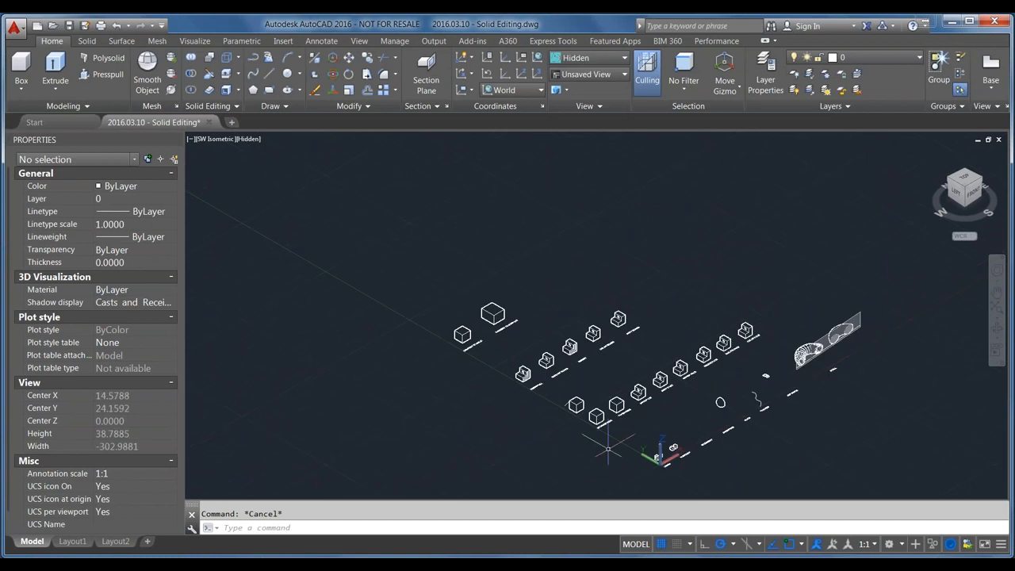
pyautogui.scroll(5, 690, 349)
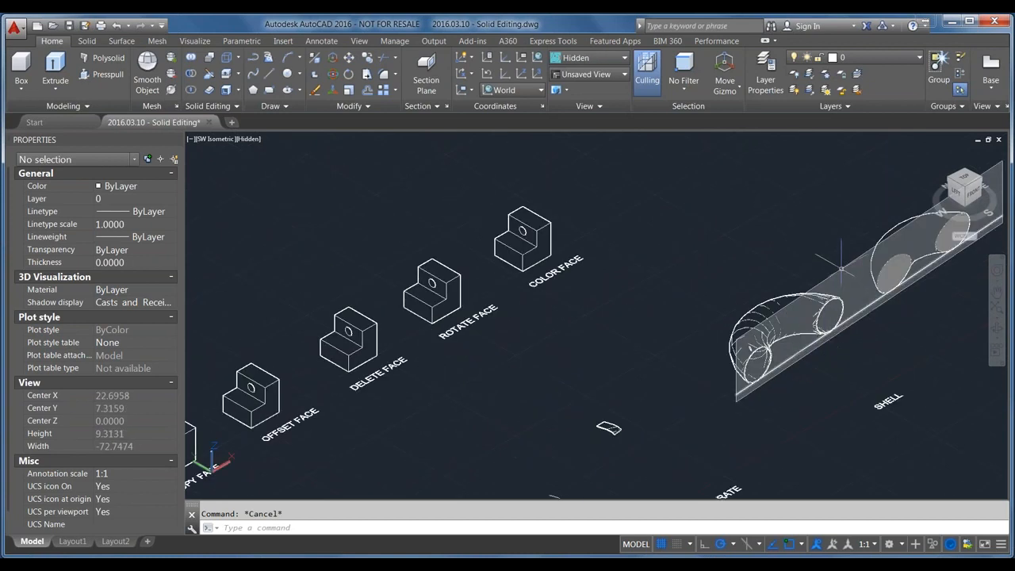
pyautogui.click(841, 270)
pyautogui.press('Delete')
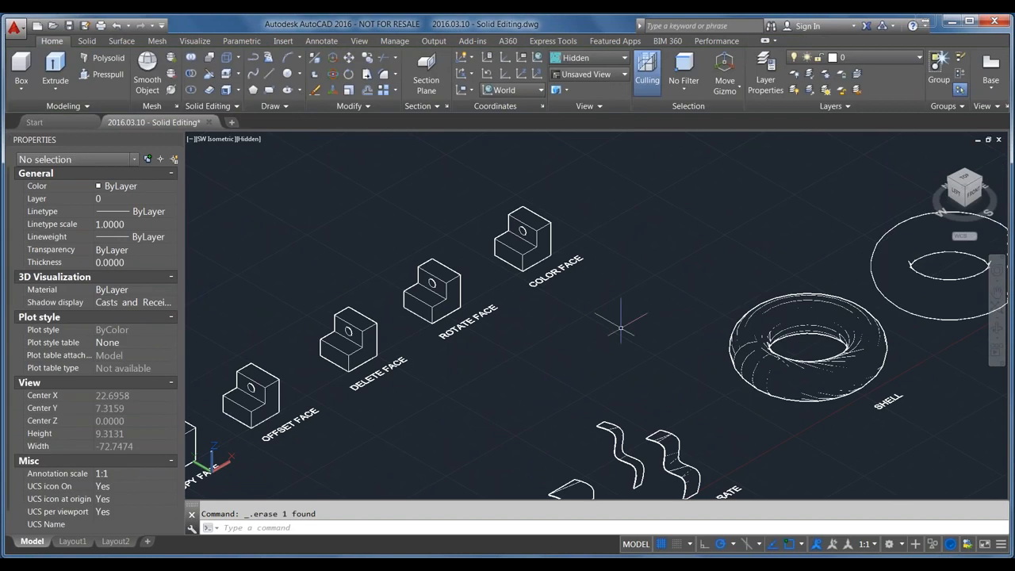
# Locate the EXTRUDE FACE example among the sample solids and select its box to check its properties
pyautogui.scroll(-5, 621, 328)
pyautogui.scroll(5, 651, 436)
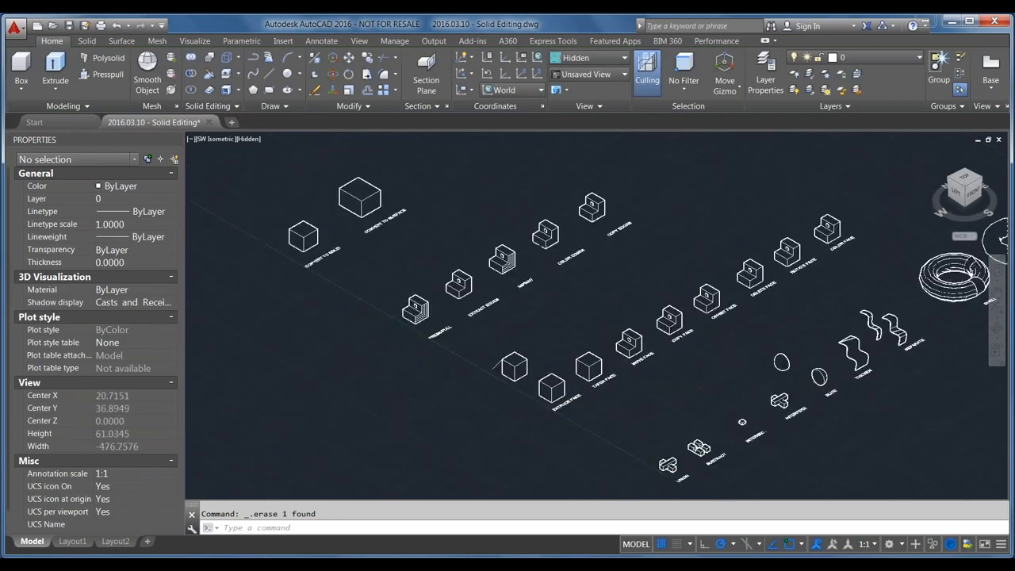
pyautogui.scroll(4, 520, 367)
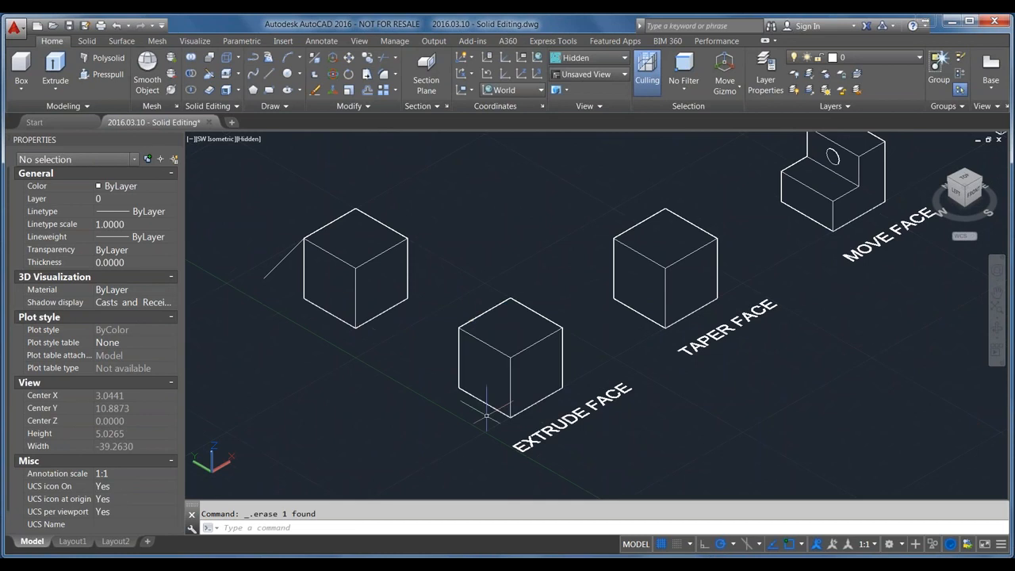
pyautogui.scroll(-5, 466, 408)
pyautogui.scroll(3, 456, 412)
pyautogui.scroll(-4, 454, 420)
pyautogui.scroll(2, 453, 434)
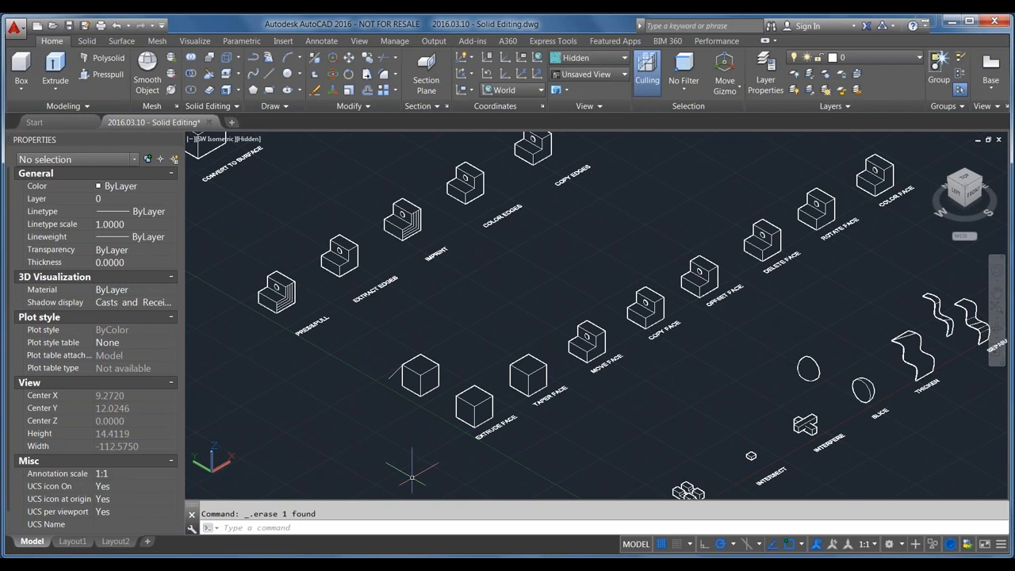
pyautogui.scroll(5, 473, 428)
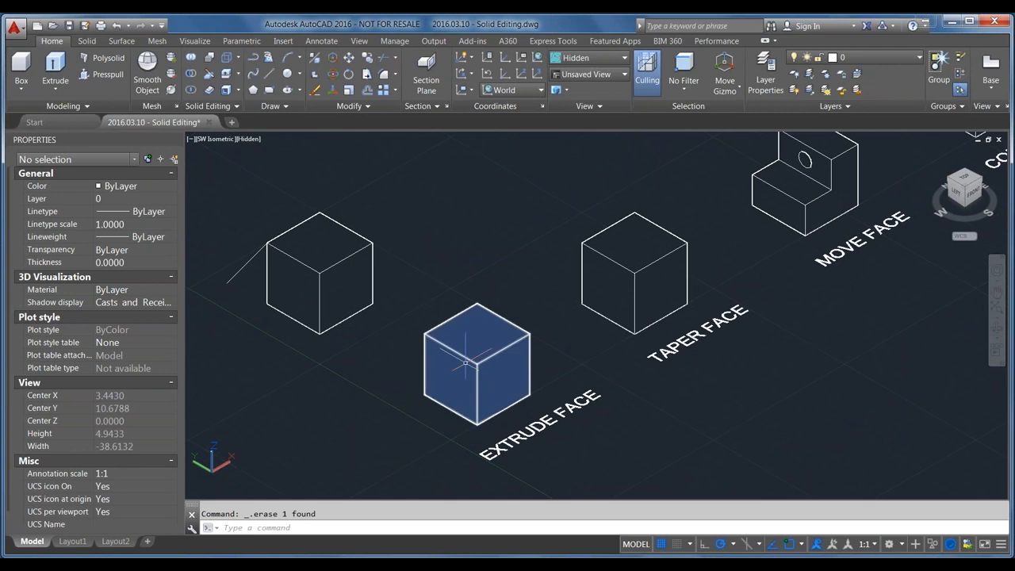
pyautogui.click(440, 373)
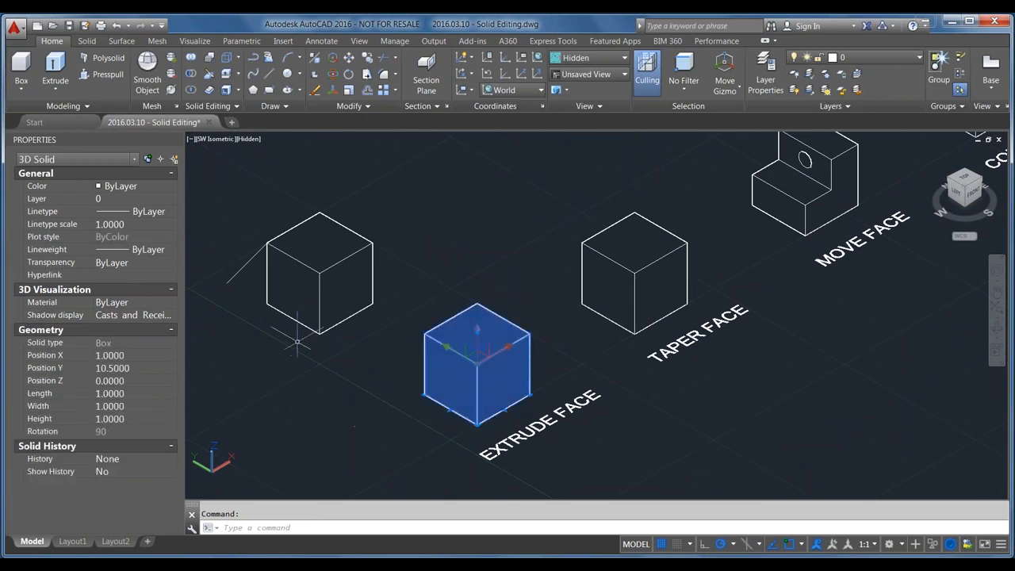
pyautogui.press('Escape')
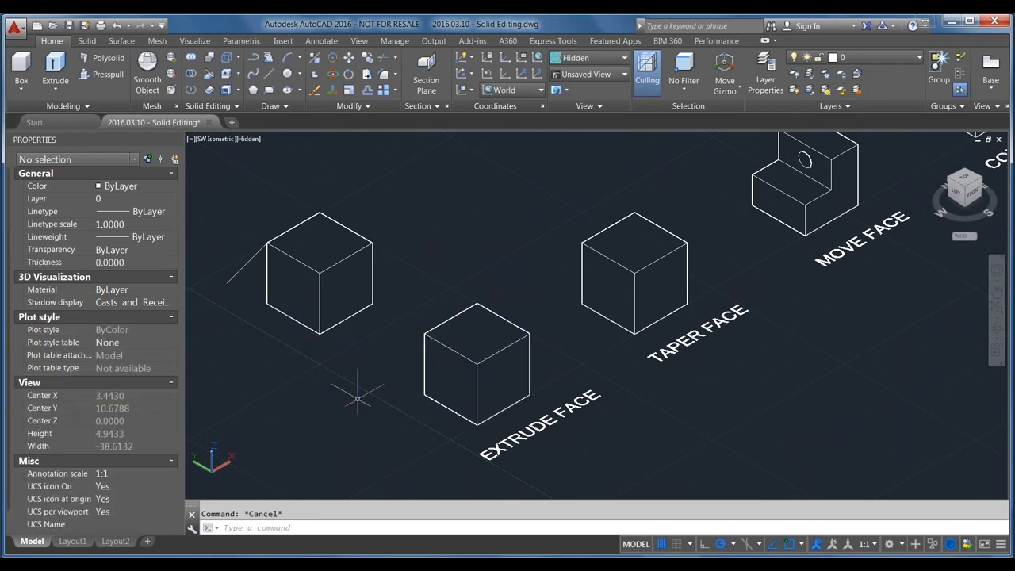
pyautogui.click(240, 72)
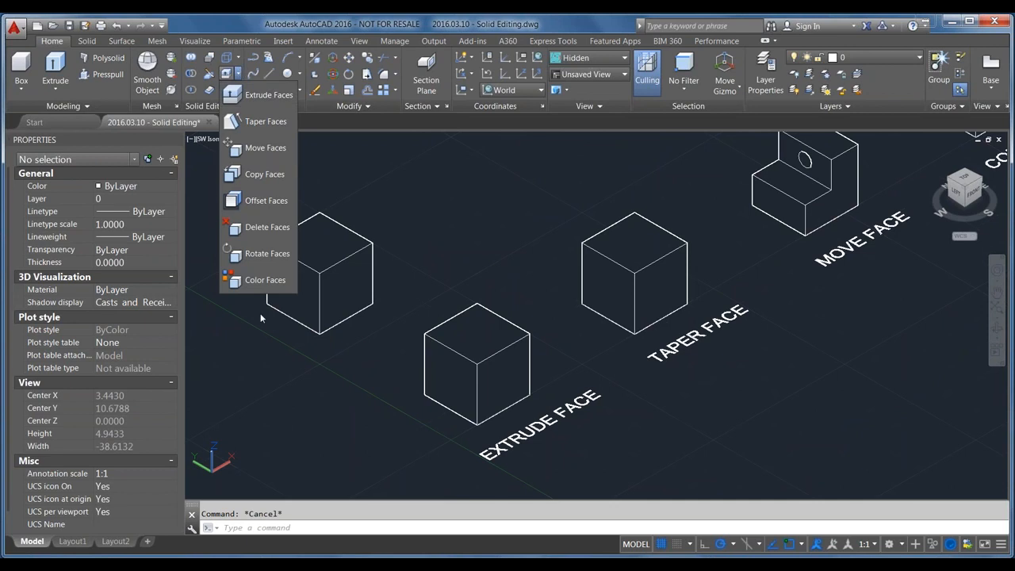
pyautogui.click(256, 100)
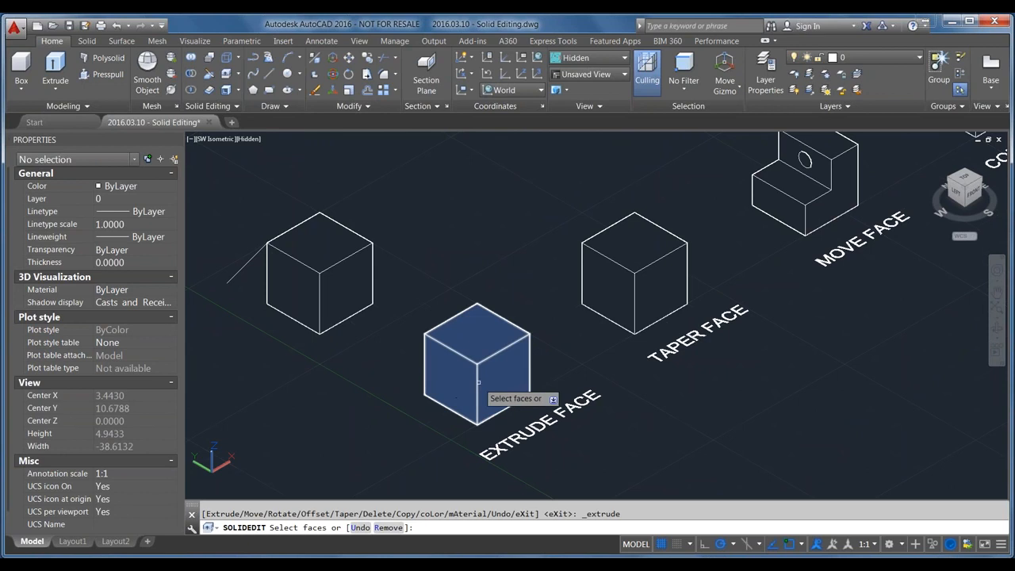
pyautogui.click(449, 383)
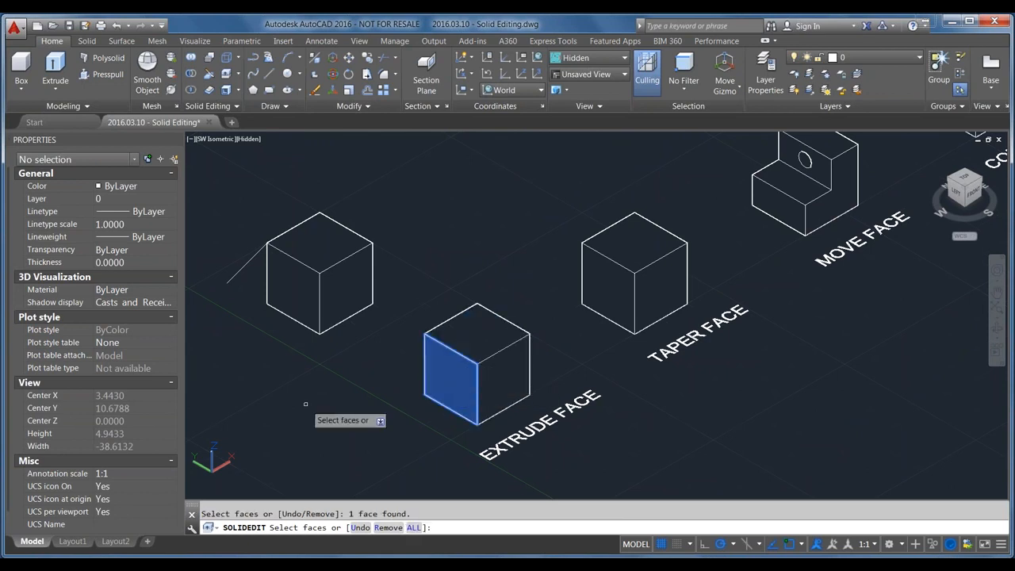
pyautogui.press('Escape')
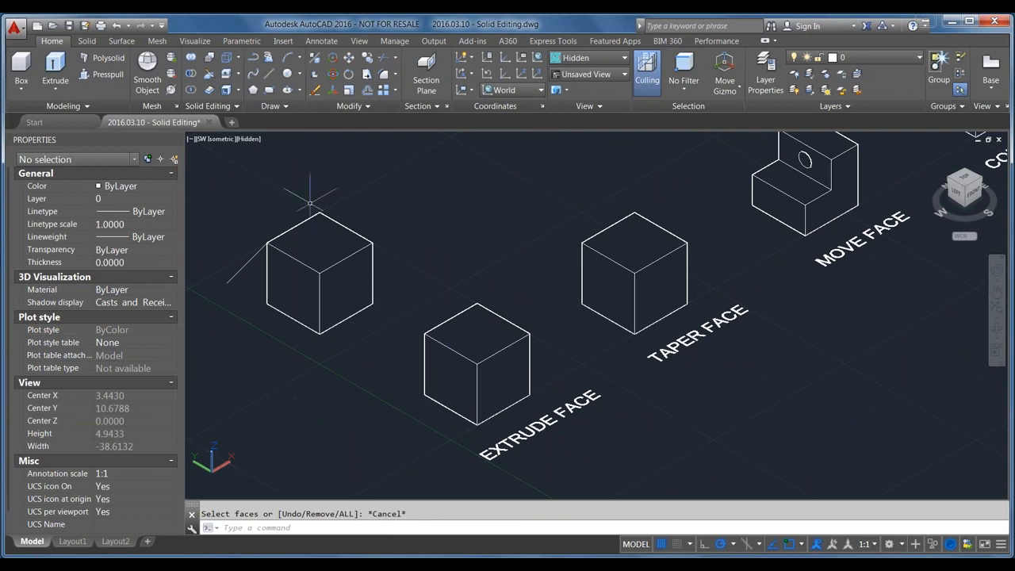
# Extrude the left-facing side of the EXTRUDE FACE box by 2 with a taper angle of 0, and undo the extrusion
pyautogui.press('Return')
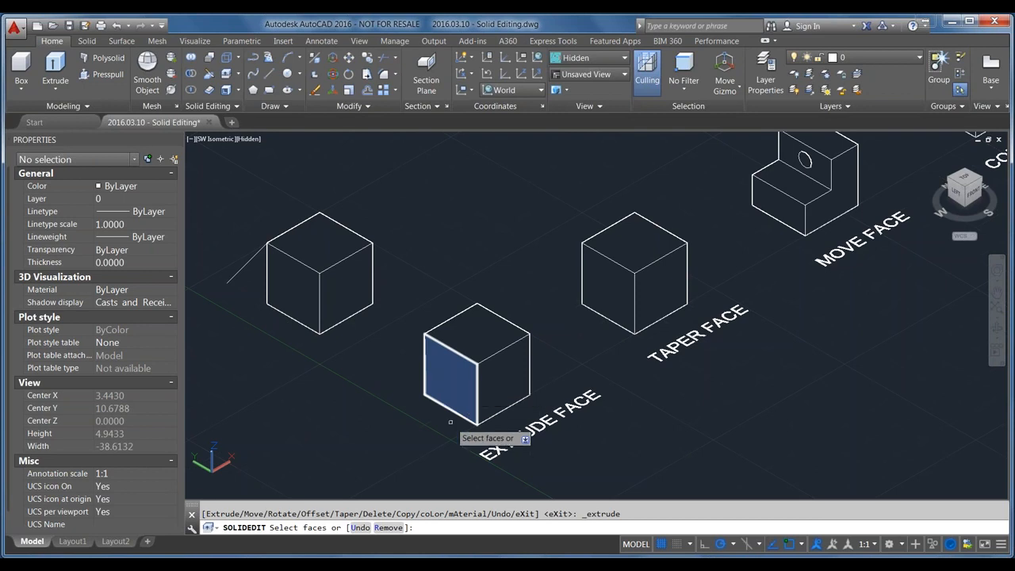
pyautogui.click(456, 371)
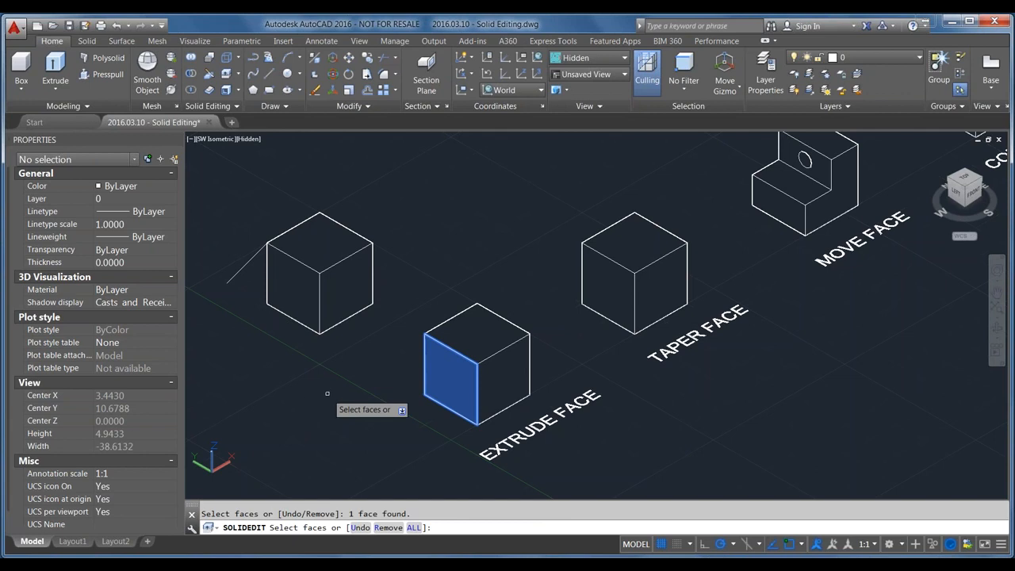
pyautogui.press('Return')
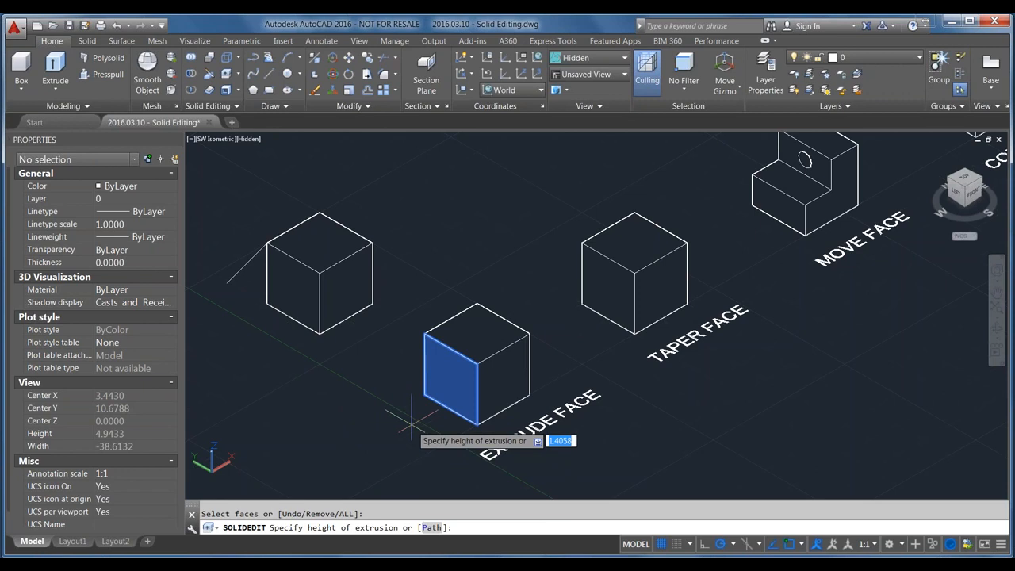
pyautogui.write('2')
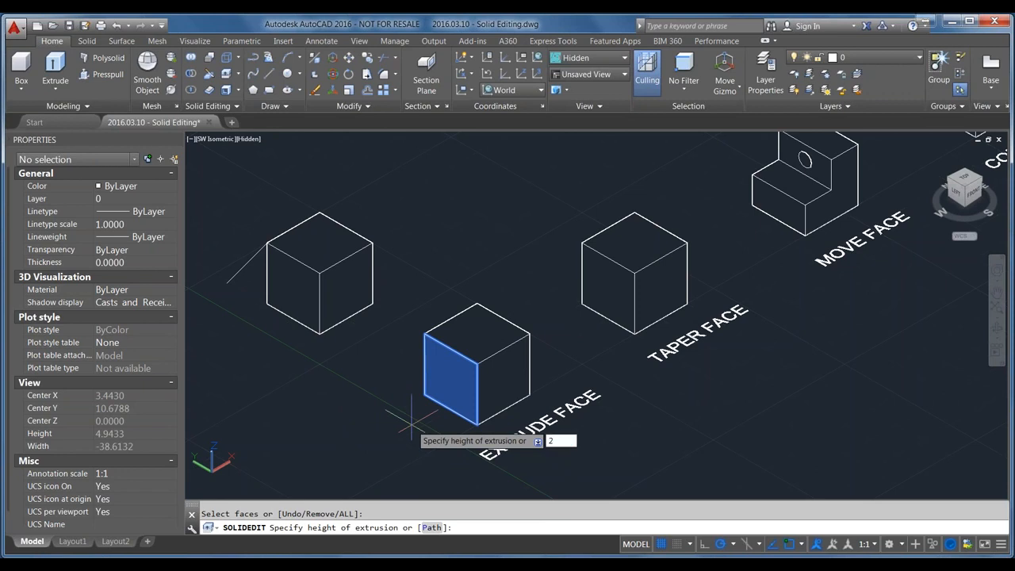
pyautogui.press('Return')
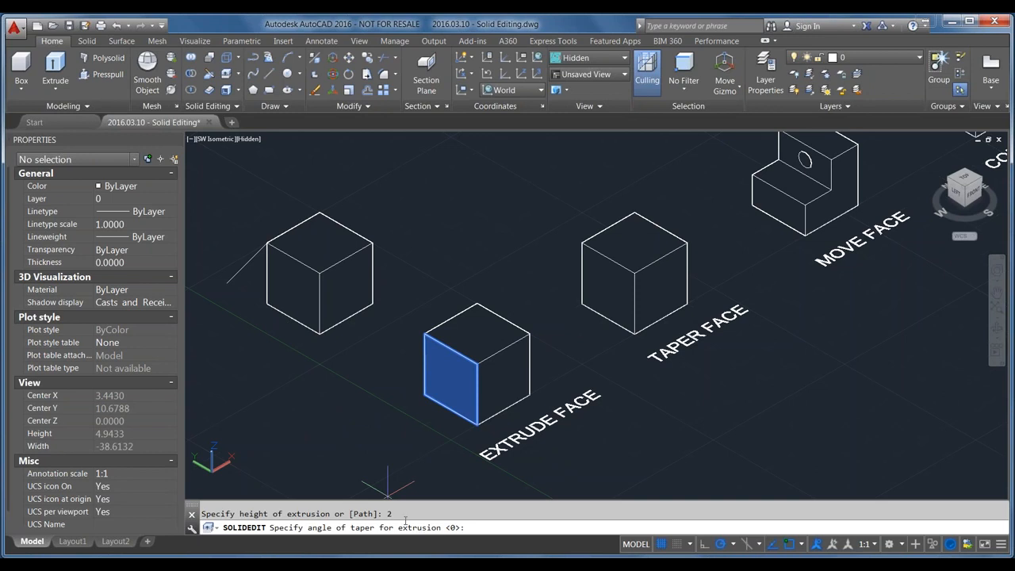
pyautogui.press('Return')
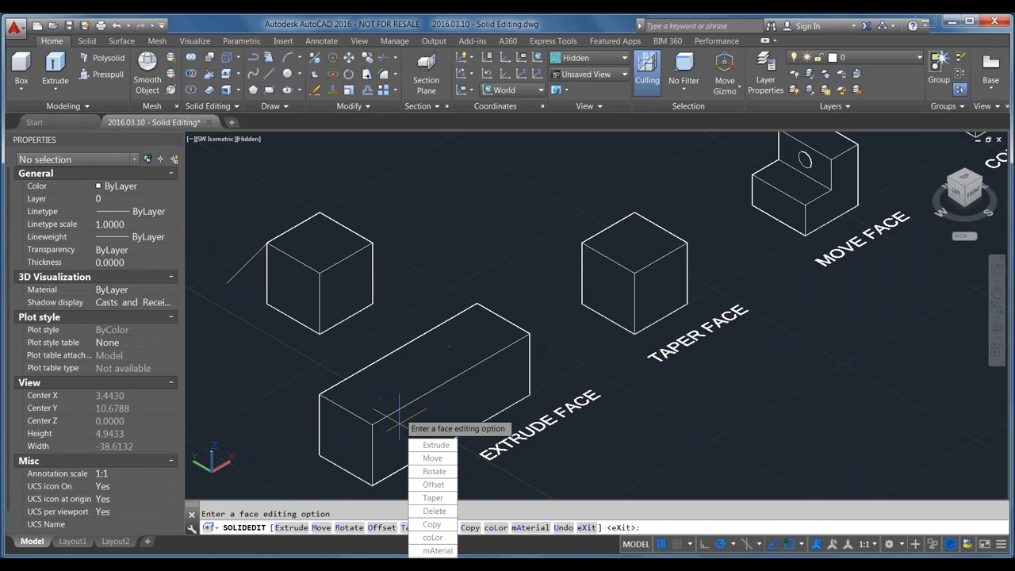
pyautogui.press('Return')
pyautogui.press('Return')
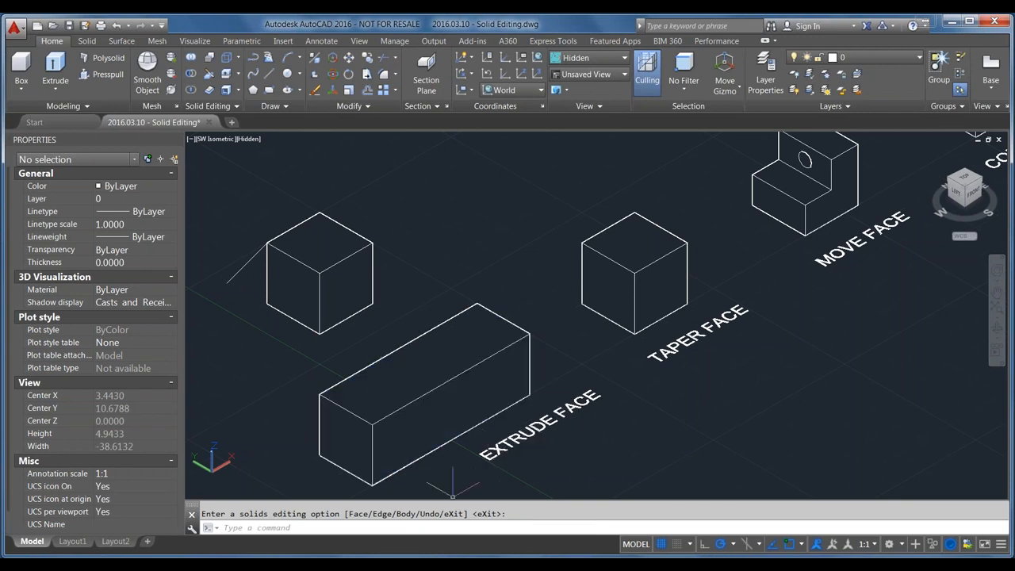
pyautogui.hotkey('ctrl', 'z')
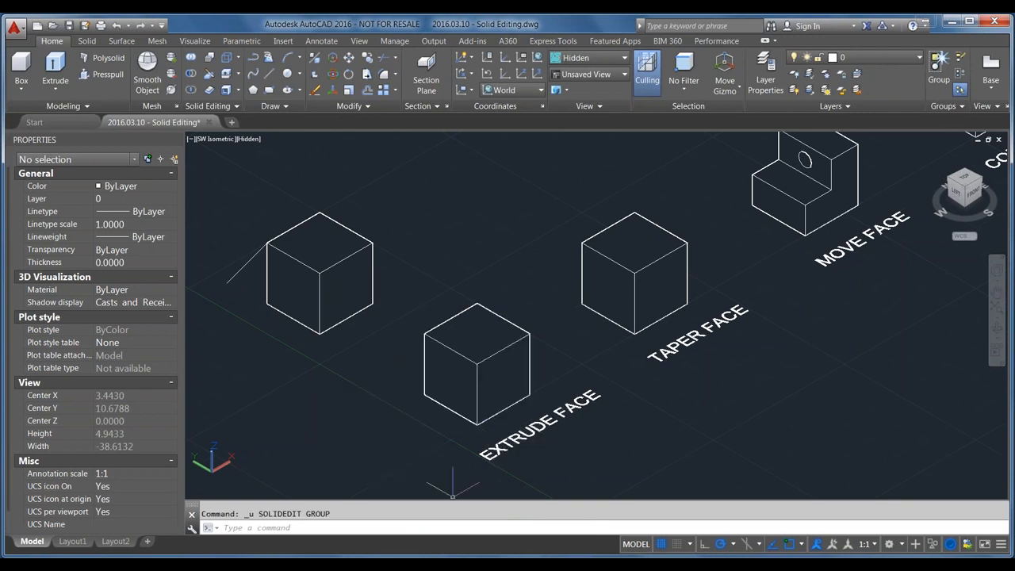
# Extrude the left-facing side of the EXTRUDE FACE box by 2 with a taper angle of 15
pyautogui.click(226, 72)
pyautogui.click(440, 369)
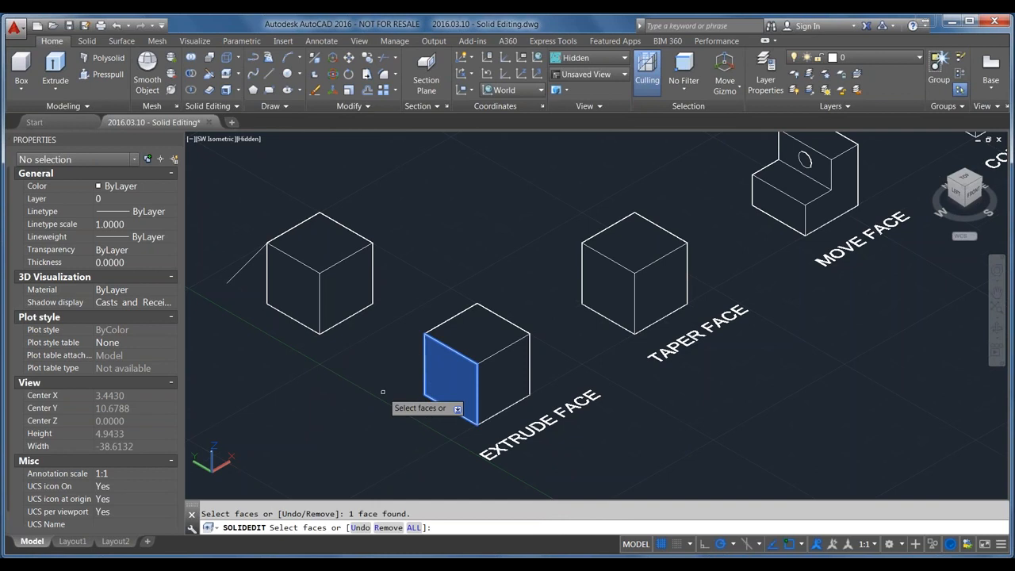
pyautogui.press('Return')
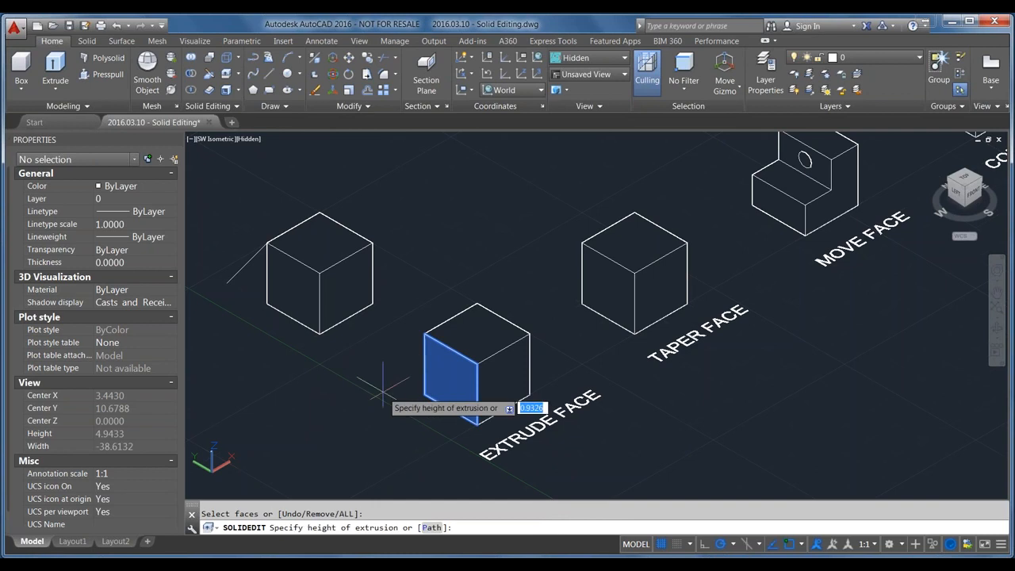
pyautogui.write('2')
pyautogui.press('Return')
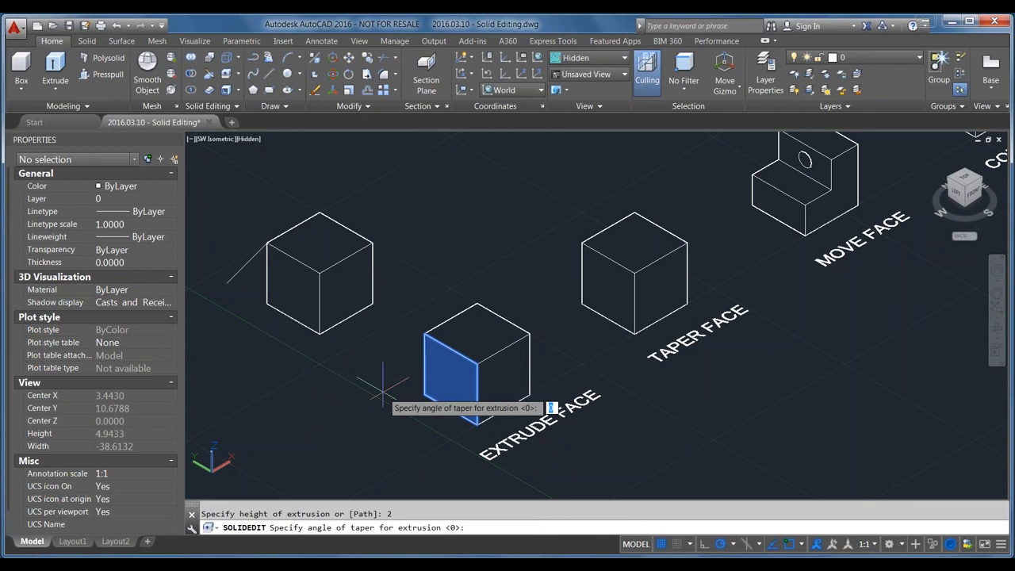
pyautogui.write('15')
pyautogui.press('Return')
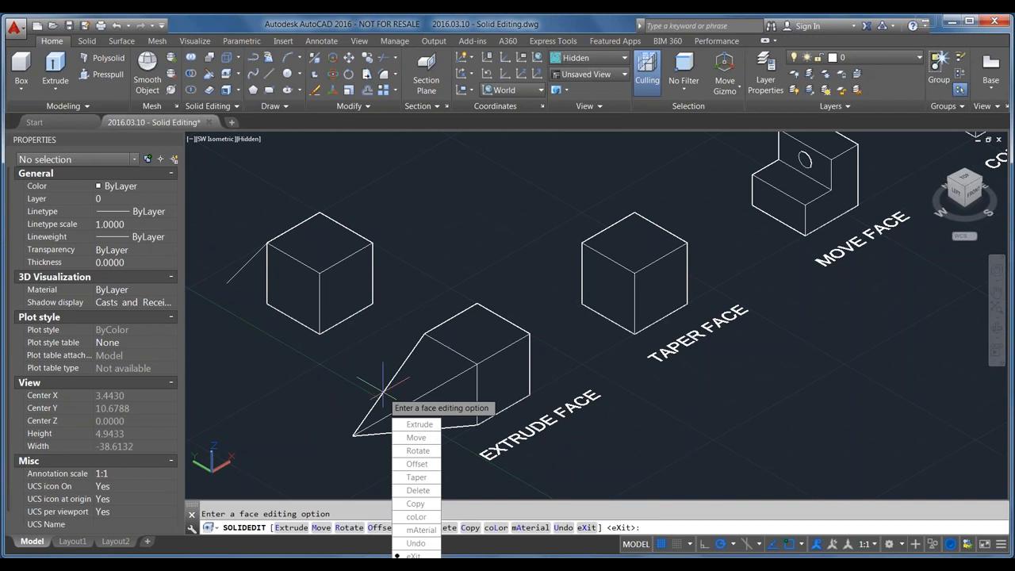
pyautogui.press('Return')
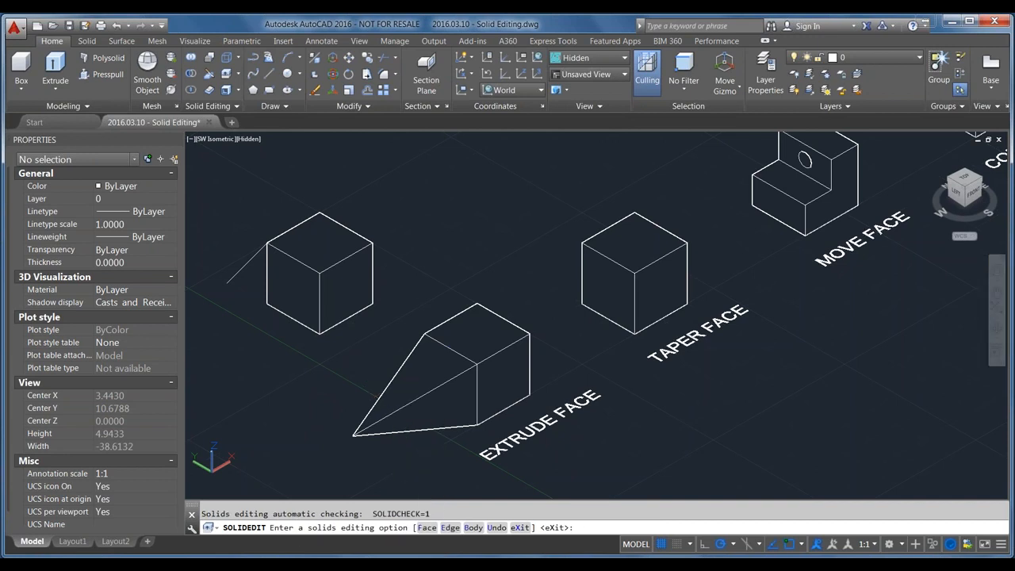
pyautogui.press('Return')
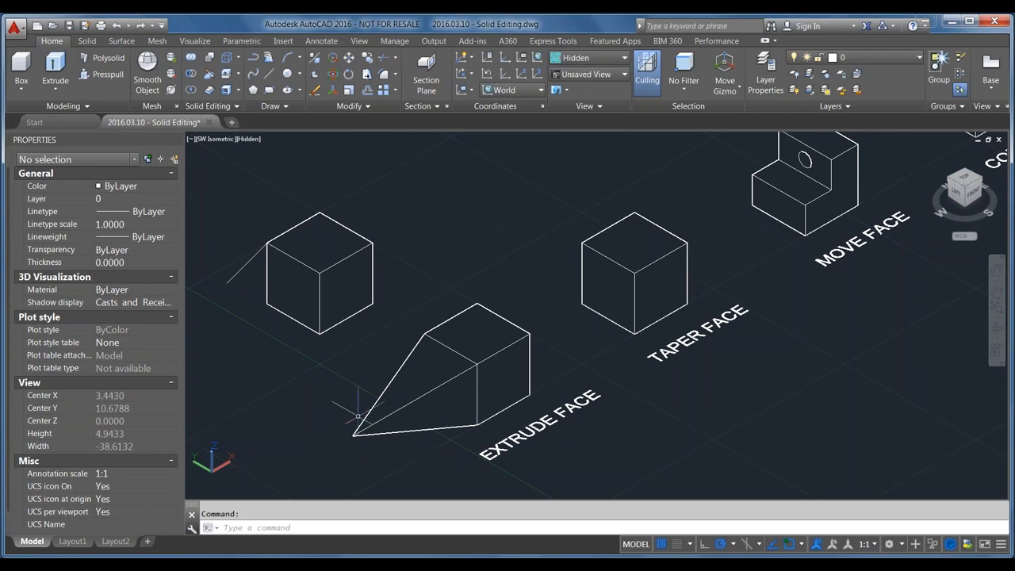
# Extrude the left-facing side of the box behind the EXTRUDE FACE solid along the slanted line at its corner as the path
pyautogui.moveTo(471, 398)
pyautogui.click(227, 74)
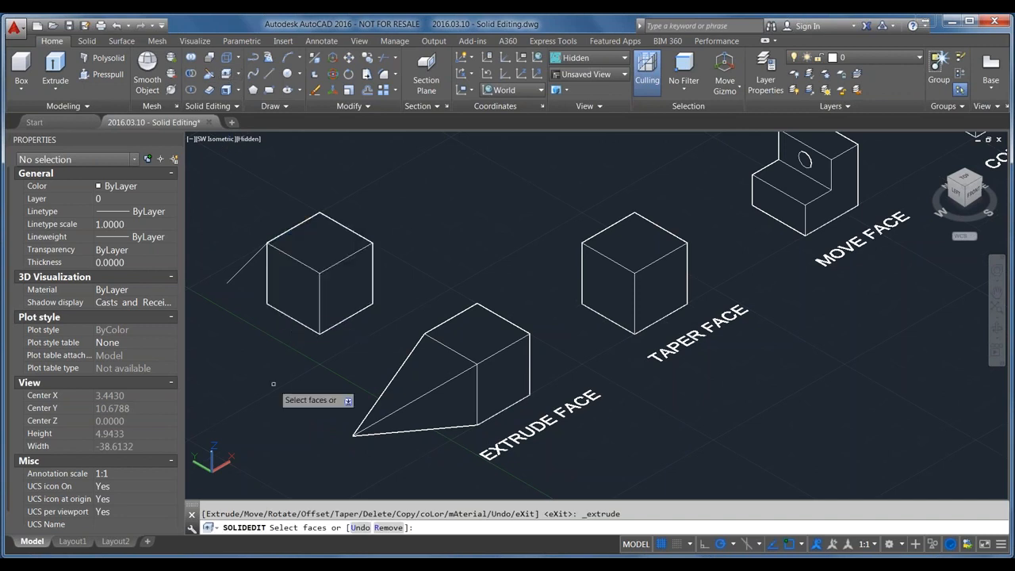
pyautogui.click(294, 276)
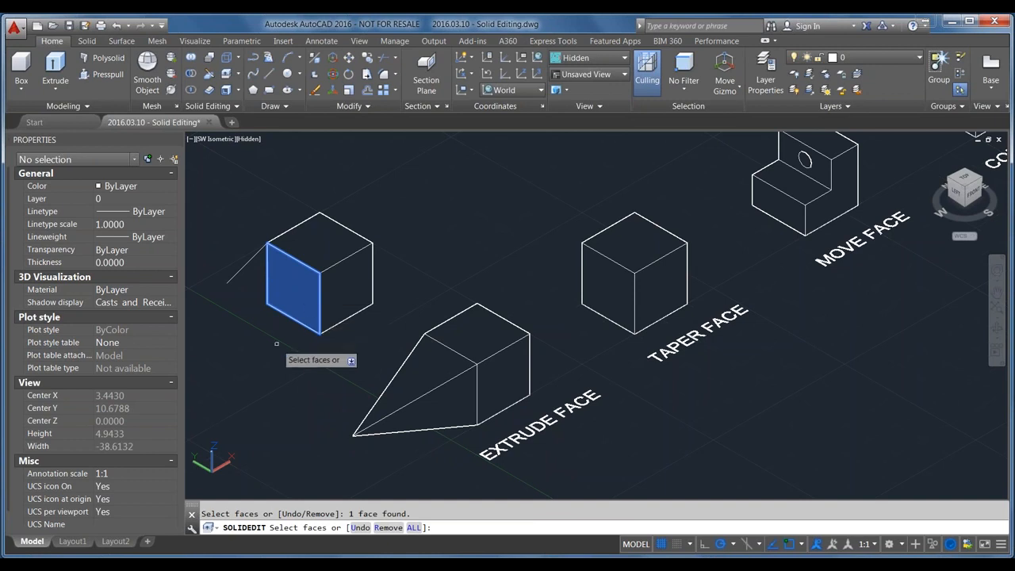
pyautogui.press('Return')
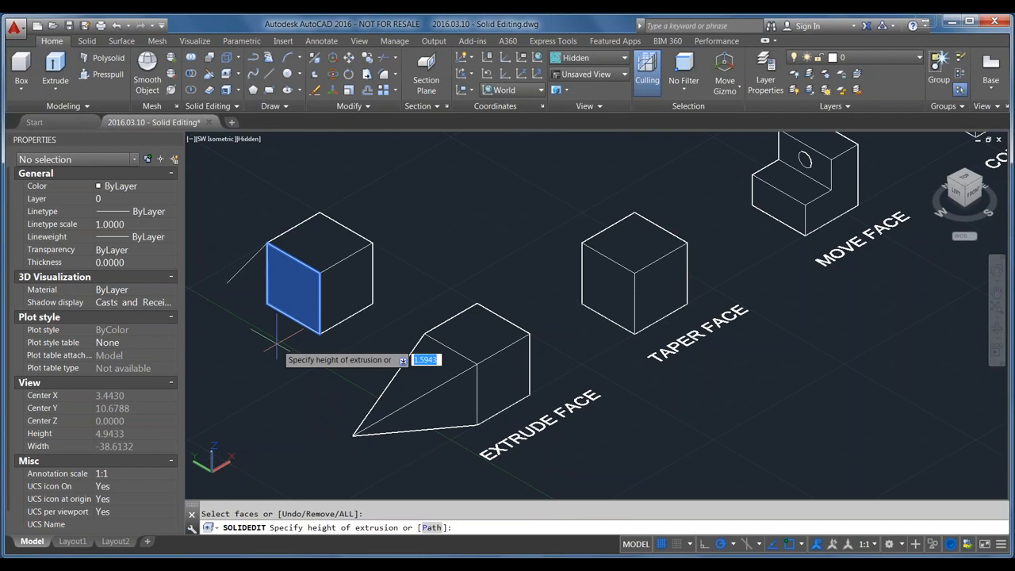
pyautogui.click(429, 528)
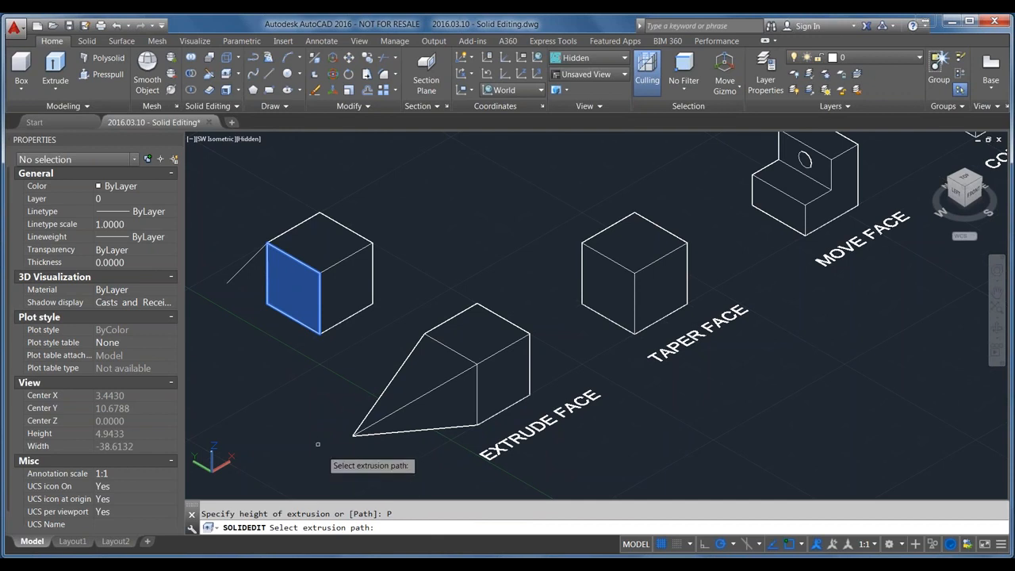
pyautogui.click(243, 268)
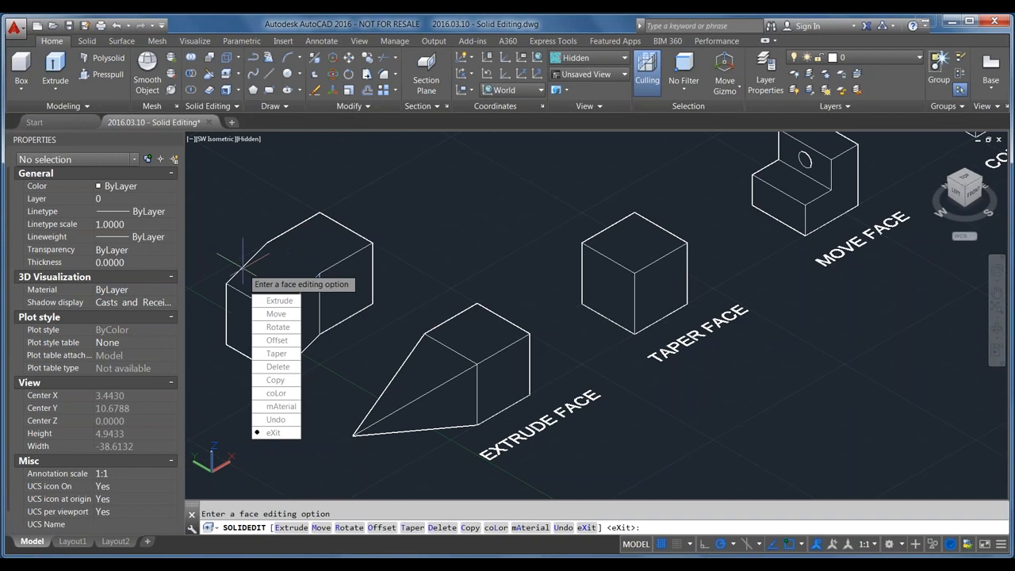
pyautogui.press('Return')
pyautogui.press('Return')
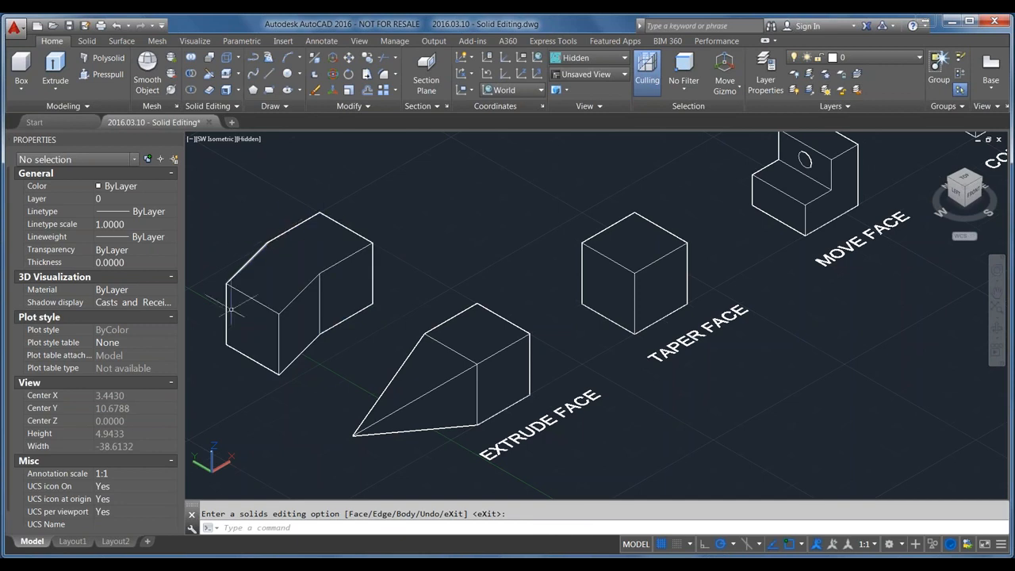
pyautogui.moveTo(229, 227); pyautogui.dragTo(234, 226, button='middle')
pyautogui.press('Escape')
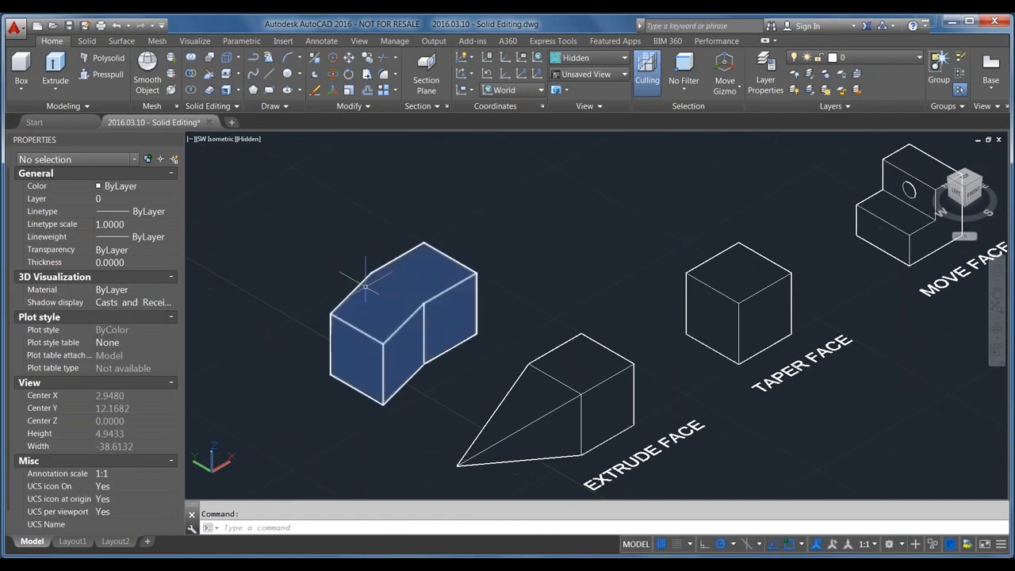
# Start Taper Faces on the TAPER FACE box with its left-facing side as the face to taper
pyautogui.scroll(6, 387, 258)
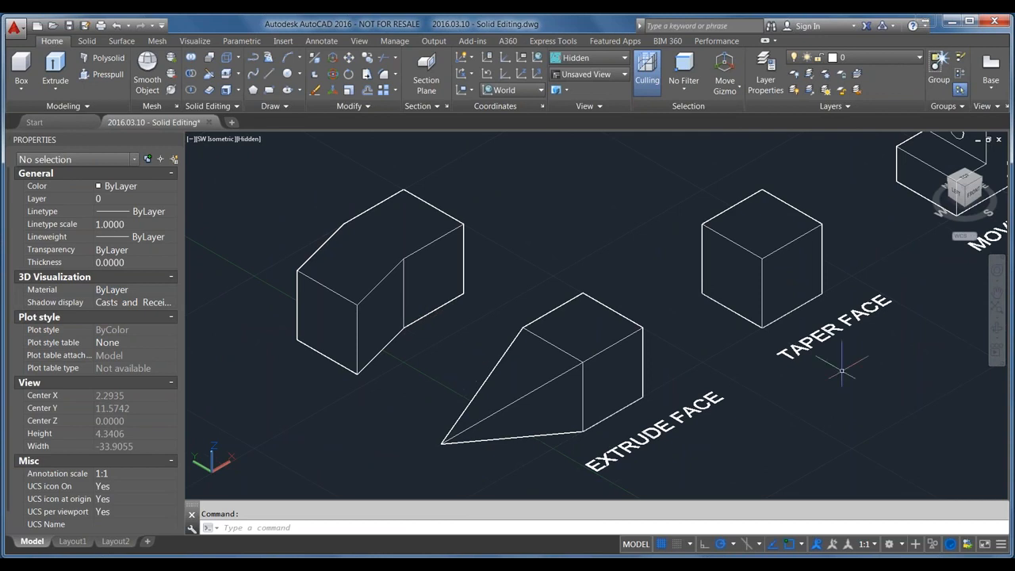
pyautogui.moveTo(842, 373)
pyautogui.mouseDown(button='middle')
pyautogui.moveTo(787, 388)
pyautogui.moveTo(520, 400)
pyautogui.mouseUp(button='middle')
pyautogui.scroll(2, 454, 319)
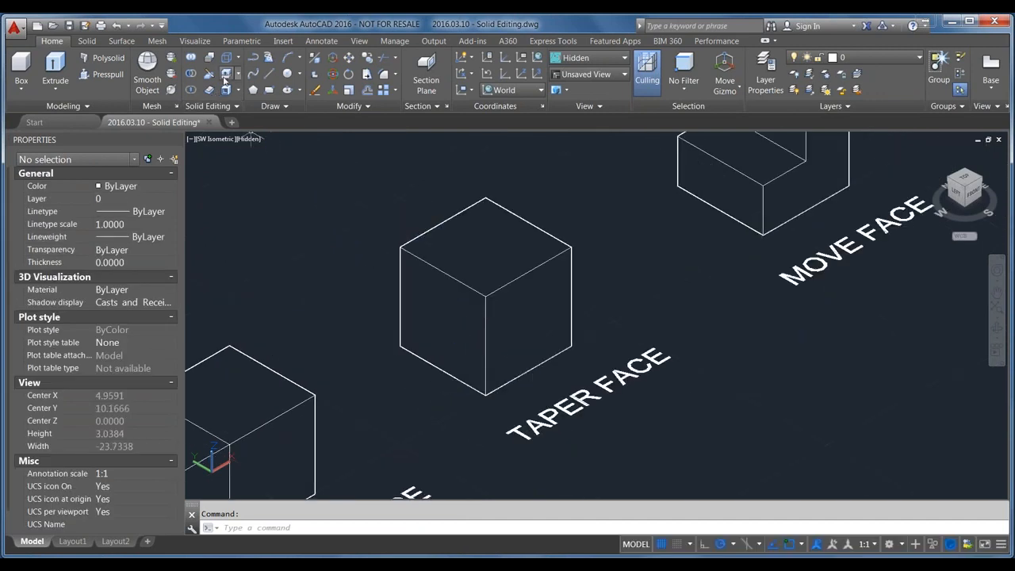
pyautogui.click(237, 77)
pyautogui.click(254, 125)
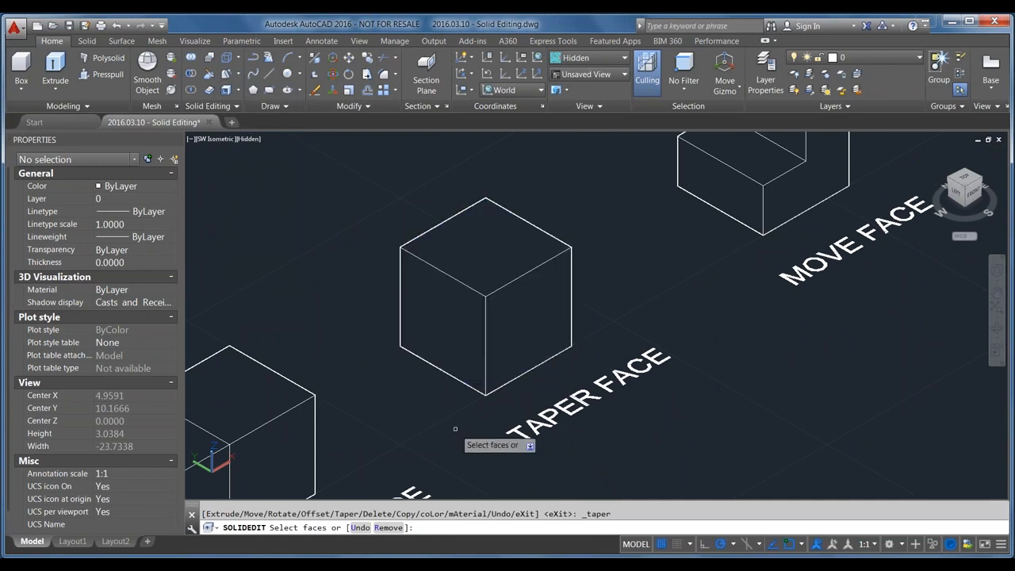
pyautogui.click(435, 315)
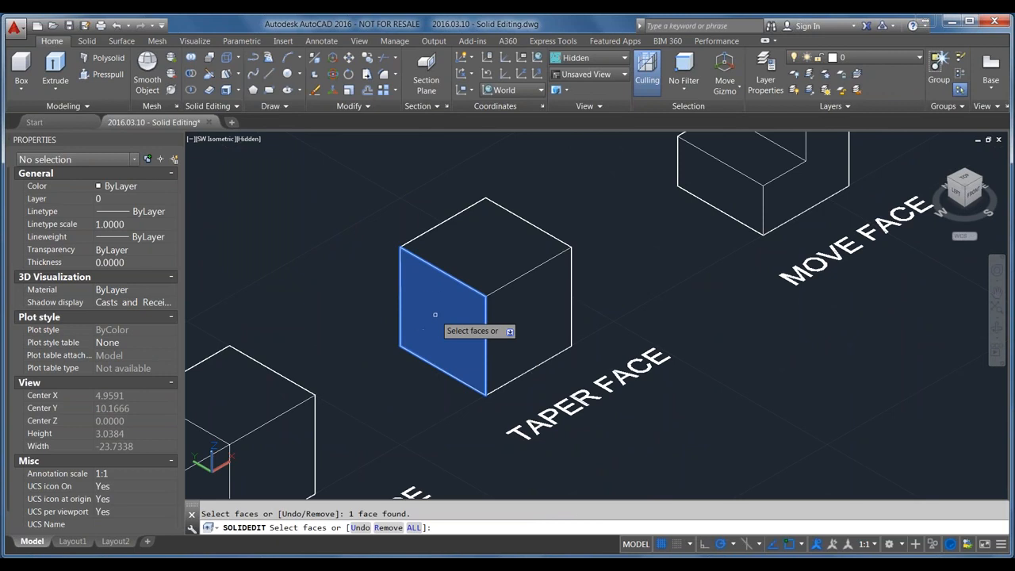
pyautogui.press('Return')
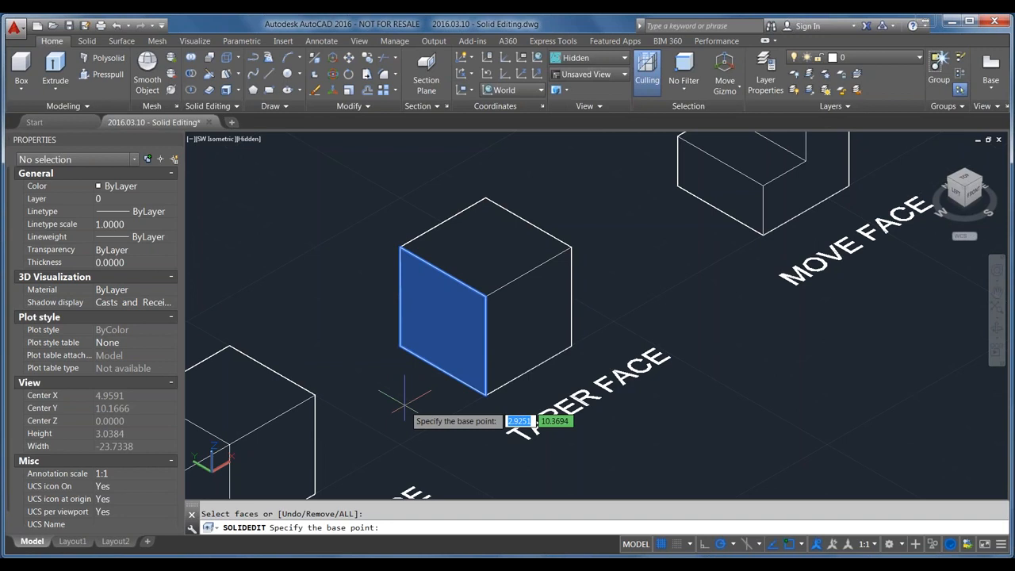
# Add the 3D Object Snap control to the status bar while the taper base point is pending
pyautogui.click(1002, 544)
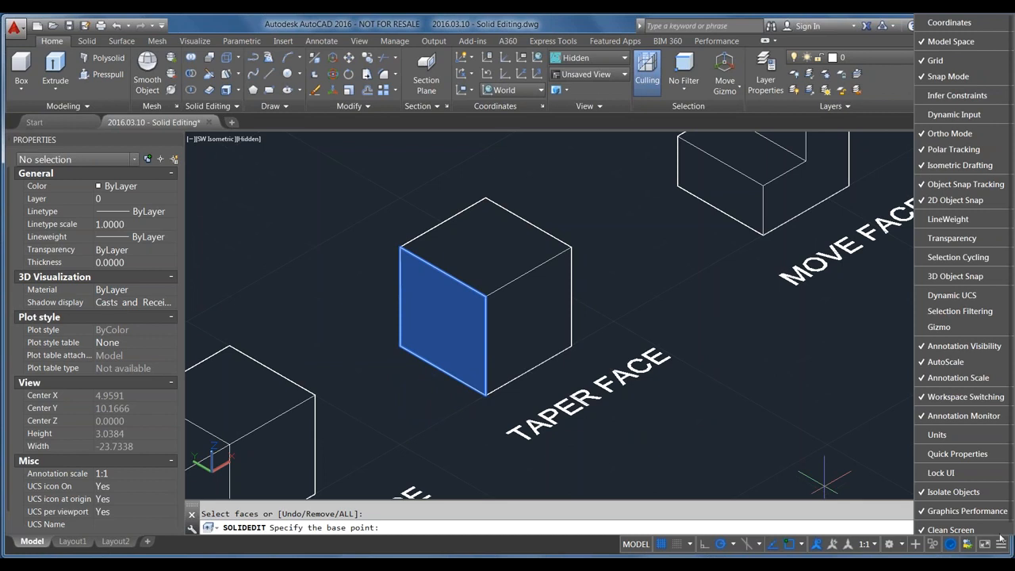
pyautogui.click(956, 276)
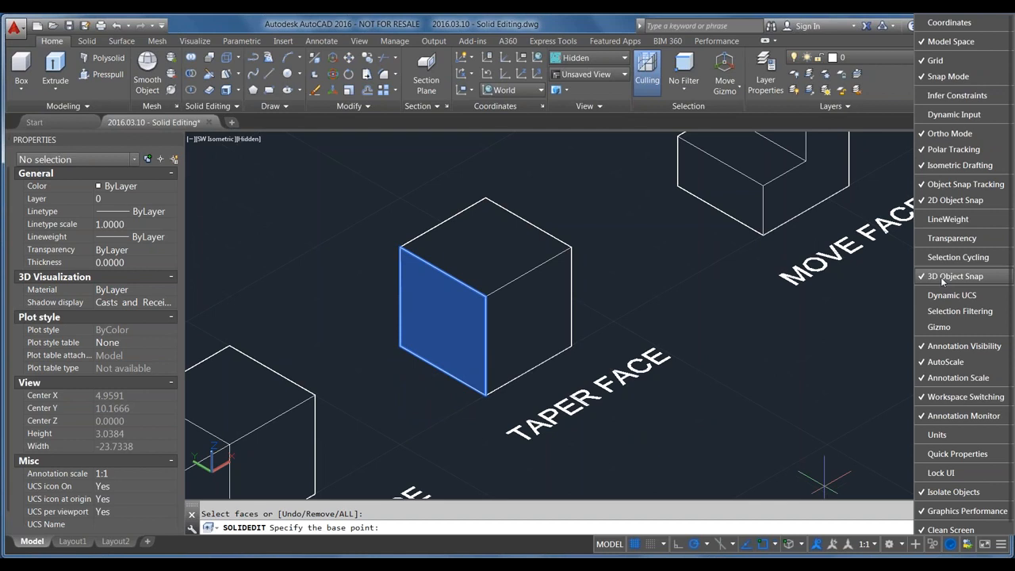
# Turn on 3D object snap for picking the taper base point
pyautogui.click(999, 550)
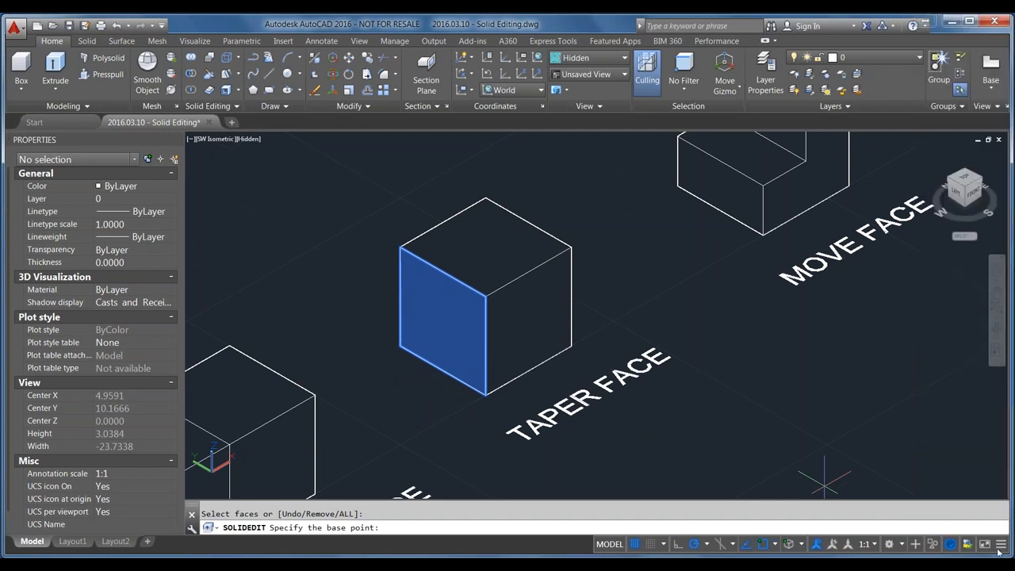
pyautogui.click(789, 544)
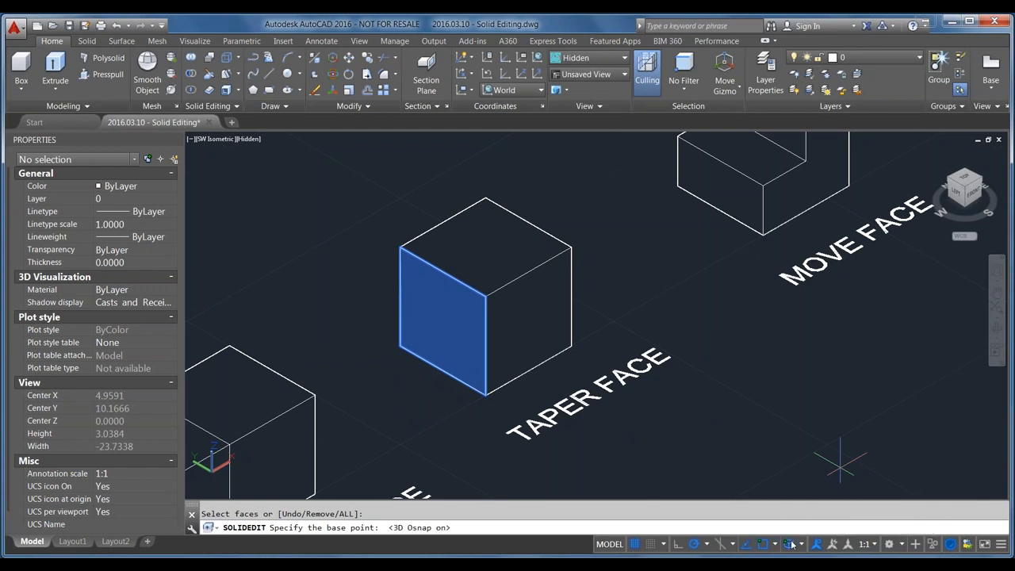
pyautogui.click(803, 544)
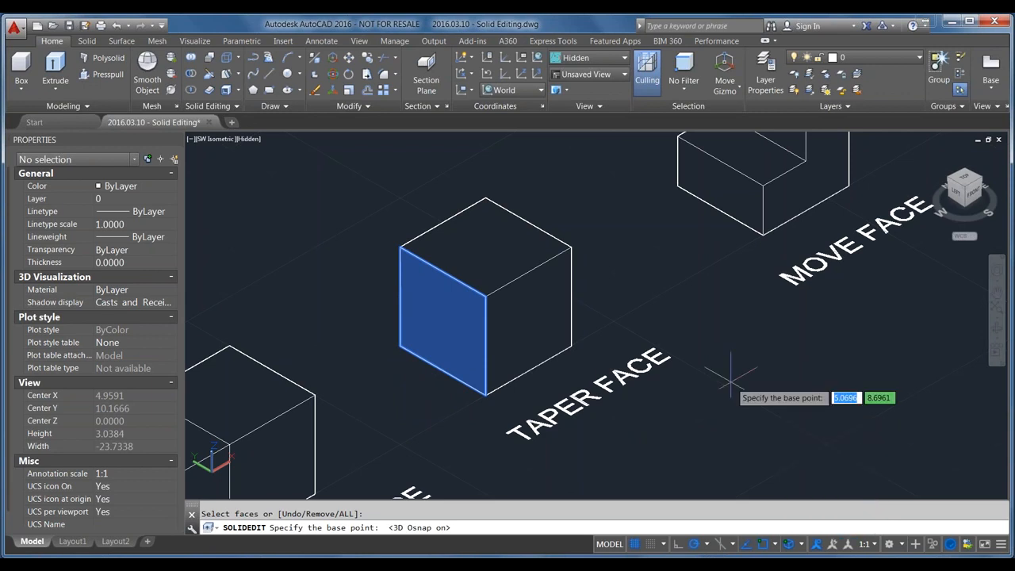
# Taper the selected front face of the TAPER FACE cube by 15 degrees, along the axis from its bottom edge midpoint to its top edge midpoint
pyautogui.click(443, 370)
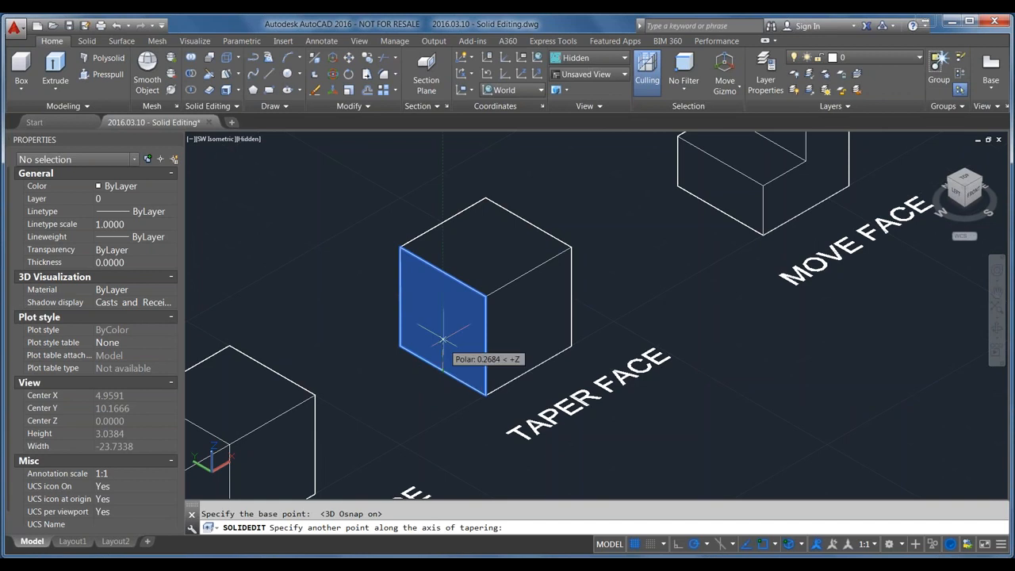
pyautogui.click(443, 270)
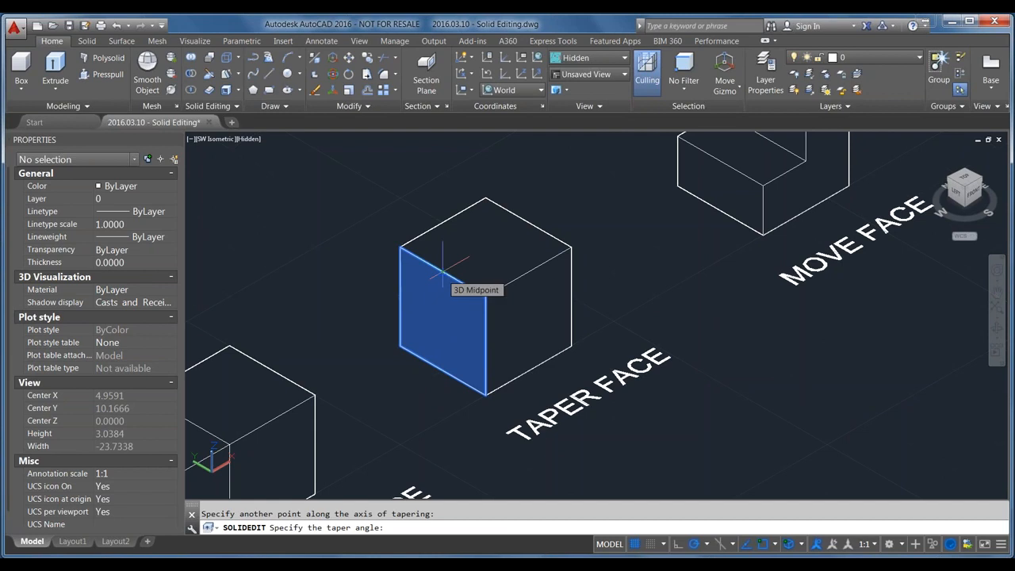
pyautogui.write('15')
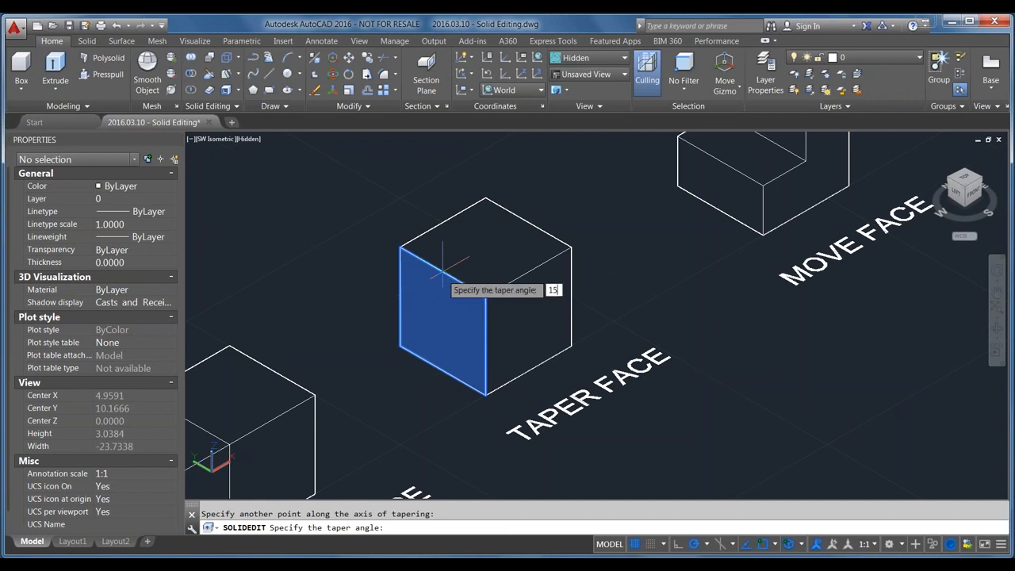
pyautogui.press('Return')
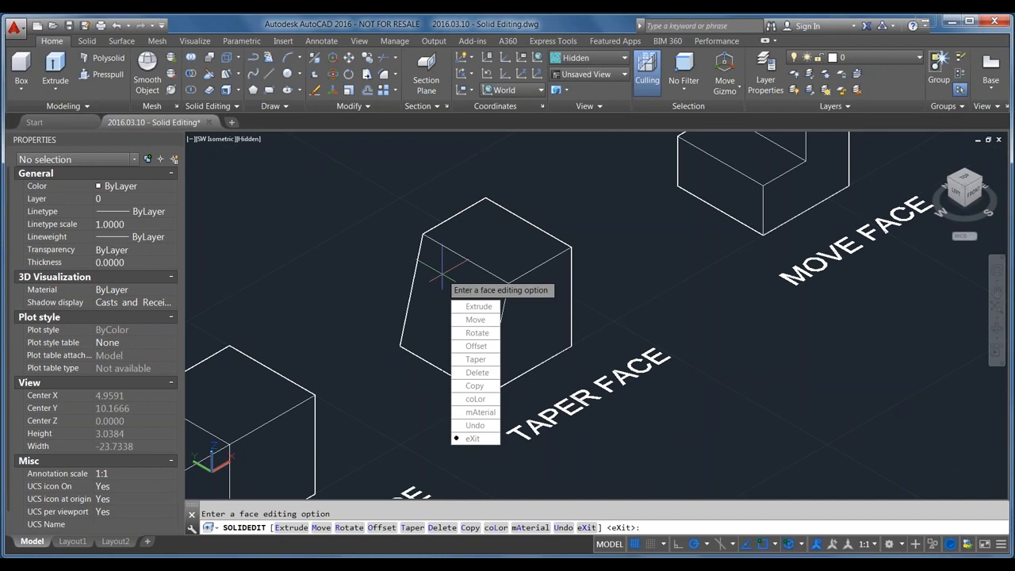
pyautogui.press('Return')
pyautogui.press('Return')
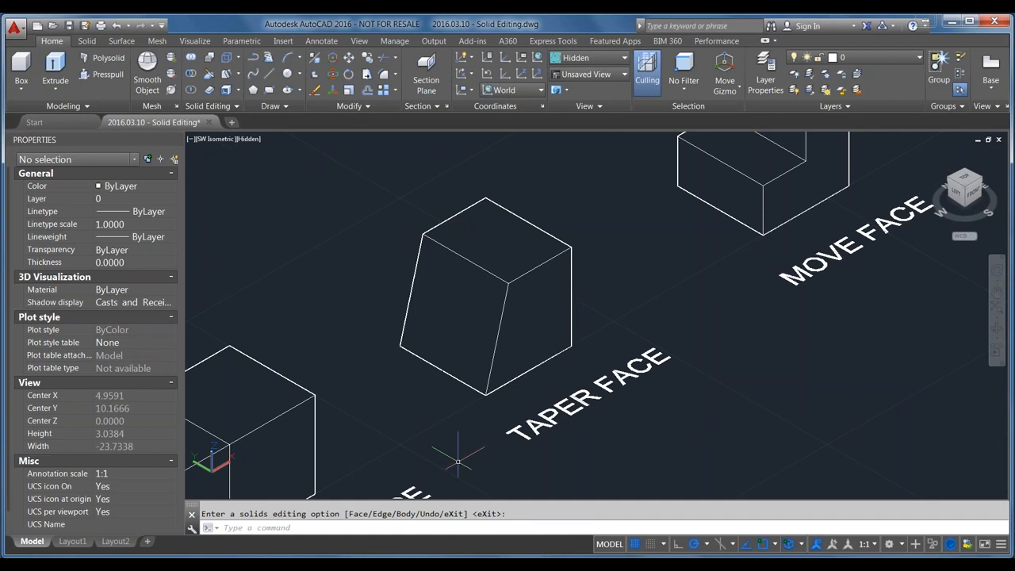
# Examine the stepped MOVE FACE block from a slightly orbited viewpoint and restore the SW Isometric view
pyautogui.moveTo(829, 277)
pyautogui.mouseDown(button='middle')
pyautogui.moveTo(751, 345)
pyautogui.moveTo(561, 428)
pyautogui.mouseUp(button='middle')
pyautogui.press('Escape')
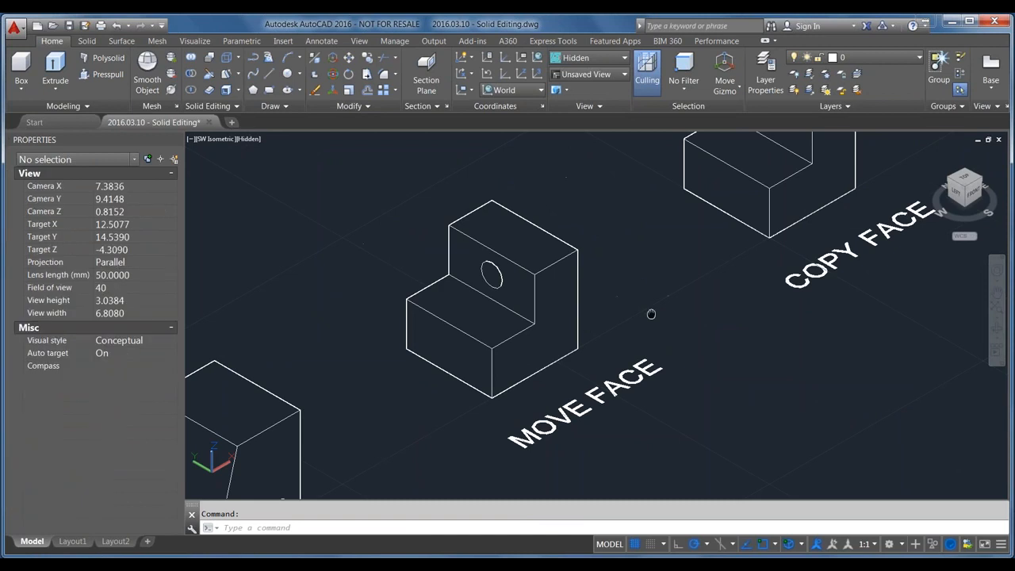
pyautogui.moveTo(643, 311); pyautogui.dragTo(716, 313, button='middle')
pyautogui.press('Escape')
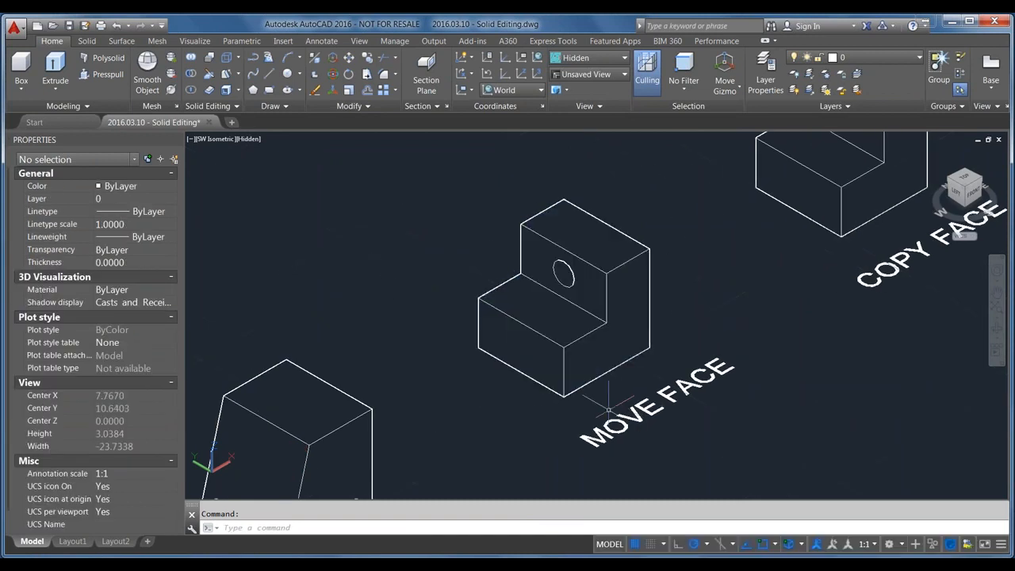
pyautogui.keyDown('shift'); pyautogui.moveTo(475, 403); pyautogui.dragTo(517, 373, button='middle'); pyautogui.keyUp('shift')
pyautogui.scroll(5, 489, 408)
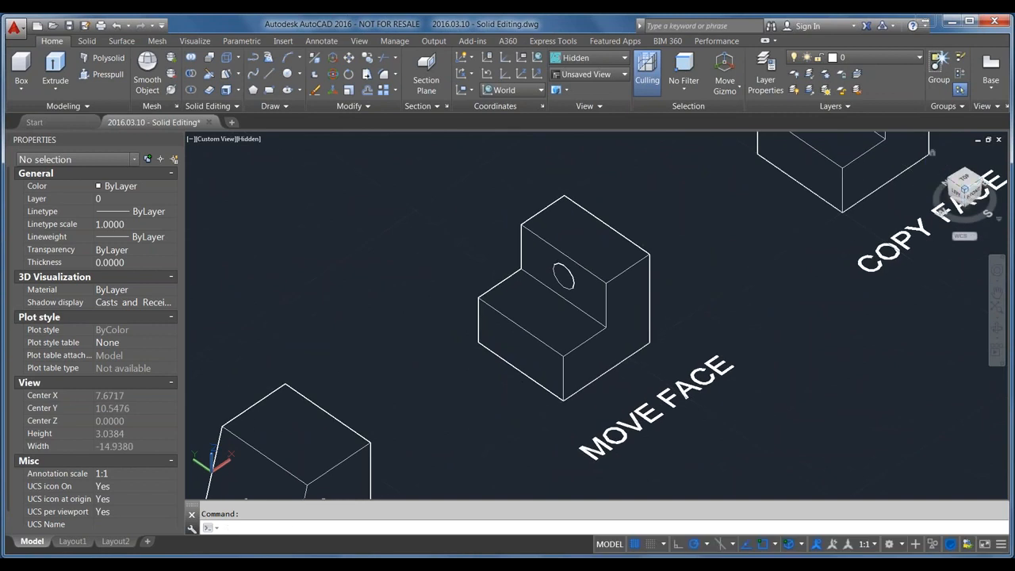
pyautogui.click(965, 188)
pyautogui.scroll(8, 603, 318)
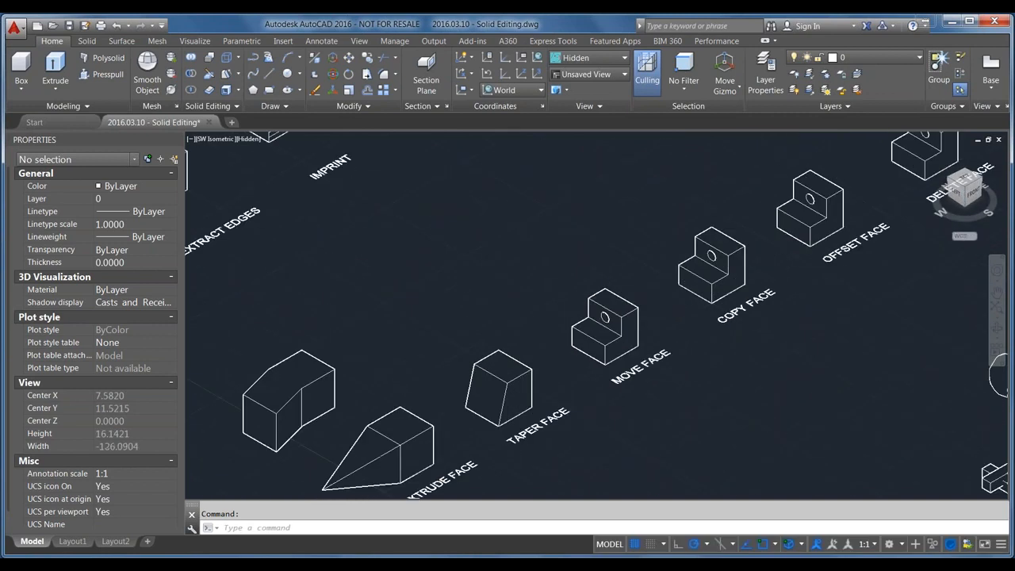
pyautogui.moveTo(603, 318); pyautogui.dragTo(616, 261, button='middle')
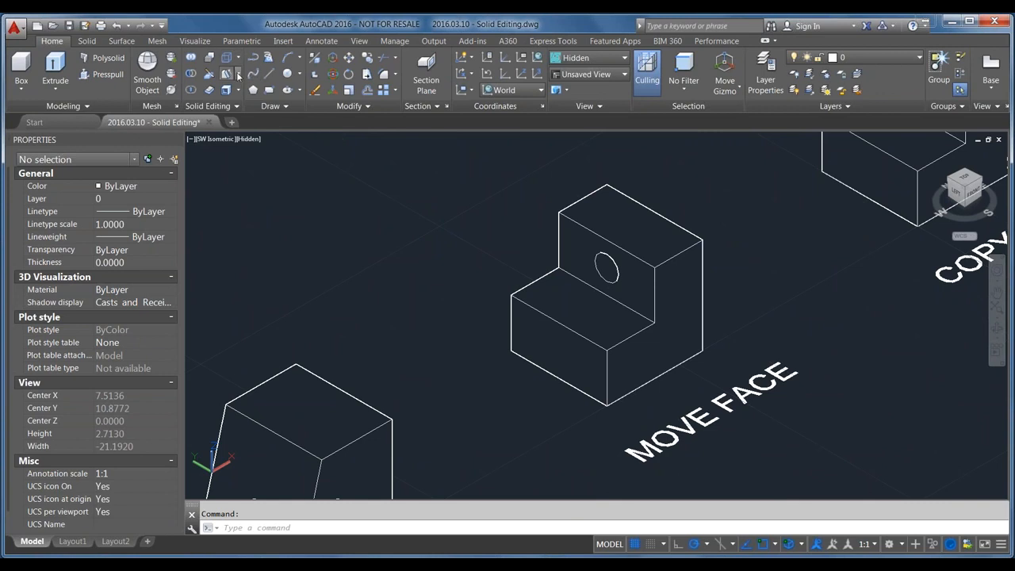
# Move the lower front face of the MOVE FACE block outward by 1 unit in the 180° direction
pyautogui.click(238, 75)
pyautogui.click(264, 136)
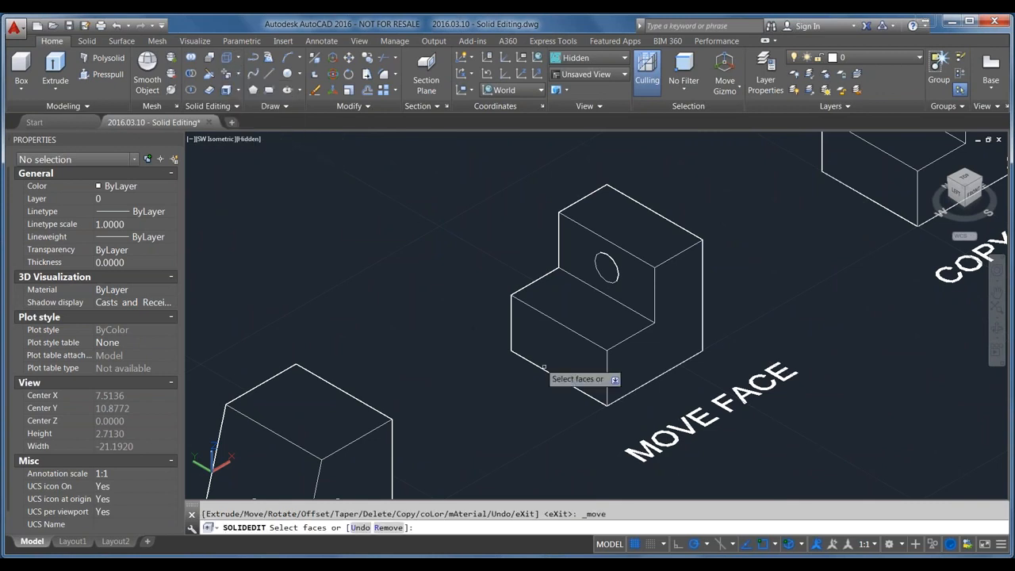
pyautogui.click(551, 359)
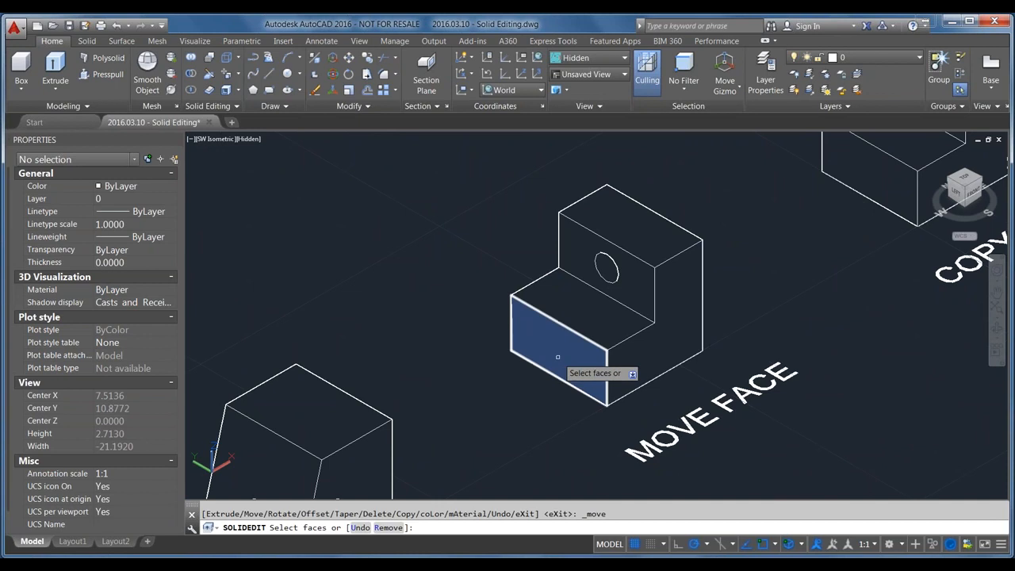
pyautogui.click(557, 357)
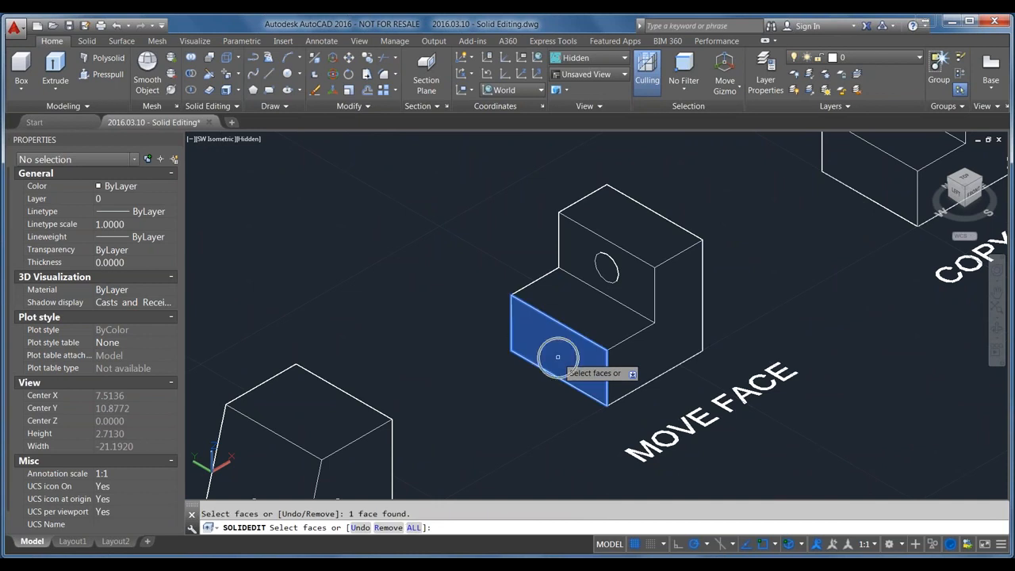
pyautogui.press('Return')
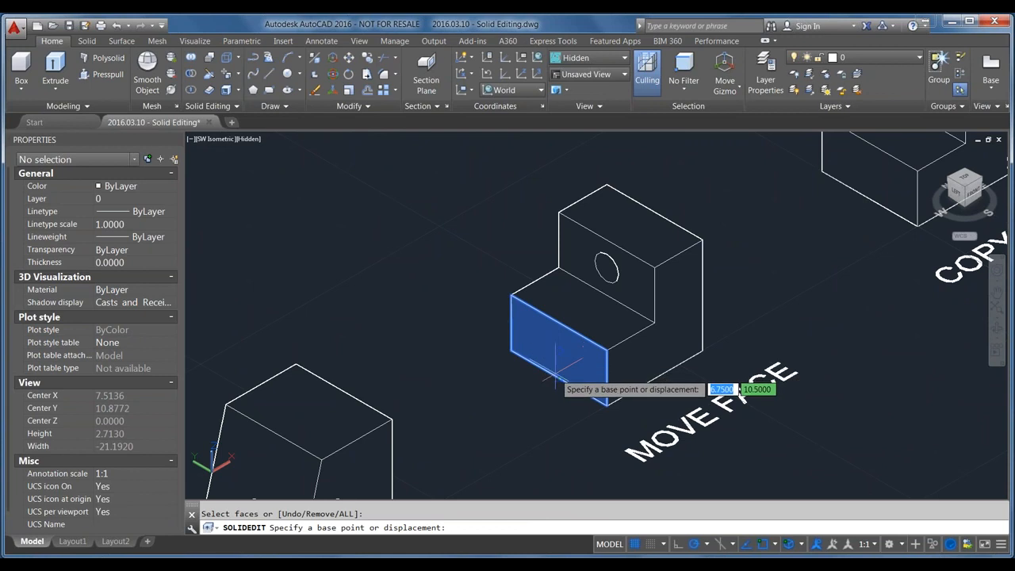
pyautogui.click(555, 375)
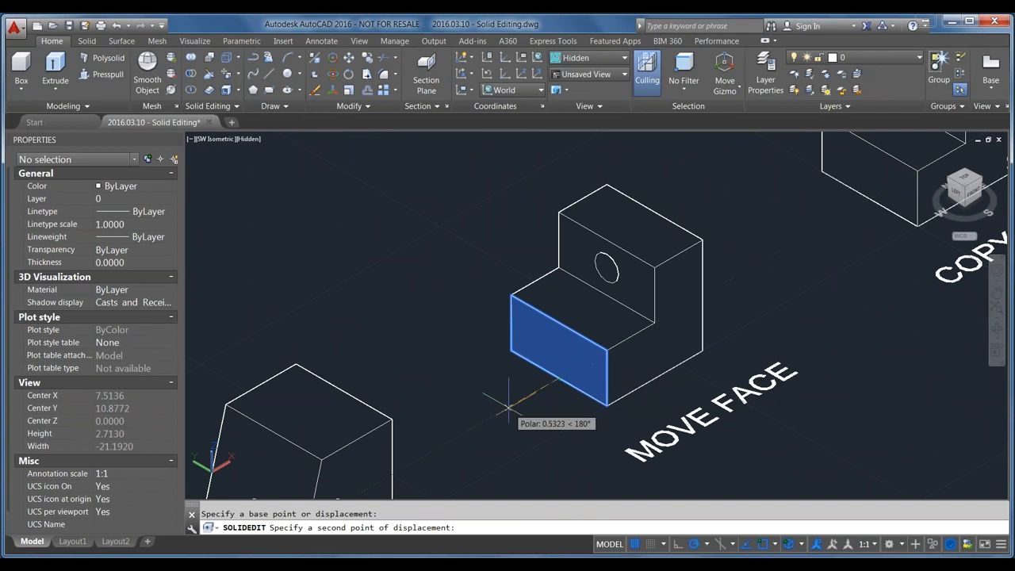
pyautogui.write('1')
pyautogui.press('Return')
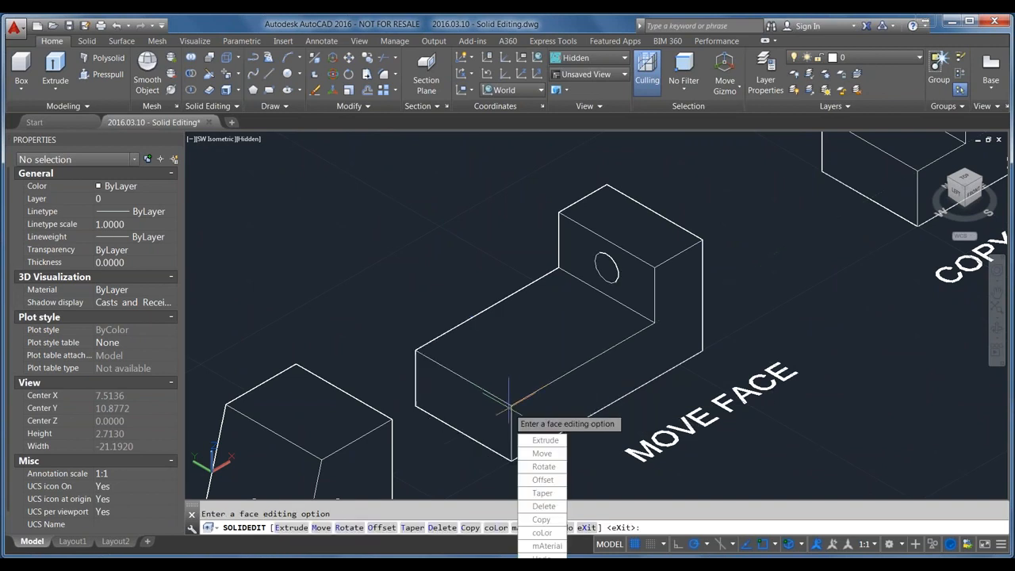
pyautogui.press('Return')
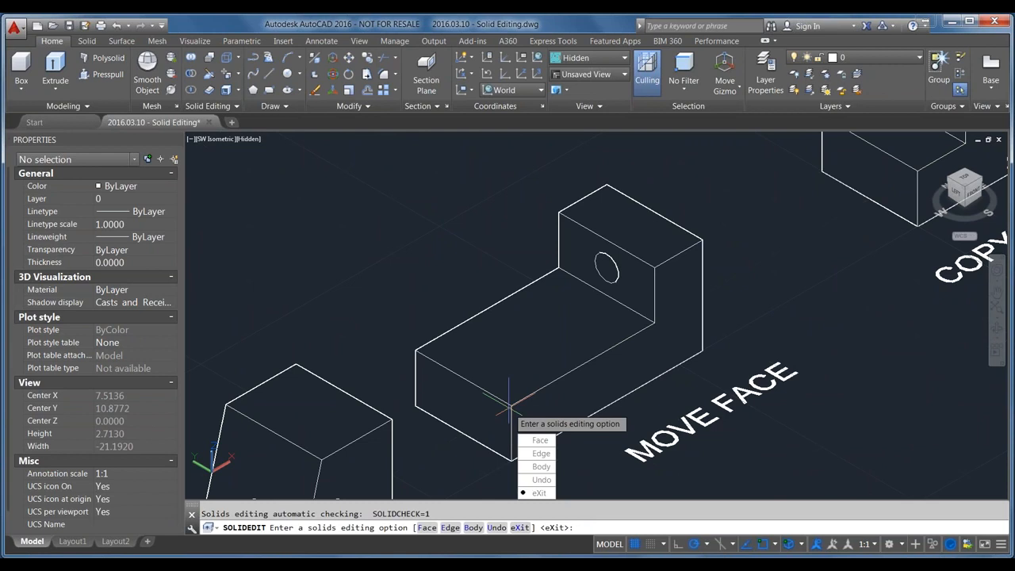
pyautogui.press('Return')
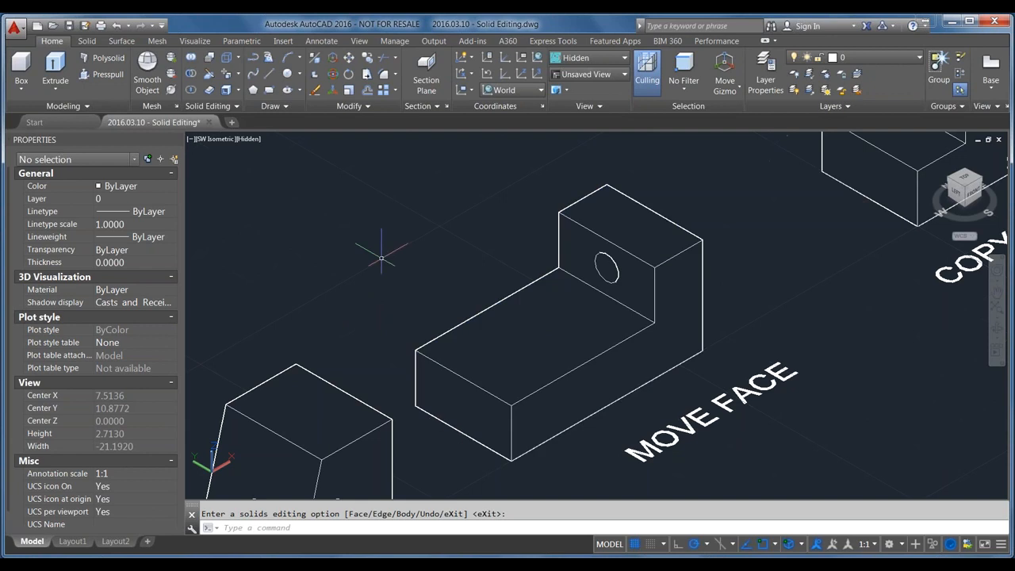
pyautogui.click(23, 89)
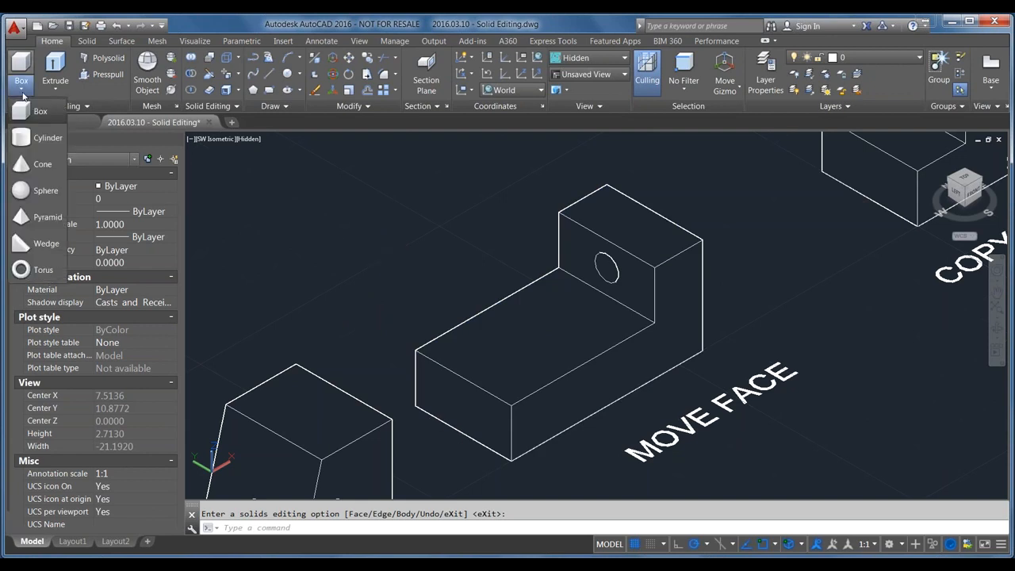
pyautogui.click(358, 255)
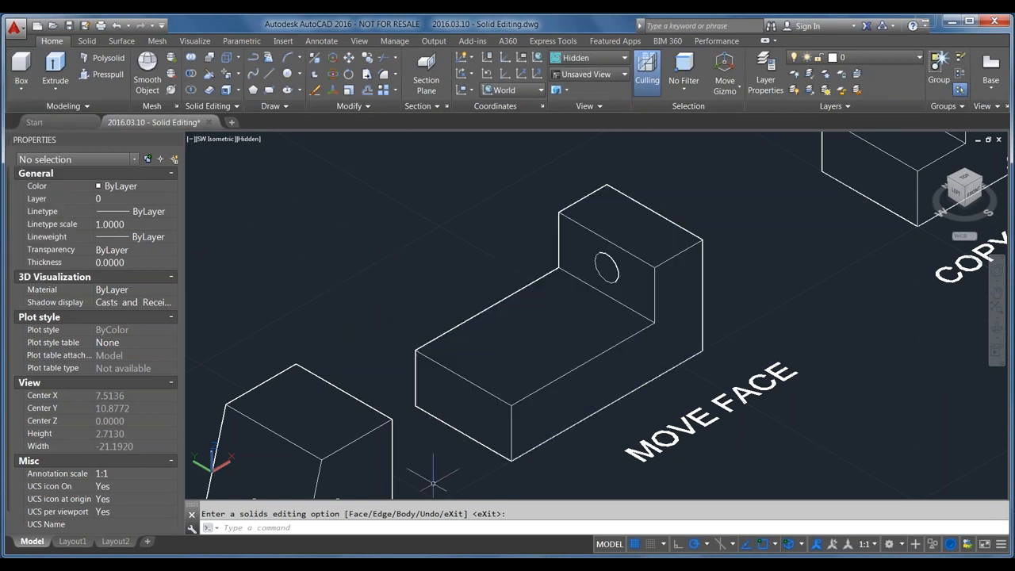
# Copy the upper front face and hole face of the COPY FACE block to a spot in front of it, along the 180° direction
pyautogui.scroll(-6, 399, 315)
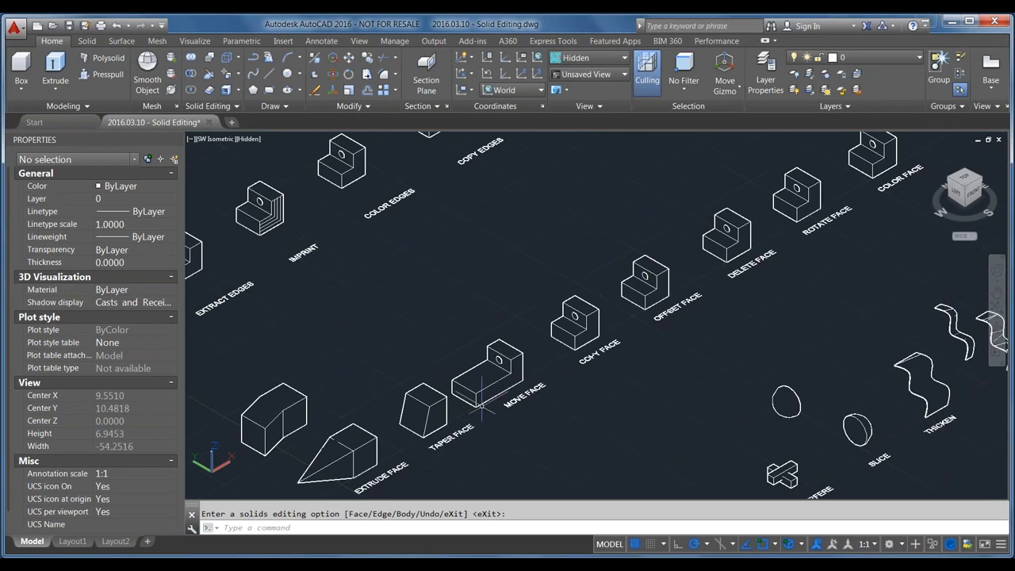
pyautogui.scroll(6, 574, 317)
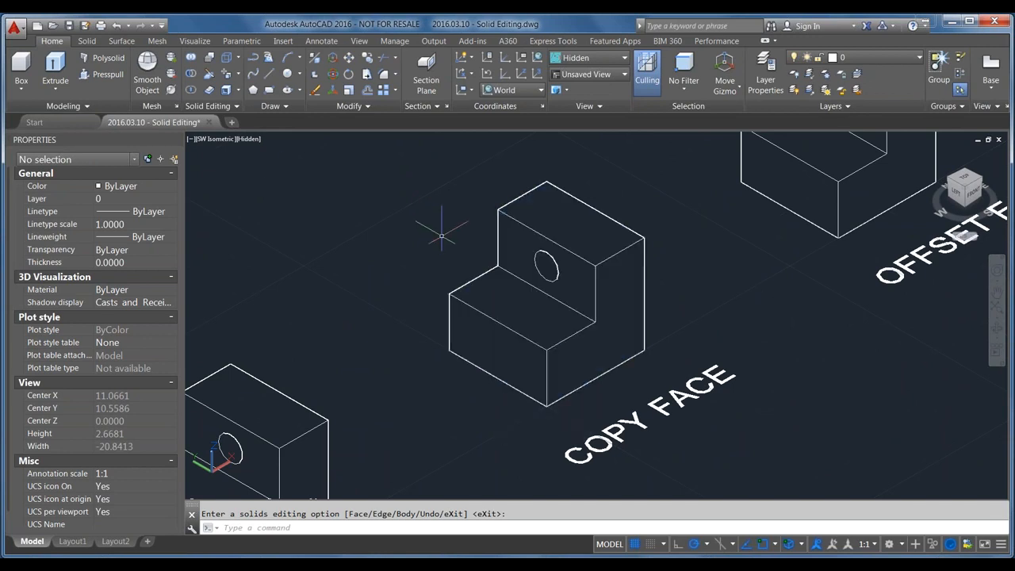
pyautogui.click(238, 74)
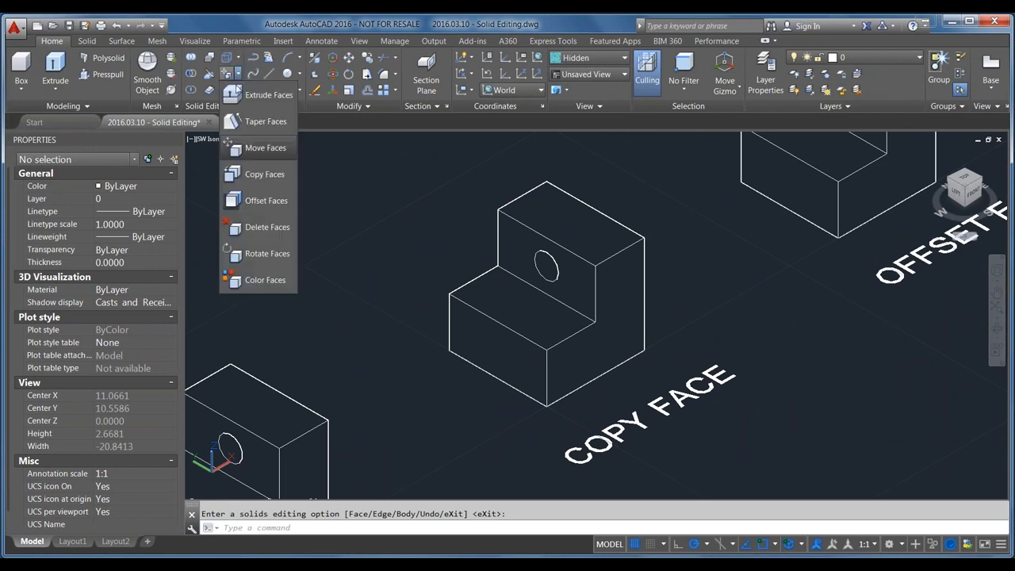
pyautogui.click(260, 175)
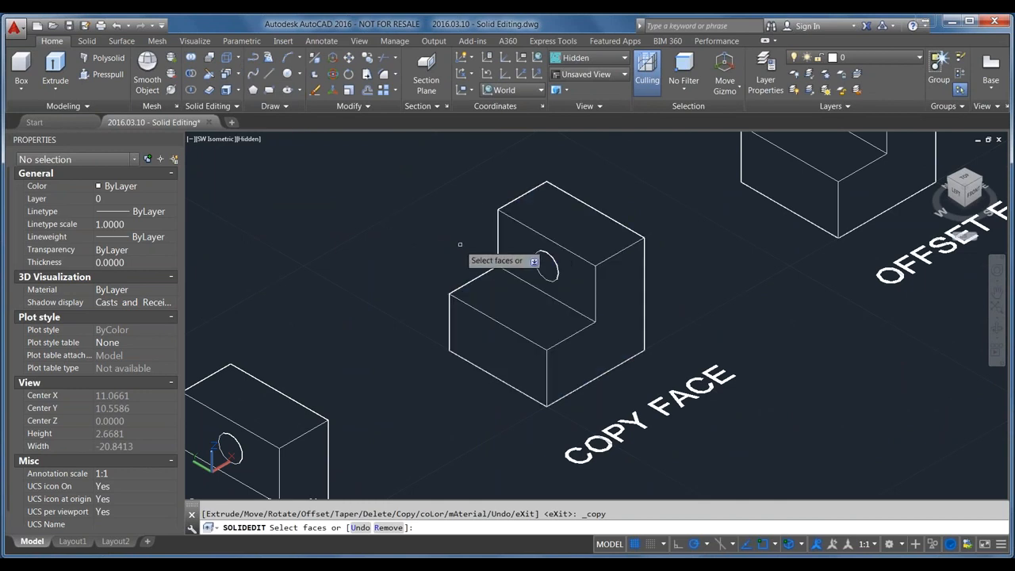
pyautogui.click(540, 269)
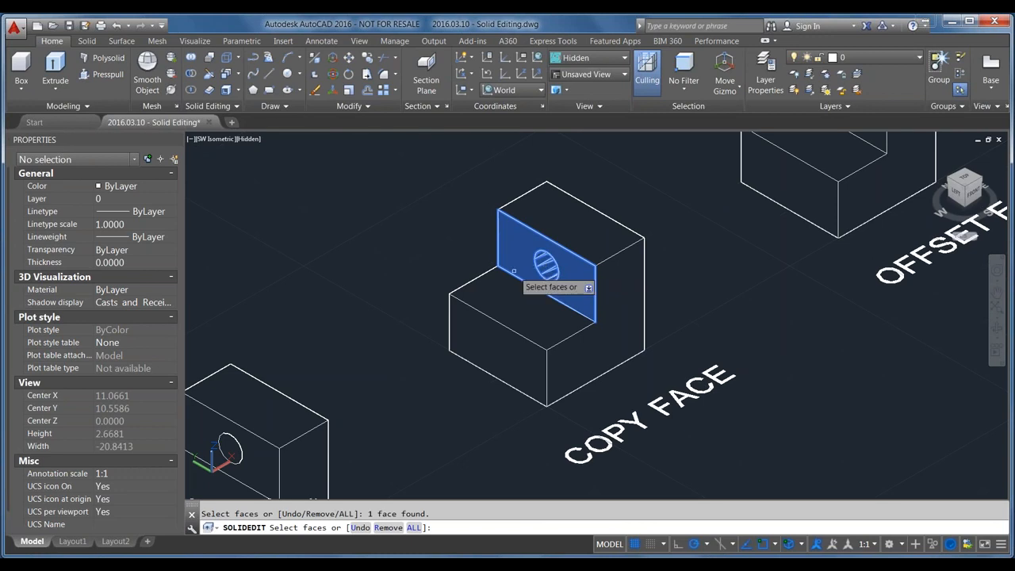
pyautogui.click(421, 182)
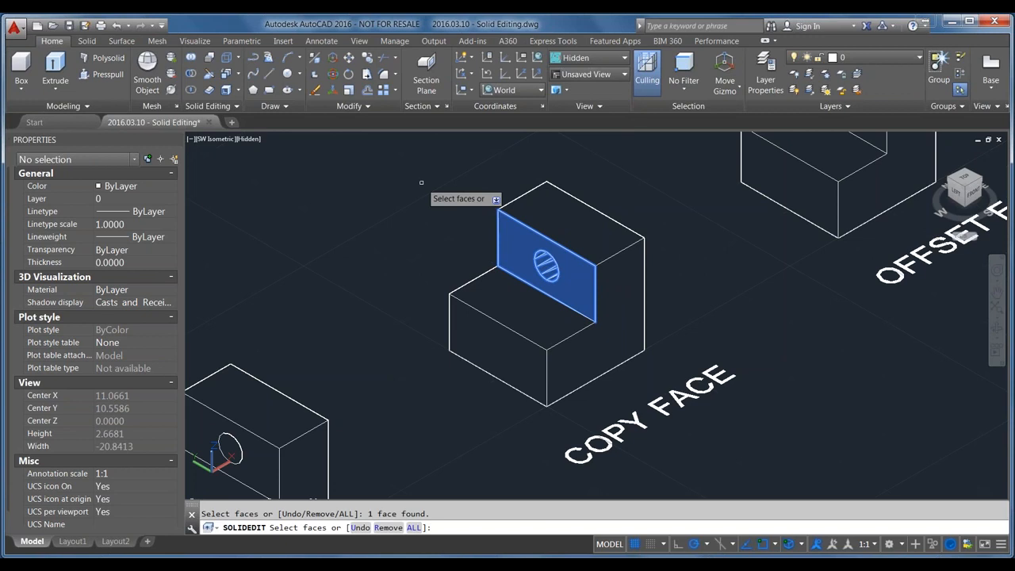
pyautogui.press('Return')
pyautogui.click(500, 167)
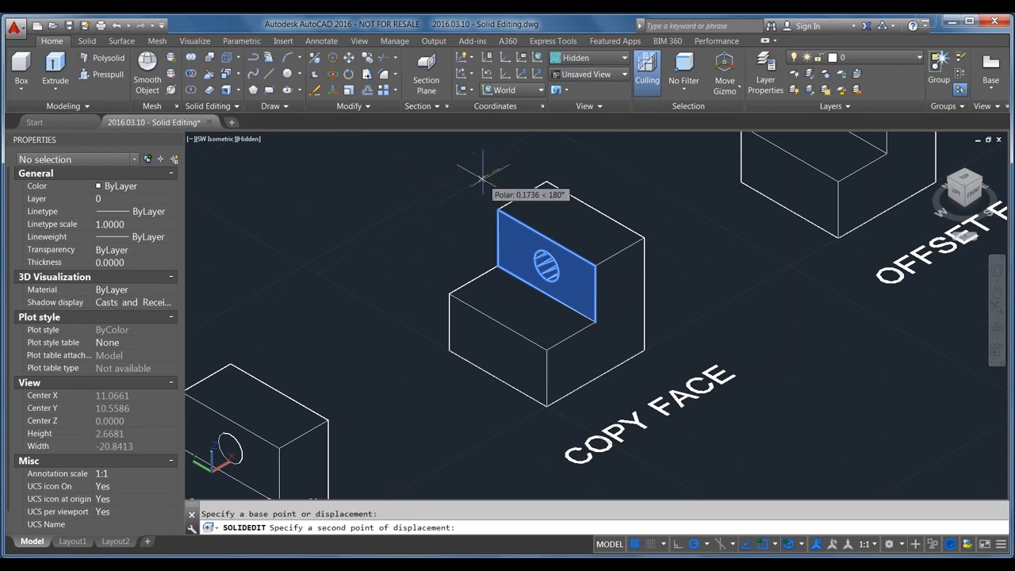
pyautogui.click(373, 240)
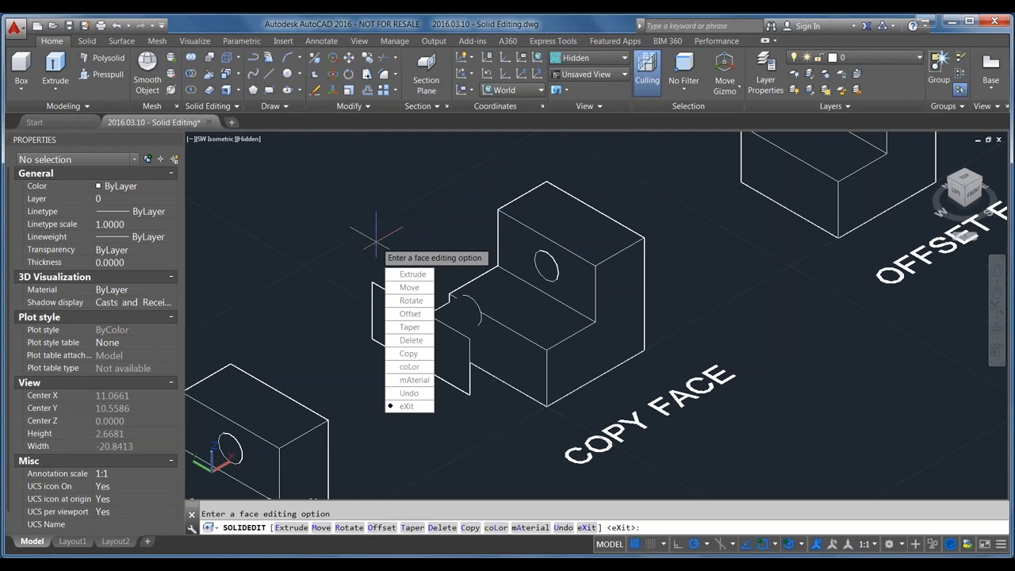
pyautogui.press('Return')
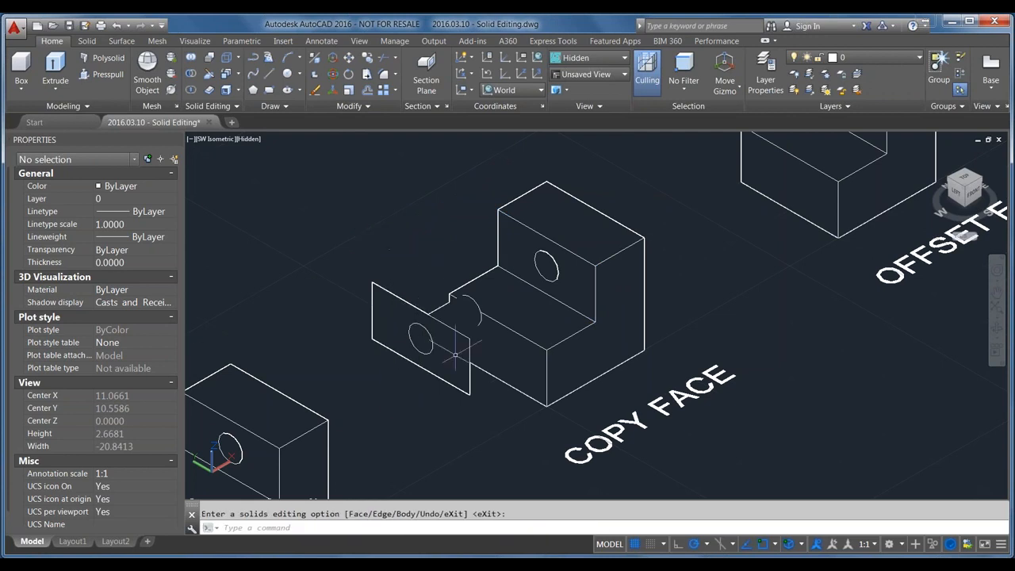
# Move the copied rectangular face and cylindrical hole face together clear of the COPY FACE block for inspection
pyautogui.click(424, 394)
pyautogui.click(415, 345)
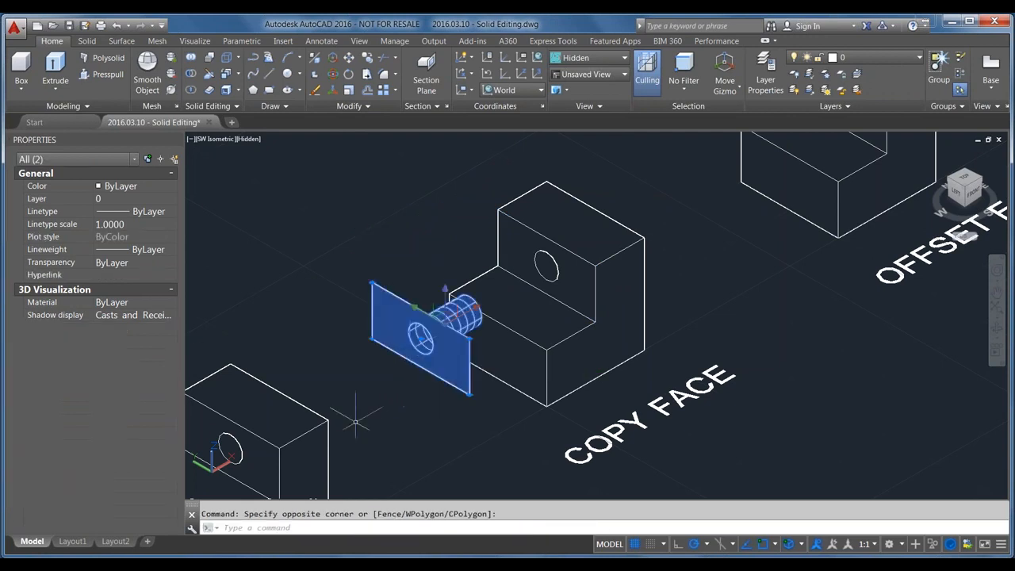
pyautogui.click(323, 419)
pyautogui.write('m')
pyautogui.press('Return')
pyautogui.click(420, 291)
pyautogui.click(309, 153)
pyautogui.click(332, 199)
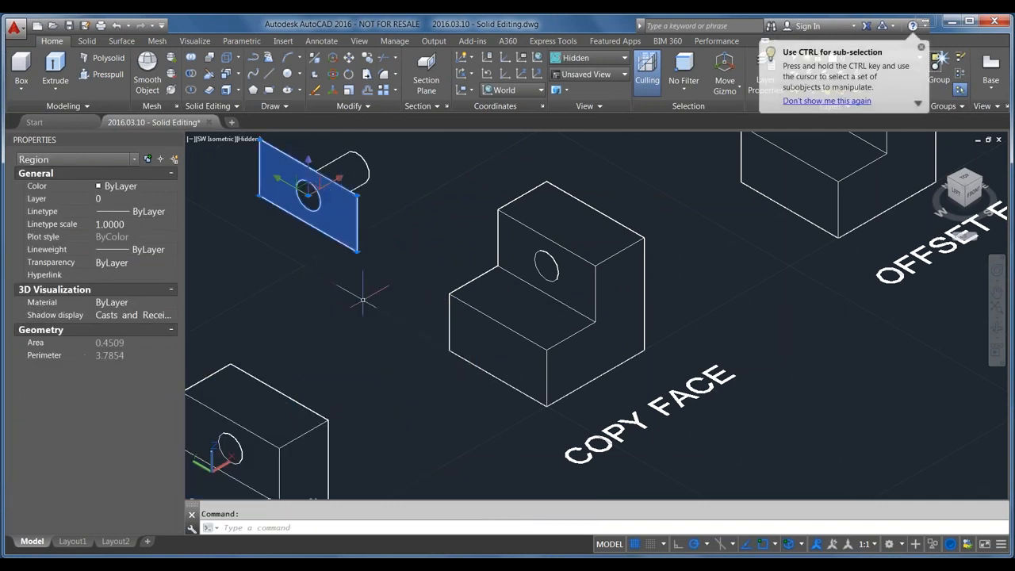
pyautogui.scroll(-2, 389, 352)
pyautogui.scroll(5, 361, 285)
pyautogui.press('Escape')
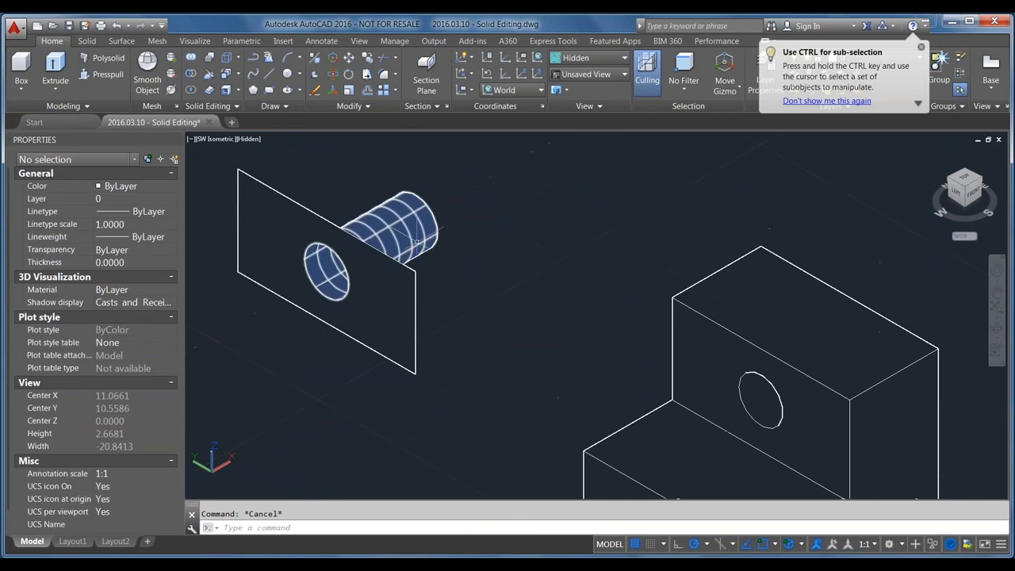
# Inspect the copied cylindrical hole surface by selecting it, clear the selection, and restore the SW Isometric view of the blocks
pyautogui.click(404, 229)
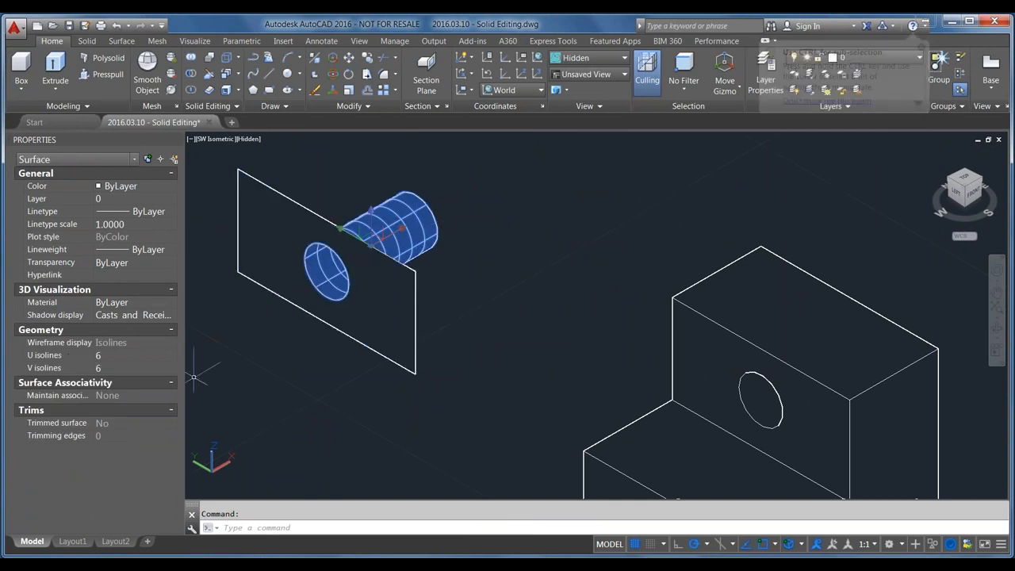
pyautogui.scroll(-2, 460, 292)
pyautogui.press('Escape')
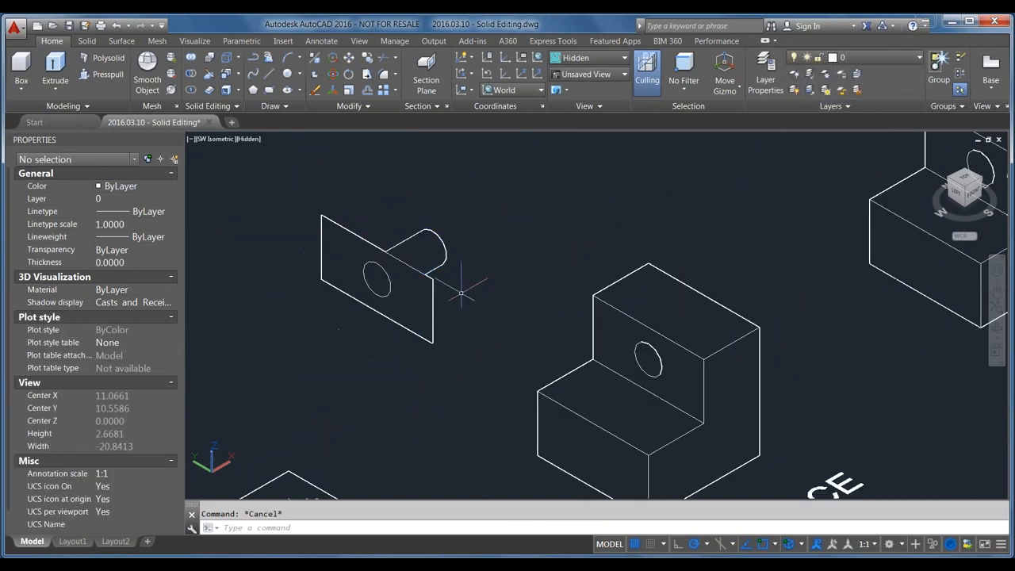
pyautogui.scroll(-2, 303, 238)
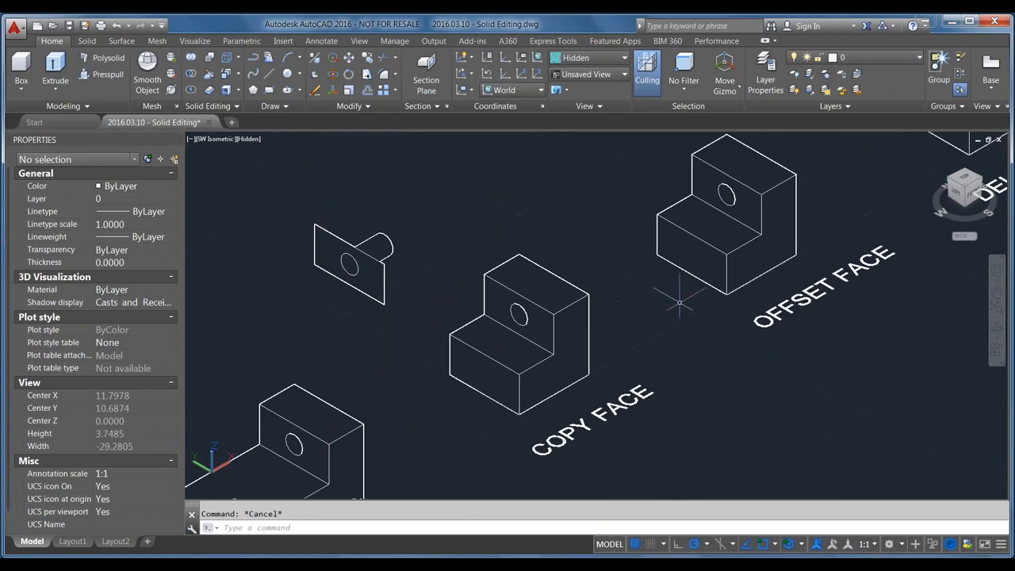
pyautogui.keyDown('shift'); pyautogui.moveTo(698, 287); pyautogui.dragTo(471, 359, button='middle'); pyautogui.keyUp('shift')
pyautogui.click(963, 172)
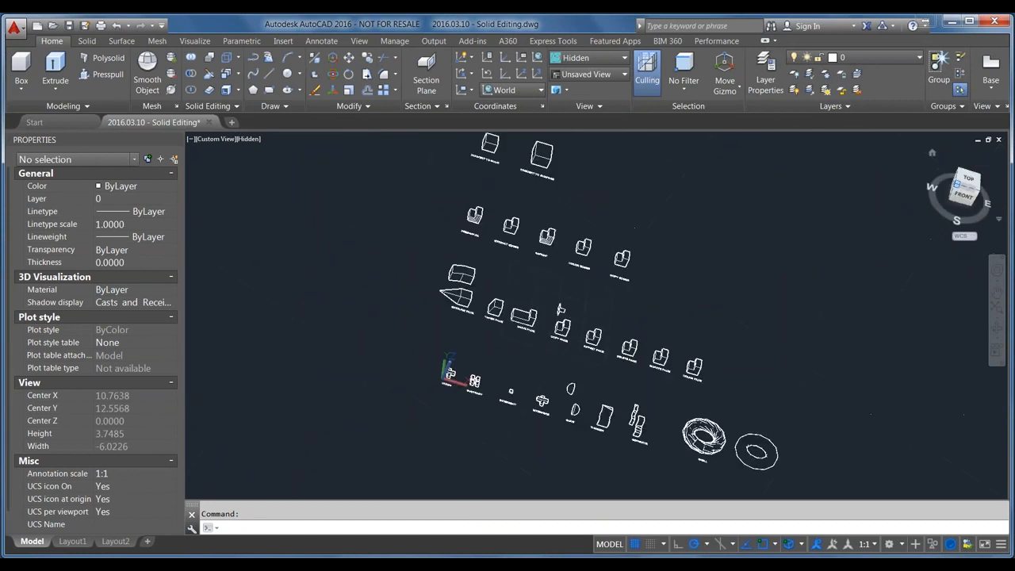
# Offset the upper front face and the top face of the OFFSET FACE block by 1 unit and exit solid editing
pyautogui.scroll(5, 411, 334)
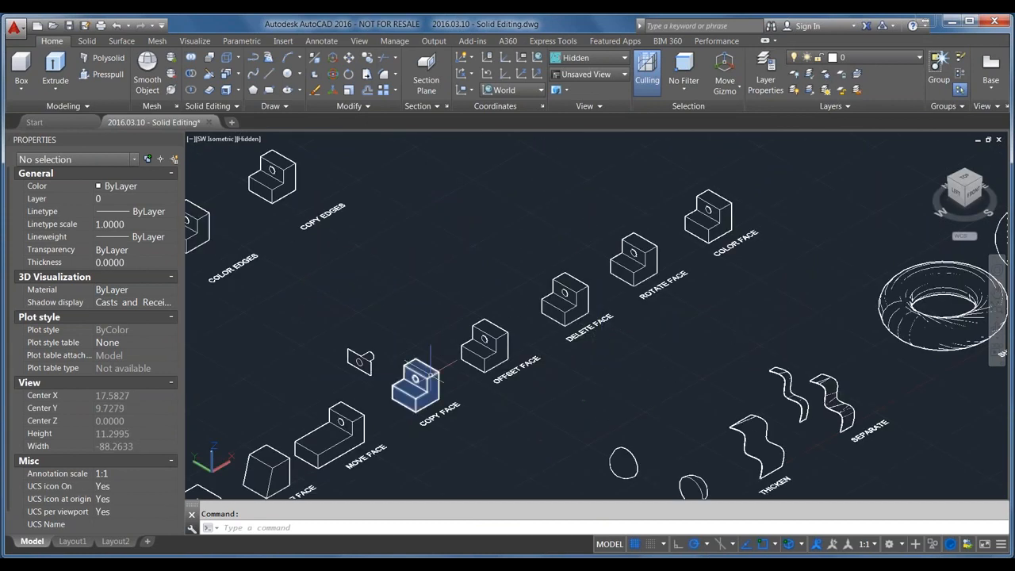
pyautogui.scroll(4, 462, 369)
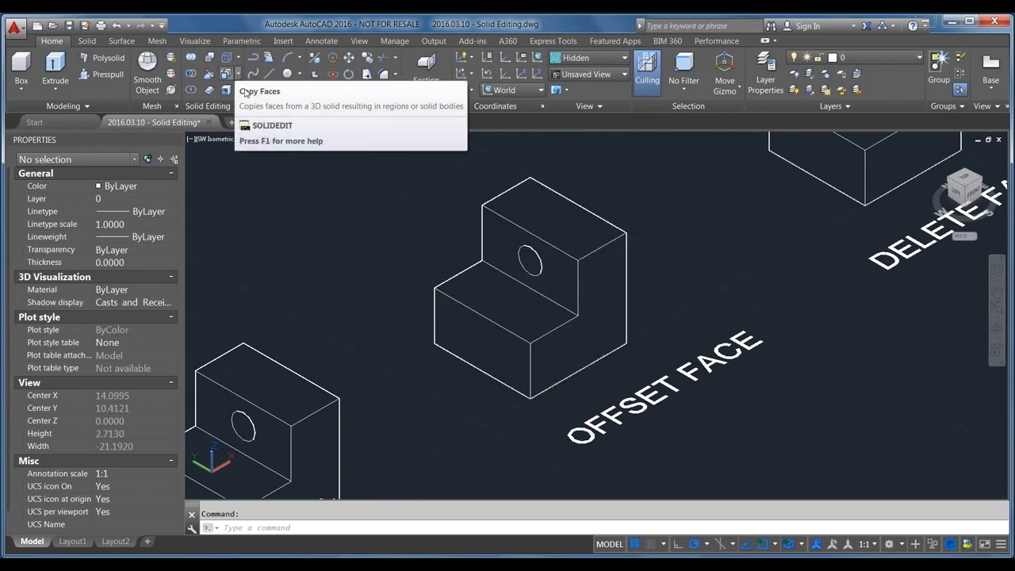
pyautogui.scroll(-2, 781, 277)
pyautogui.scroll(3, 689, 235)
pyautogui.scroll(-2, 528, 193)
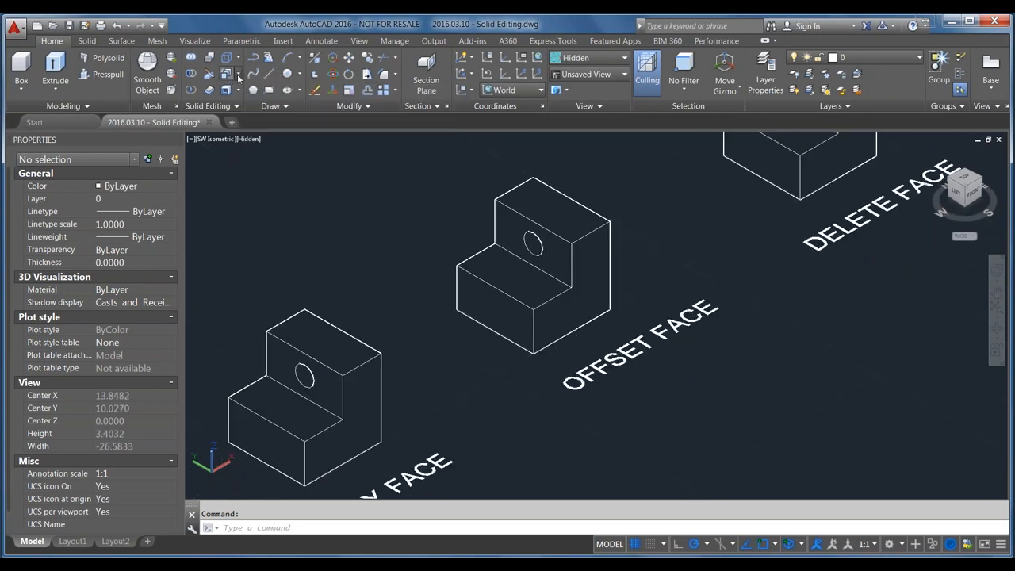
pyautogui.click(238, 73)
pyautogui.click(280, 201)
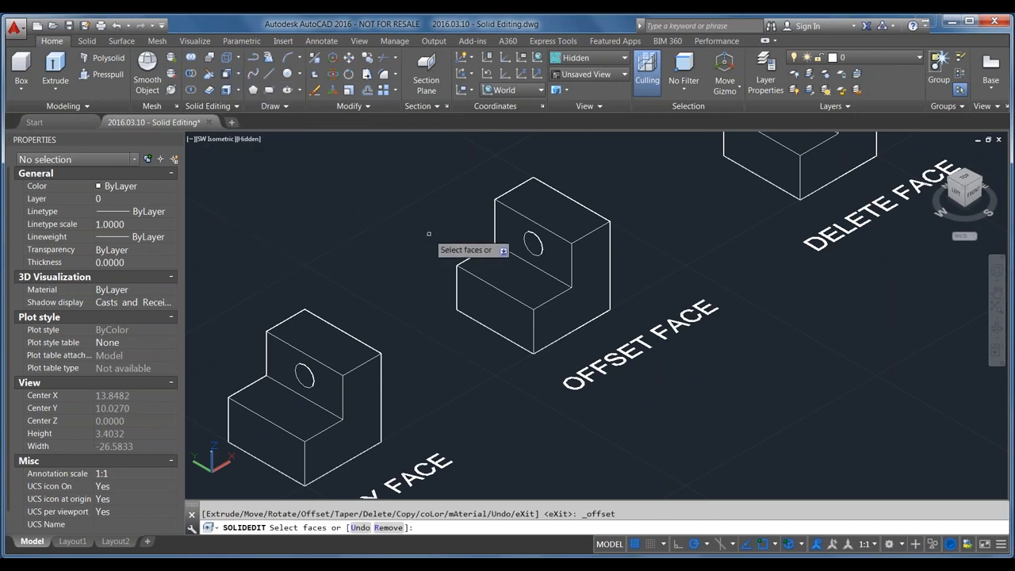
pyautogui.click(521, 212)
pyautogui.click(536, 204)
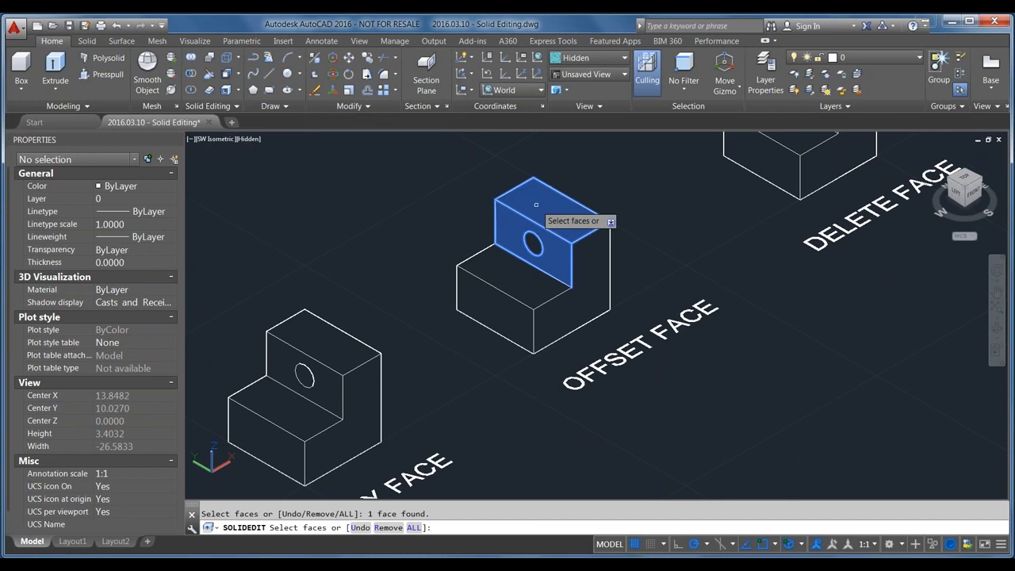
pyautogui.press('Return')
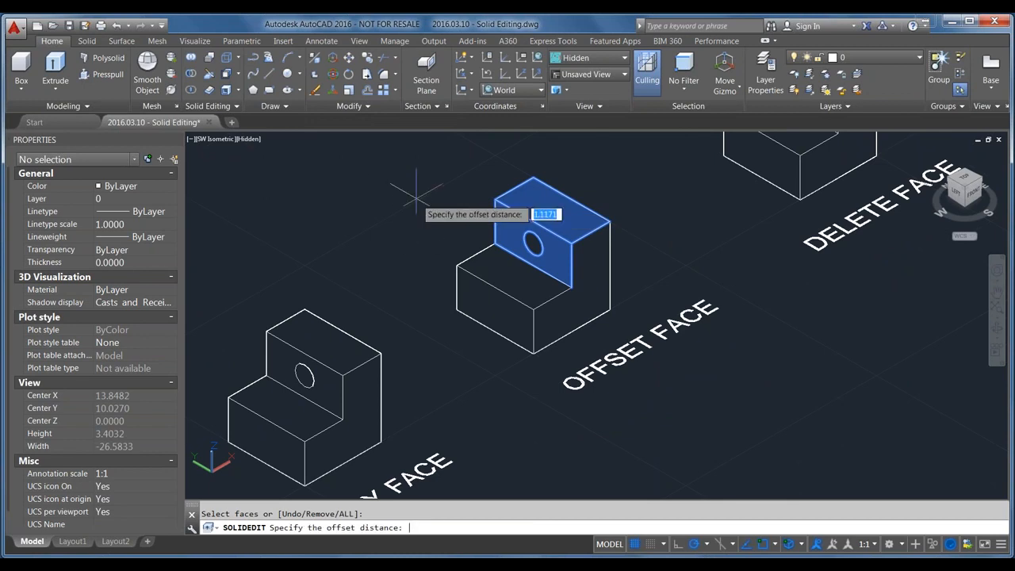
pyautogui.write('1')
pyautogui.press('Return')
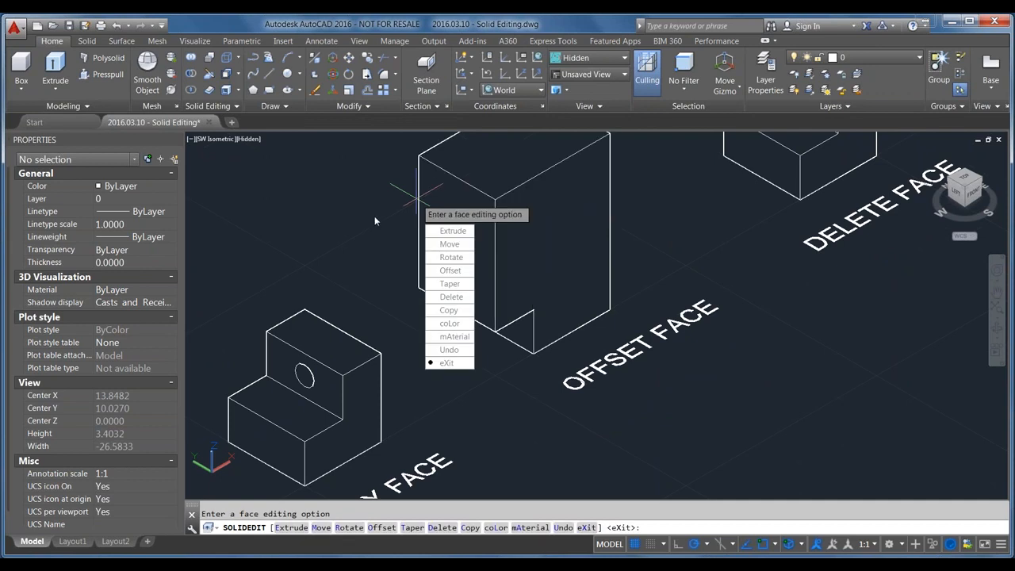
pyautogui.click(448, 363)
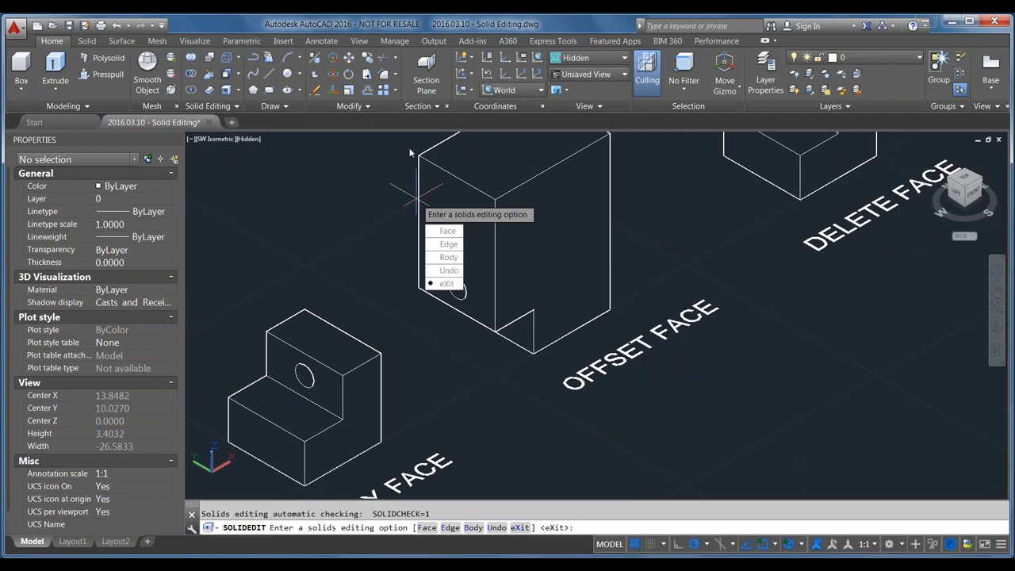
pyautogui.click(449, 283)
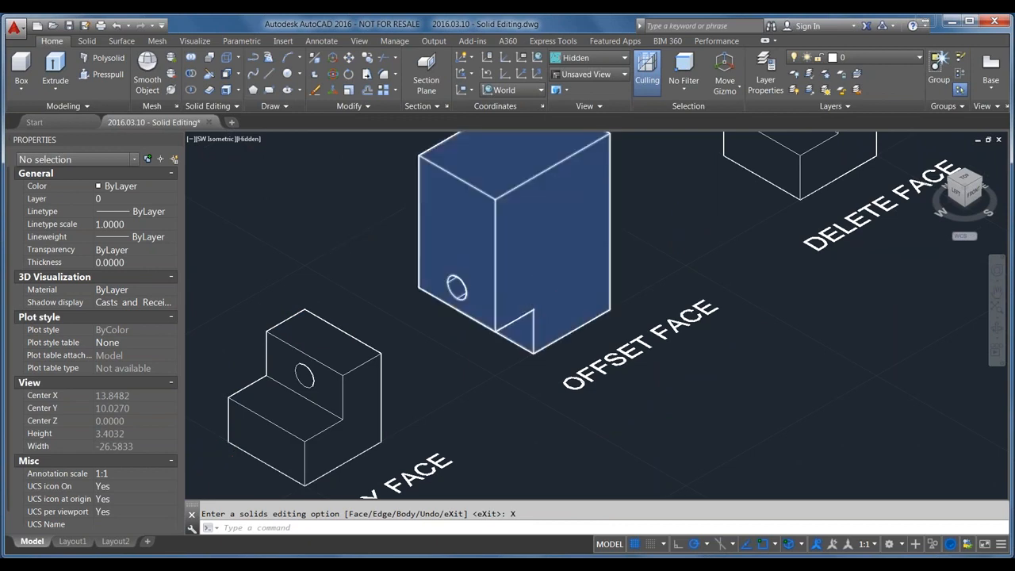
# Look over the enlarged OFFSET FACE block beside its neighbours, and frame the DELETE FACE block up close
pyautogui.scroll(-2, 534, 304)
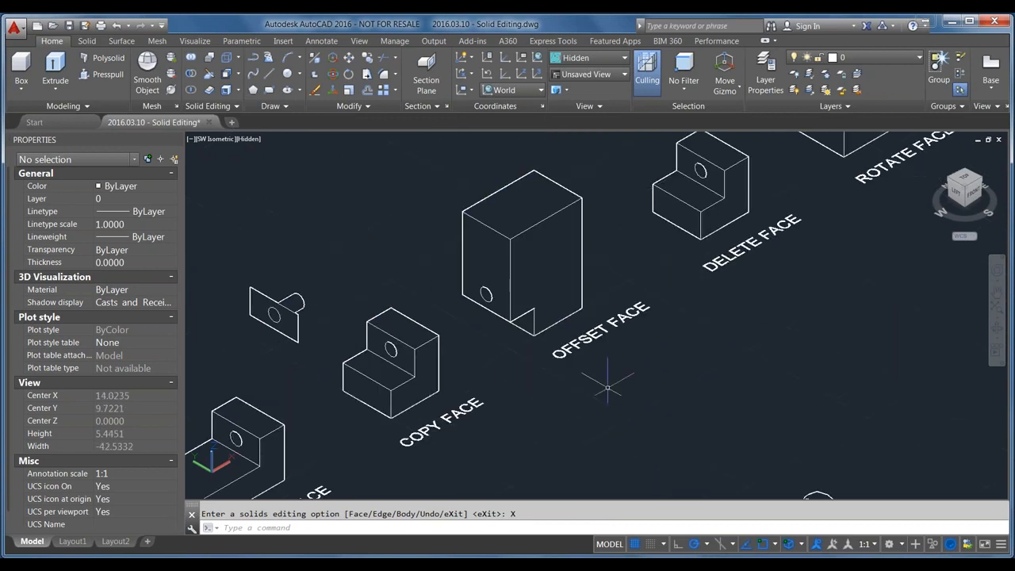
pyautogui.moveTo(813, 252); pyautogui.dragTo(616, 385, button='middle')
pyautogui.press('Escape')
pyautogui.scroll(4, 454, 325)
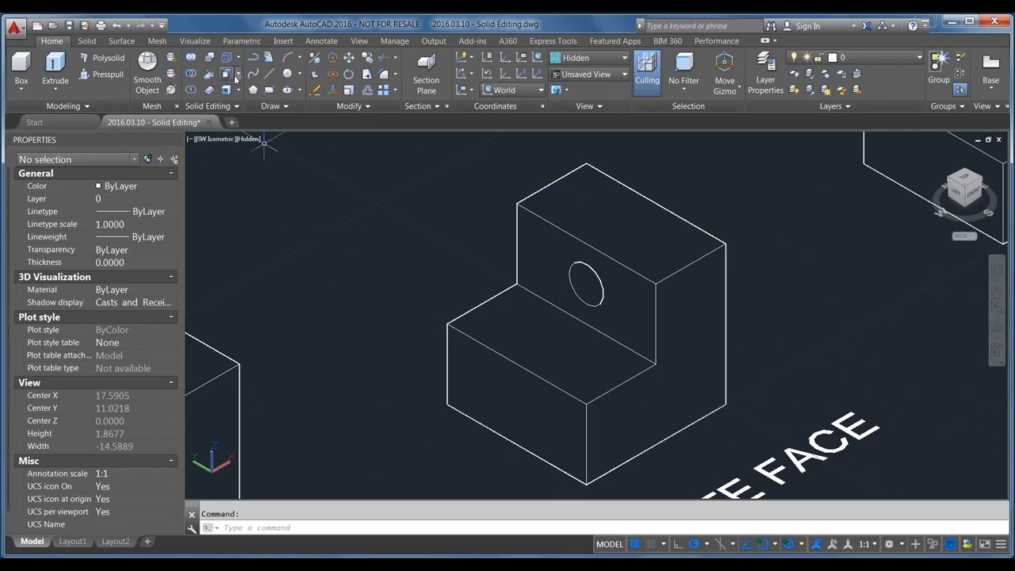
pyautogui.click(237, 74)
pyautogui.click(270, 228)
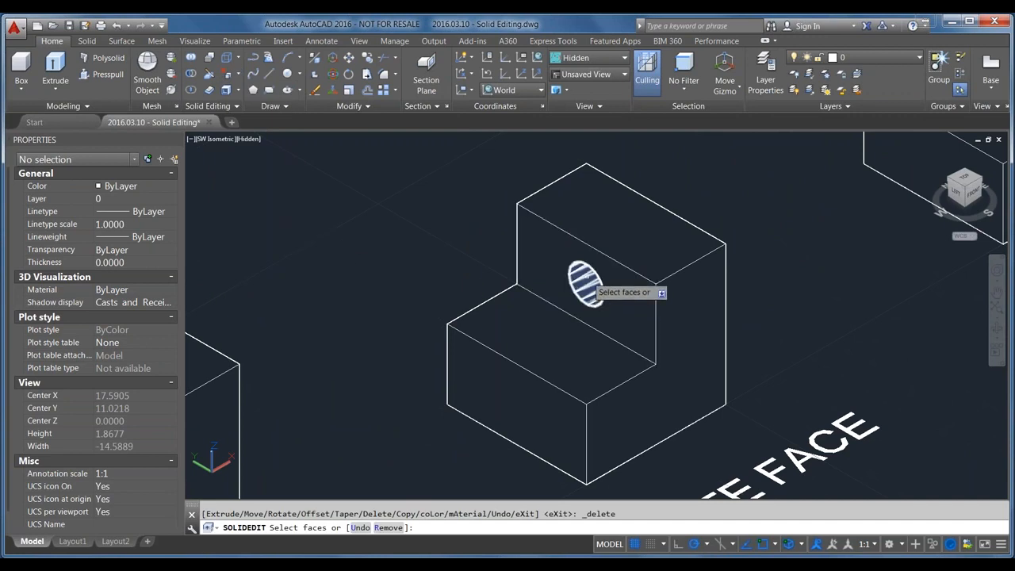
pyautogui.click(587, 276)
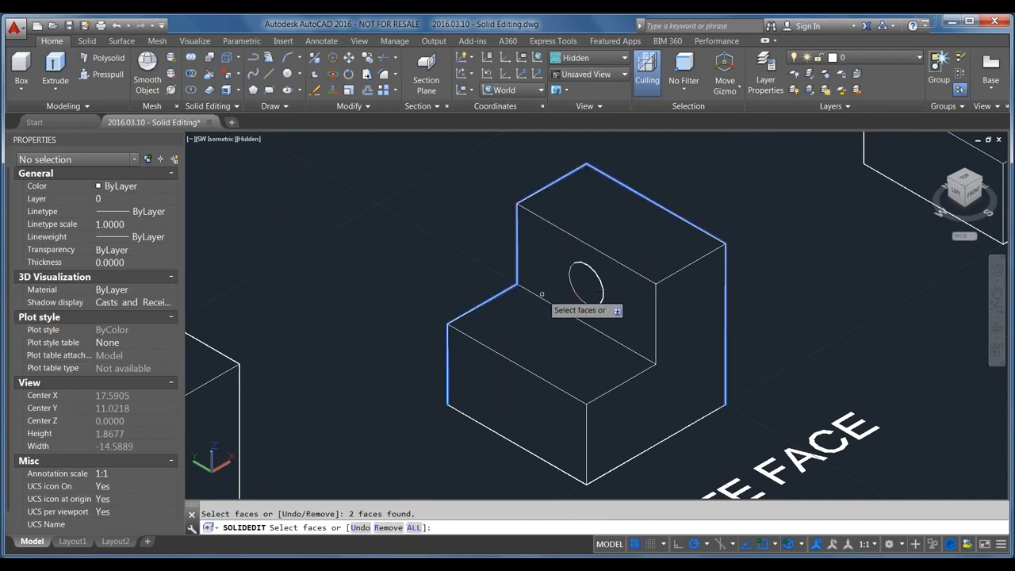
pyautogui.press('Escape')
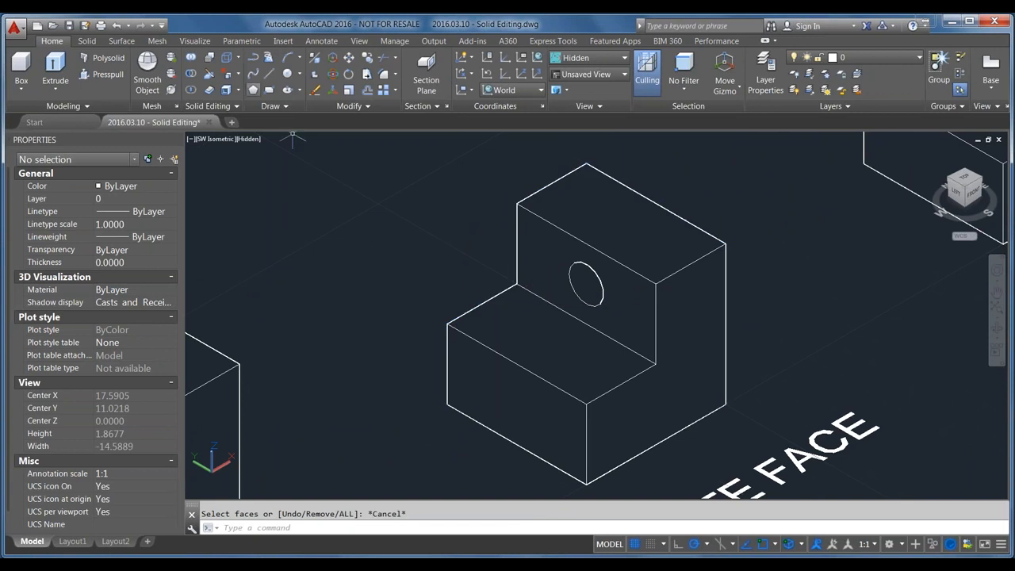
# Delete the cylindrical hole face from the DELETE FACE block and exit solid editing
pyautogui.click(226, 75)
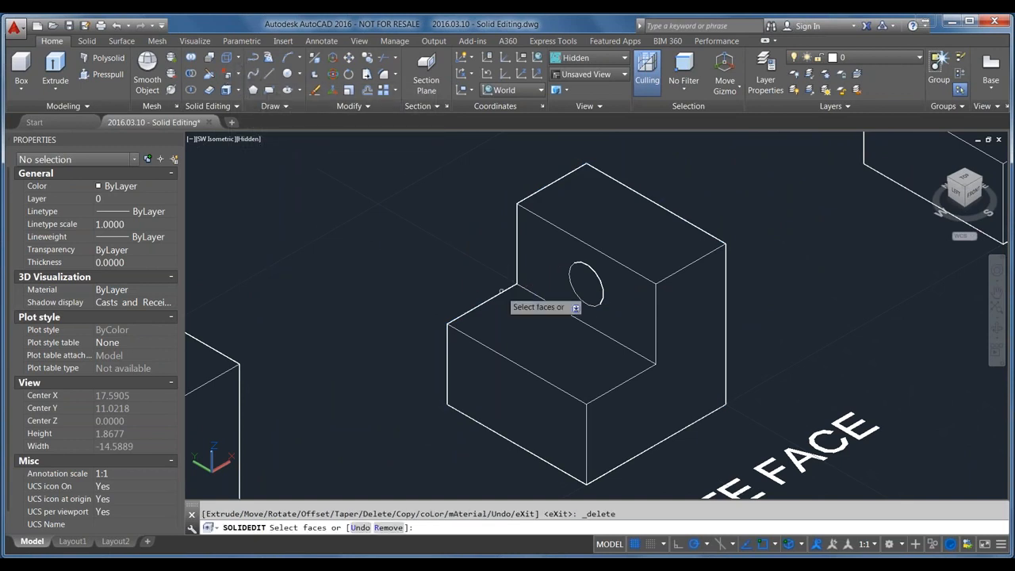
pyautogui.click(593, 284)
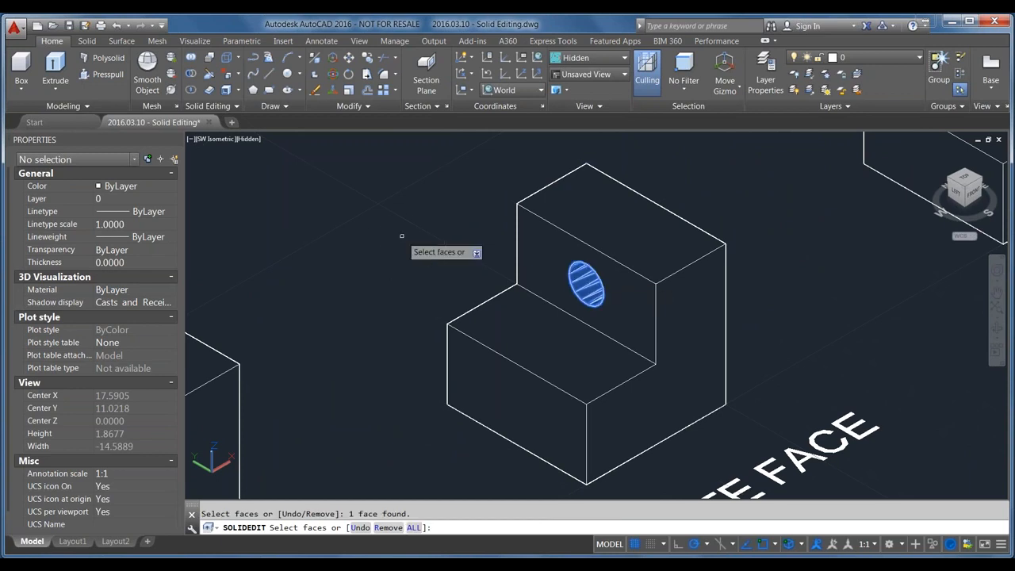
pyautogui.press('Return')
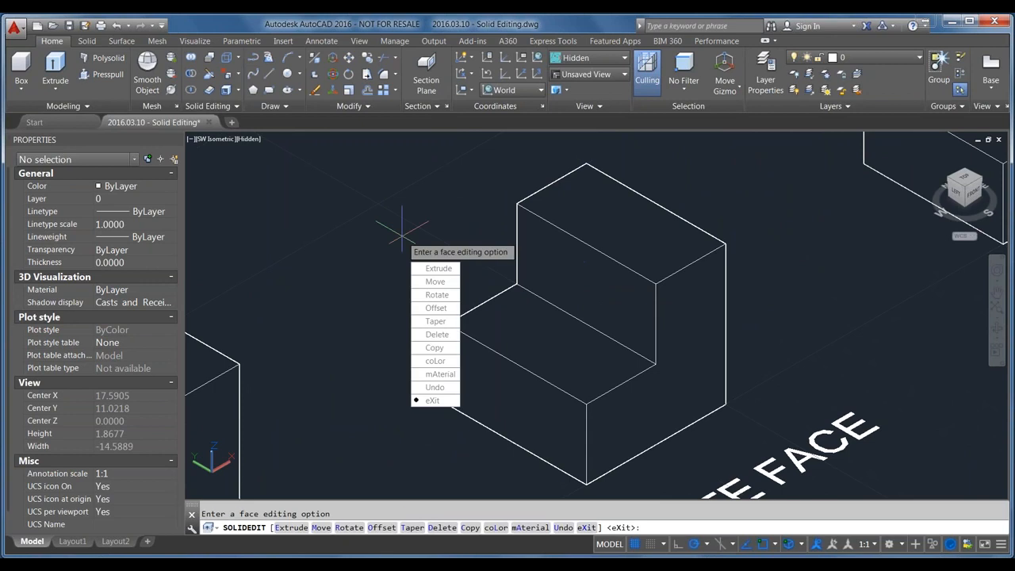
pyautogui.press('Return')
pyautogui.press('Return')
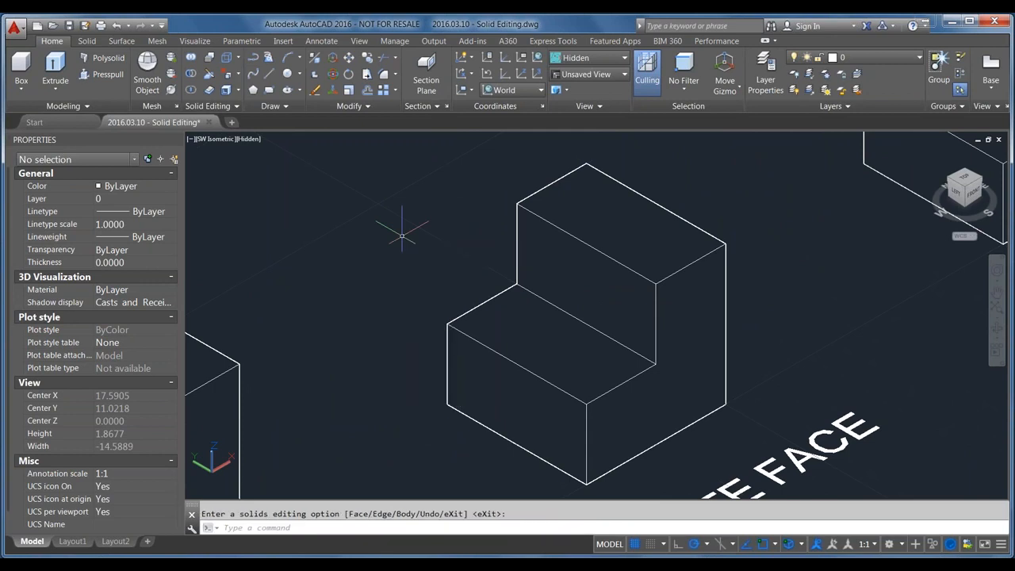
# Examine the DELETE FACE block and its neighbours from an orbited viewpoint and restore the SW Isometric view
pyautogui.scroll(-2, 593, 252)
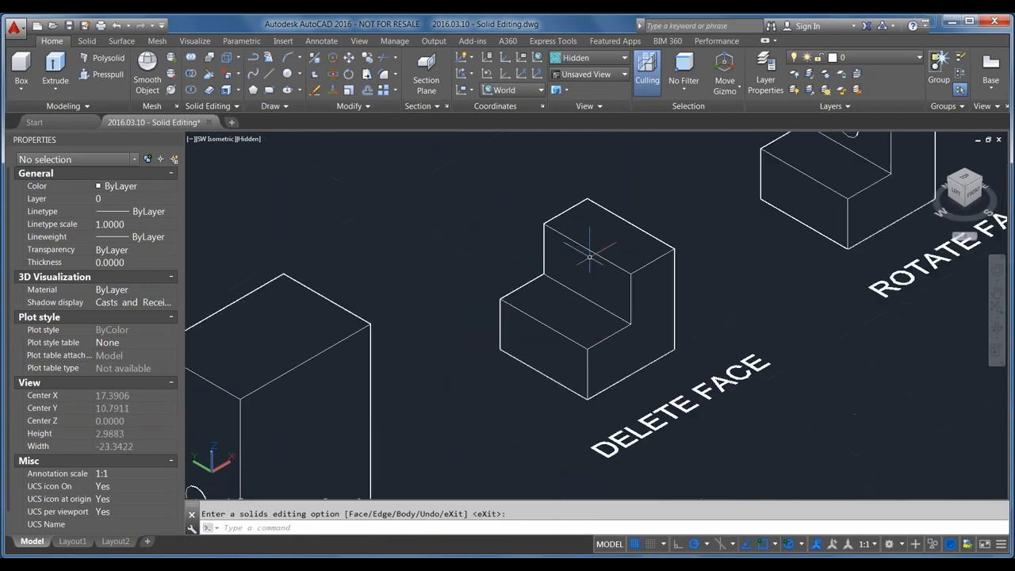
pyautogui.keyDown('shift'); pyautogui.moveTo(773, 297); pyautogui.dragTo(605, 333, button='middle'); pyautogui.keyUp('shift')
pyautogui.scroll(-2, 605, 334)
pyautogui.keyDown('shift'); pyautogui.moveTo(589, 287); pyautogui.dragTo(648, 257, button='middle'); pyautogui.keyUp('shift')
pyautogui.click(983, 188)
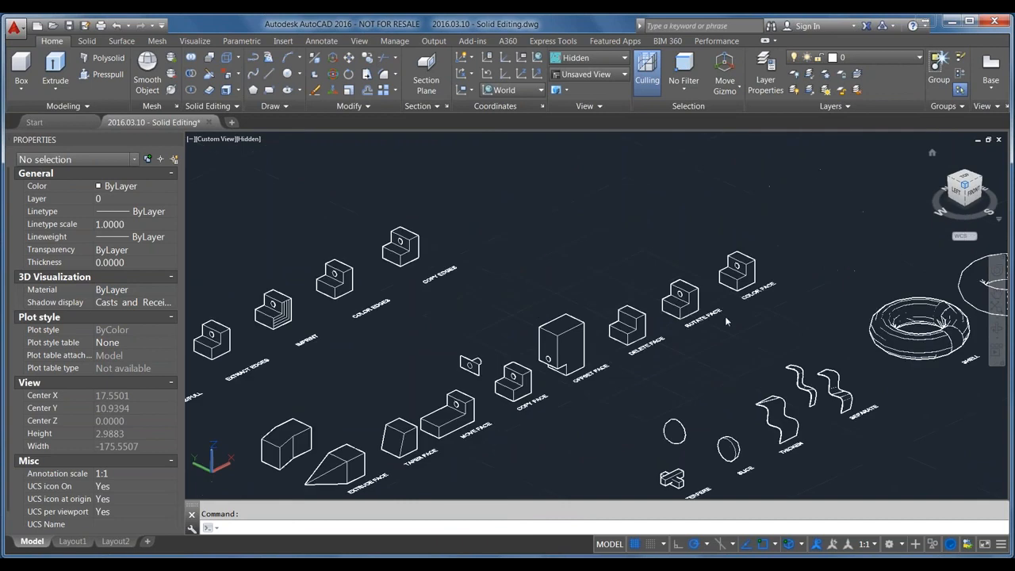
# Rotate the lower front face of the ROTATE FACE block by 15 degrees about a two-point axis picked from its lower edge to its upper edge
pyautogui.scroll(5, 656, 313)
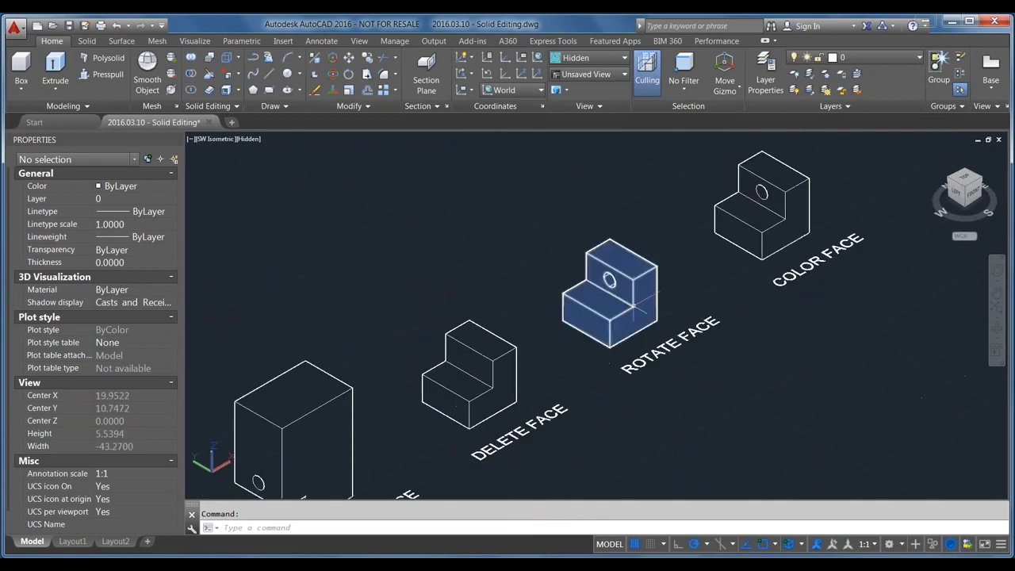
pyautogui.scroll(4, 634, 305)
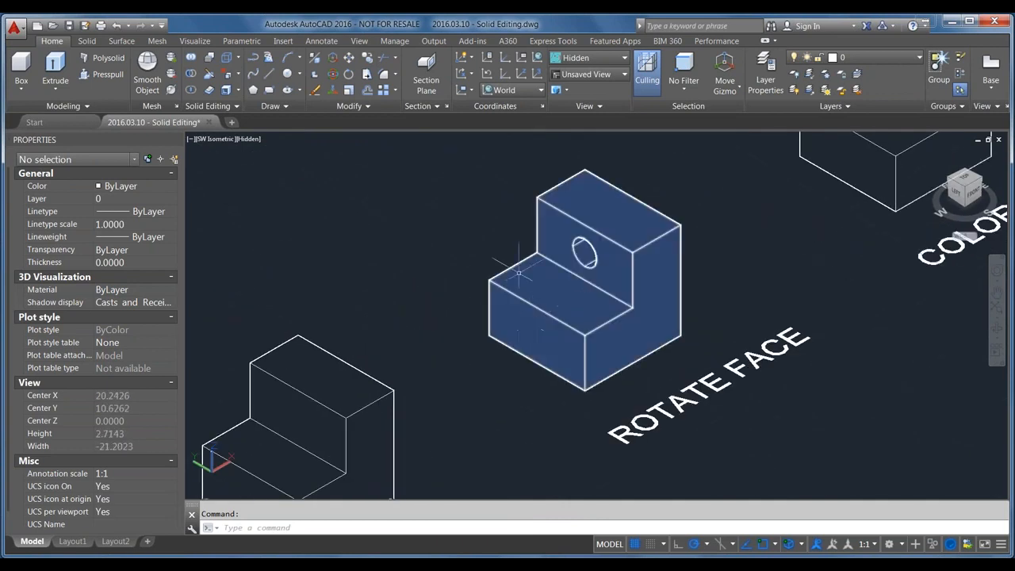
pyautogui.scroll(2, 503, 223)
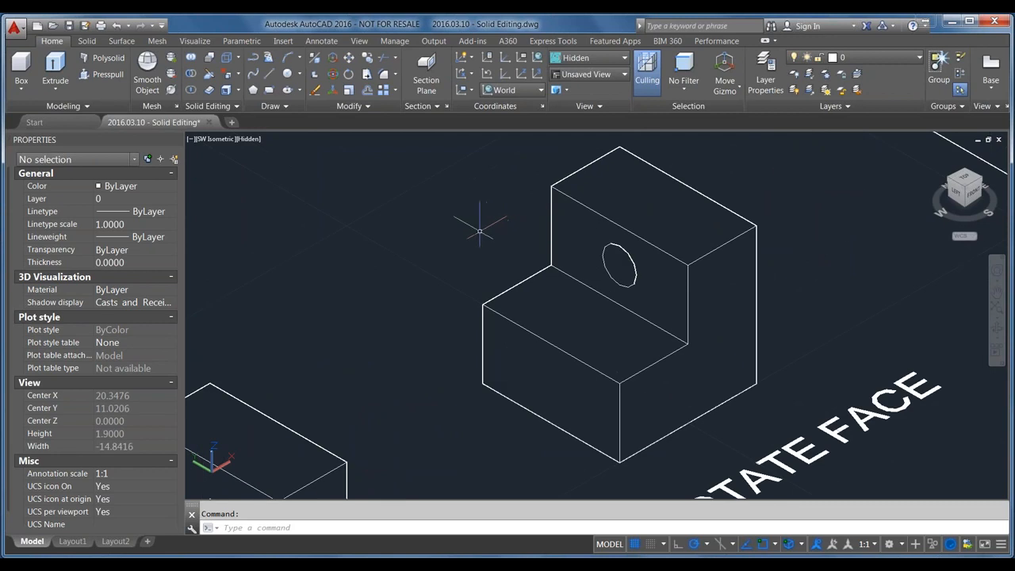
pyautogui.click(238, 76)
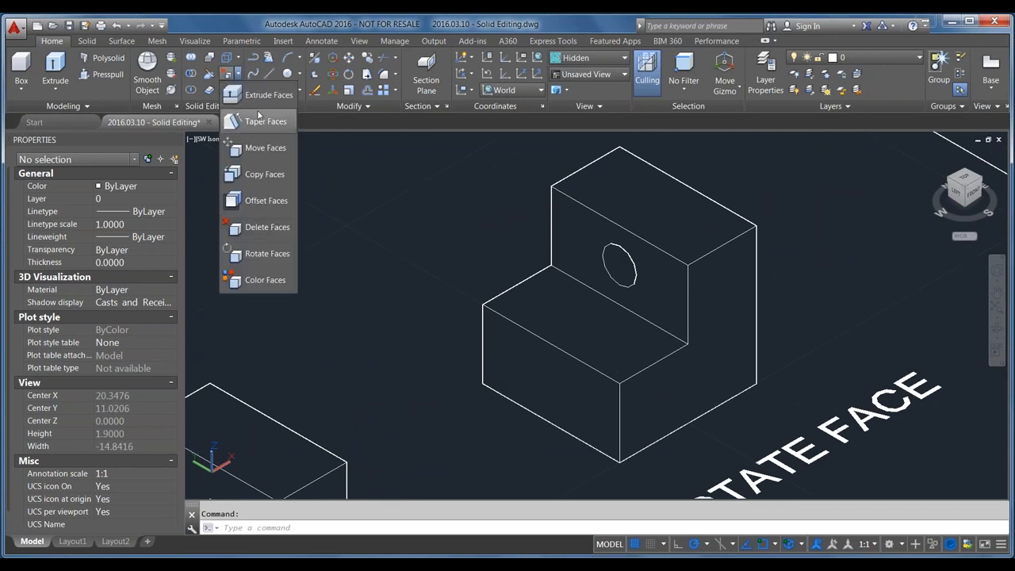
pyautogui.click(266, 253)
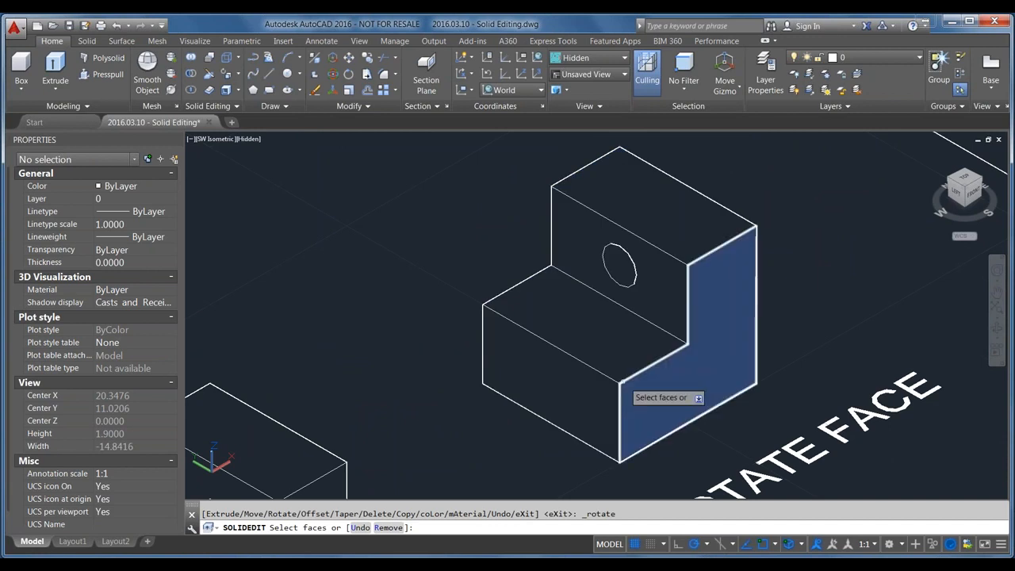
pyautogui.click(522, 368)
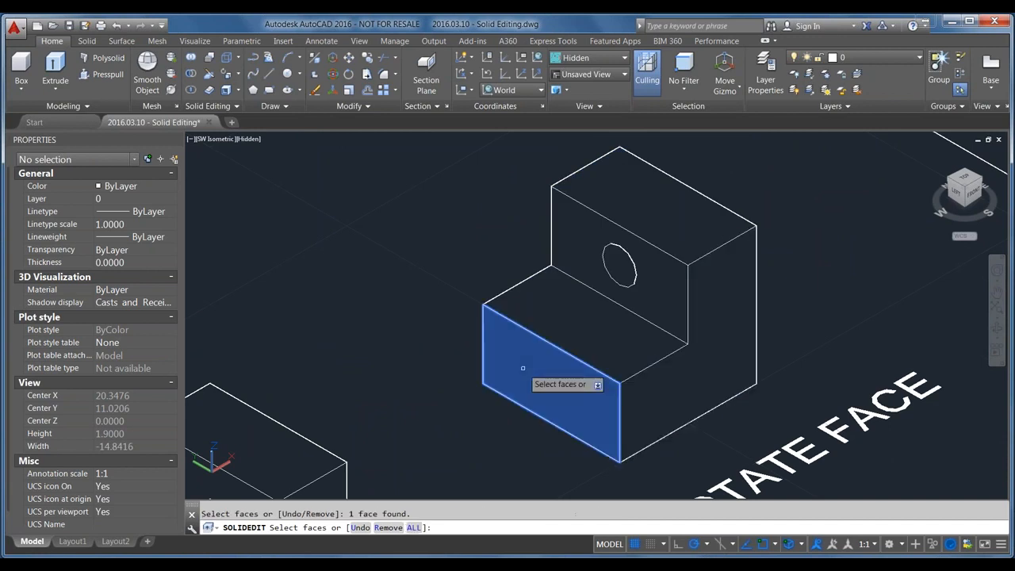
pyautogui.press('Return')
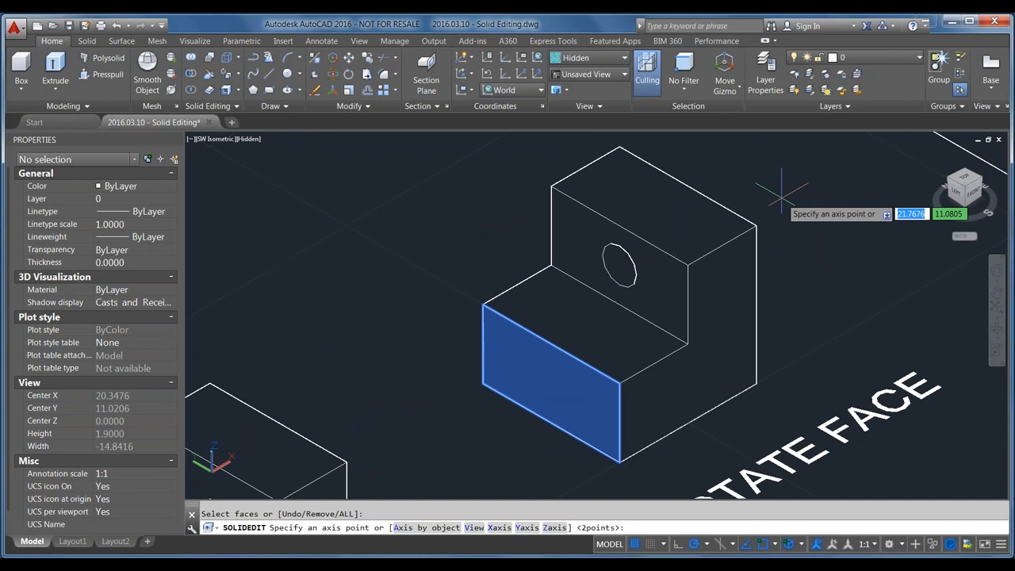
pyautogui.click(545, 417)
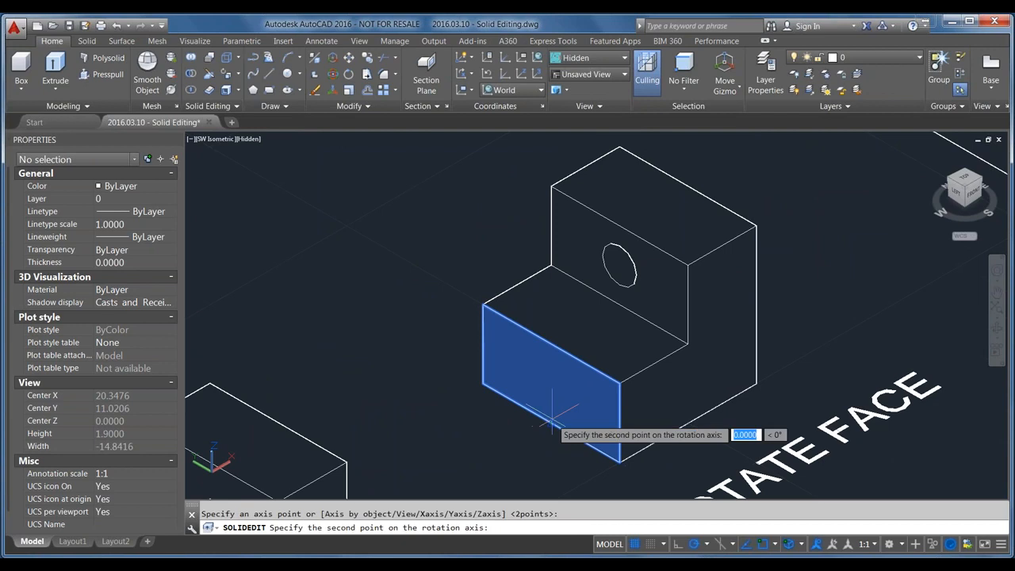
pyautogui.click(551, 346)
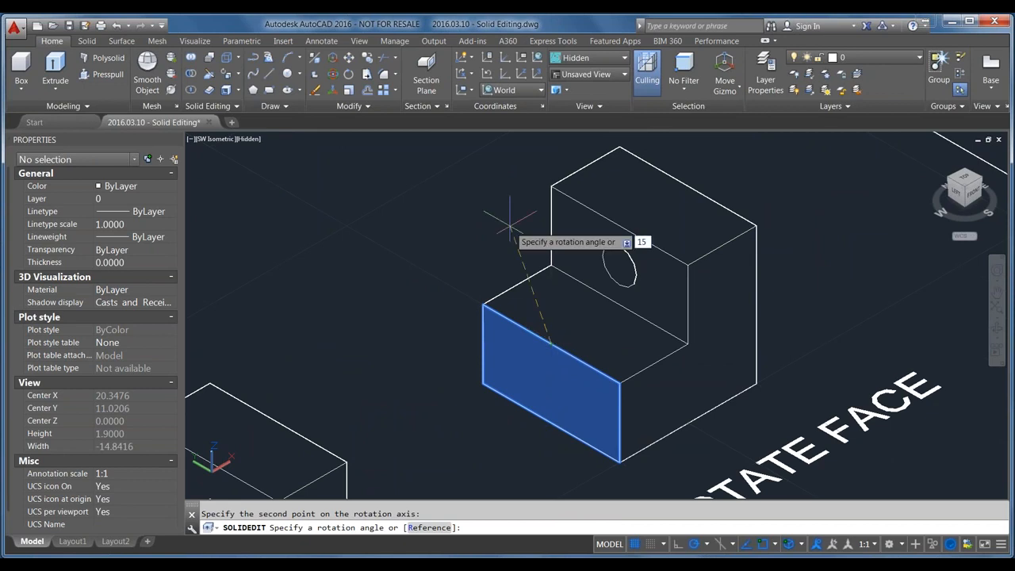
pyautogui.press('Return')
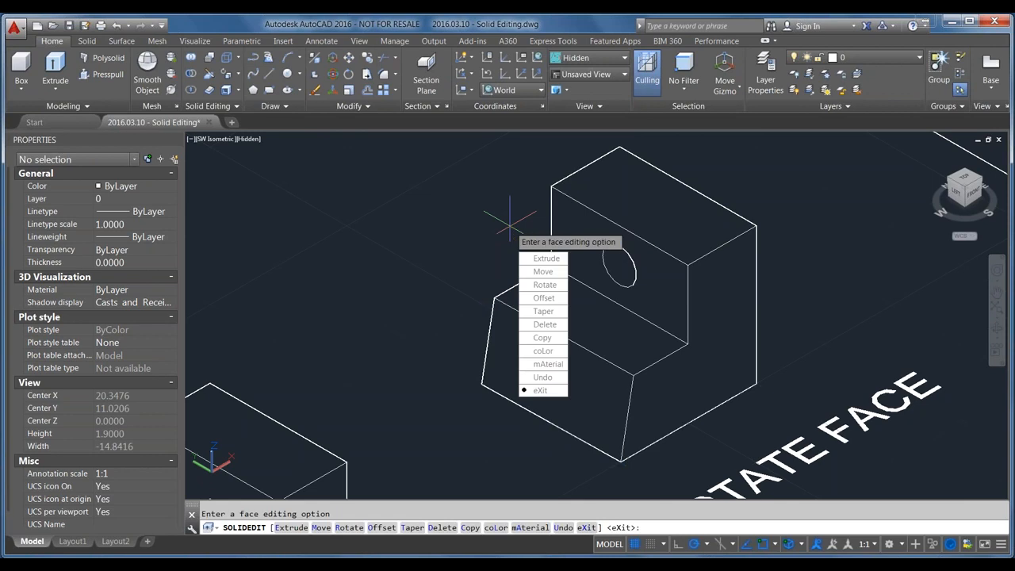
pyautogui.press('Return')
pyautogui.press('Return')
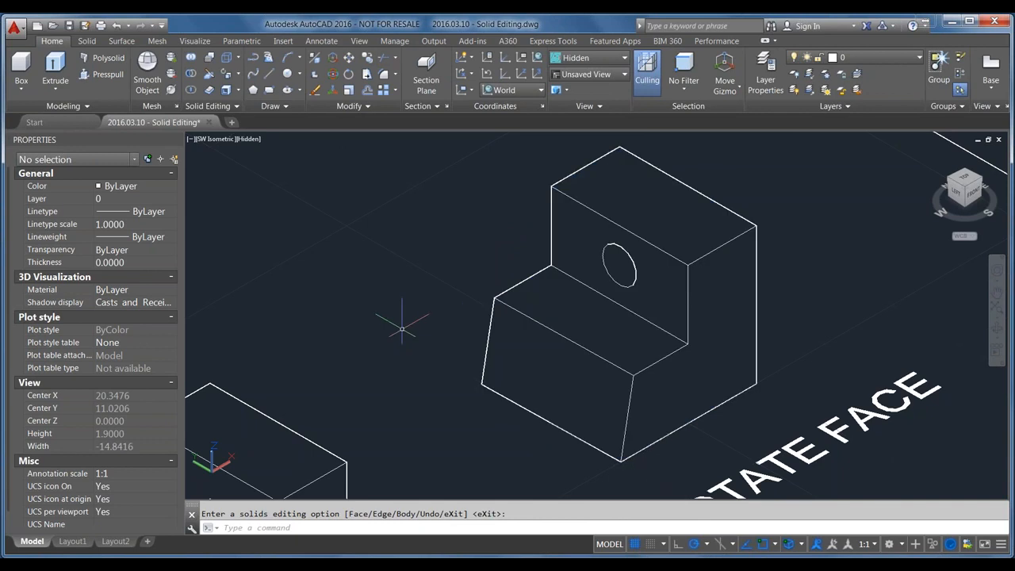
# Color the upper front face around the hole on the COLOR FACE block red (index color 1) and exit solid editing
pyautogui.scroll(-5, 403, 325)
pyautogui.scroll(5, 565, 256)
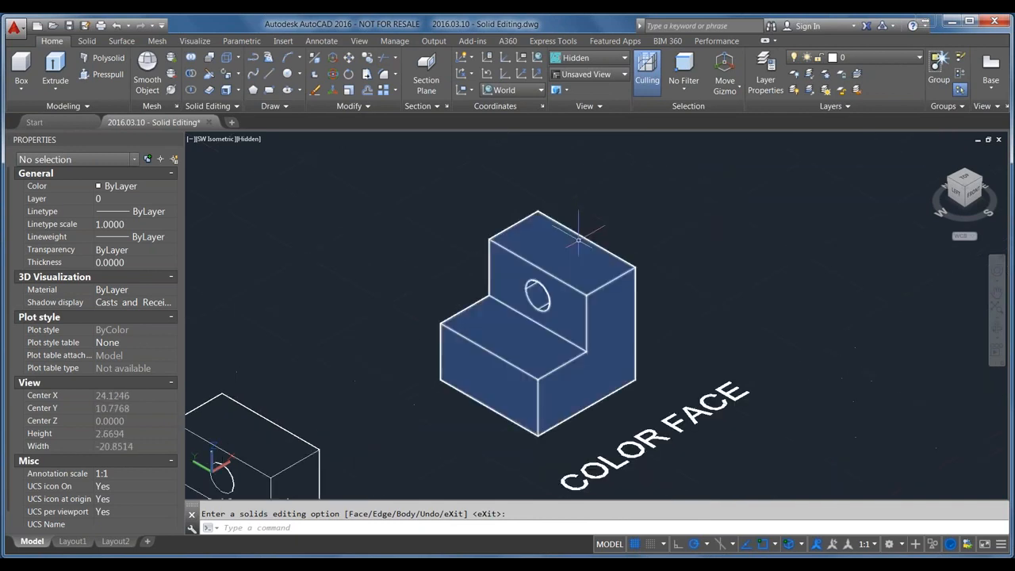
pyautogui.scroll(-3, 577, 273)
pyautogui.scroll(2, 579, 278)
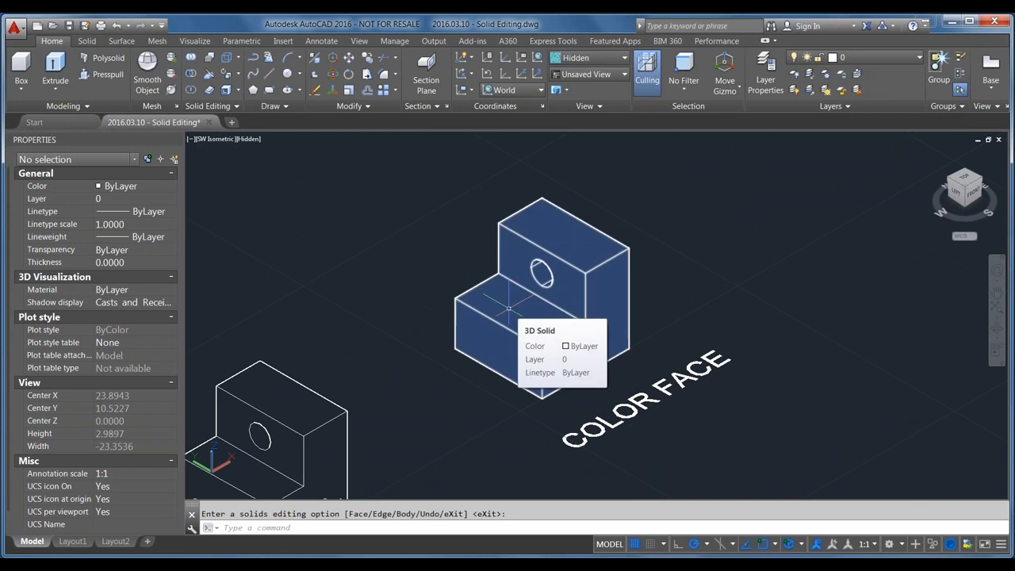
pyautogui.click(239, 75)
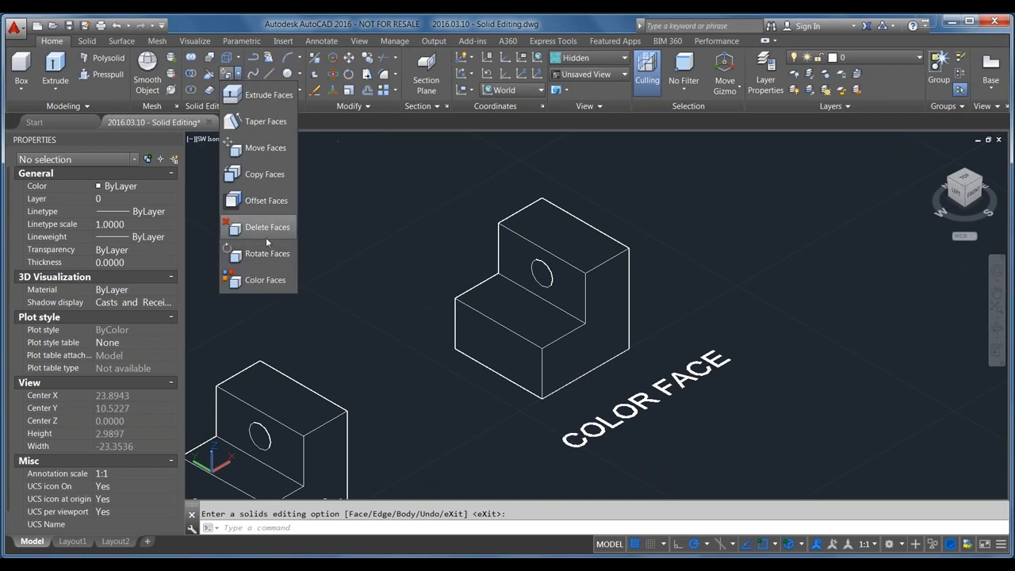
pyautogui.click(262, 280)
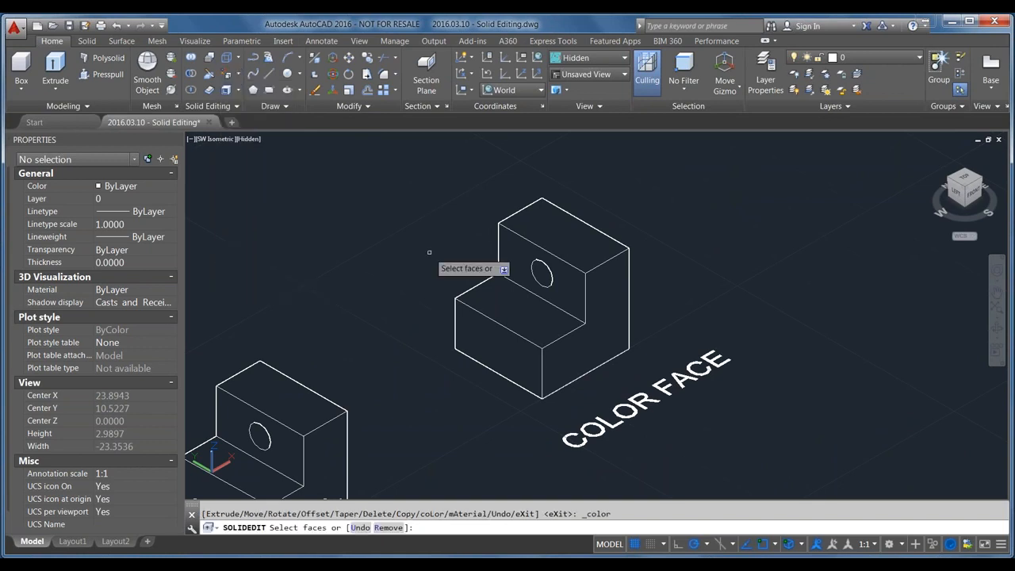
pyautogui.click(510, 255)
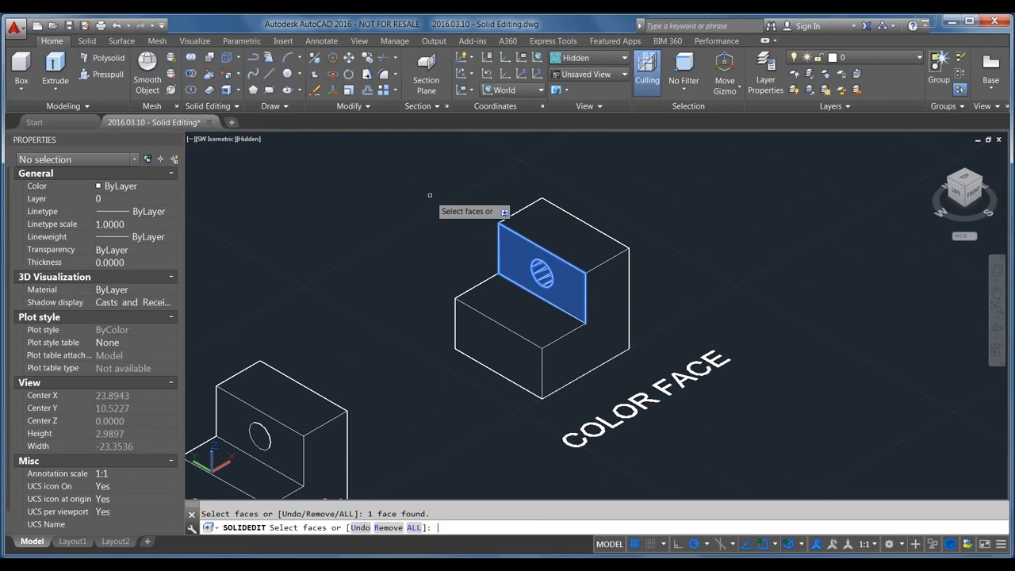
pyautogui.press('Return')
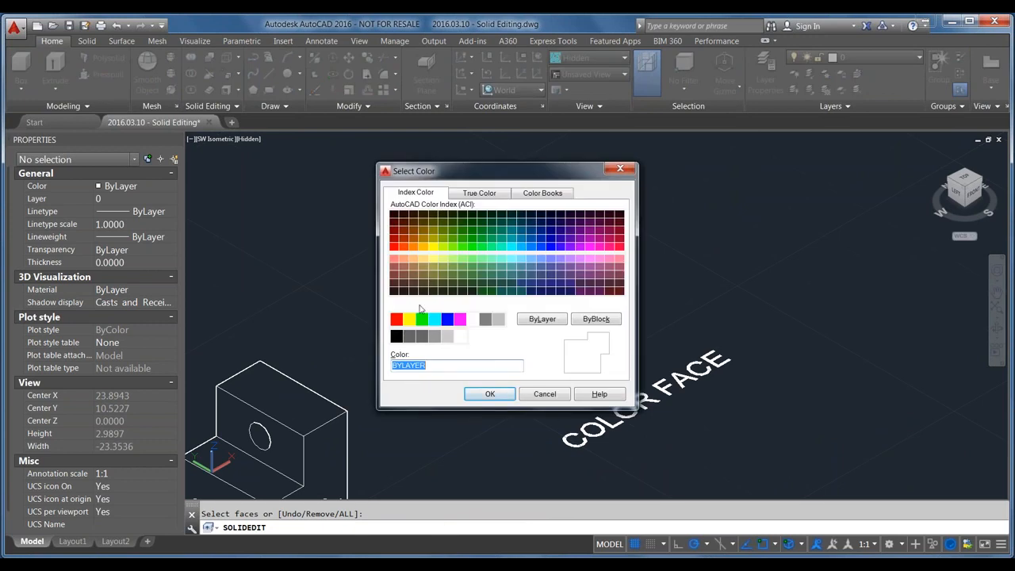
pyautogui.click(397, 319)
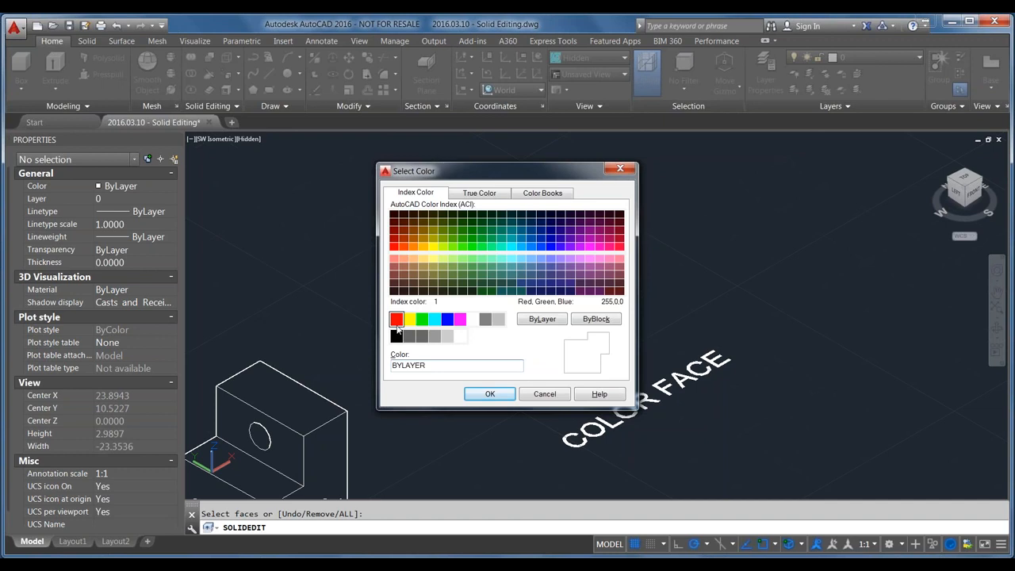
pyautogui.click(485, 394)
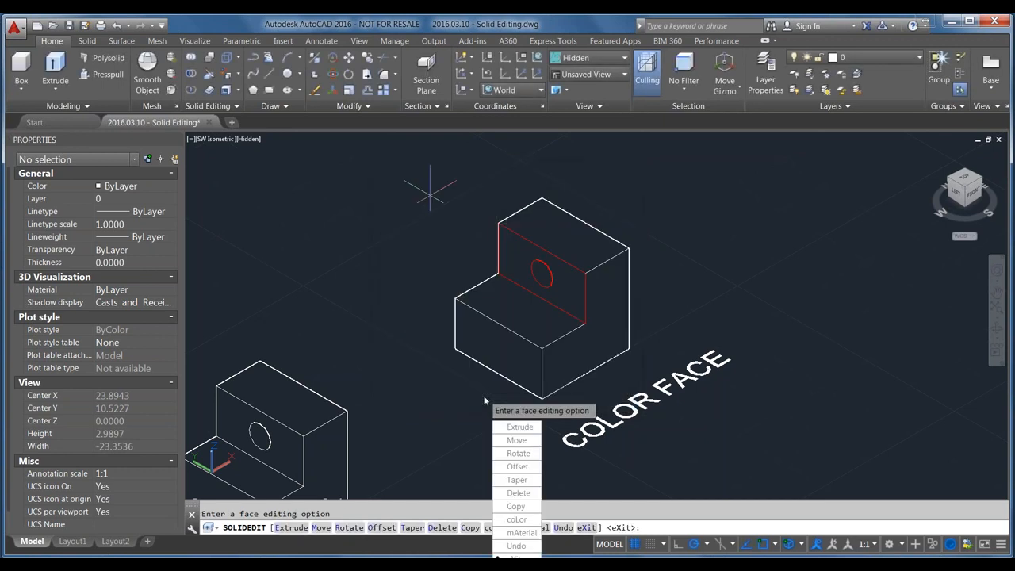
pyautogui.press('Escape')
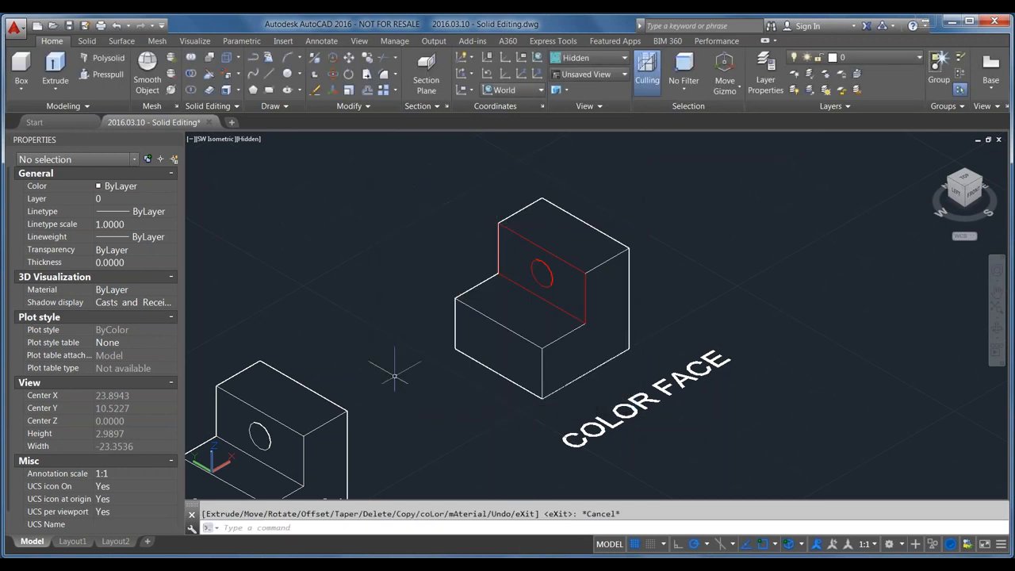
# Show the solids in the Shaded visual style and examine the colored face of the COLOR FACE block
pyautogui.click(249, 141)
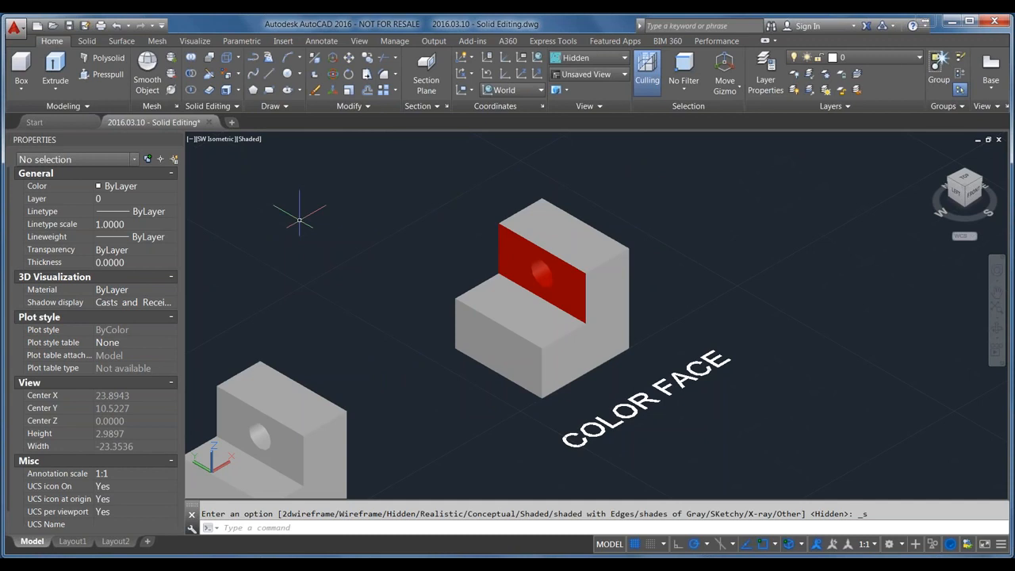
pyautogui.scroll(2, 454, 258)
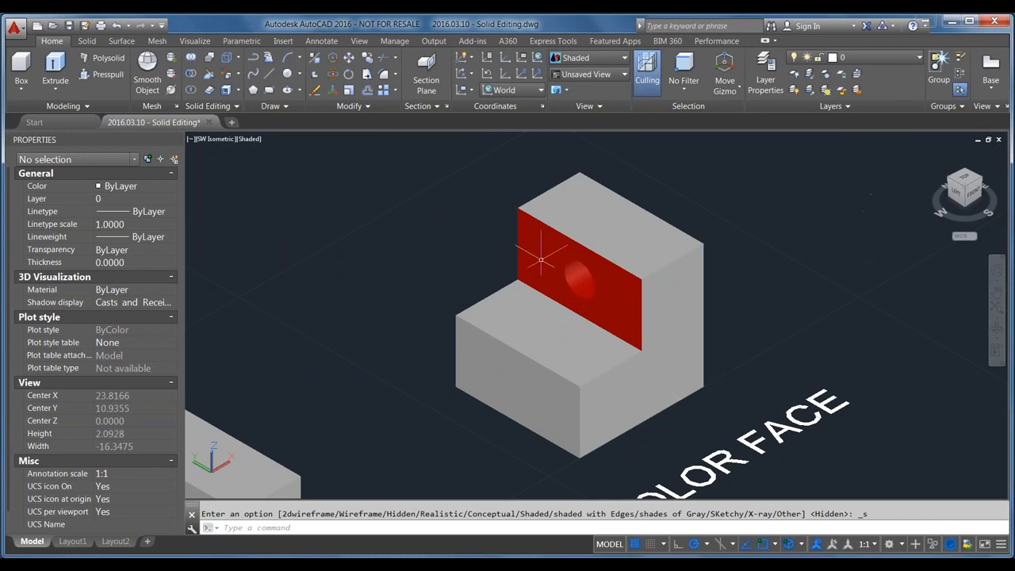
pyautogui.scroll(-4, 654, 220)
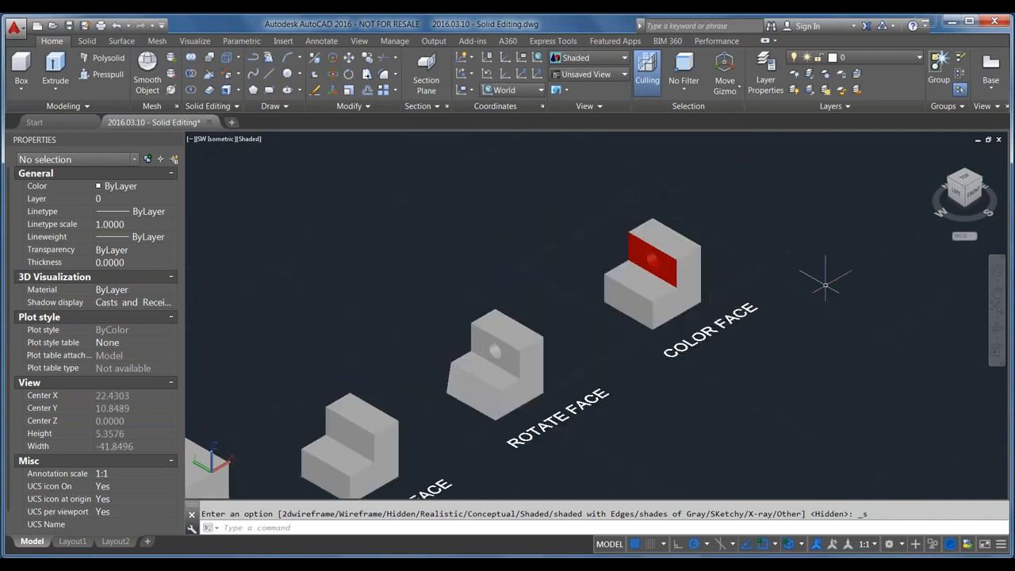
pyautogui.scroll(-6, 825, 285)
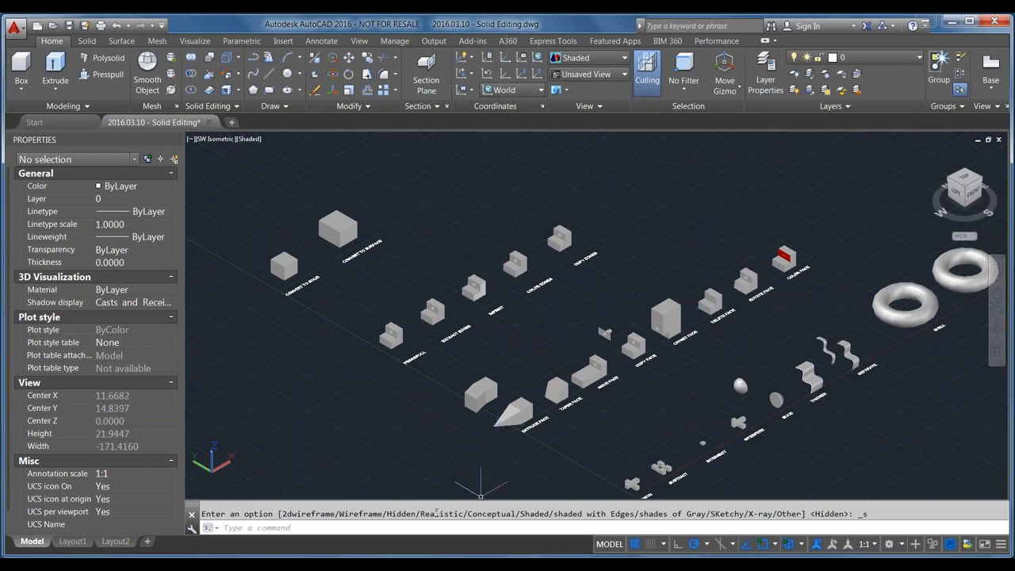
# Frame the PRESS/PULL block up close and set the visual style to Hidden
pyautogui.moveTo(437, 363); pyautogui.dragTo(511, 382, button='middle')
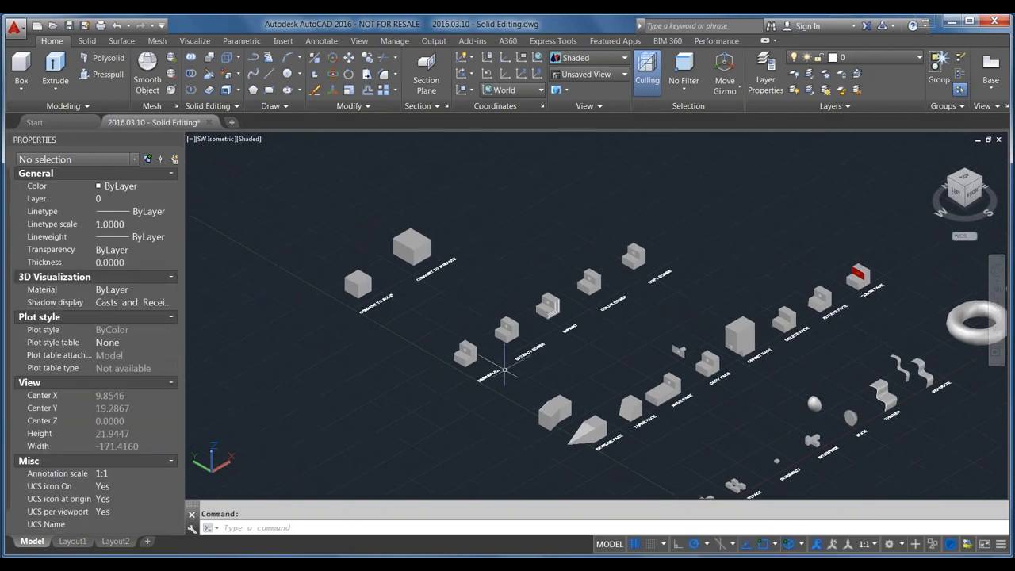
pyautogui.scroll(2, 489, 361)
pyautogui.scroll(2, 452, 362)
pyautogui.scroll(2, 447, 379)
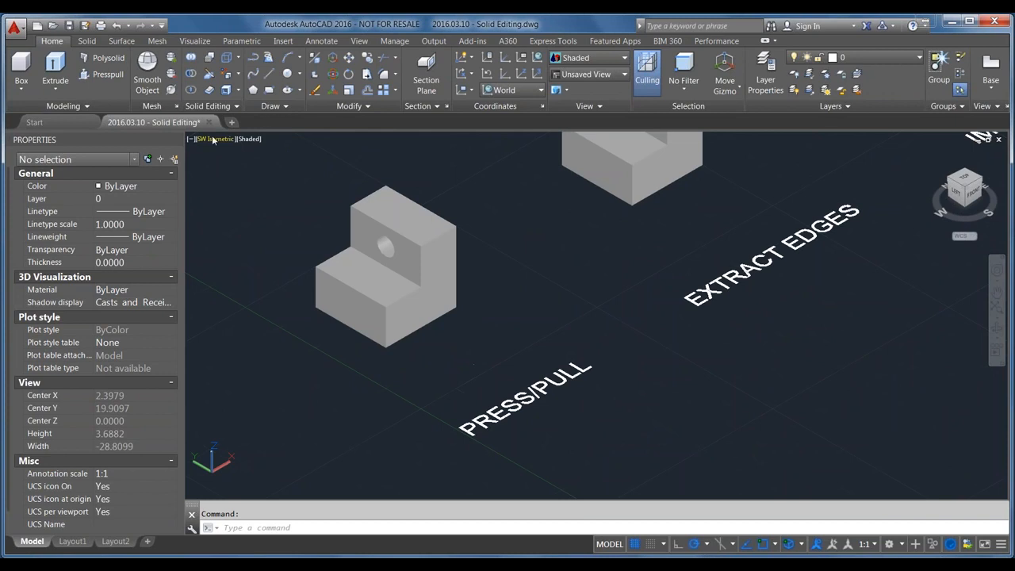
pyautogui.click(246, 140)
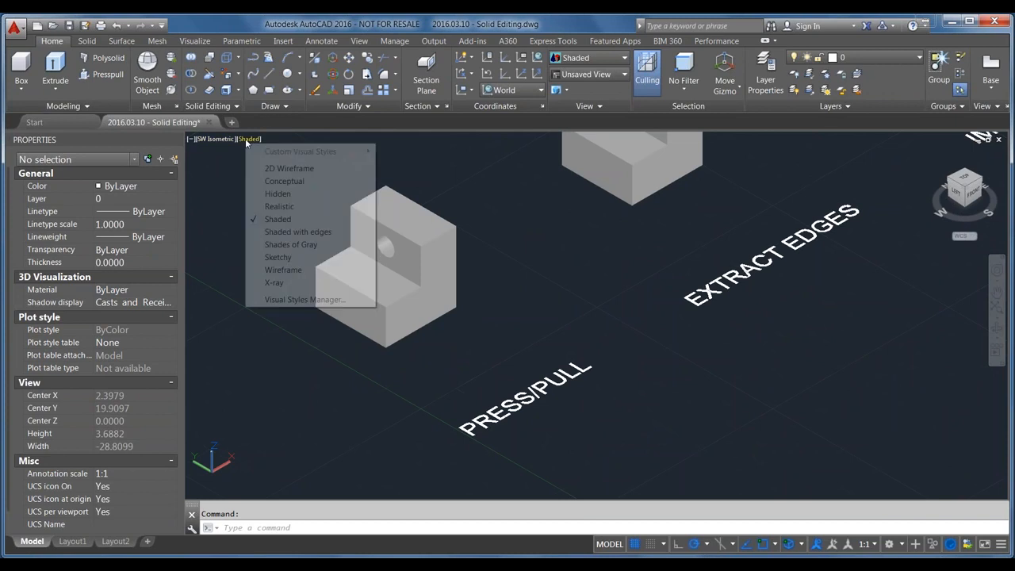
pyautogui.click(274, 193)
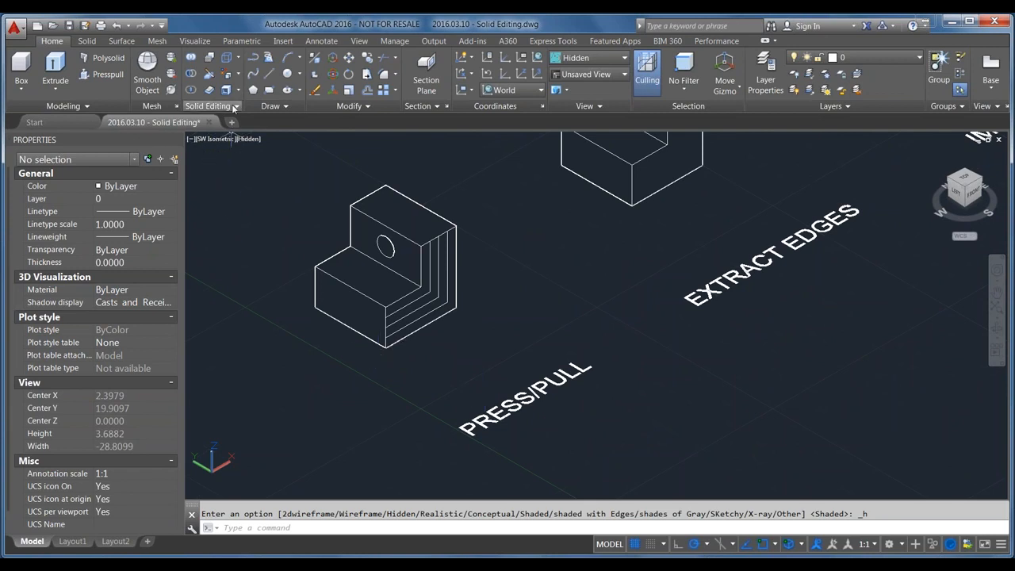
# Press/pull the outermost L-shaped strip on the side face of the PRESS/PULL block outward by 1
pyautogui.click(95, 74)
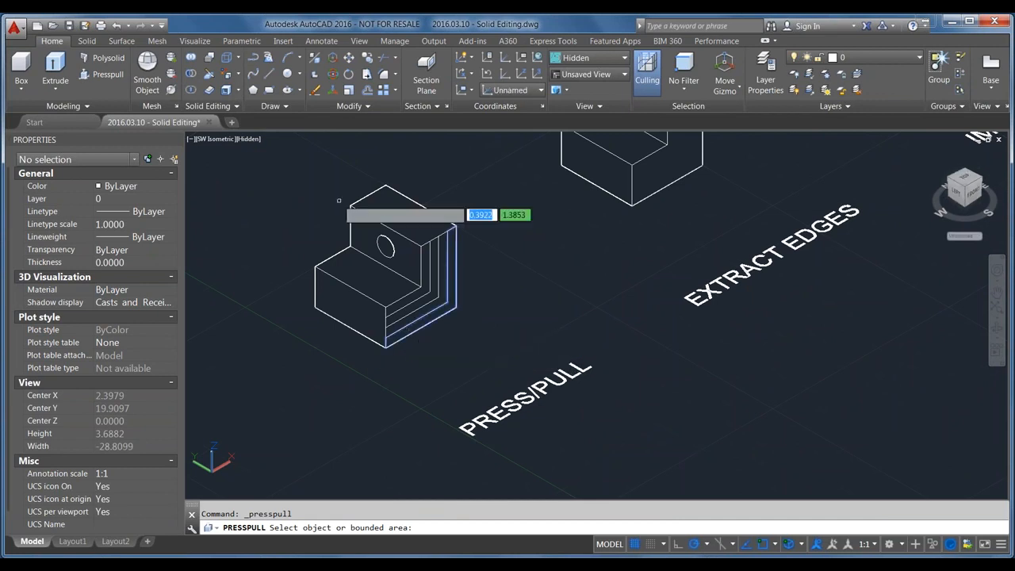
pyautogui.scroll(3, 333, 208)
pyautogui.scroll(-2, 308, 333)
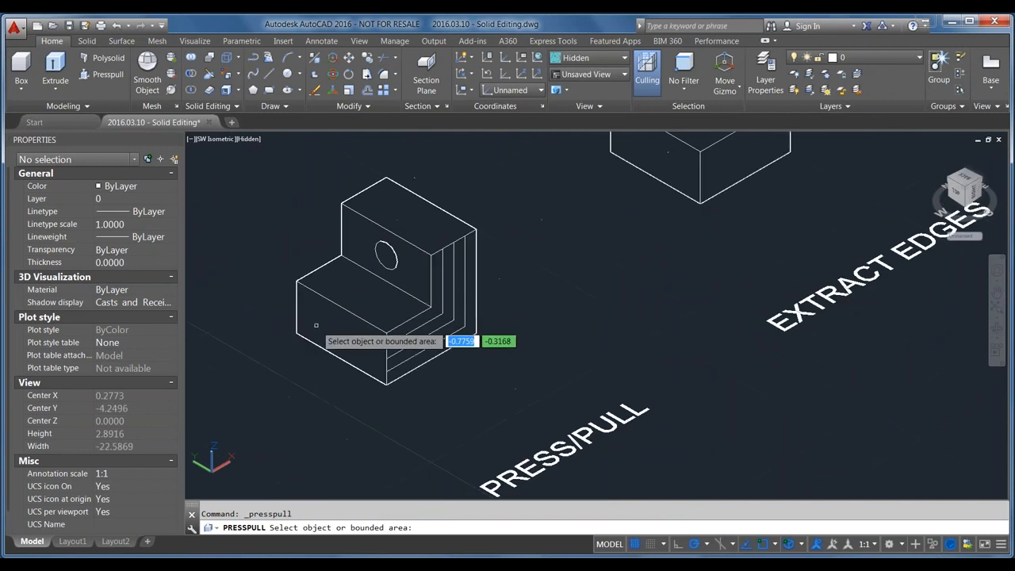
pyautogui.scroll(2, 302, 287)
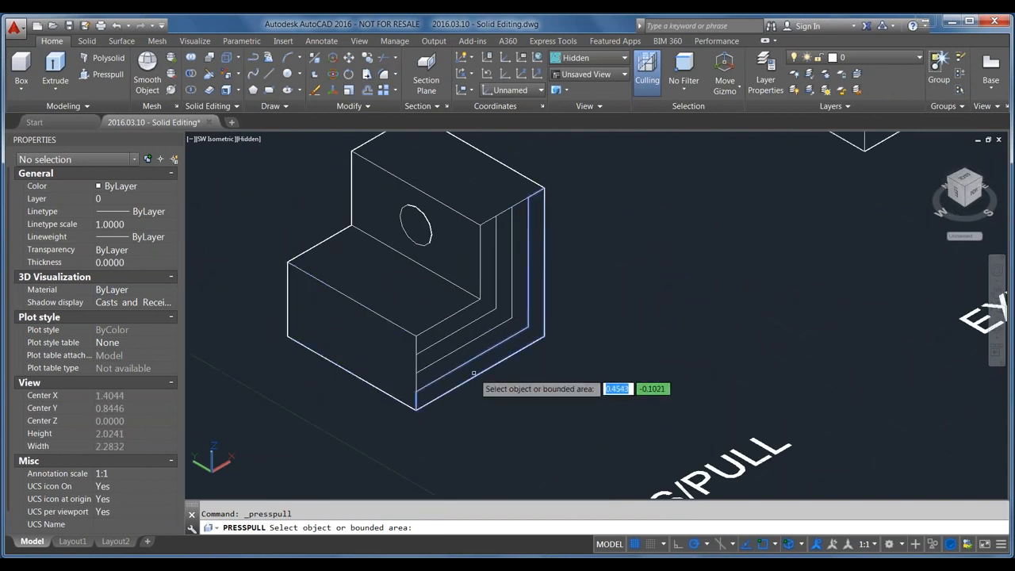
pyautogui.click(474, 375)
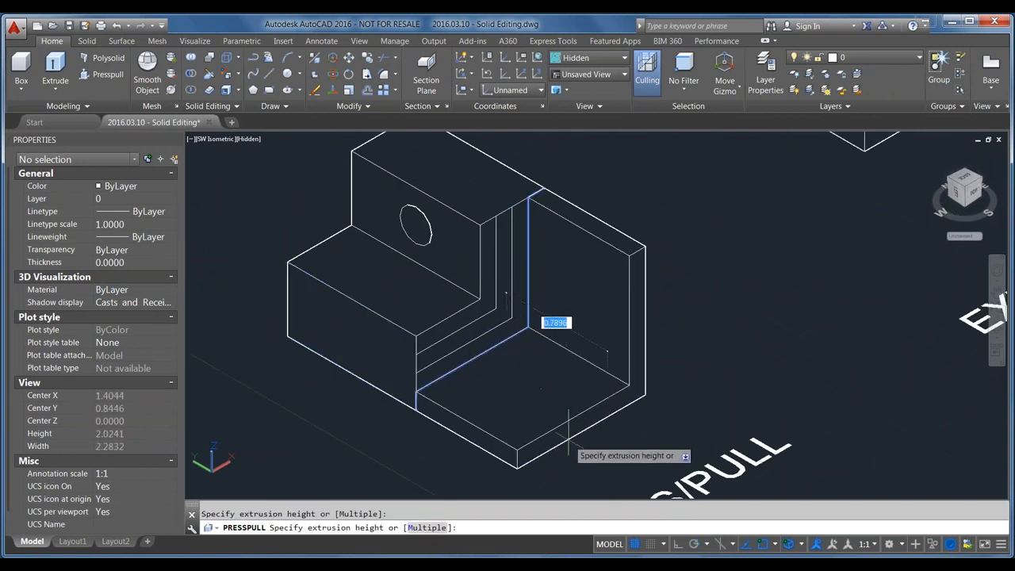
pyautogui.write('1')
pyautogui.press('Return')
# Press/pull the next two inner L-shaped strips outward by successively shorter heights to form steps on the side face
pyautogui.click(536, 396)
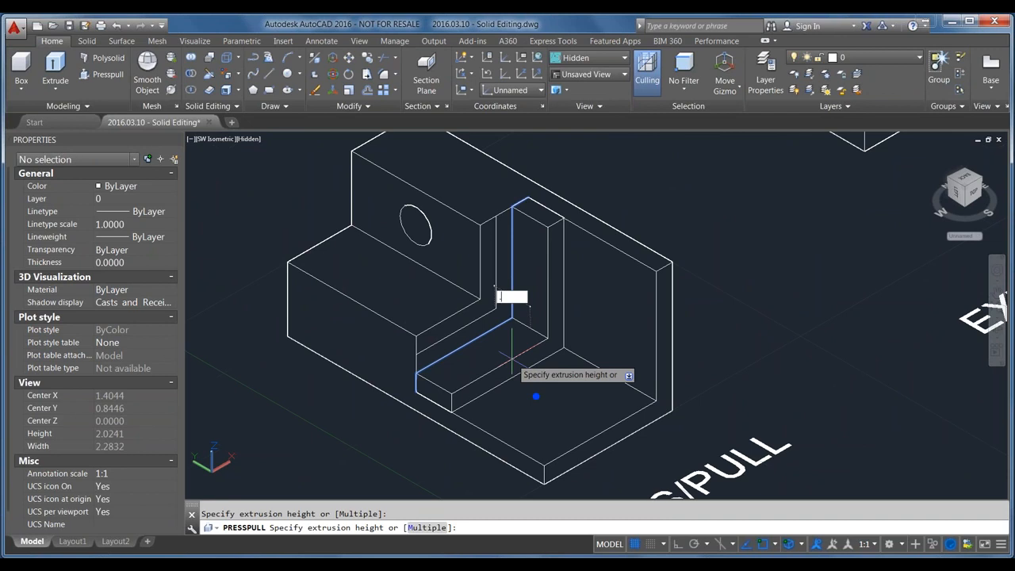
pyautogui.press('Return')
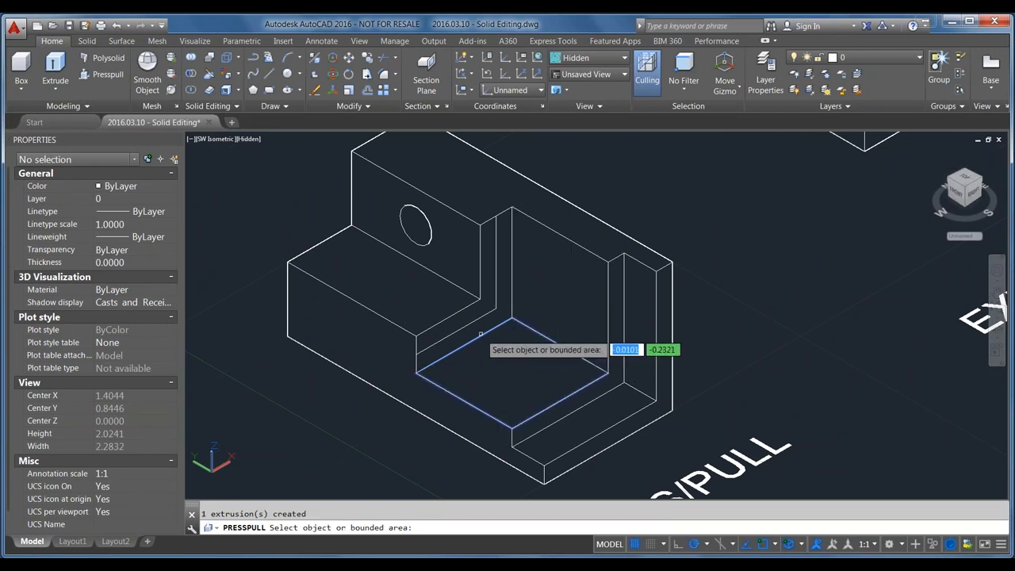
pyautogui.click(501, 349)
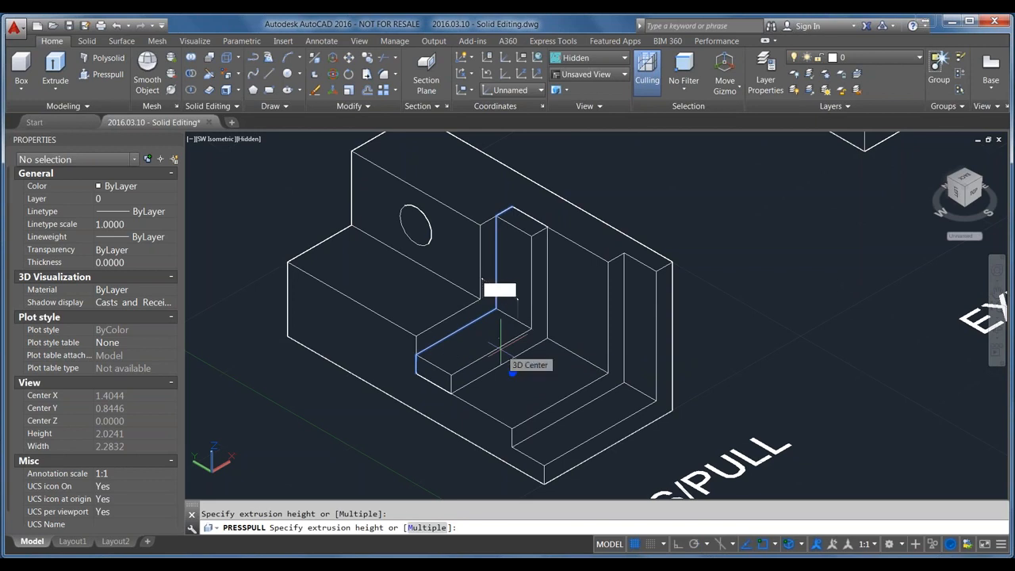
pyautogui.press('Return')
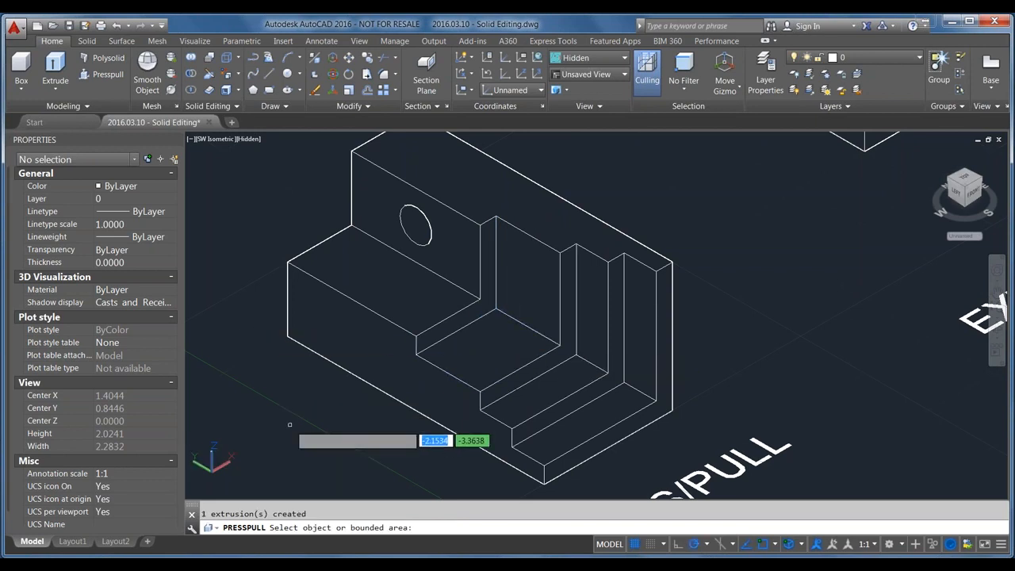
# Press/pull the lower front face of the PRESS/PULL block outward to lengthen its base and steps
pyautogui.scroll(-3, 348, 365)
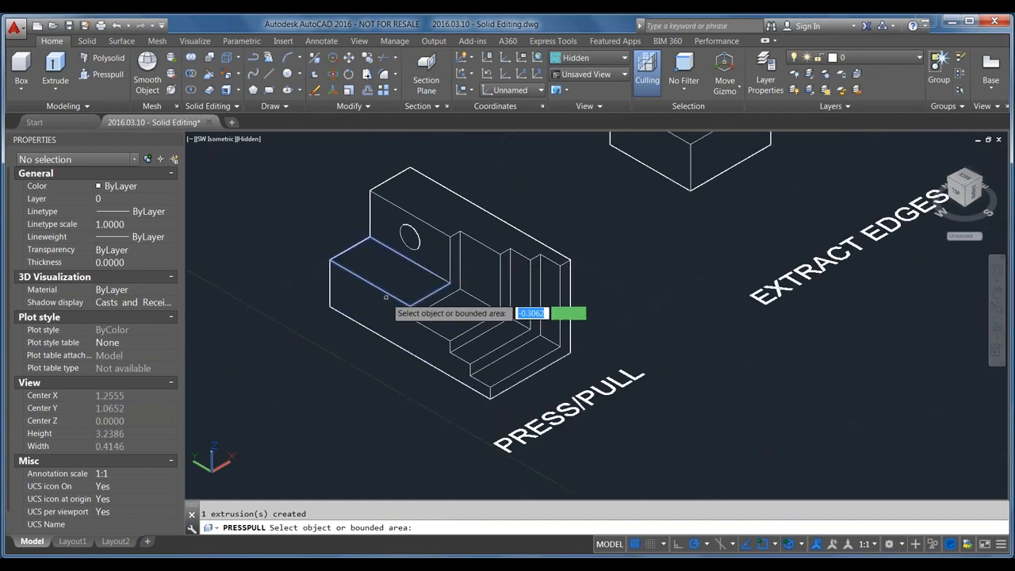
pyautogui.click(368, 318)
pyautogui.click(279, 376)
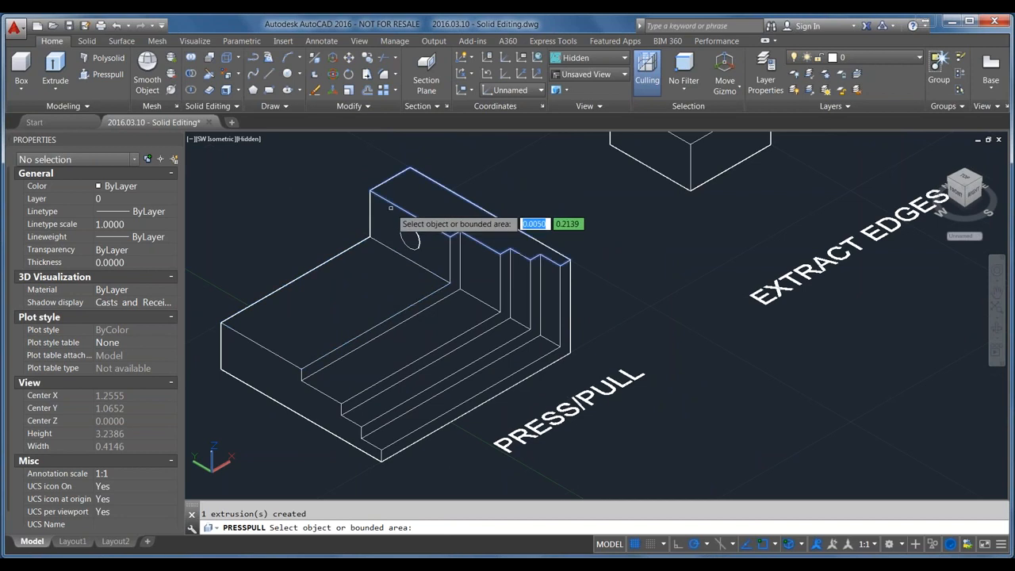
# Try to press/pull the top face of the lengthened base downward at two different heights, and end the command
pyautogui.click(381, 292)
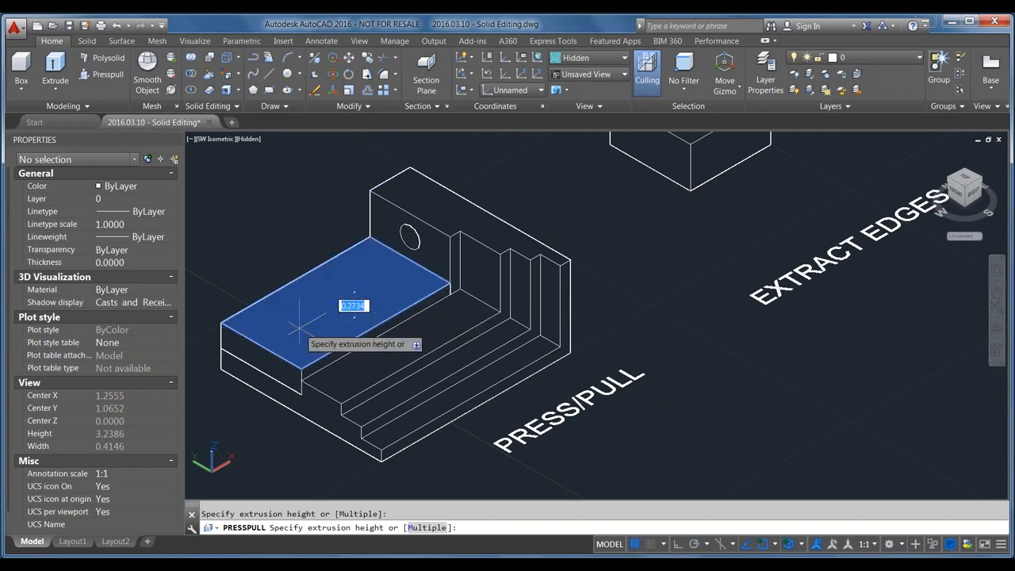
pyautogui.click(310, 370)
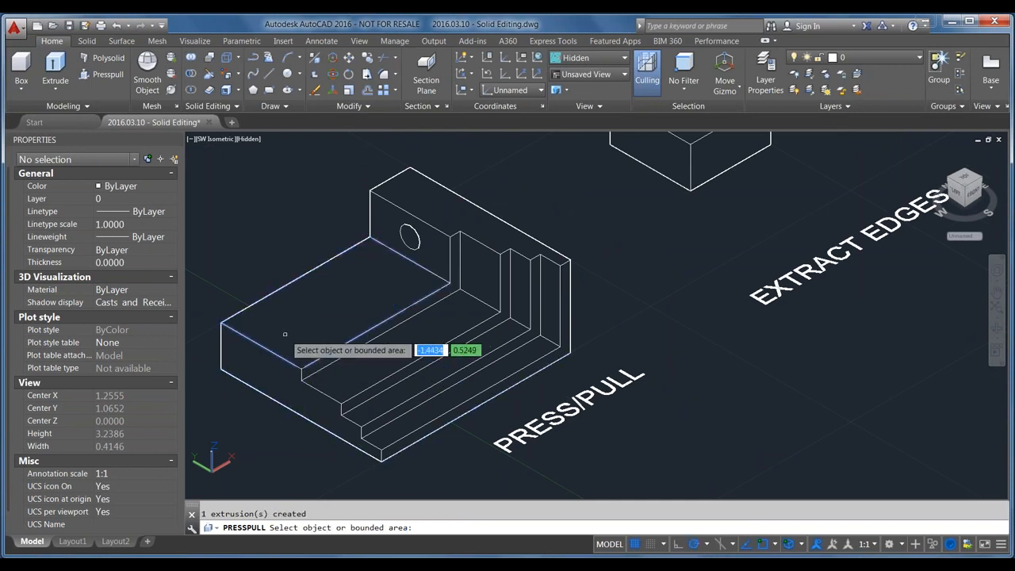
pyautogui.click(282, 338)
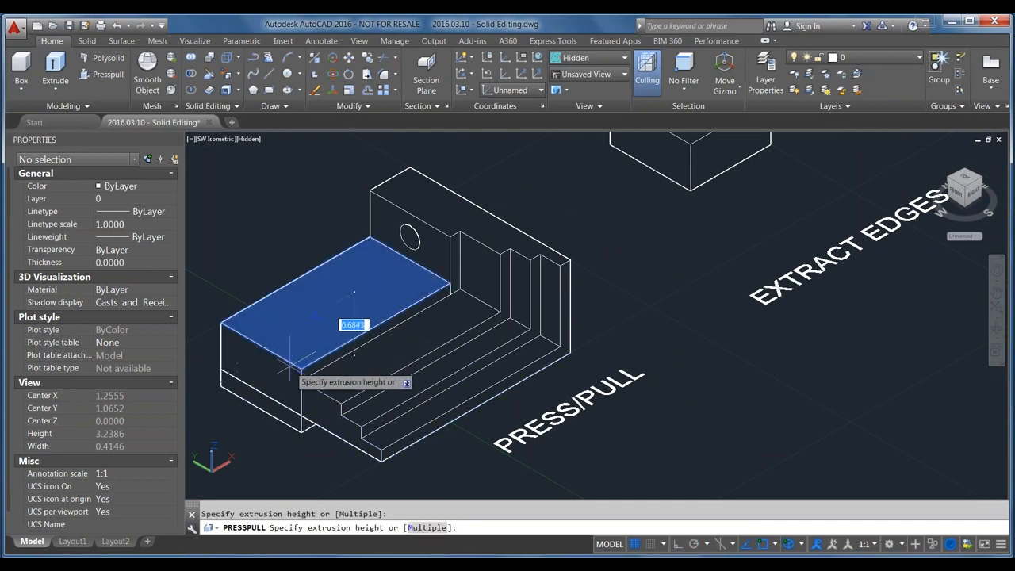
pyautogui.click(288, 358)
pyautogui.press('Return')
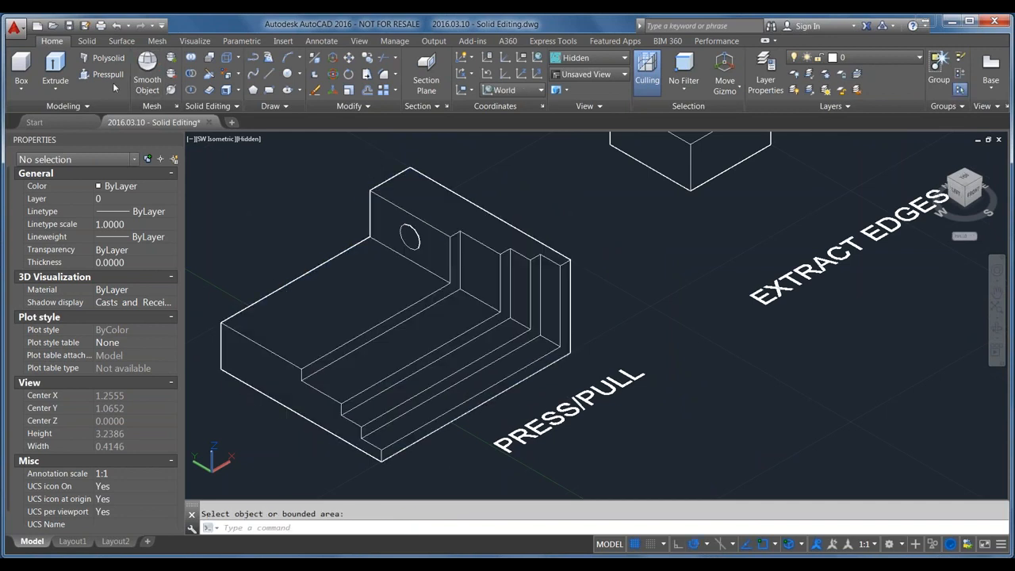
# Press/pull the upper front face containing the hole outward past the end of the base, and end the command
pyautogui.press('Return')
pyautogui.click(376, 224)
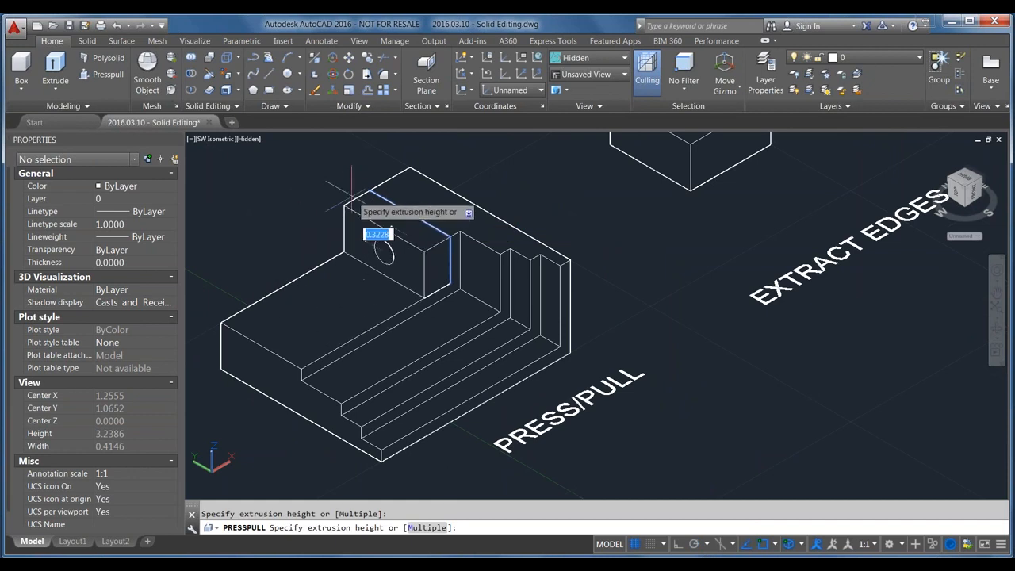
pyautogui.scroll(-2, 468, 190)
pyautogui.click(233, 254)
pyautogui.scroll(3, 357, 325)
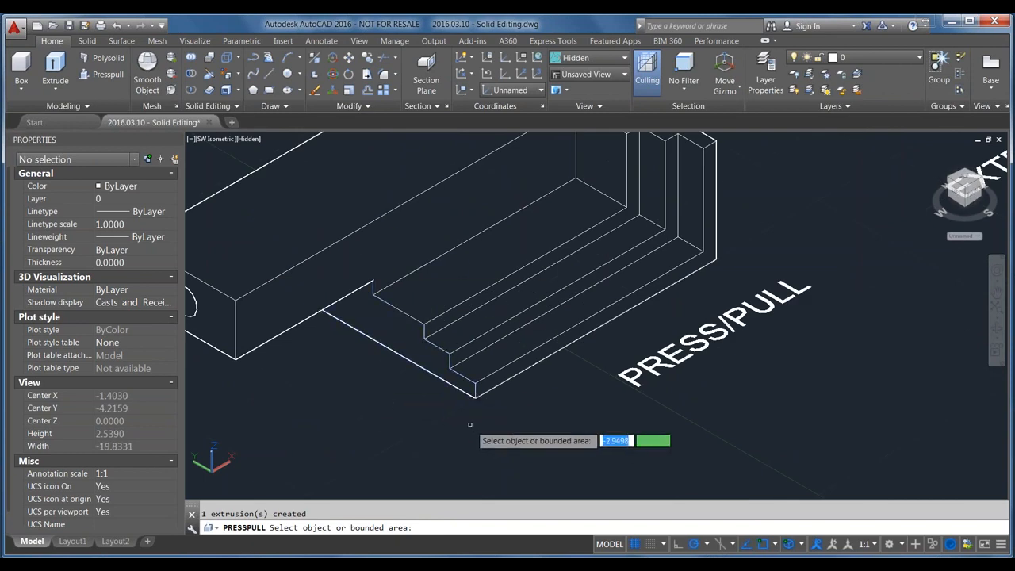
pyautogui.scroll(-2, 434, 371)
pyautogui.scroll(-2, 393, 396)
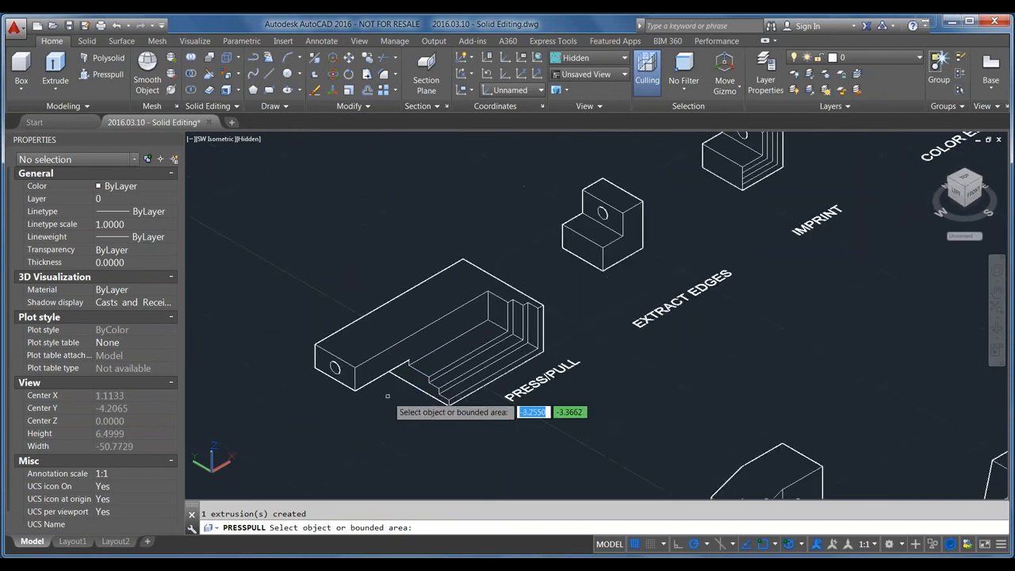
pyautogui.press('Return')
pyautogui.scroll(2, 444, 353)
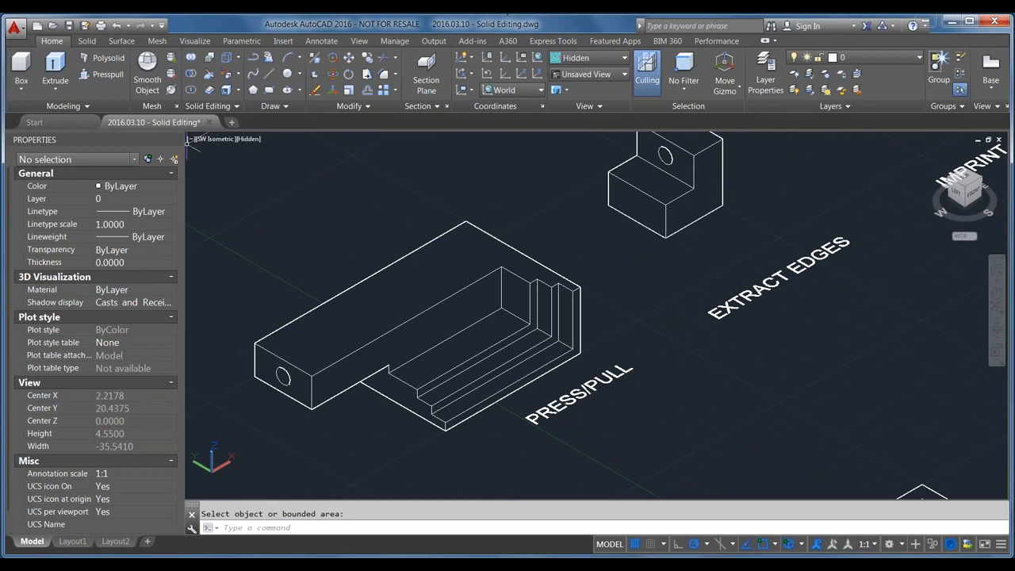
# Extract the edges of the stepped solid at the EXTRACT EDGES label as wireframe geometry
pyautogui.click(30, 89)
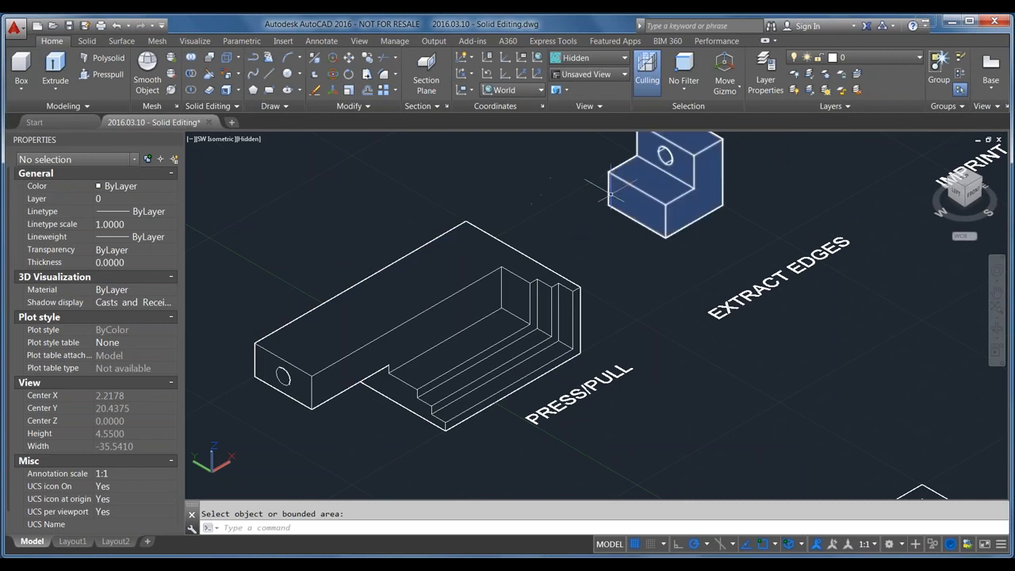
pyautogui.moveTo(608, 196); pyautogui.dragTo(427, 319, button='middle')
pyautogui.press('Escape')
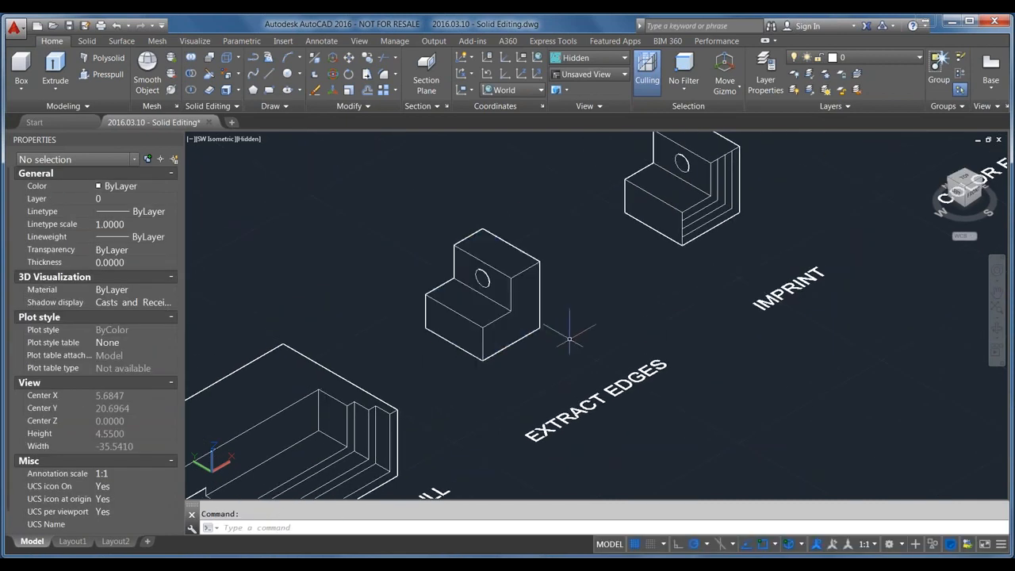
pyautogui.scroll(2, 455, 314)
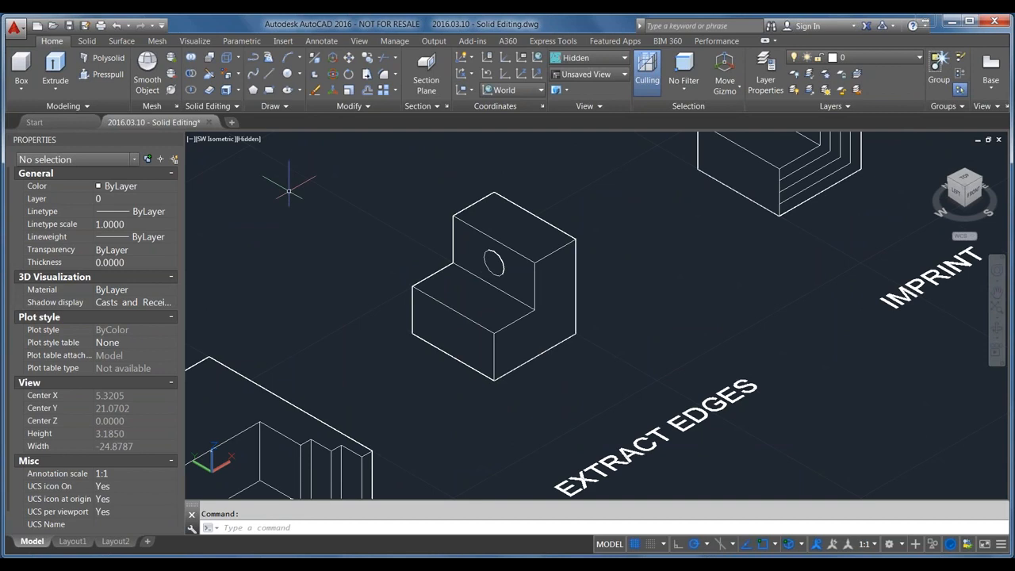
pyautogui.click(241, 58)
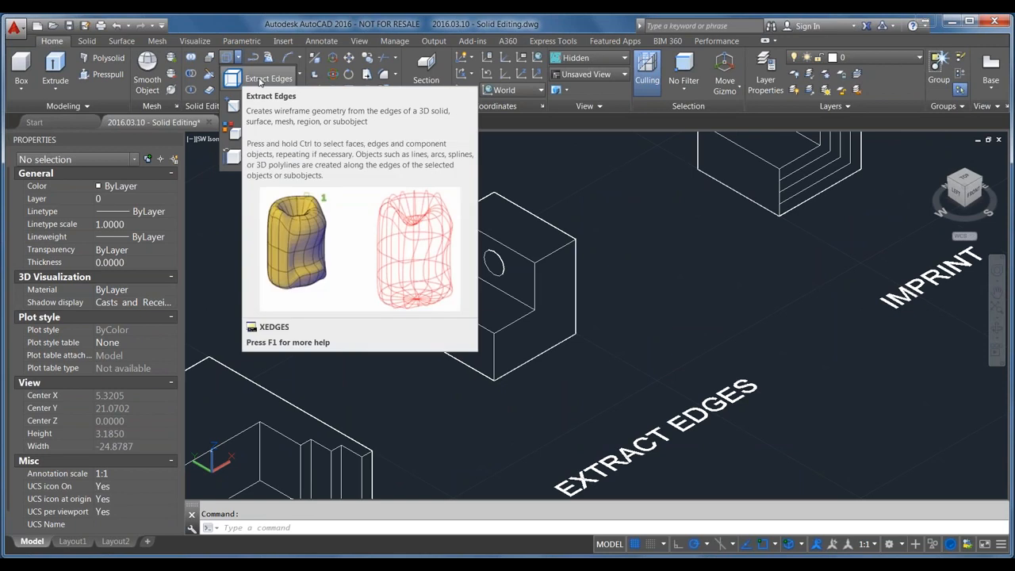
pyautogui.click(260, 79)
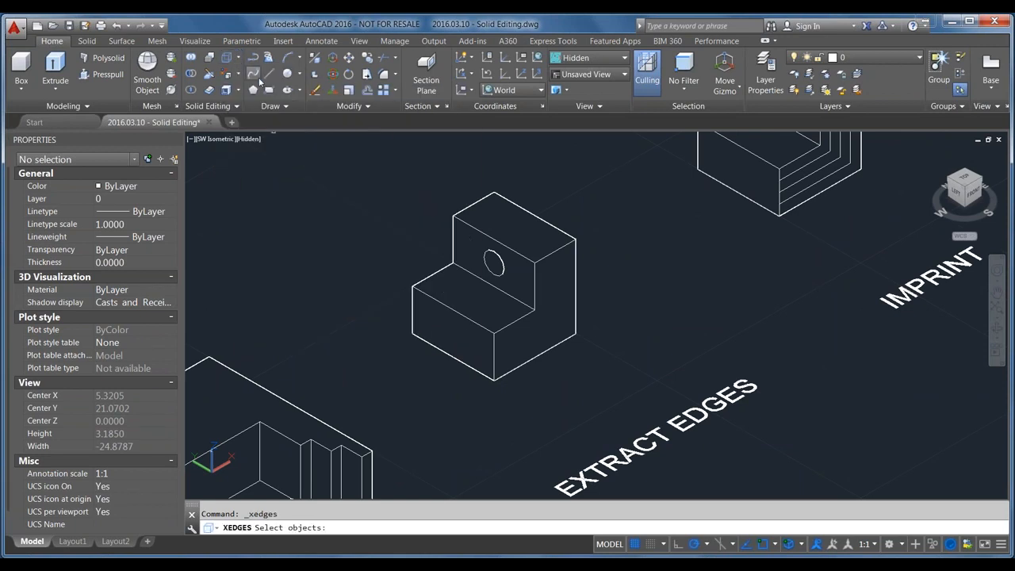
pyautogui.click(528, 342)
pyautogui.press('Return')
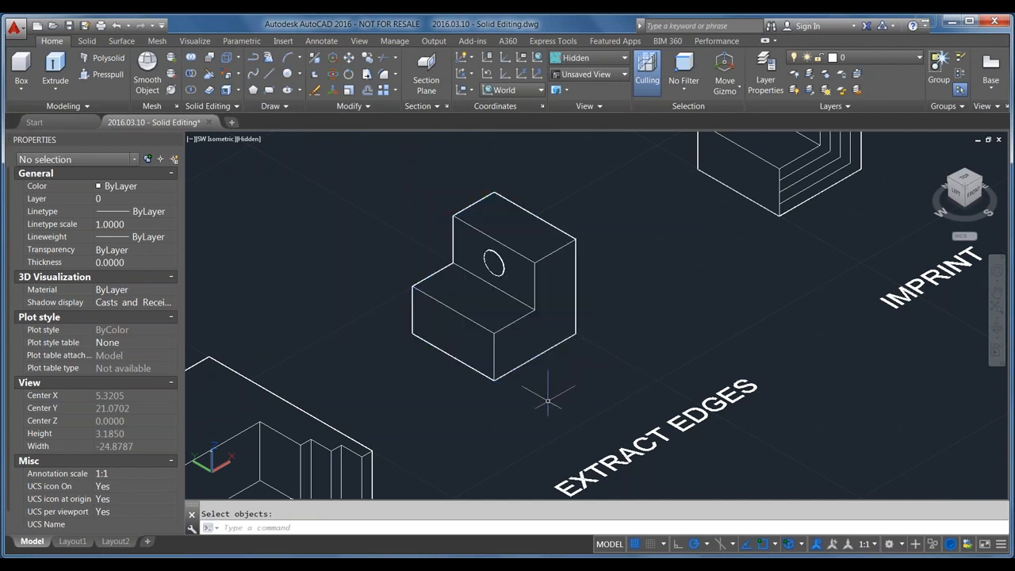
# Move the EXTRACT EDGES solid back away from its label, leaving the extracted wireframe edges in place
pyautogui.click(547, 336)
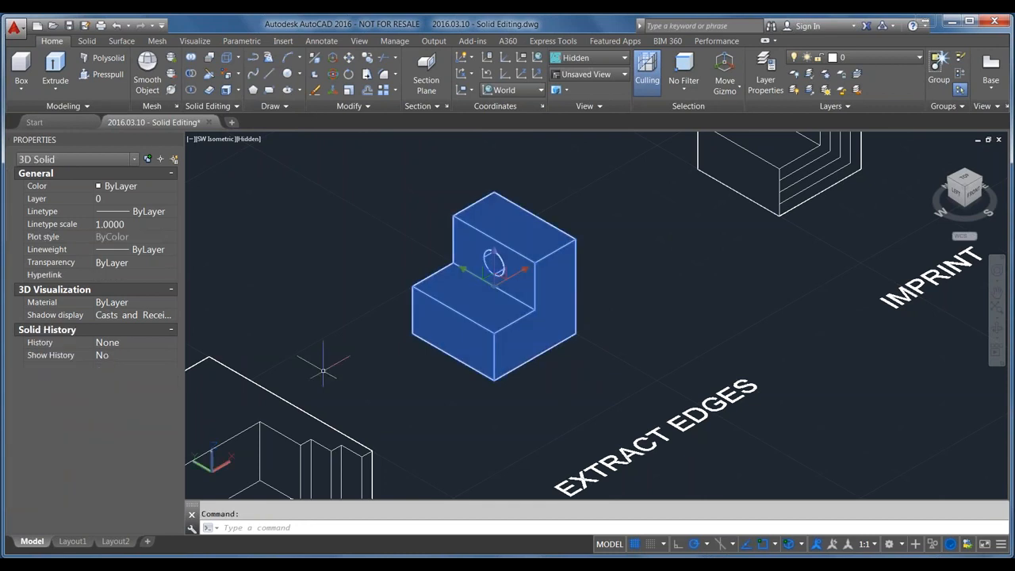
pyautogui.write('m')
pyautogui.press('Return')
pyautogui.scroll(-2, 561, 391)
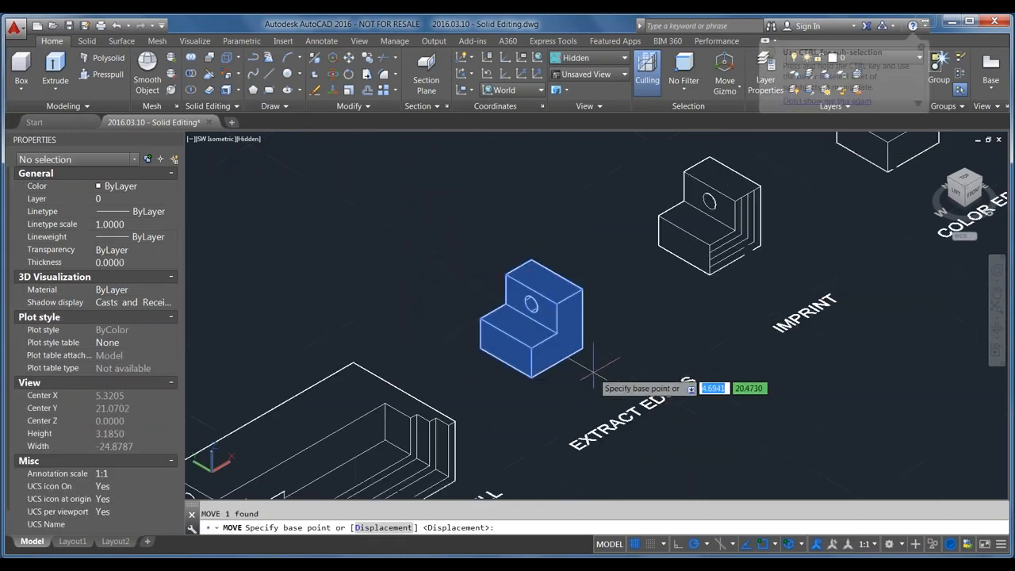
pyautogui.click(528, 409)
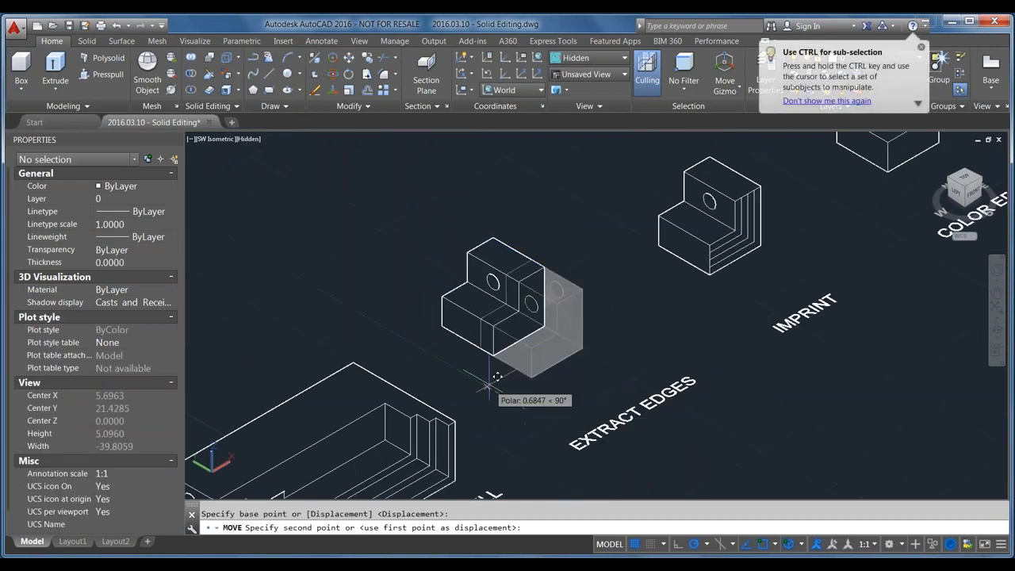
pyautogui.click(362, 314)
pyautogui.scroll(2, 507, 317)
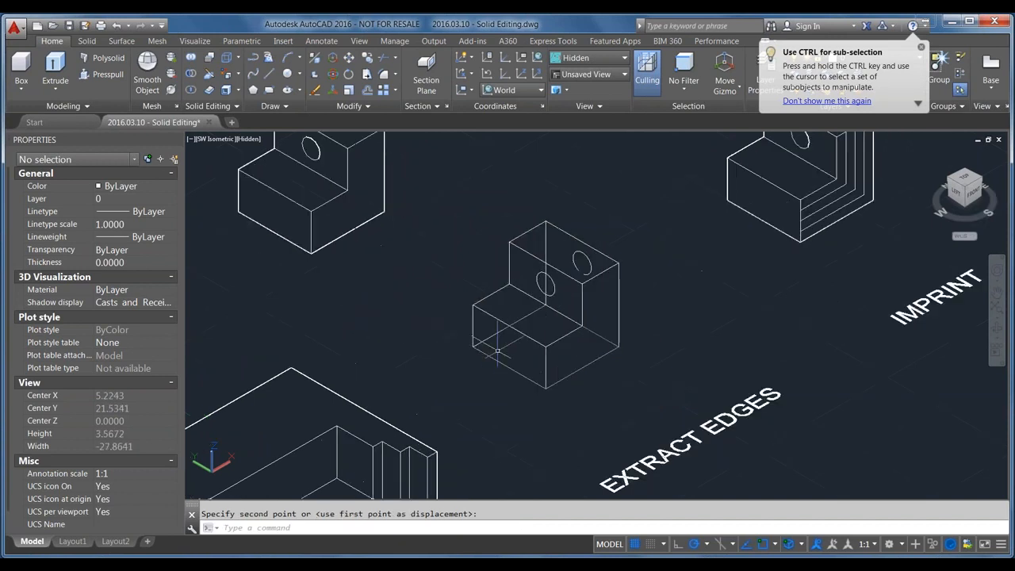
# Examine the object types of the extracted wireframe, checking the whole set, a base edge line and the front circle
pyautogui.click(446, 185)
pyautogui.click(693, 411)
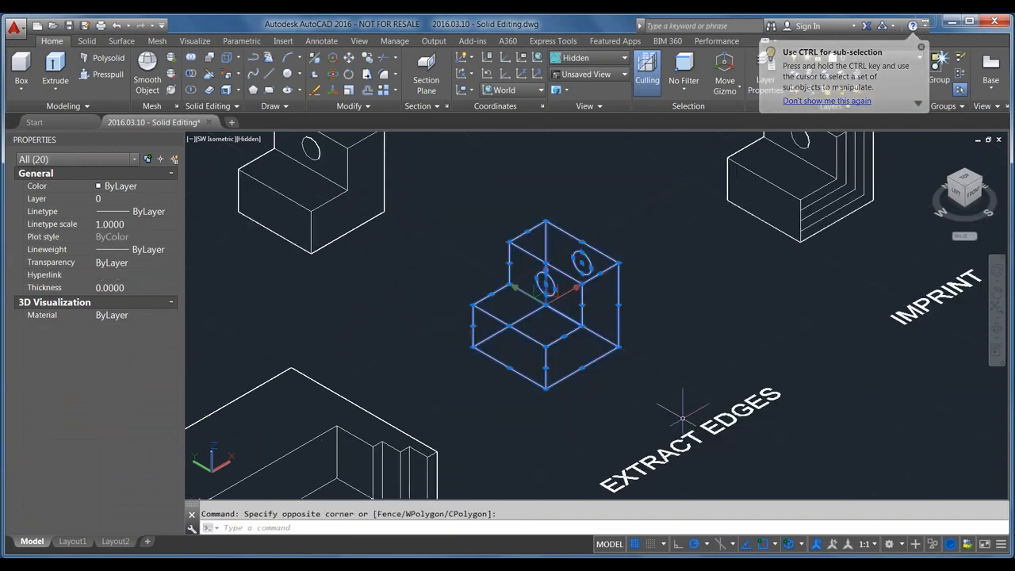
pyautogui.press('Escape')
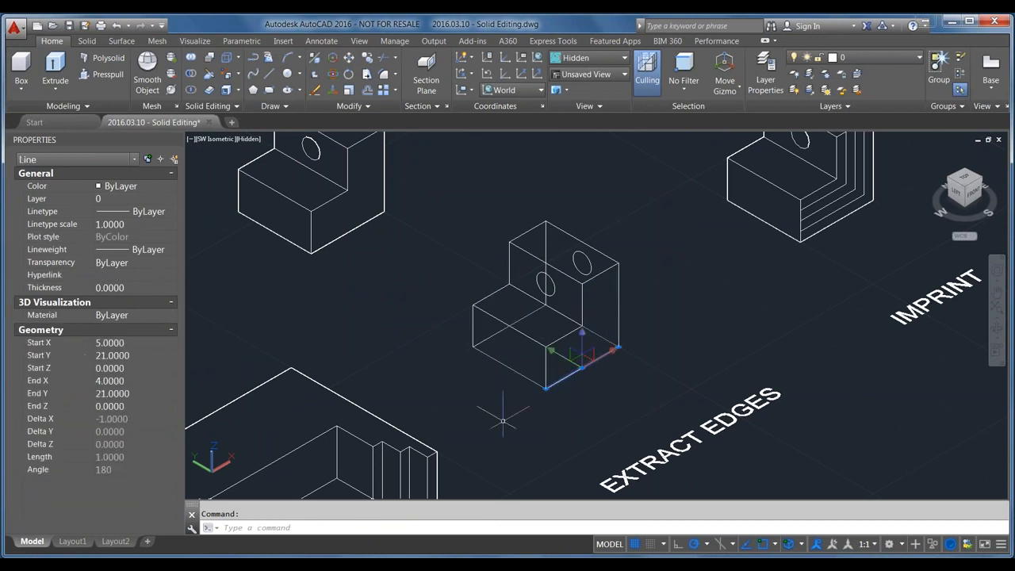
pyautogui.click(640, 391)
pyautogui.click(440, 161)
pyautogui.press('Escape')
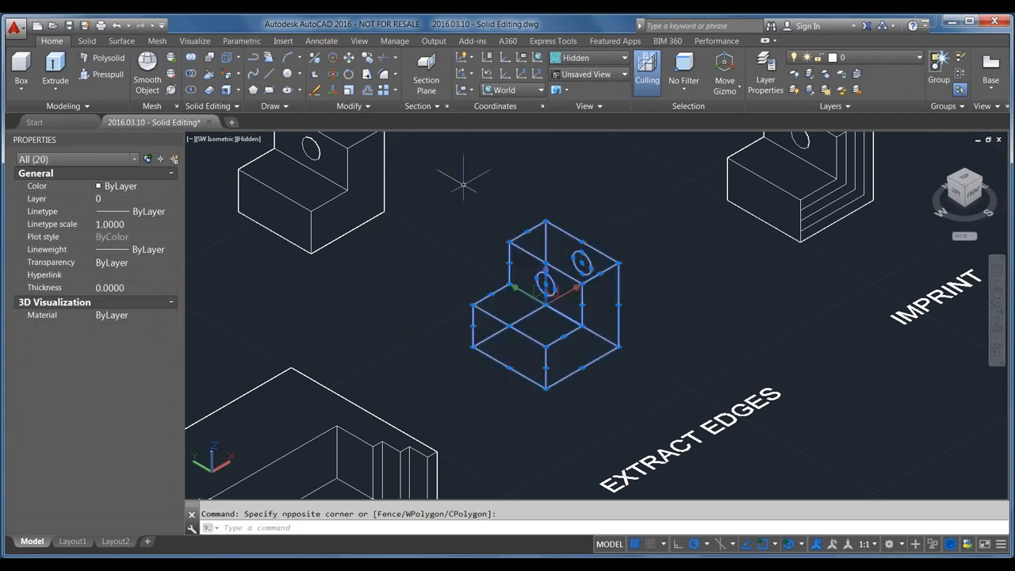
pyautogui.click(535, 282)
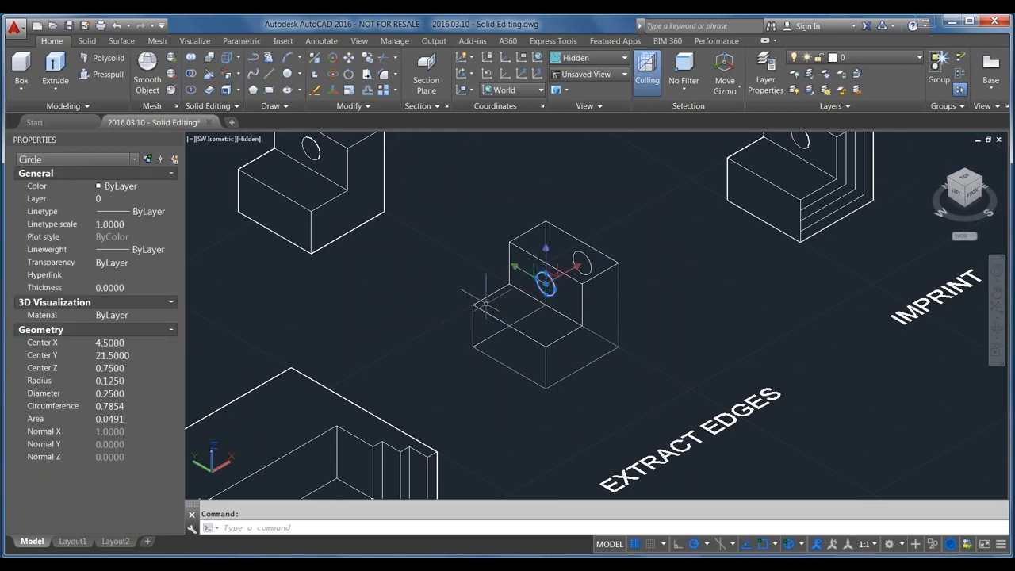
pyautogui.press('Escape')
pyautogui.scroll(-2, 602, 364)
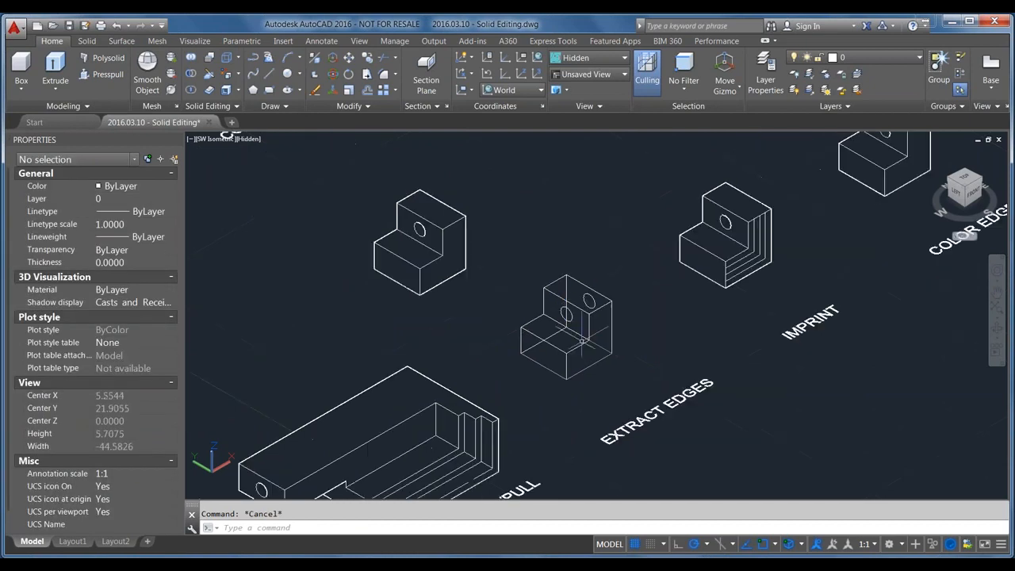
pyautogui.scroll(2, 424, 223)
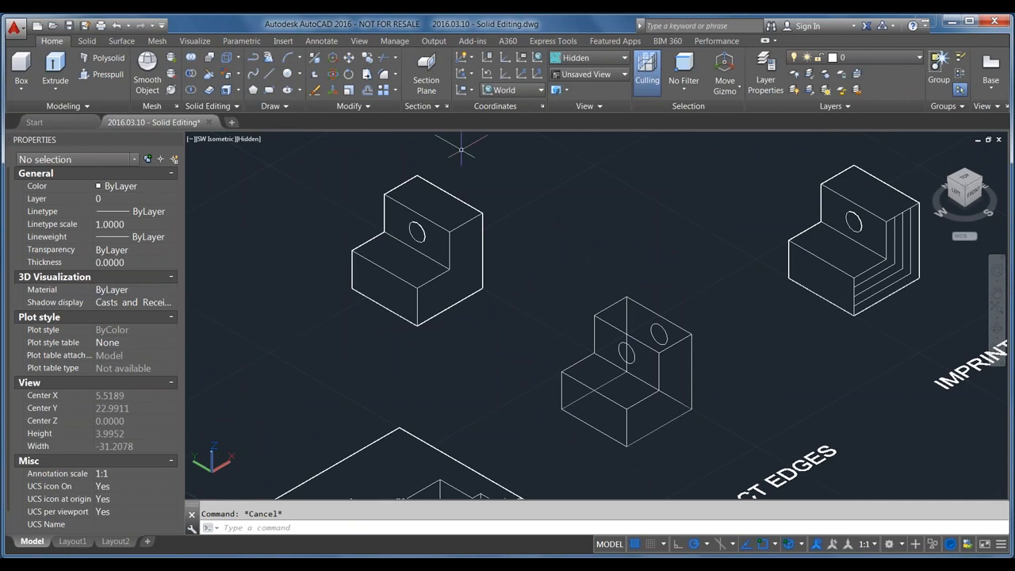
pyautogui.scroll(2, 651, 439)
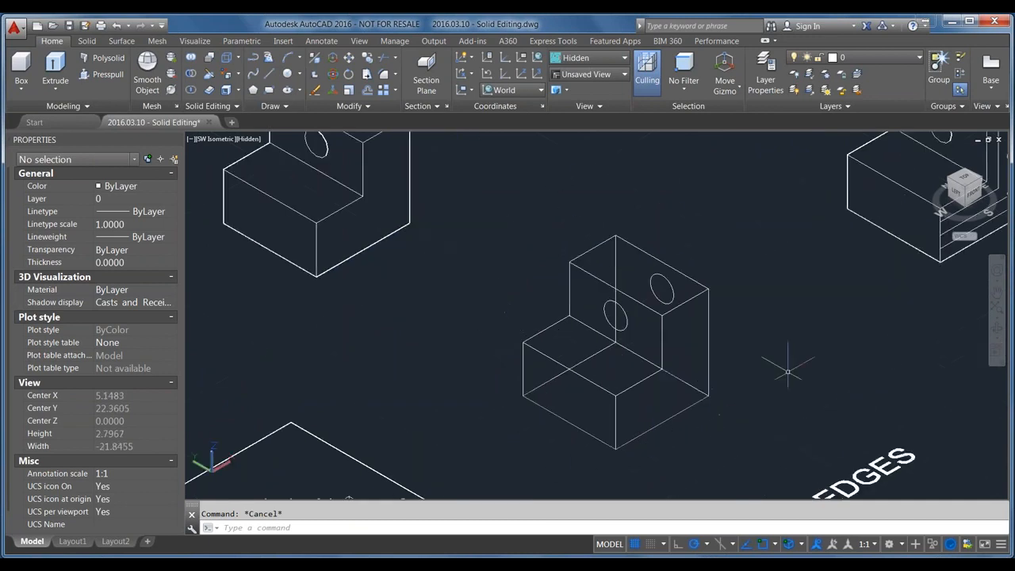
pyautogui.scroll(-3, 522, 350)
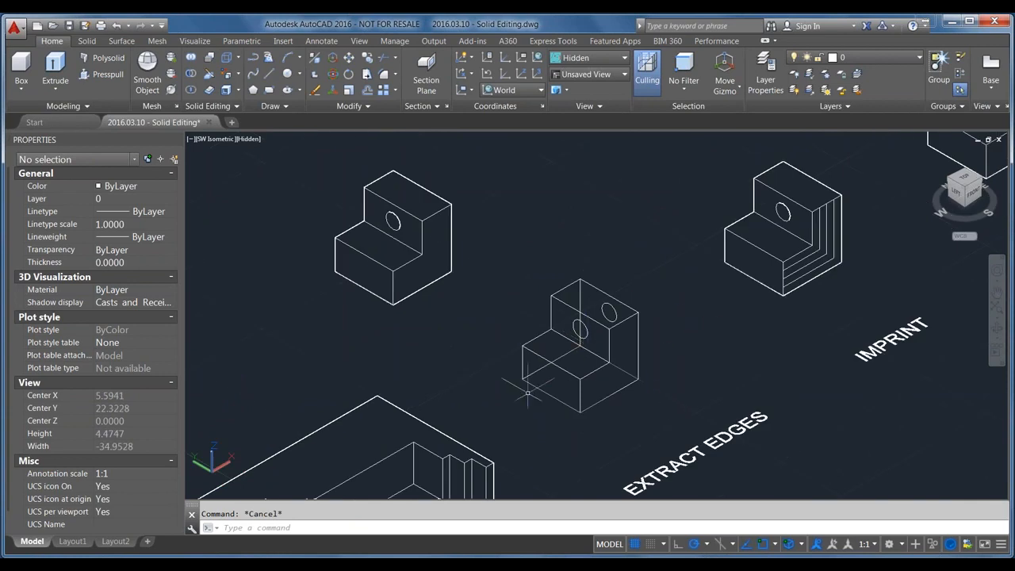
# Examine the L-shaped lines on the side face of the IMPRINT block to identify their object type
pyautogui.moveTo(761, 401)
pyautogui.mouseDown(button='middle')
pyautogui.moveTo(697, 362)
pyautogui.moveTo(546, 420)
pyautogui.mouseUp(button='middle')
pyautogui.moveTo(747, 309); pyautogui.dragTo(730, 368, button='middle')
pyautogui.scroll(1, 582, 366)
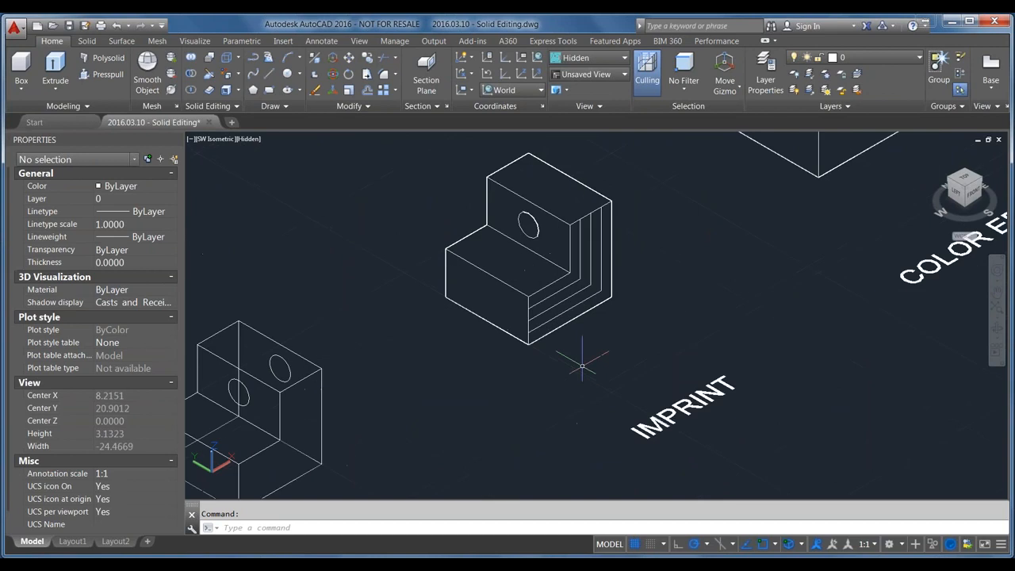
pyautogui.scroll(-3, 819, 155)
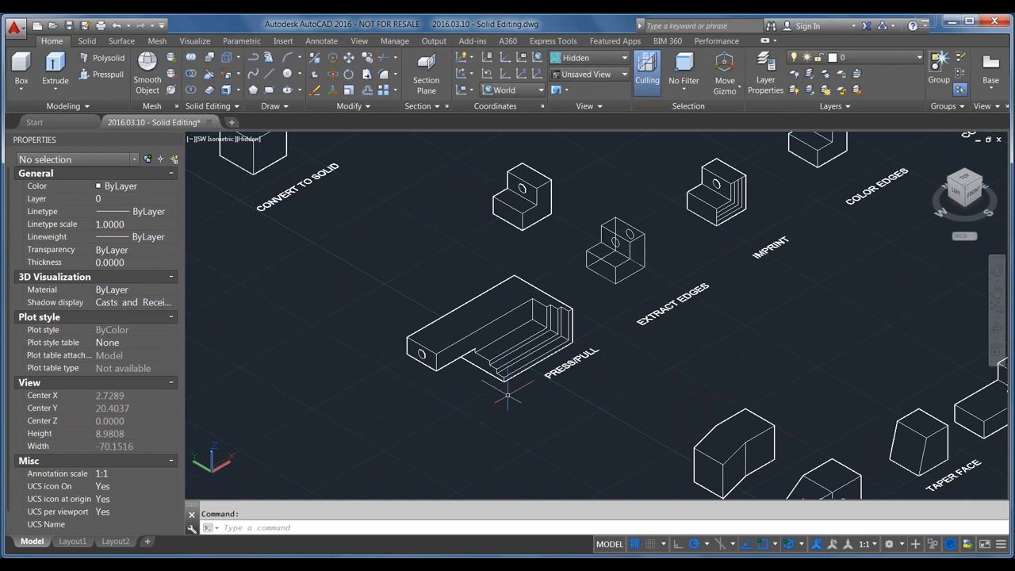
pyautogui.scroll(6, 718, 198)
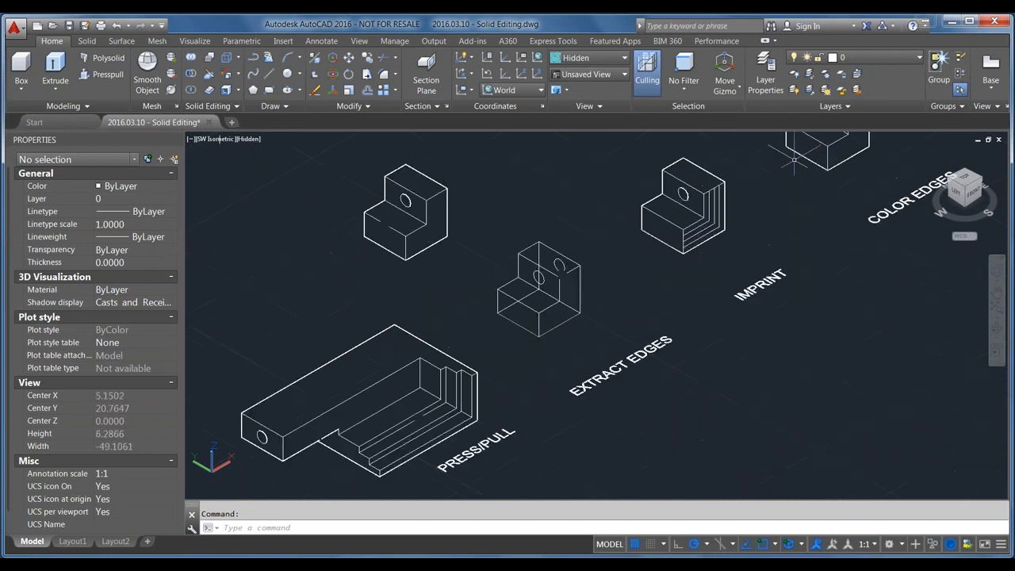
pyautogui.scroll(-3, 718, 213)
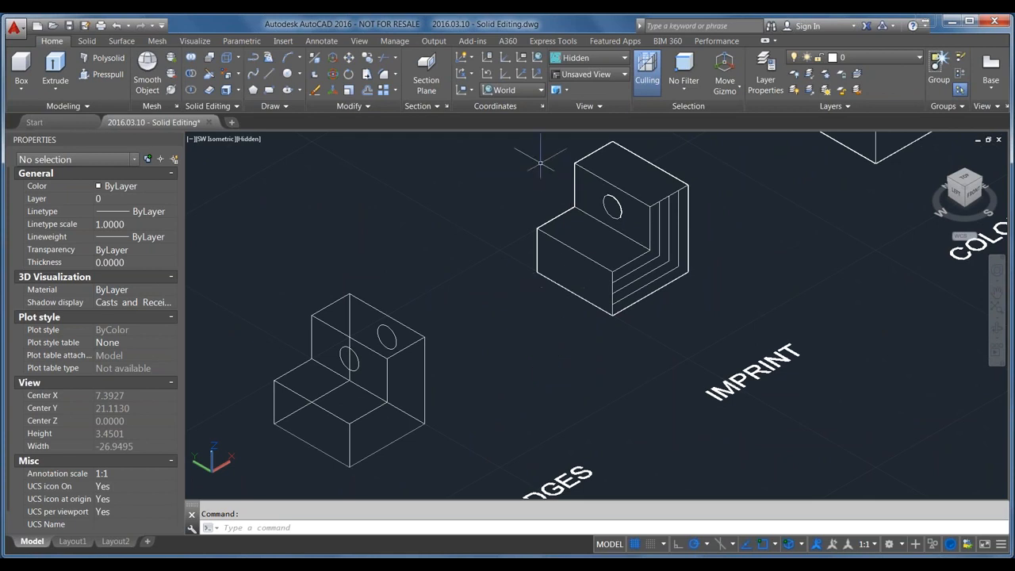
pyautogui.click(631, 159)
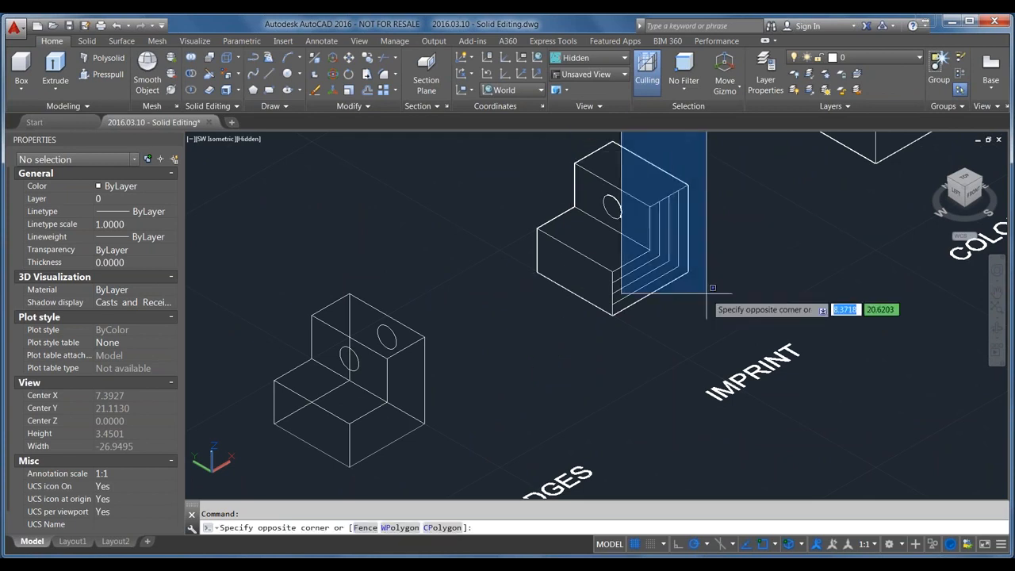
pyautogui.click(526, 164)
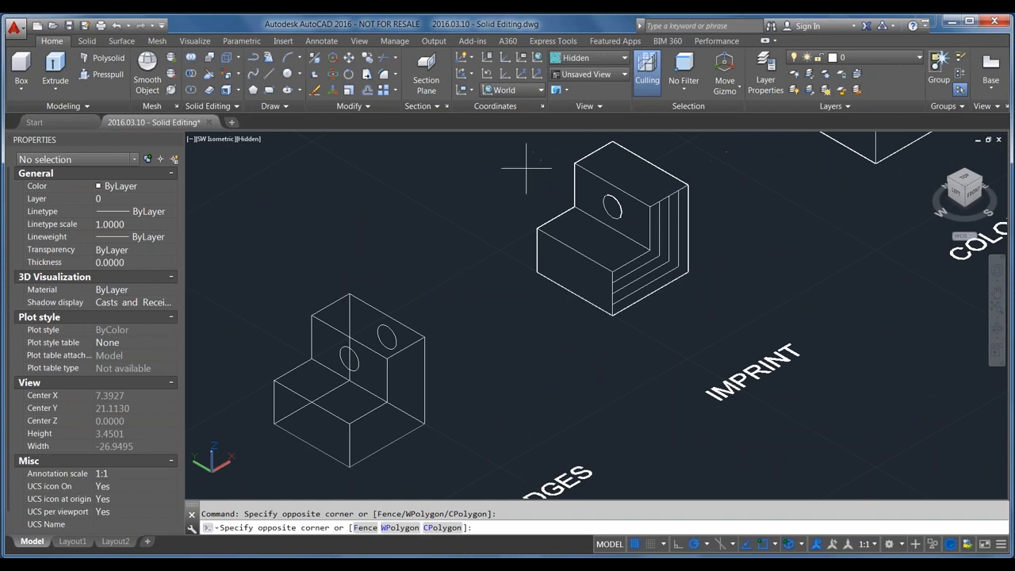
pyautogui.click(743, 347)
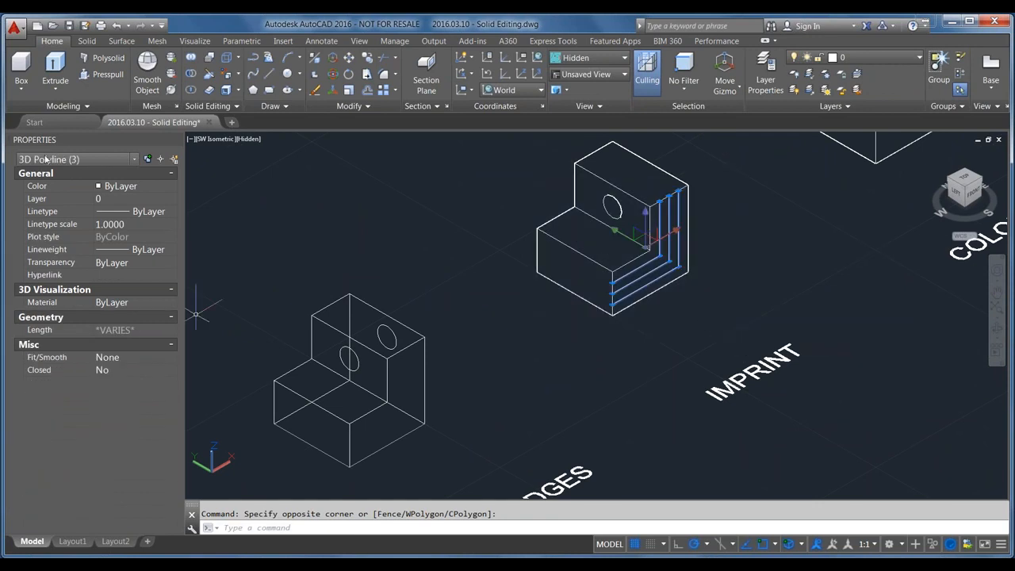
pyautogui.press('Escape')
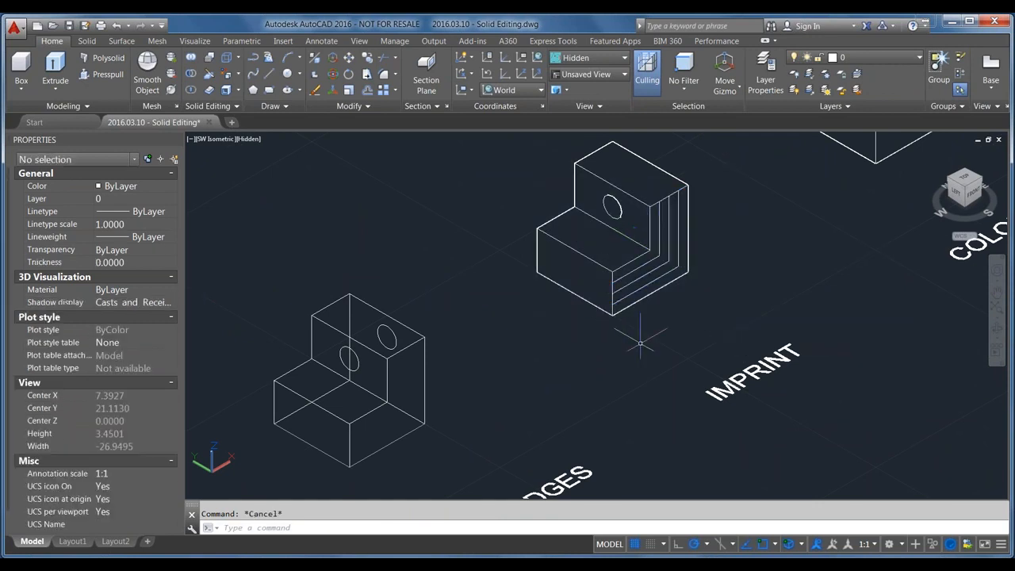
pyautogui.click(237, 61)
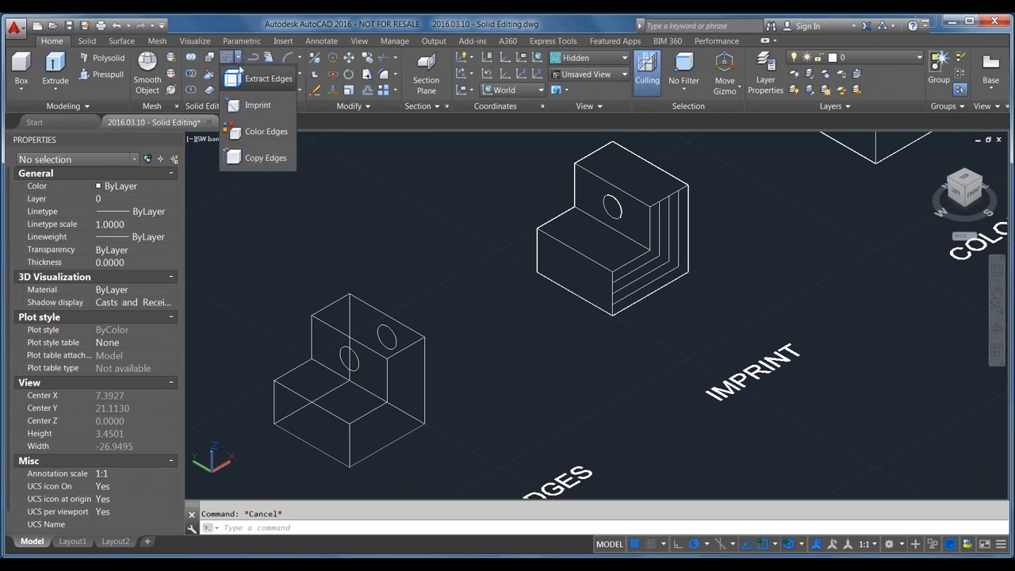
pyautogui.click(255, 104)
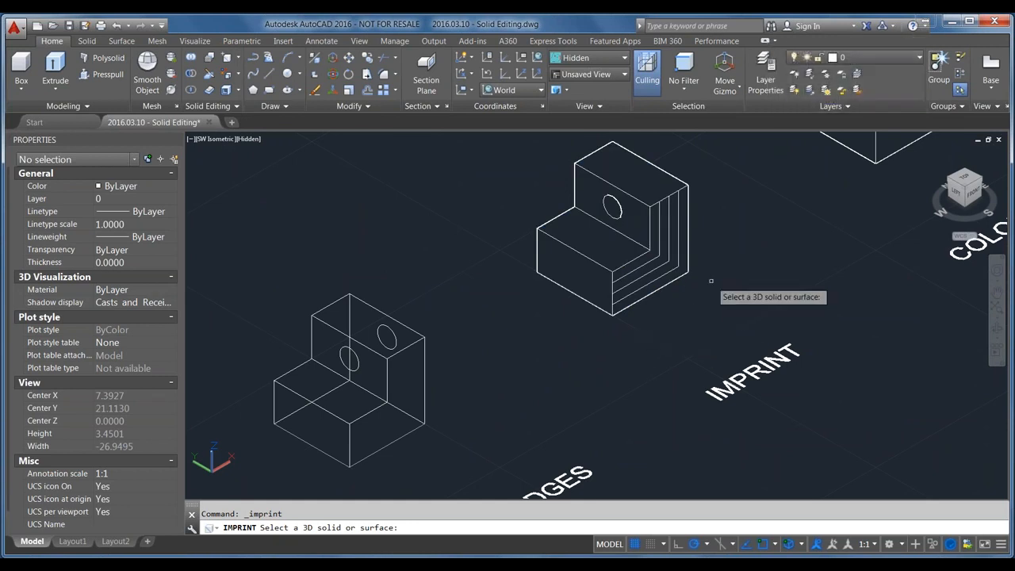
pyautogui.click(640, 255)
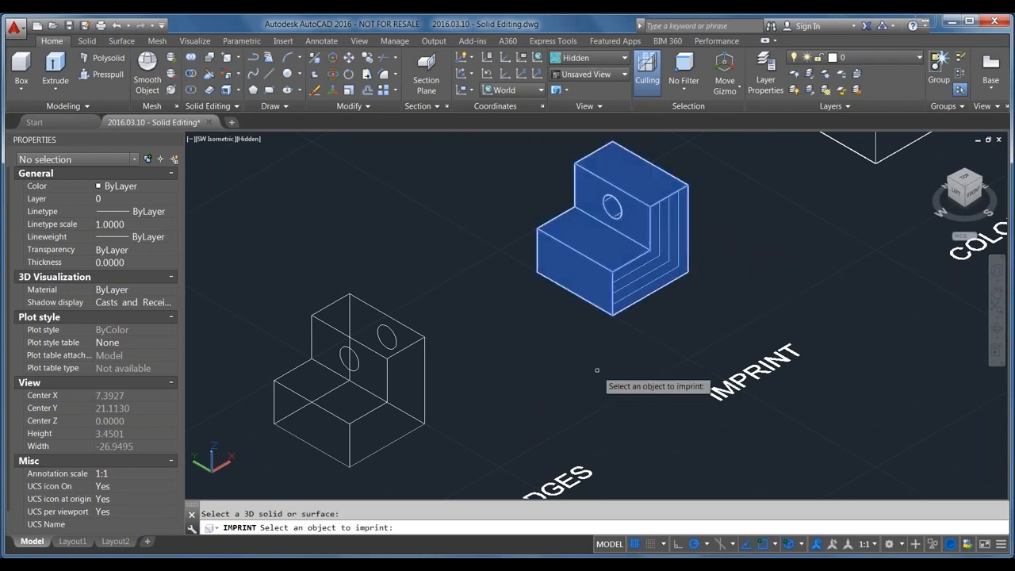
pyautogui.press('Escape')
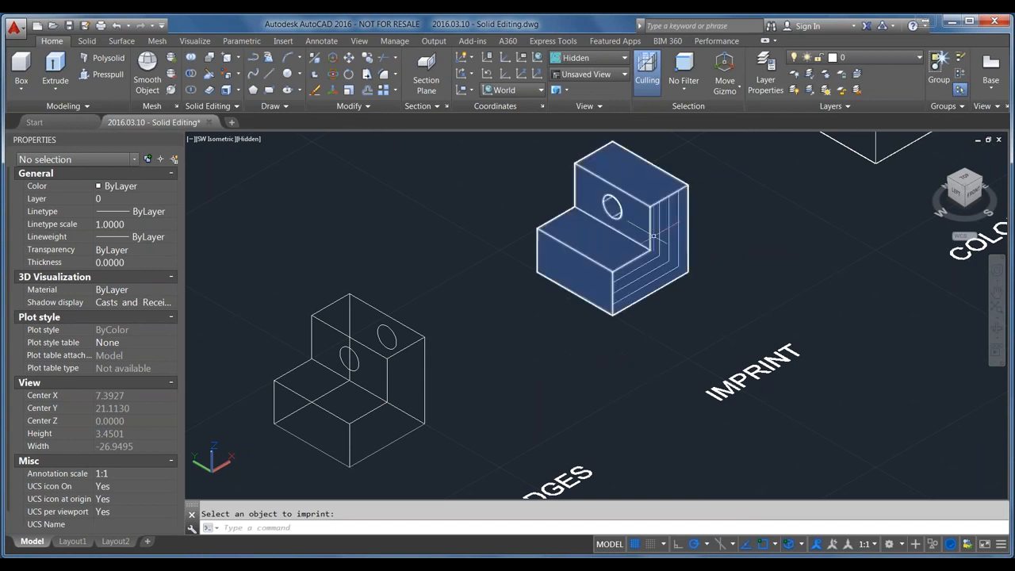
# Imprint the three L-shaped 3D polylines onto the side face of the IMPRINT block, deleting each source object
pyautogui.press('Return')
pyautogui.click(579, 234)
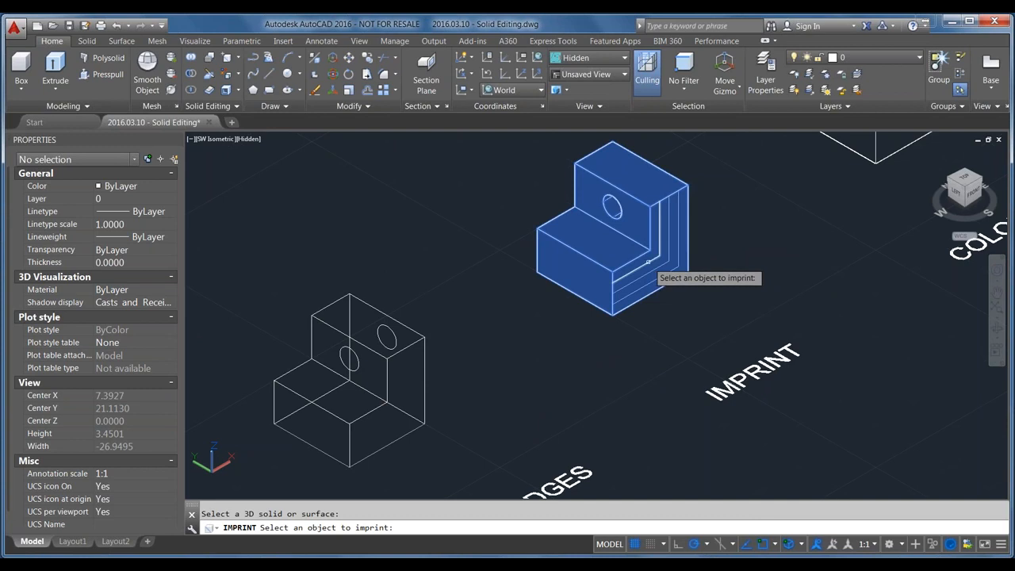
pyautogui.click(646, 262)
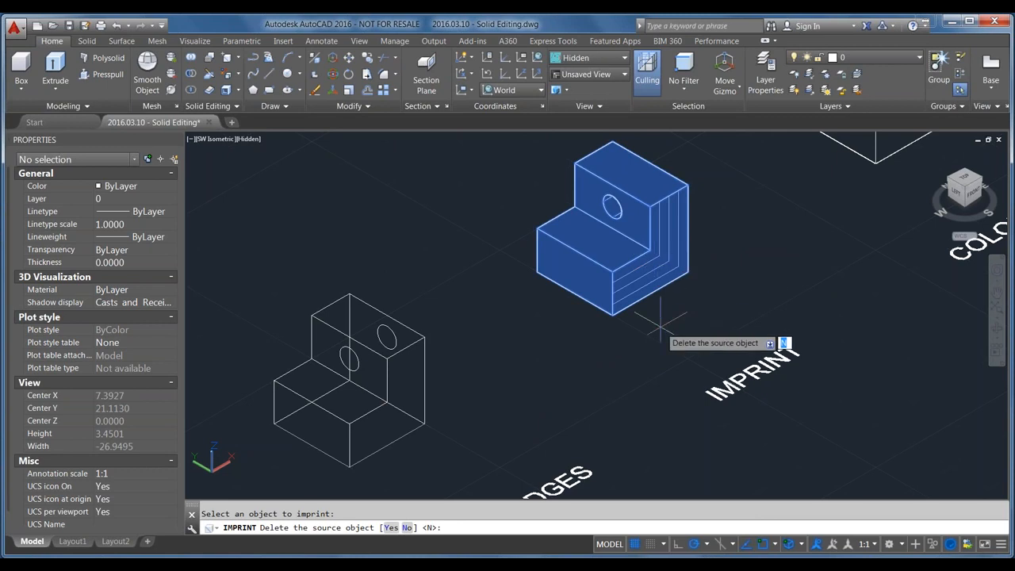
pyautogui.write('y')
pyautogui.press('Return')
pyautogui.click(640, 276)
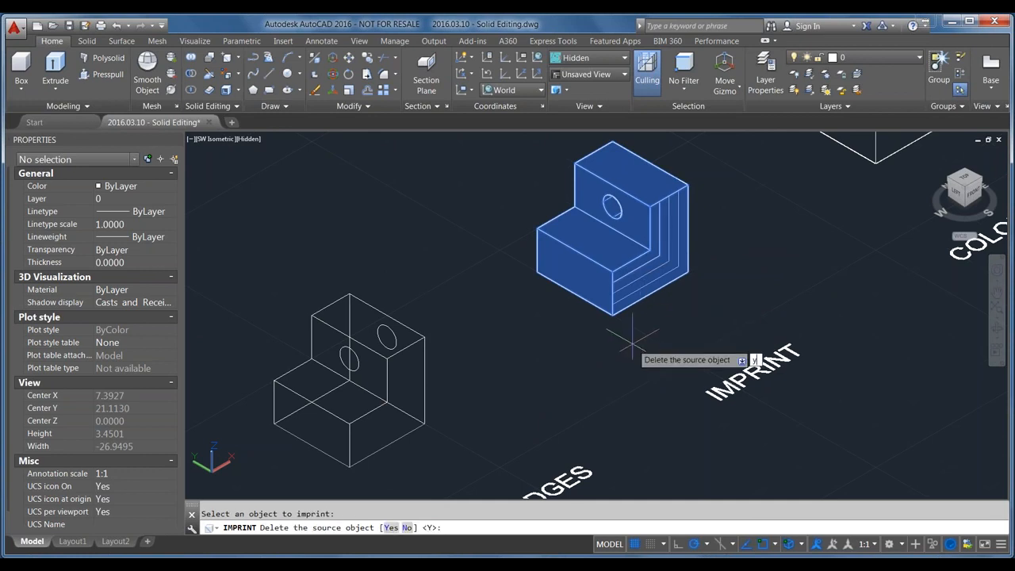
pyautogui.press('Return')
pyautogui.click(639, 292)
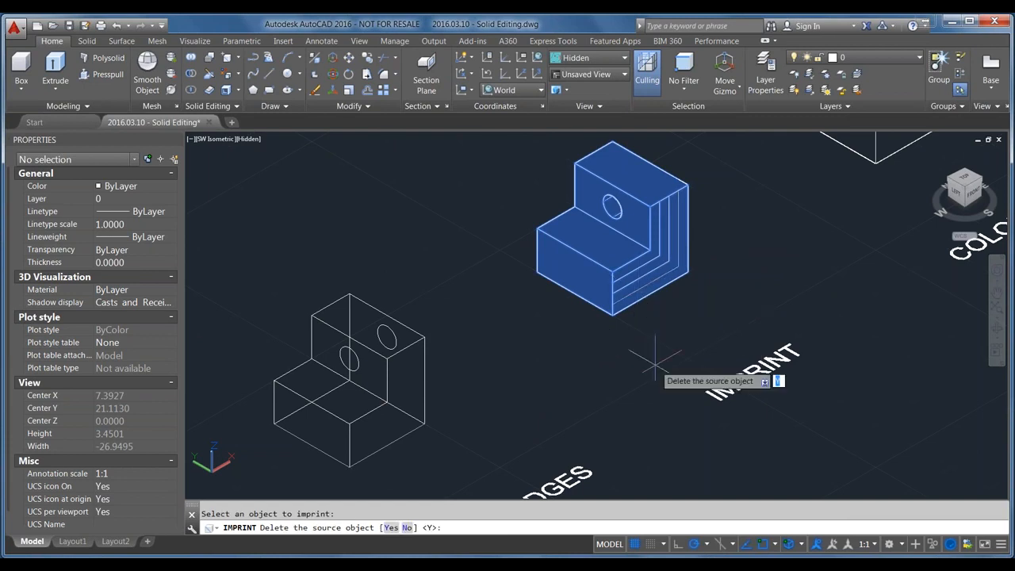
pyautogui.write('y')
pyautogui.press('Return')
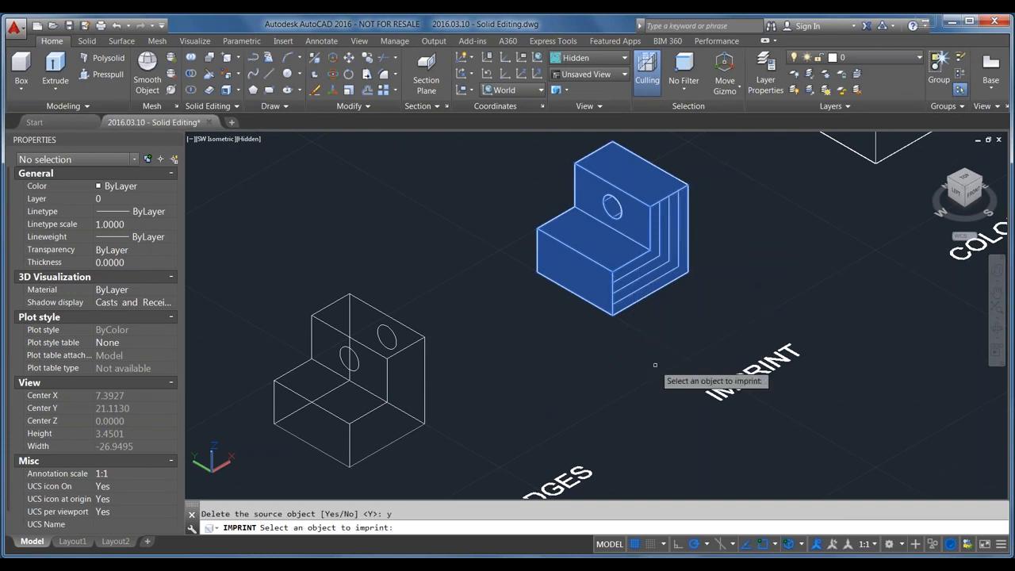
# Finish the imprint and examine the IMPRINT block's object type and the lines on its side face
pyautogui.press('Return')
pyautogui.click(598, 307)
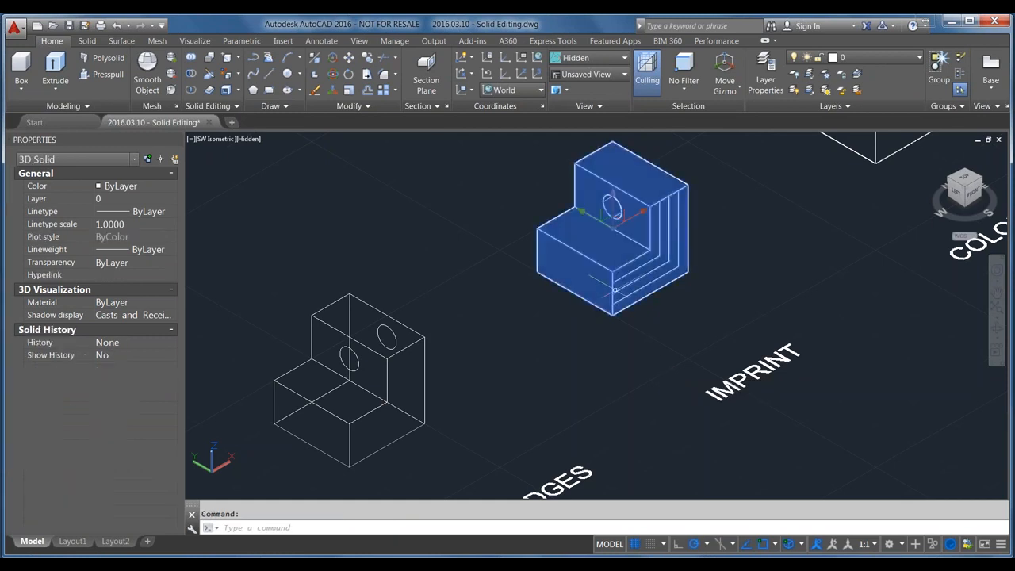
pyautogui.scroll(3, 680, 226)
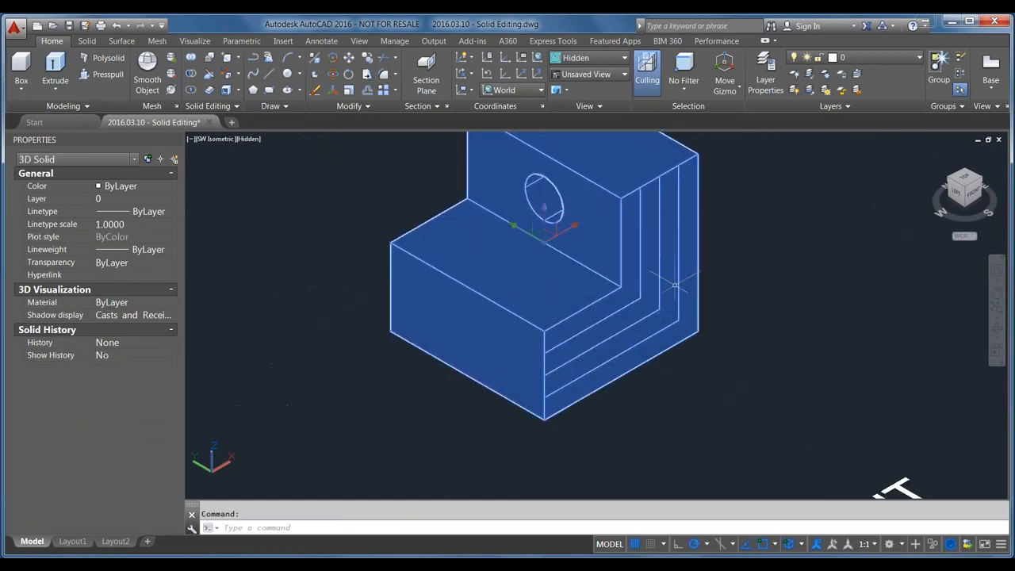
pyautogui.press('Escape')
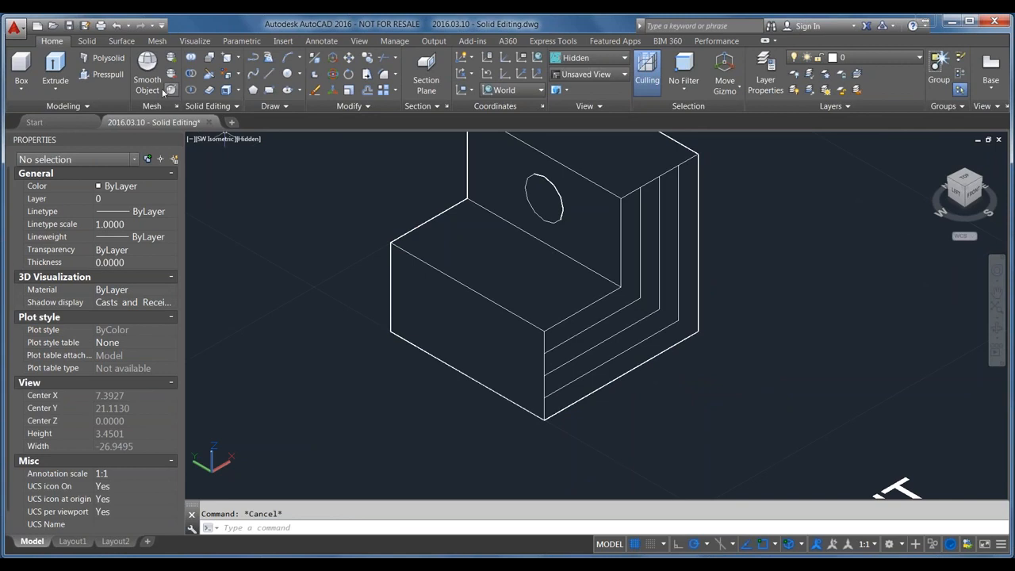
# Press/Pull the outermost imprinted L-shaped strip on the IMPRINT block's side face outward by about 0.54
pyautogui.click(99, 74)
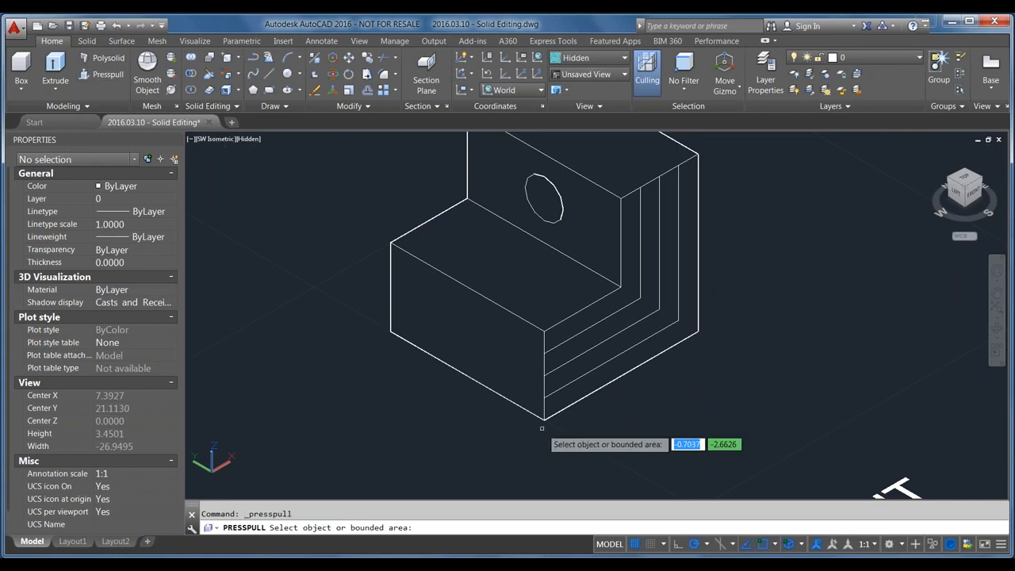
pyautogui.click(573, 387)
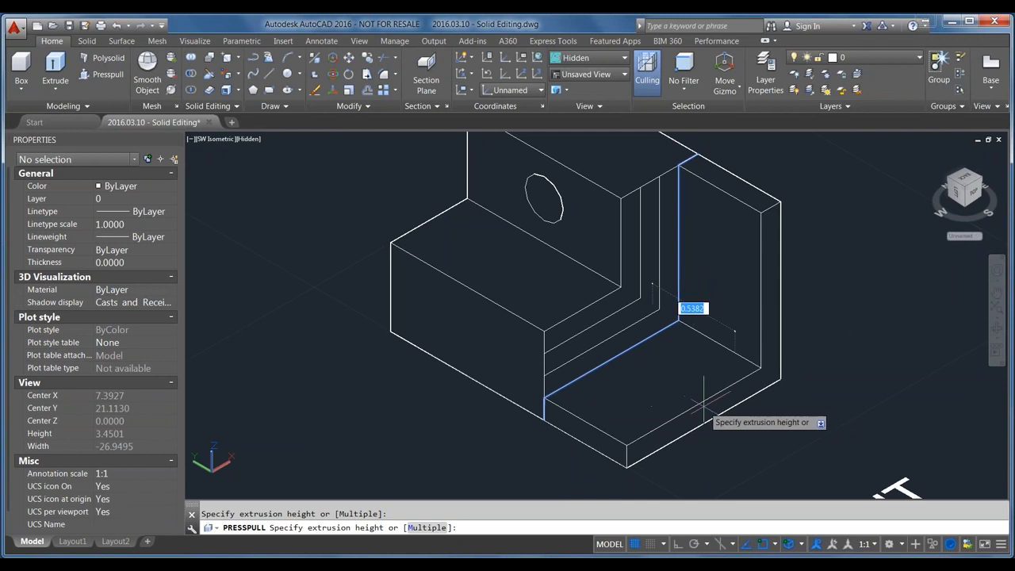
pyautogui.click(701, 403)
pyautogui.scroll(-2, 584, 324)
pyautogui.scroll(1, 573, 304)
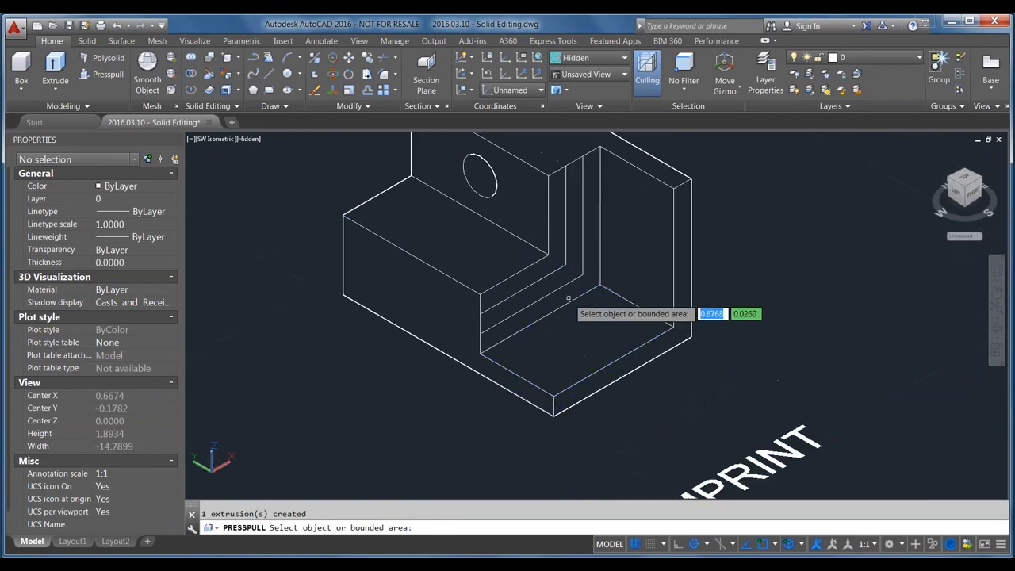
# Press/Pull the two middle imprinted L-shaped strips outward by different, shorter distances to form a stepped side face
pyautogui.click(560, 294)
pyautogui.click(559, 292)
pyautogui.click(561, 287)
pyautogui.click(561, 282)
pyautogui.click(561, 282)
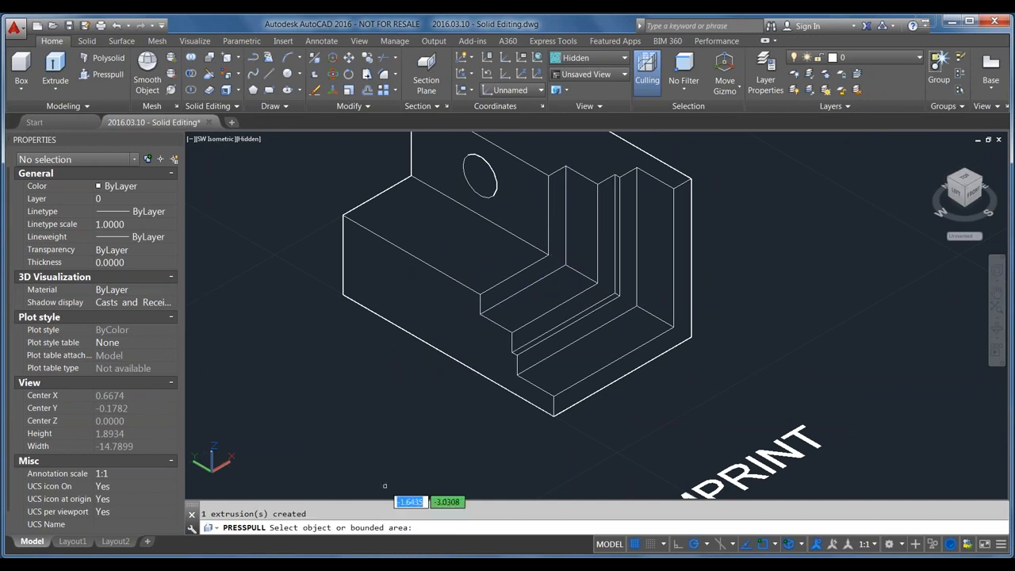
pyautogui.press('Escape')
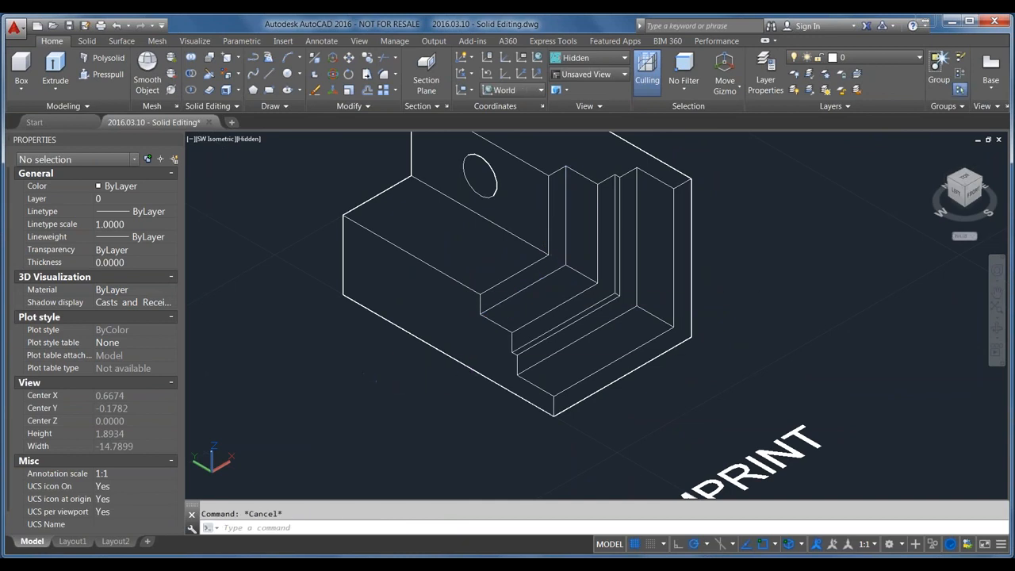
# Undo the Press/Pull extrusions on the IMPRINT block, keeping the imprinted lines
pyautogui.hotkey('ctrl', 'z')
pyautogui.hotkey('ctrl', 'z')
pyautogui.hotkey('ctrl', 'z')
pyautogui.hotkey('ctrl', 'z')
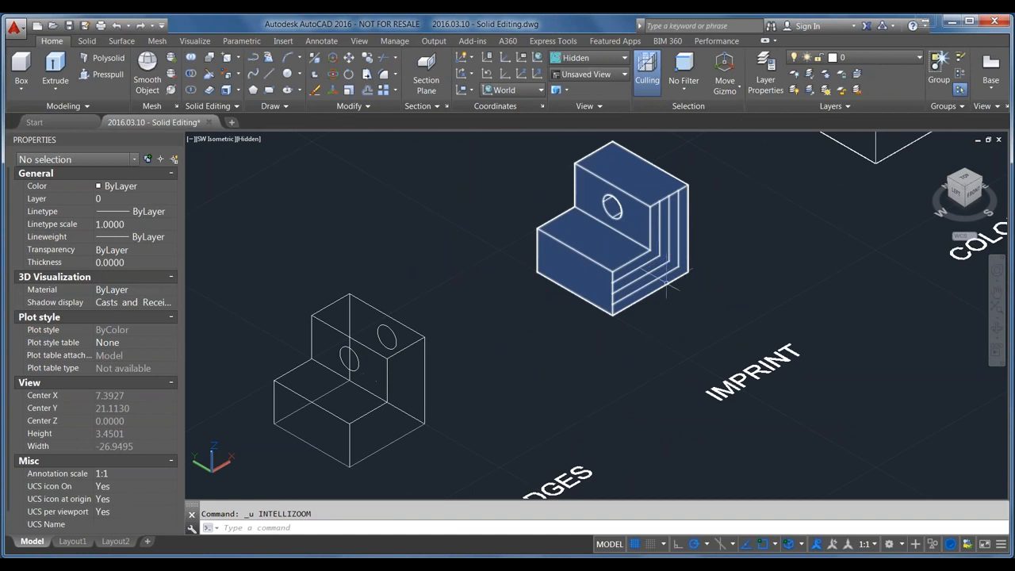
pyautogui.hotkey('ctrl', 'z')
pyautogui.hotkey('ctrl', 'z')
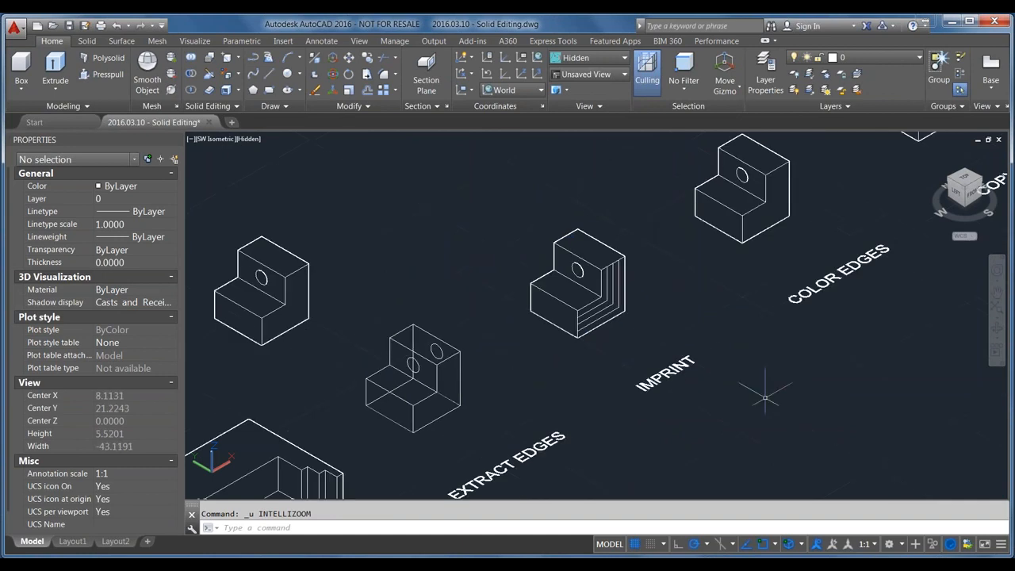
# Color the COLOR EDGES solid's lower step front edge, front, left and back top edges, and outer vertical and bottom side edges with index color 130
pyautogui.keyDown('shift'); pyautogui.moveTo(776, 298); pyautogui.dragTo(479, 452, button='middle'); pyautogui.keyUp('shift')
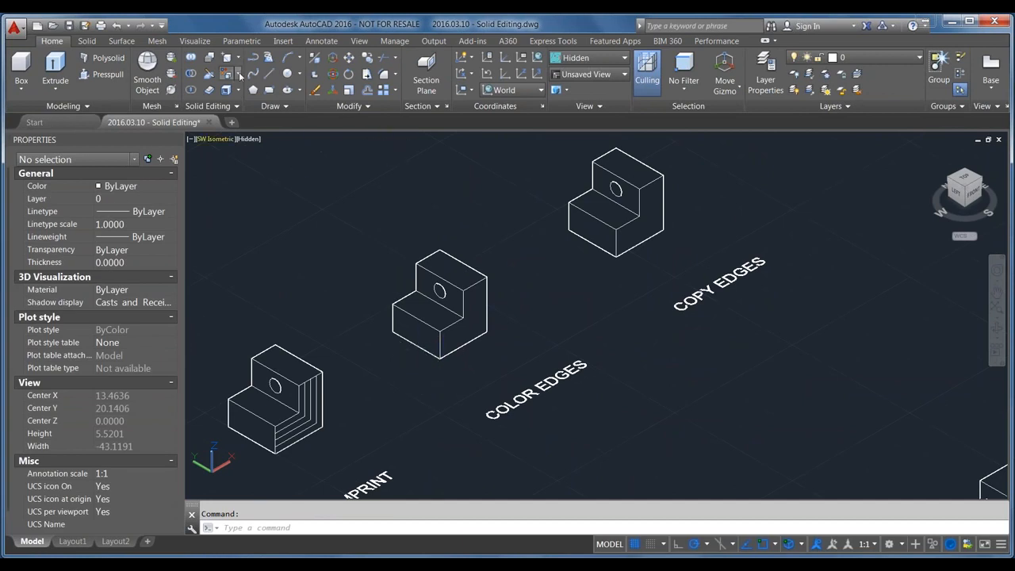
pyautogui.click(235, 74)
pyautogui.click(236, 74)
pyautogui.click(239, 58)
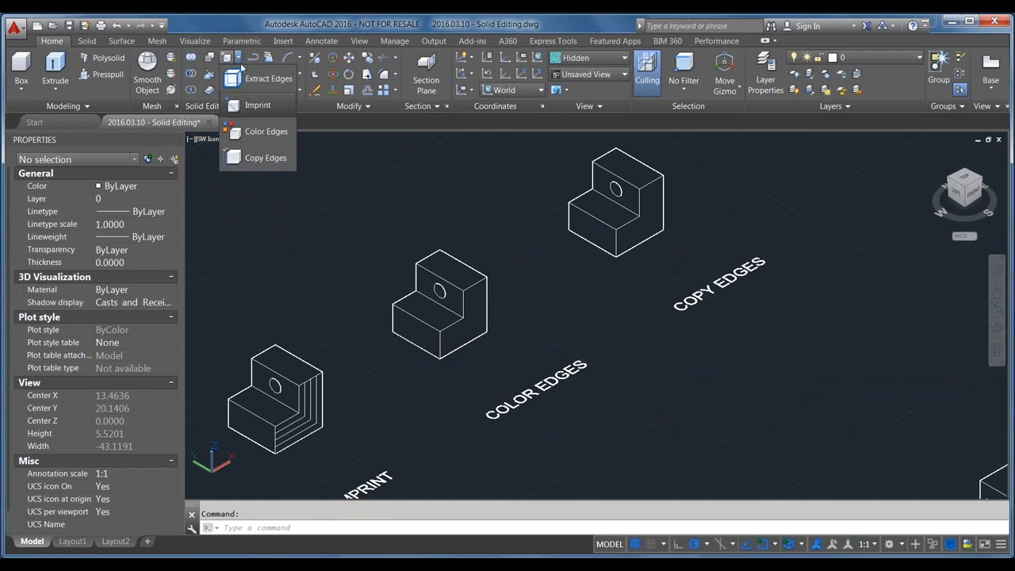
pyautogui.click(254, 135)
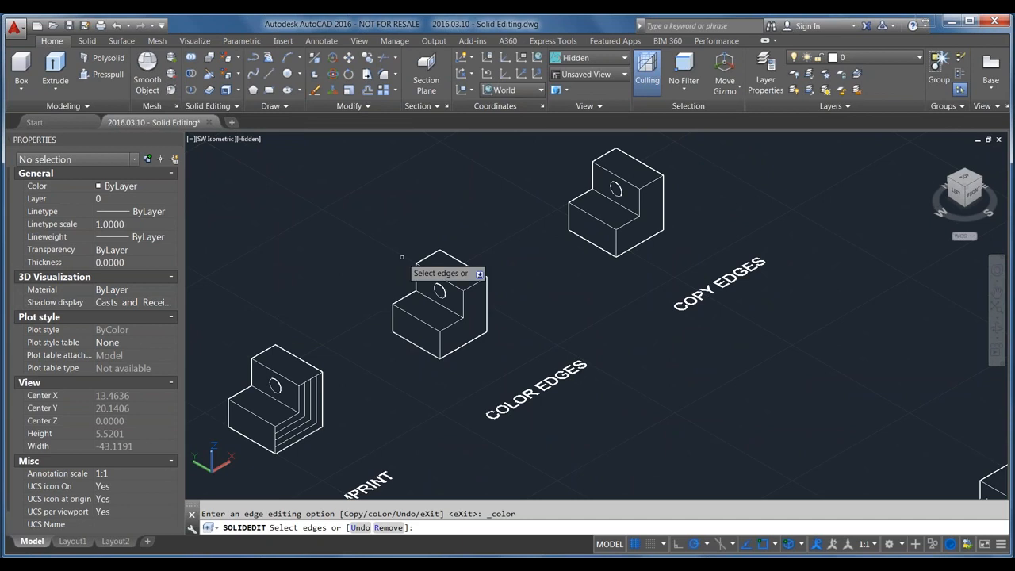
pyautogui.click(421, 319)
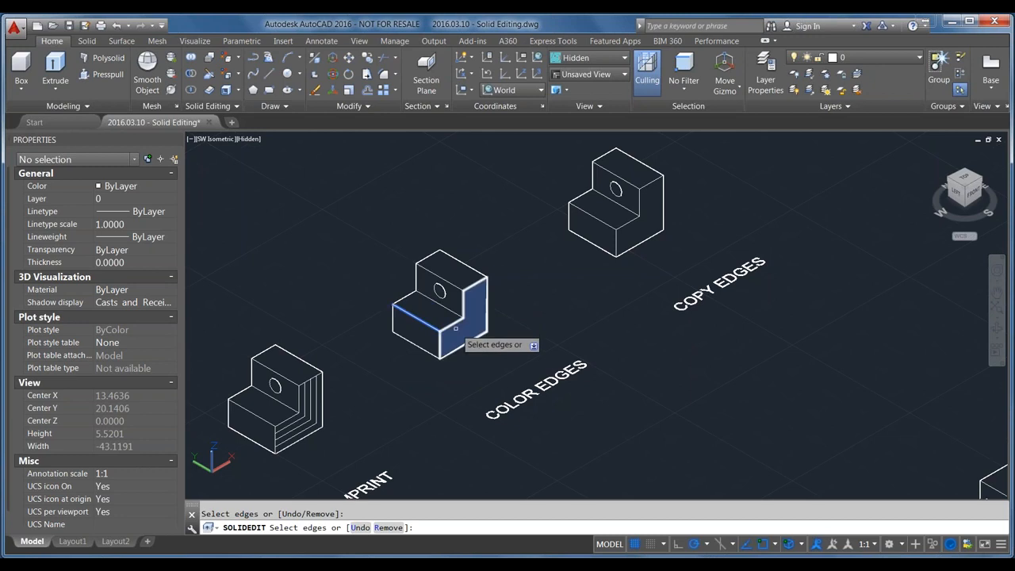
pyautogui.click(440, 276)
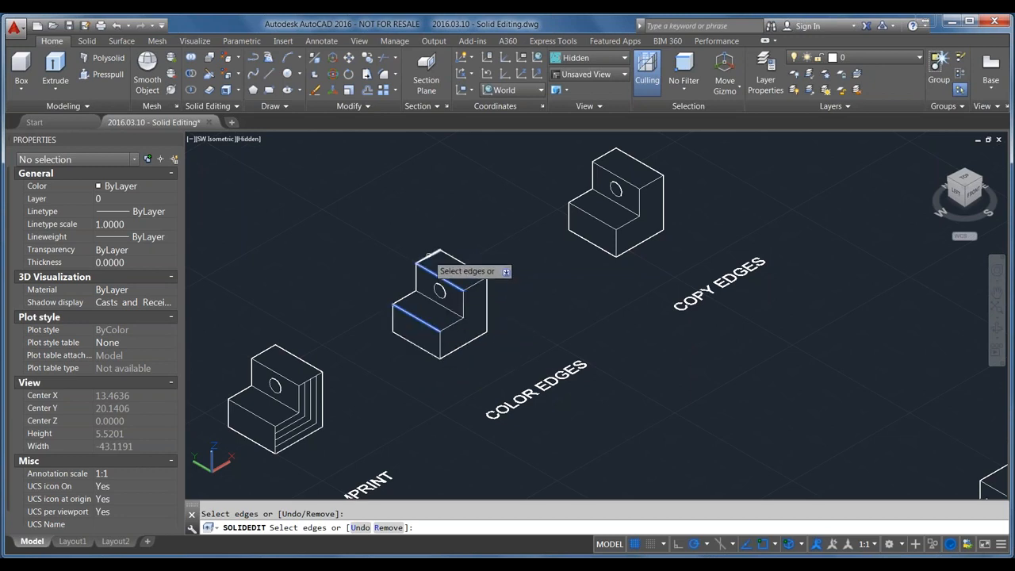
pyautogui.scroll(3, 438, 264)
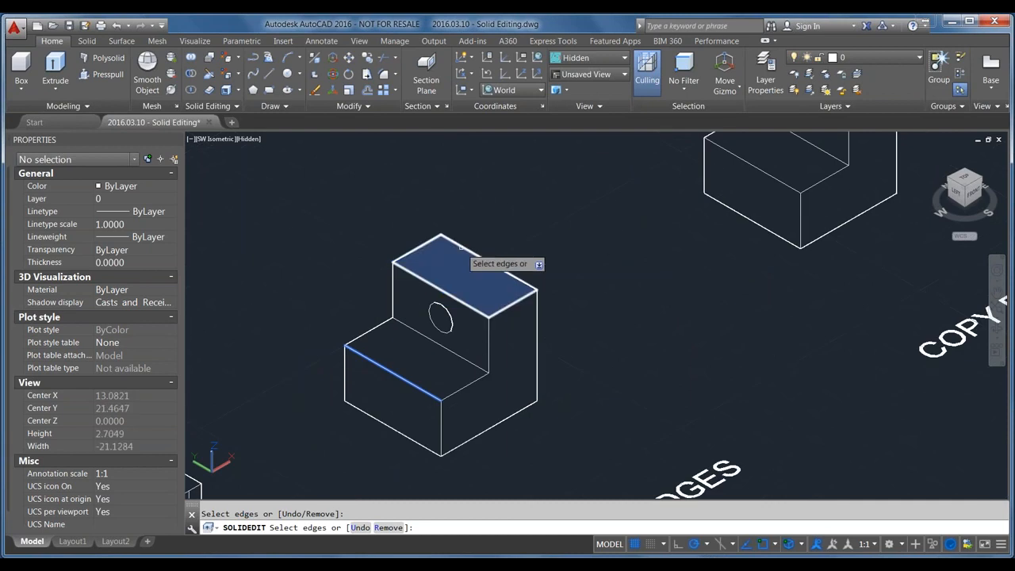
pyautogui.click(466, 249)
pyautogui.click(536, 333)
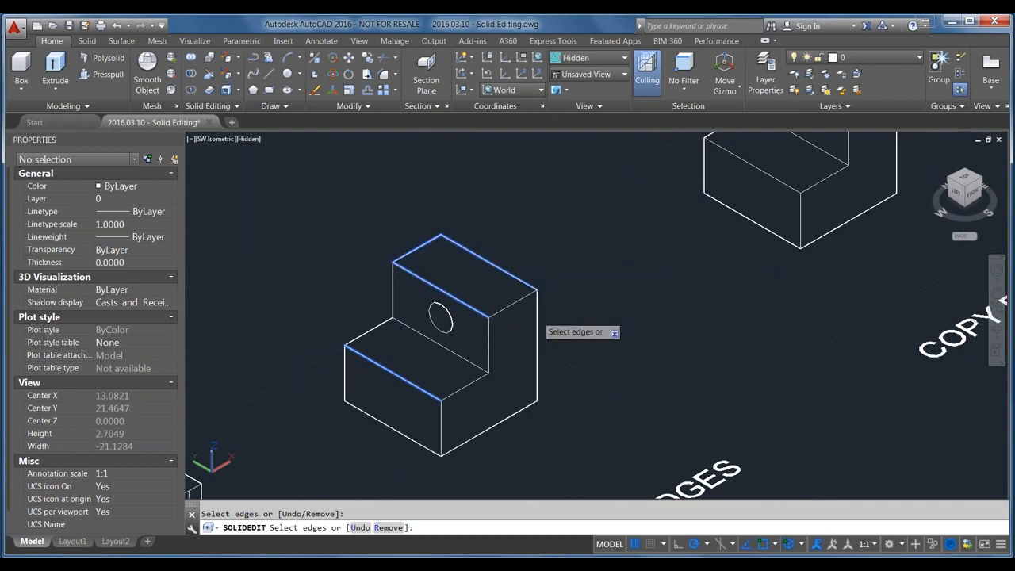
pyautogui.click(508, 416)
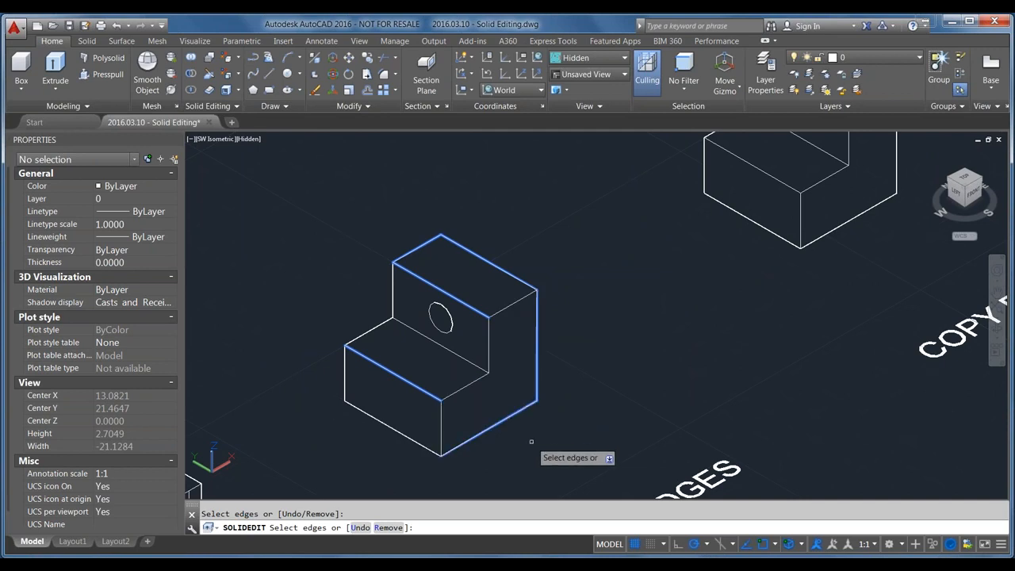
pyautogui.press('Return')
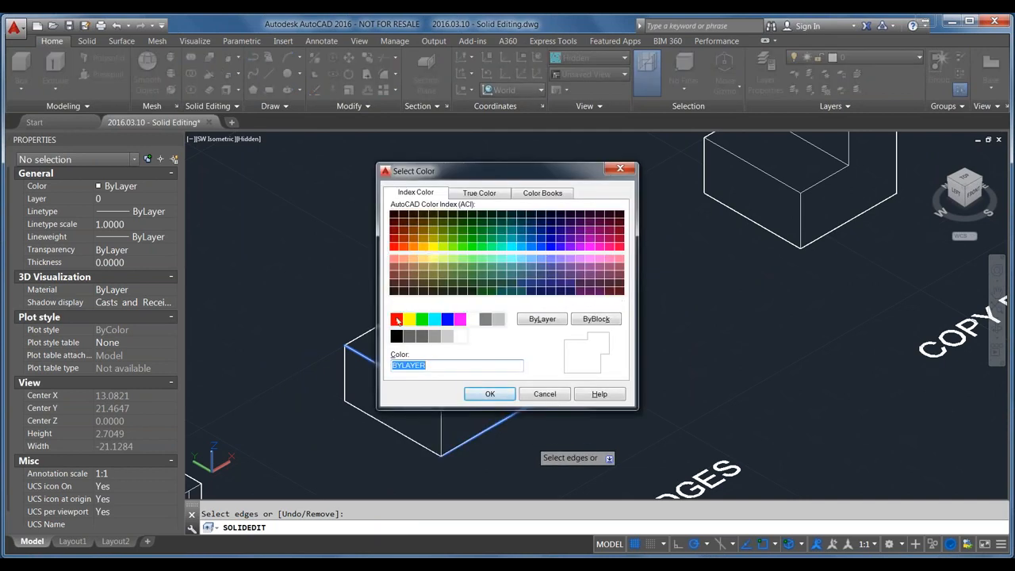
pyautogui.click(513, 250)
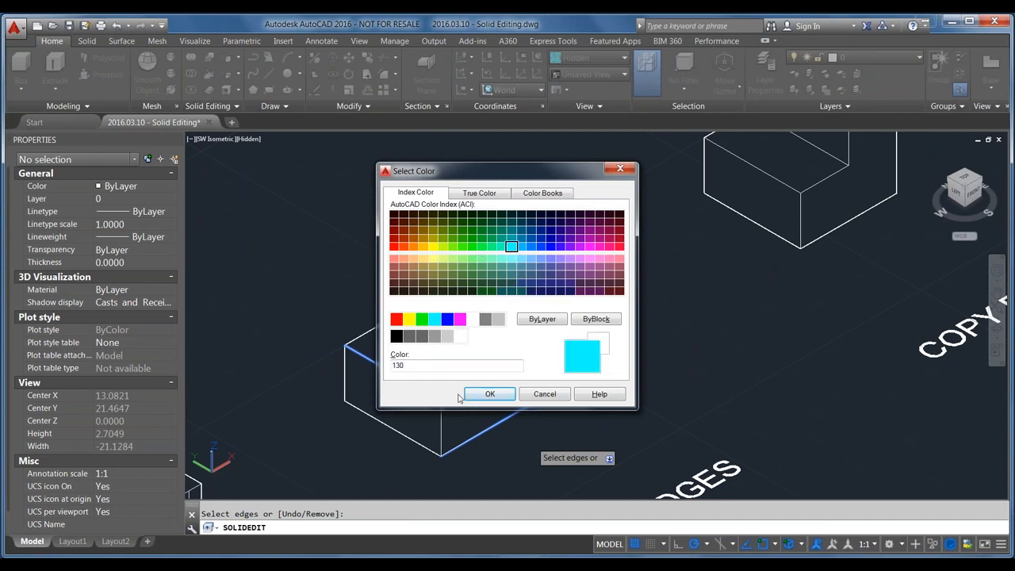
pyautogui.click(490, 394)
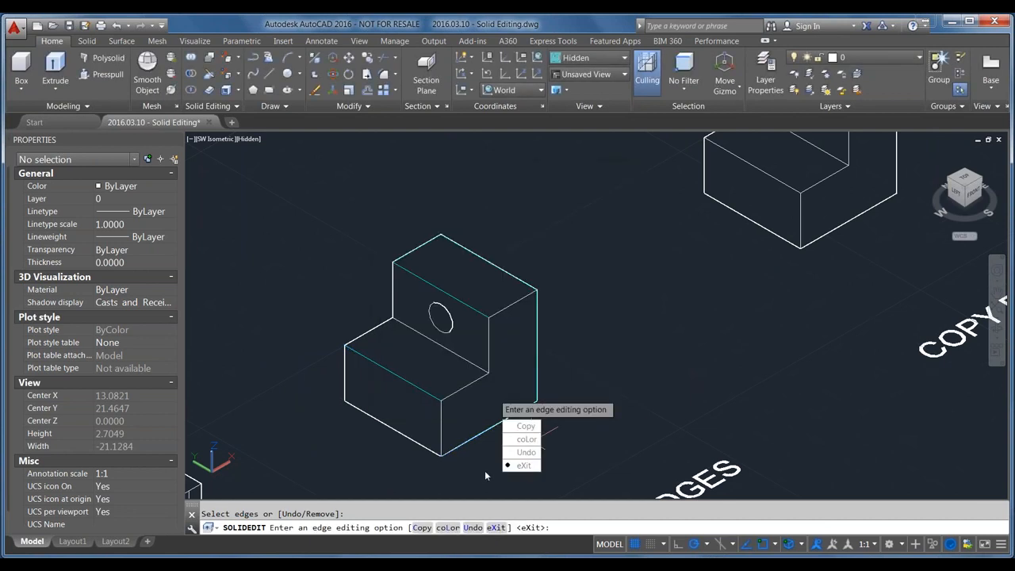
pyautogui.click(523, 465)
pyautogui.click(525, 473)
pyautogui.scroll(2, 374, 383)
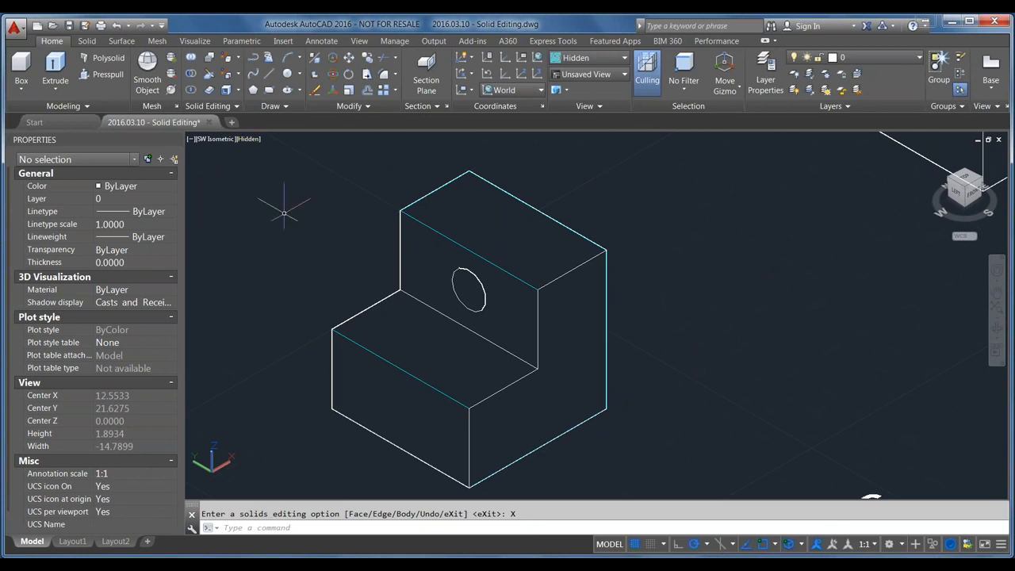
# Color the lower step's front edge and the circular hole edge of the COLOR EDGES solid red
pyautogui.press('Return')
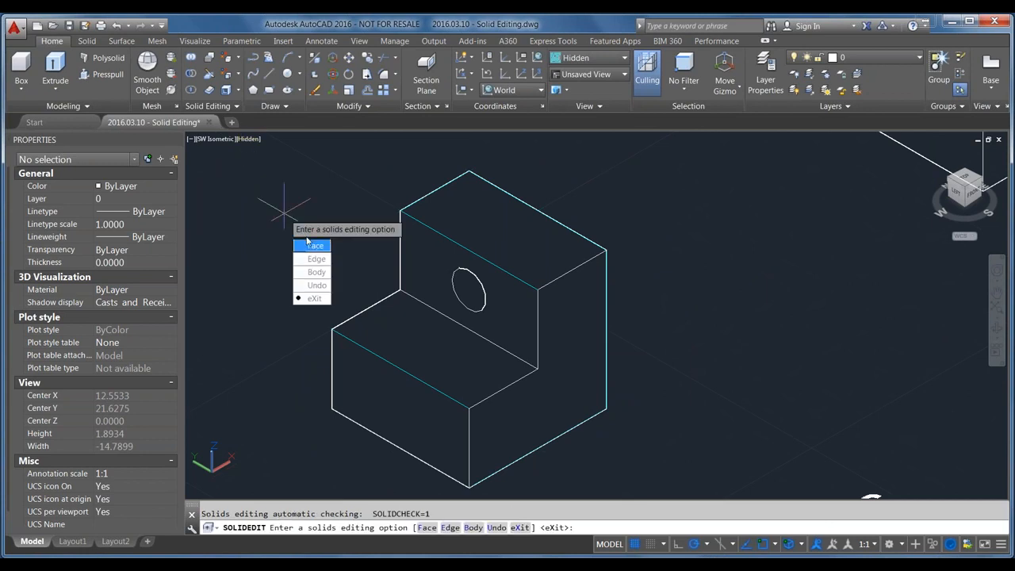
pyautogui.press('Escape')
pyautogui.click(239, 76)
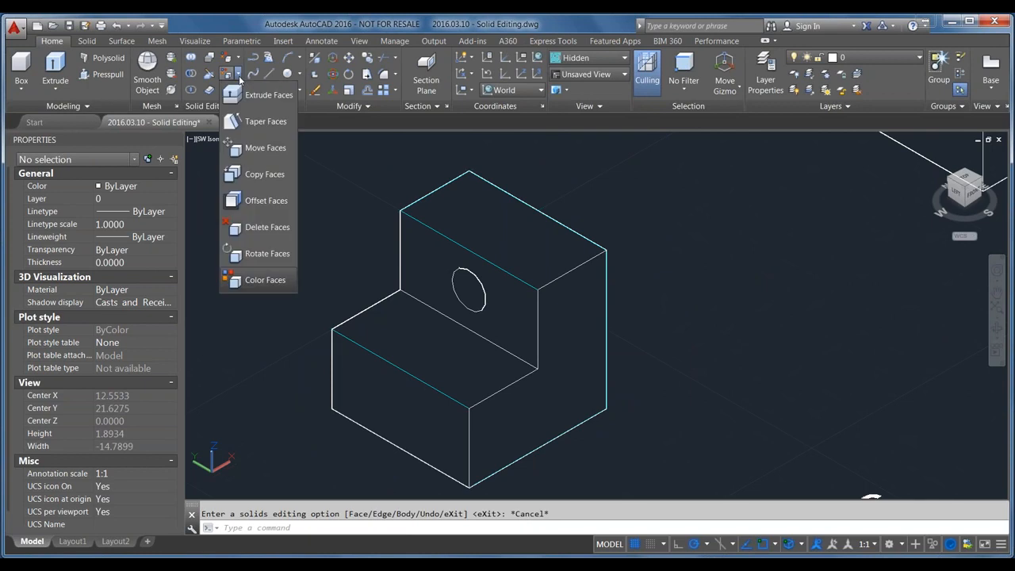
pyautogui.click(229, 60)
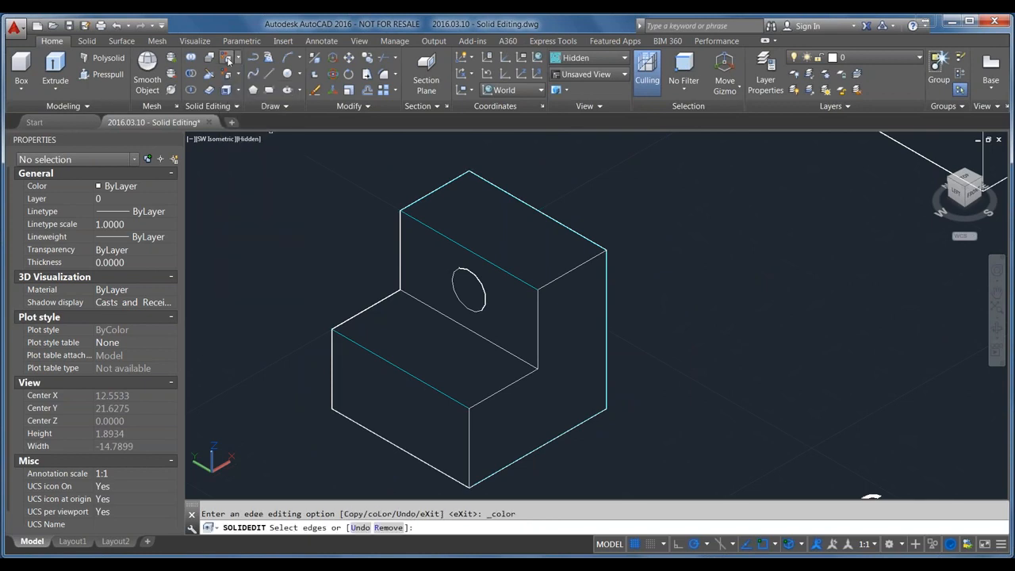
pyautogui.click(365, 347)
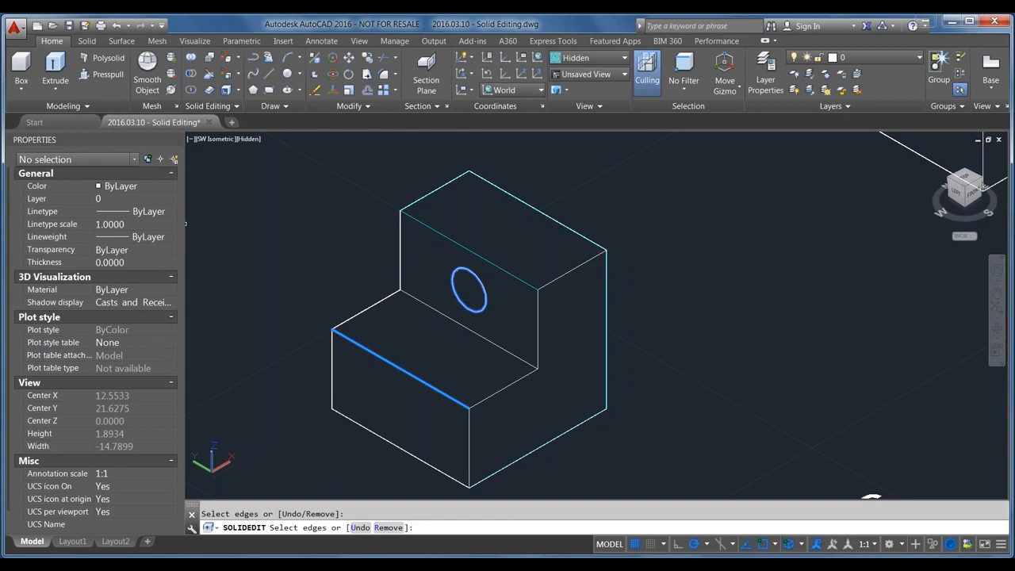
pyautogui.press('Return')
pyautogui.click(396, 318)
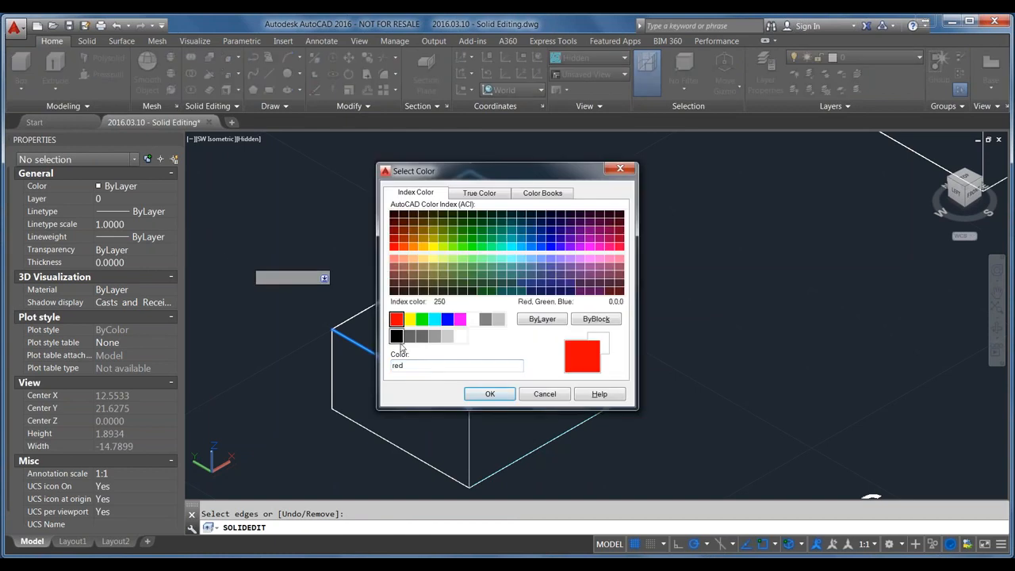
pyautogui.click(490, 394)
pyautogui.click(493, 463)
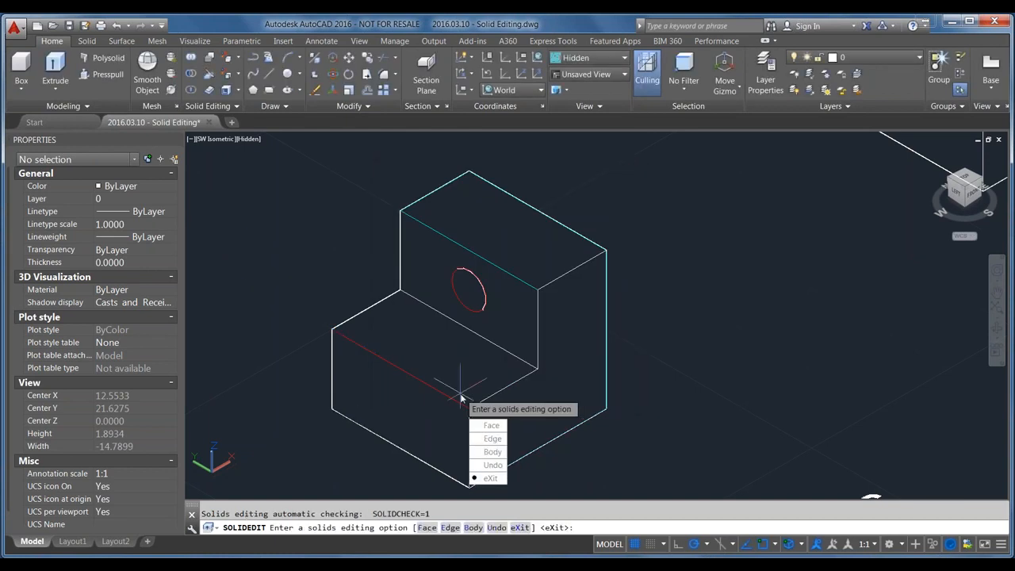
pyautogui.click(485, 479)
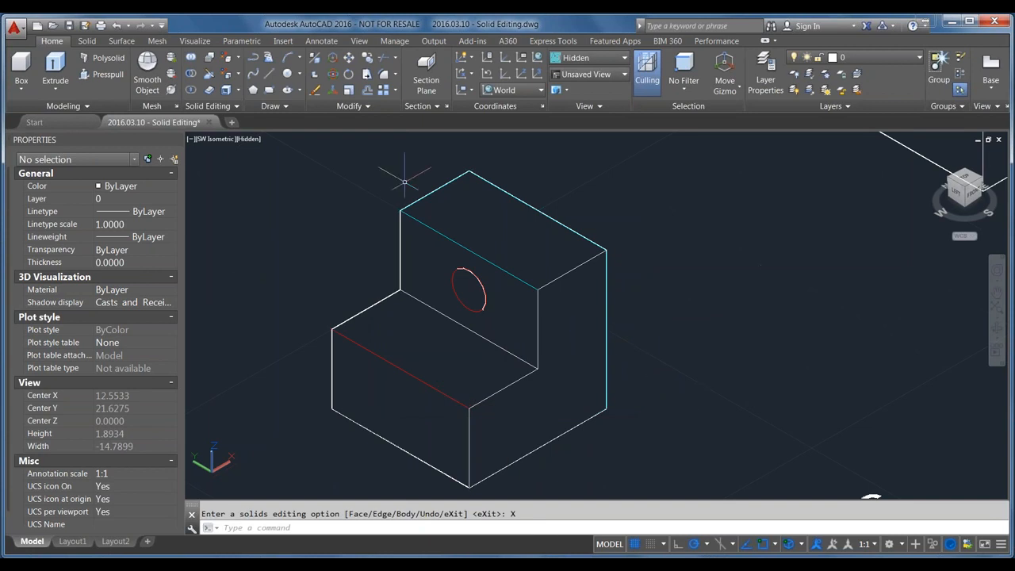
# Copy the eight outer outline edges of the COPY EDGES solid to the empty area beyond it, using Copy Edges
pyautogui.scroll(-2, 578, 344)
pyautogui.scroll(-2, 418, 411)
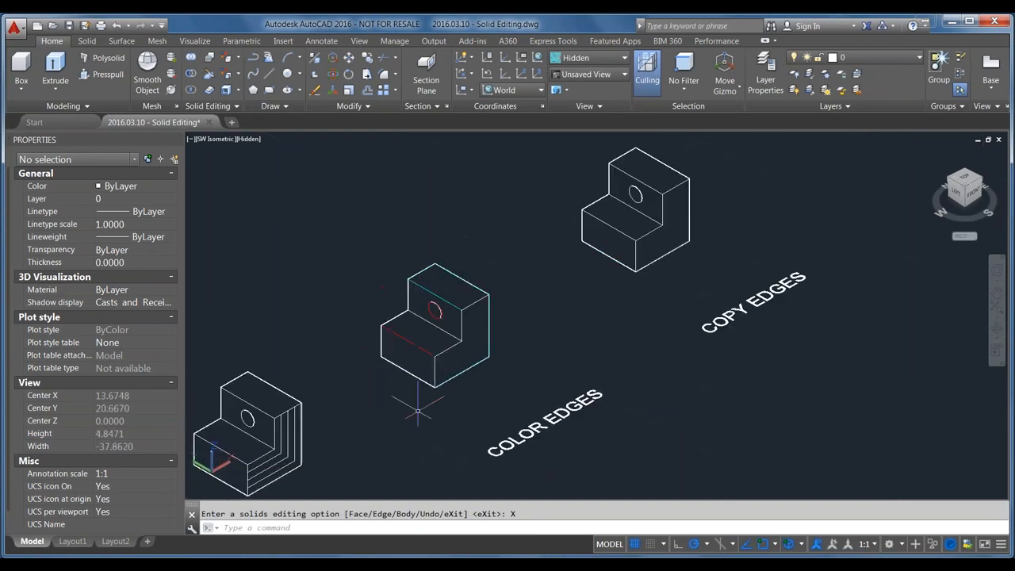
pyautogui.moveTo(723, 292); pyautogui.dragTo(622, 366, button='middle')
pyautogui.scroll(1, 600, 307)
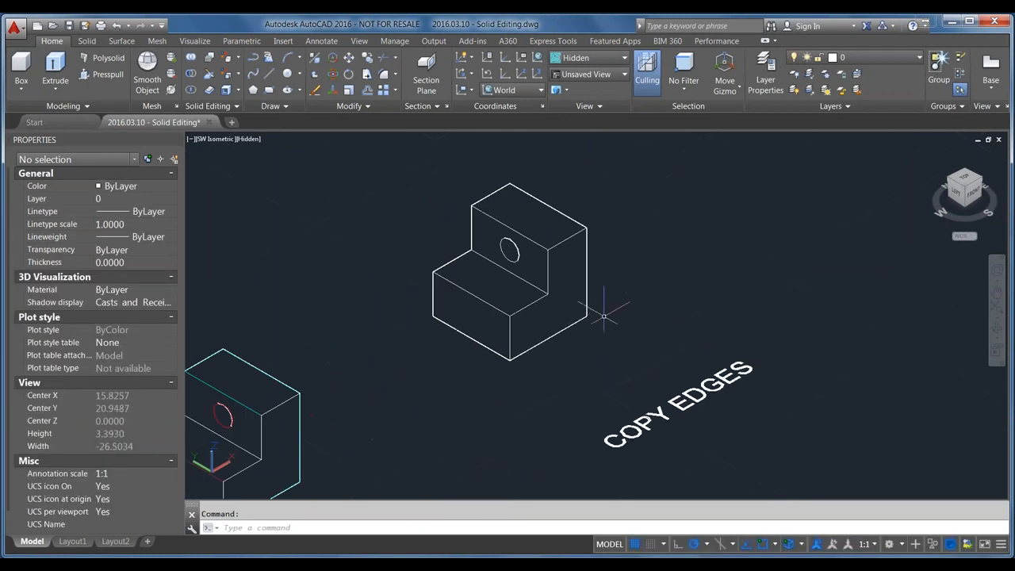
pyautogui.click(238, 57)
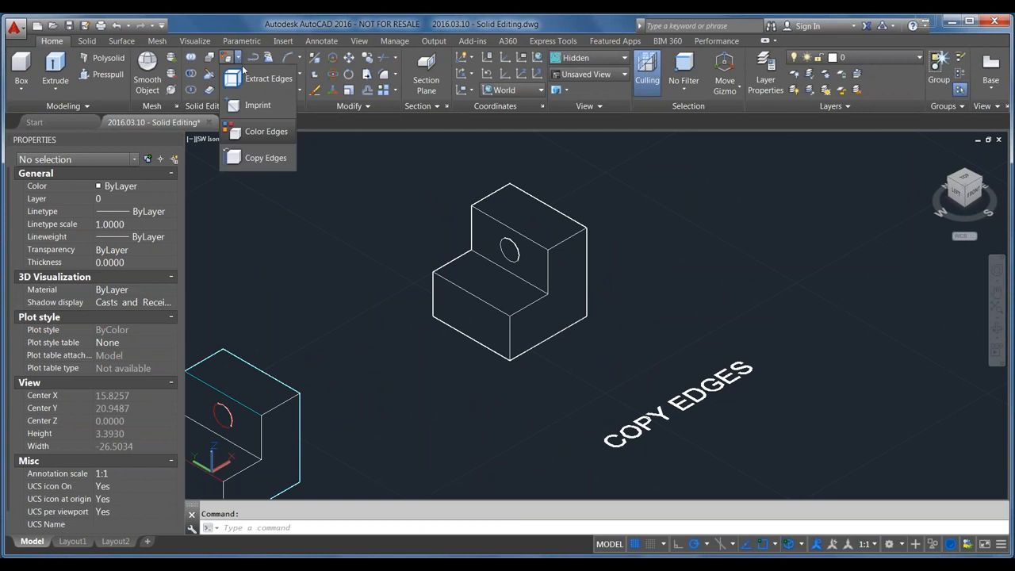
pyautogui.click(262, 159)
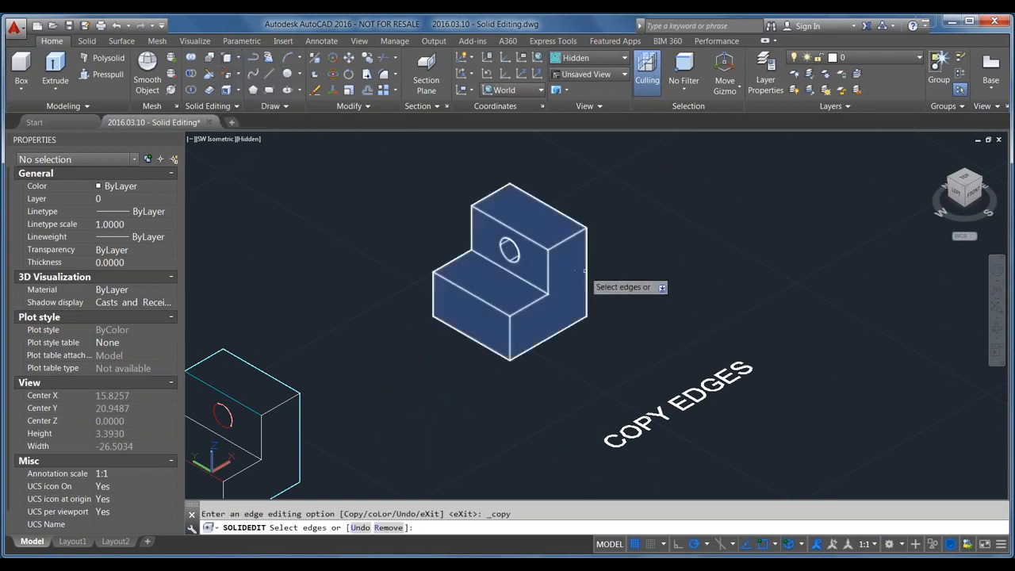
pyautogui.click(560, 213)
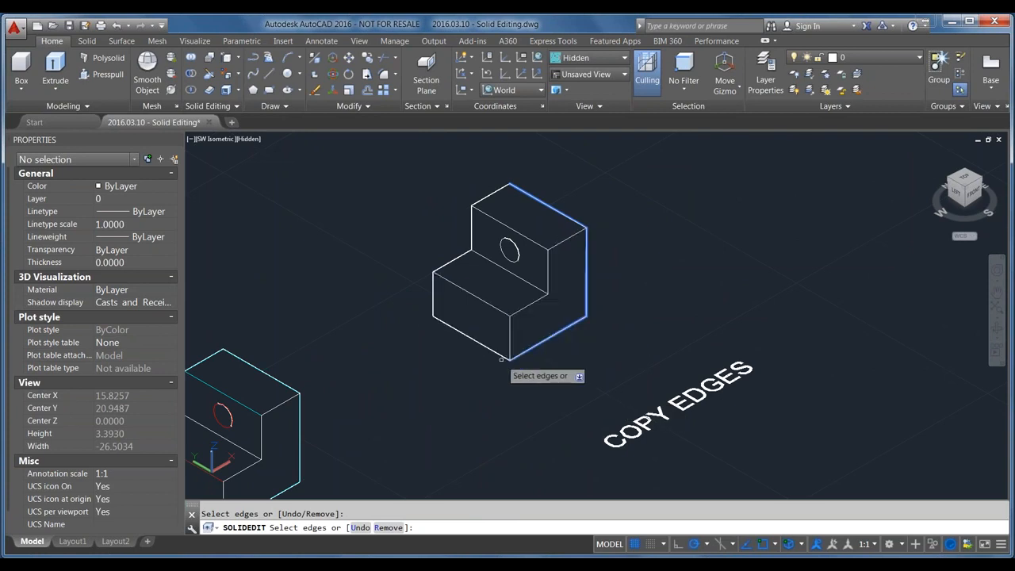
pyautogui.click(433, 282)
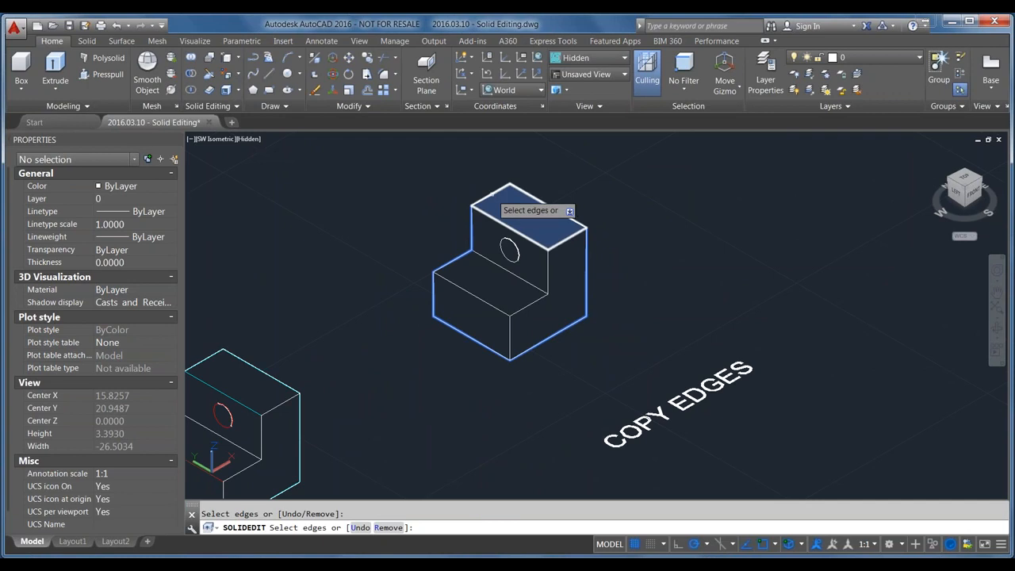
pyautogui.click(398, 220)
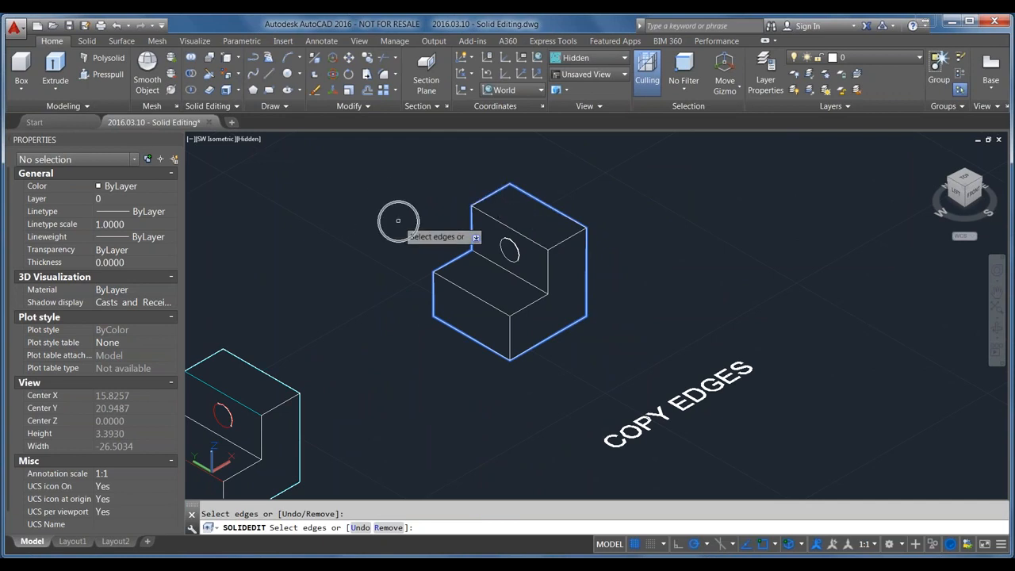
pyautogui.press('Return')
pyautogui.click(411, 334)
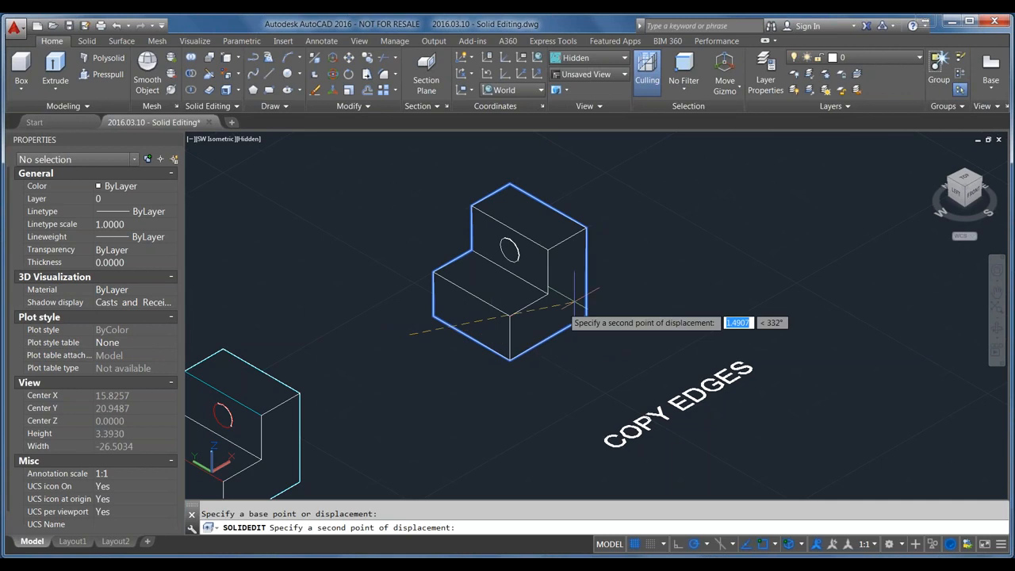
pyautogui.click(650, 195)
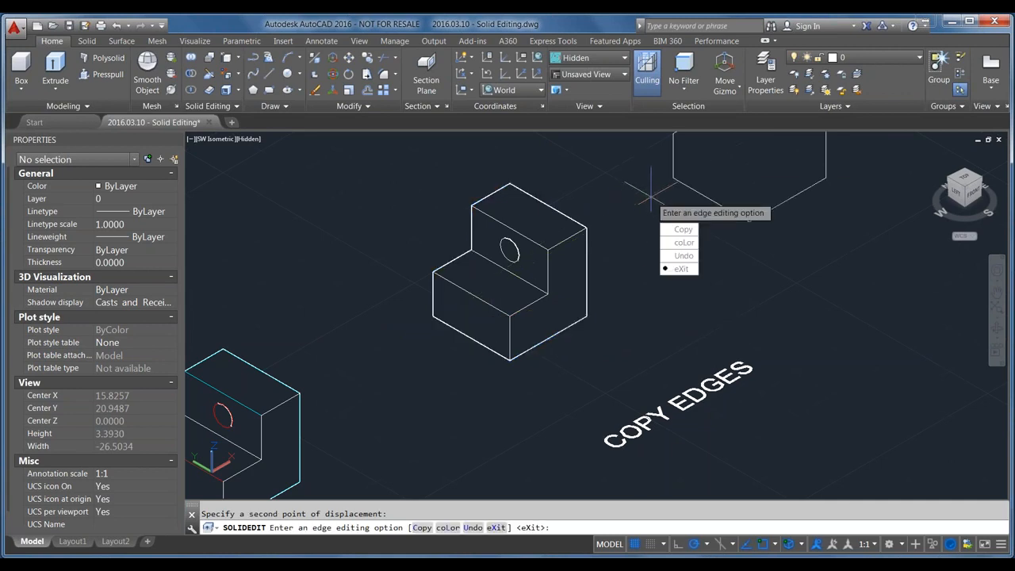
pyautogui.press('Return')
pyautogui.press('Return')
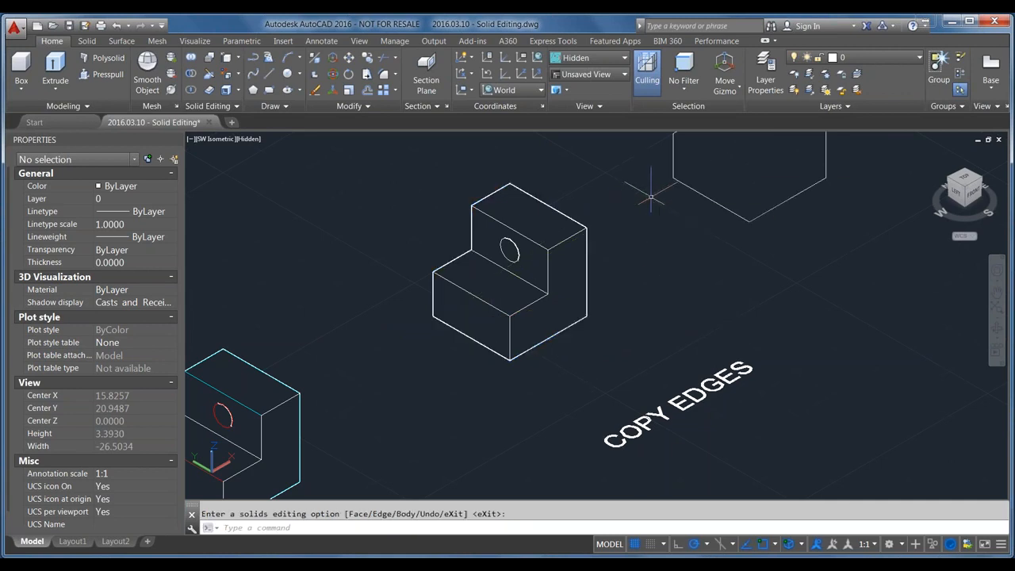
pyautogui.scroll(-4, 576, 391)
pyautogui.scroll(3, 680, 260)
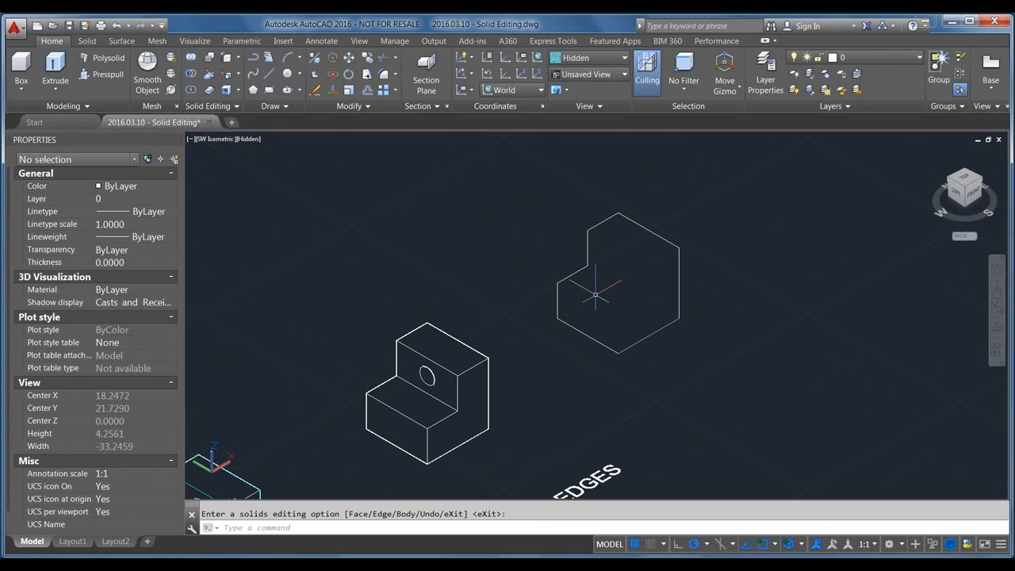
pyautogui.scroll(-2, 681, 225)
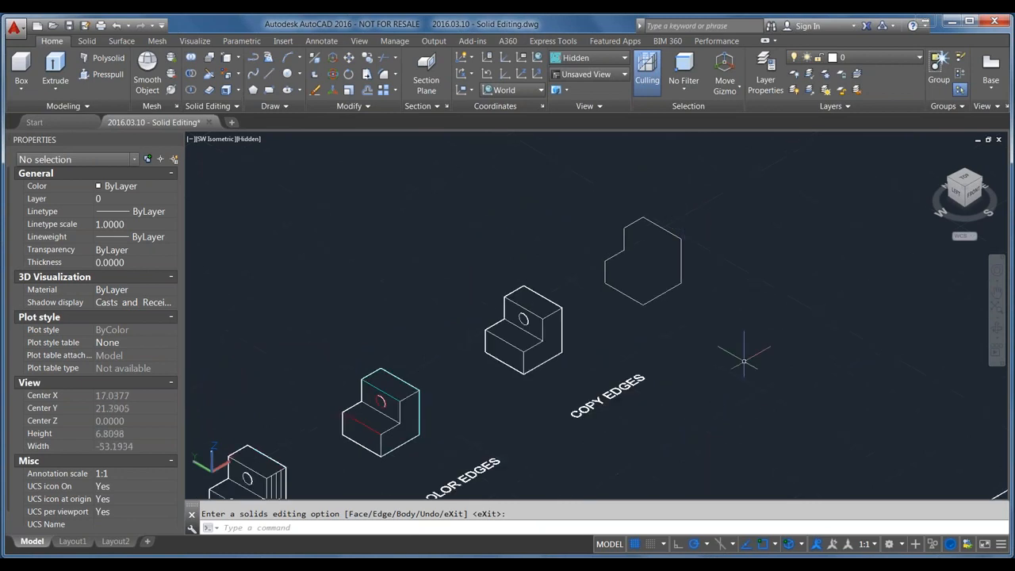
# Examine the CONVERT TO SOLID cube's mesh properties and the available mesh primitives
pyautogui.scroll(-8, 749, 364)
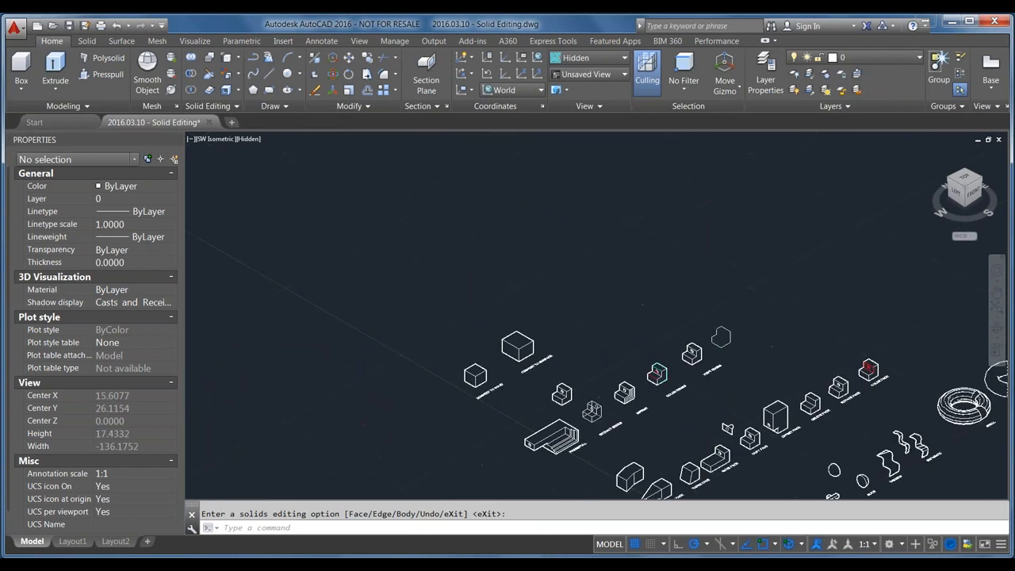
pyautogui.scroll(8, 588, 369)
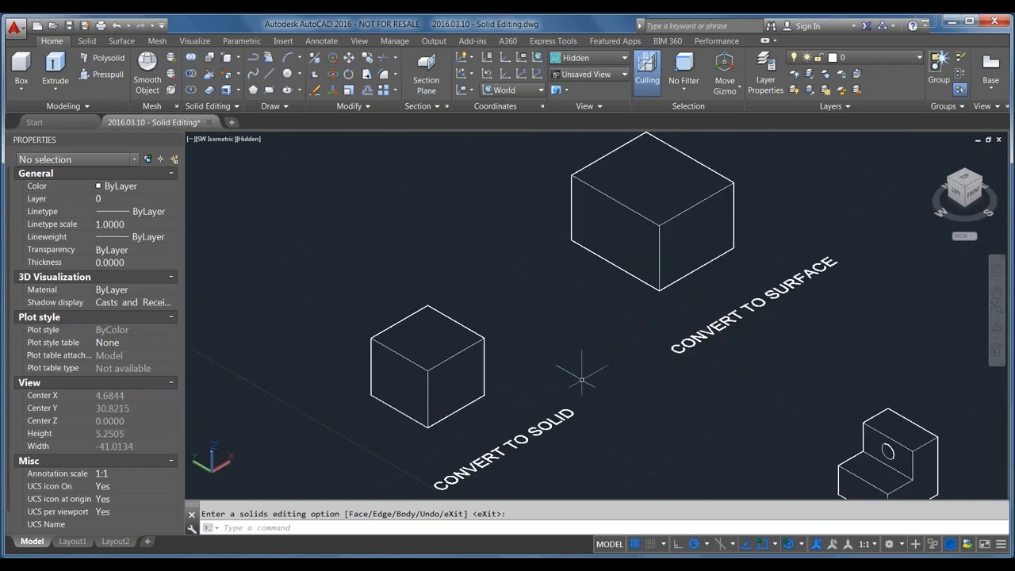
pyautogui.moveTo(670, 373); pyautogui.dragTo(770, 384, button='middle')
pyautogui.press('Escape')
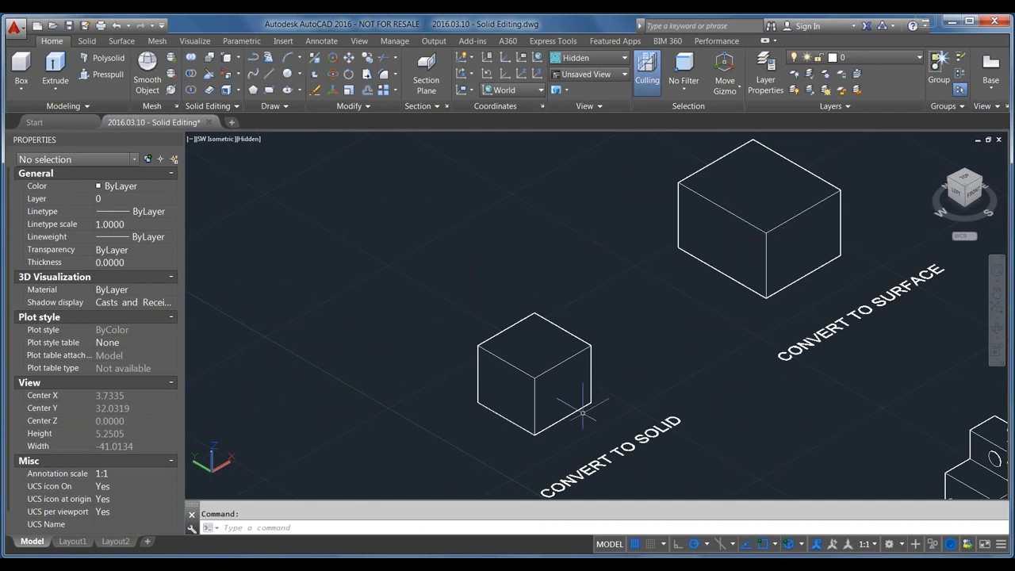
pyautogui.click(567, 387)
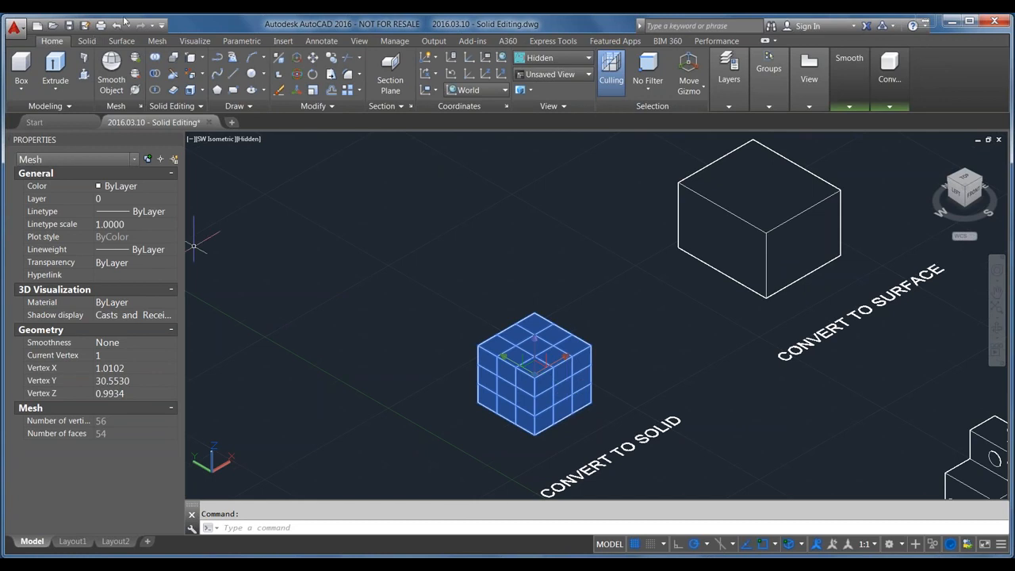
pyautogui.click(157, 41)
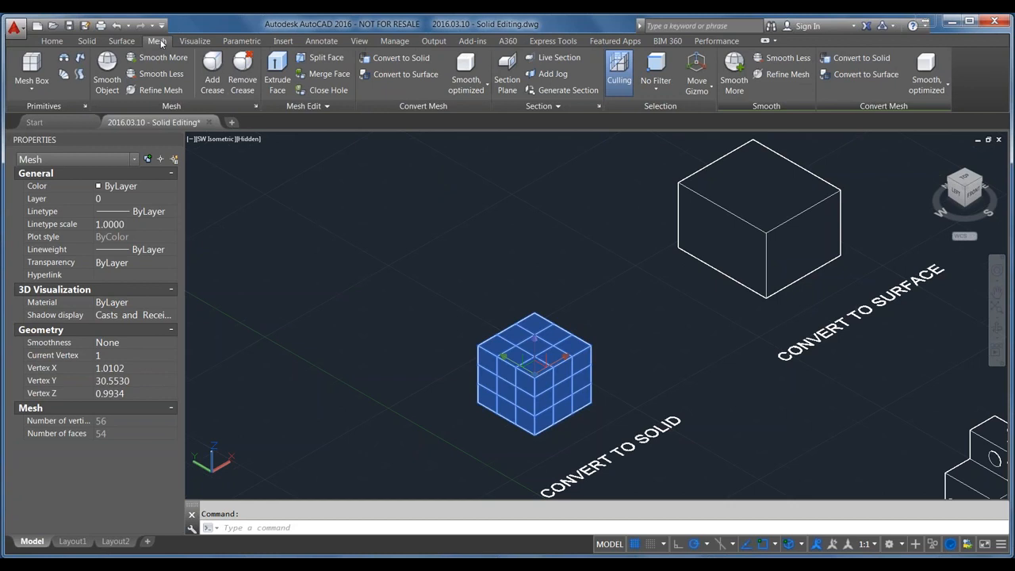
pyautogui.click(37, 91)
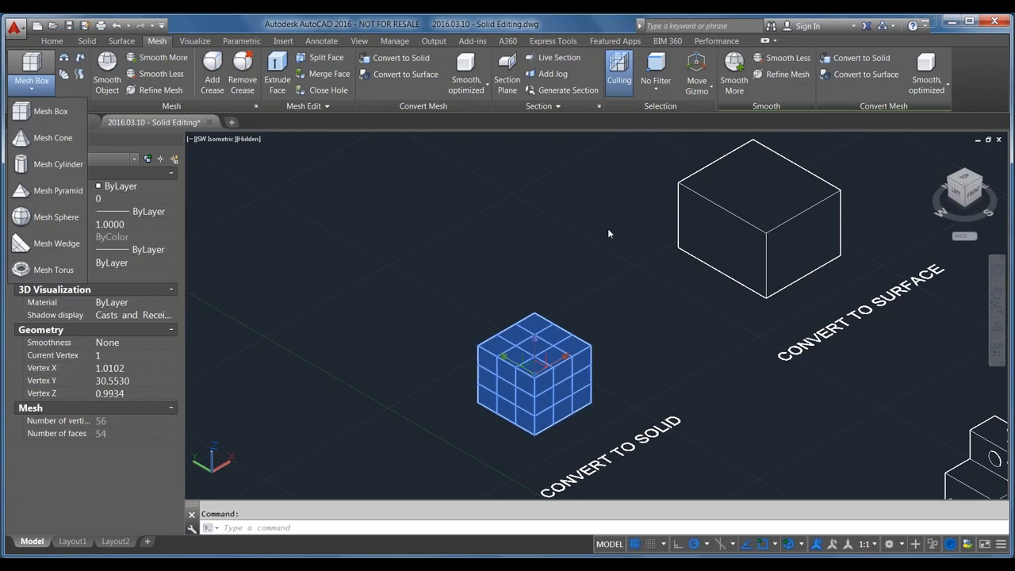
pyautogui.click(507, 201)
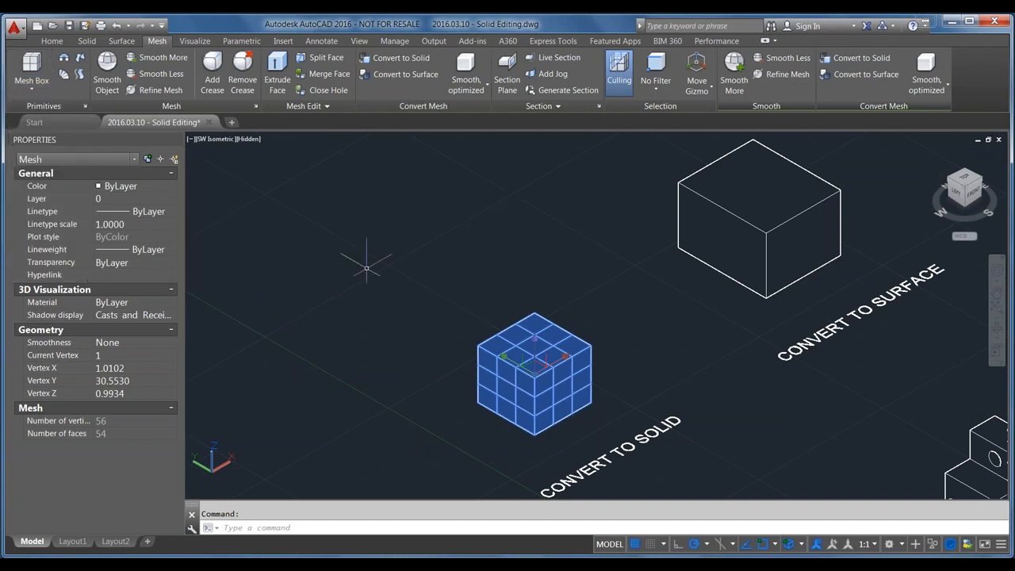
# Try to convert the CONVERT TO SOLID mesh cube with the Smooth Object command
pyautogui.click(53, 41)
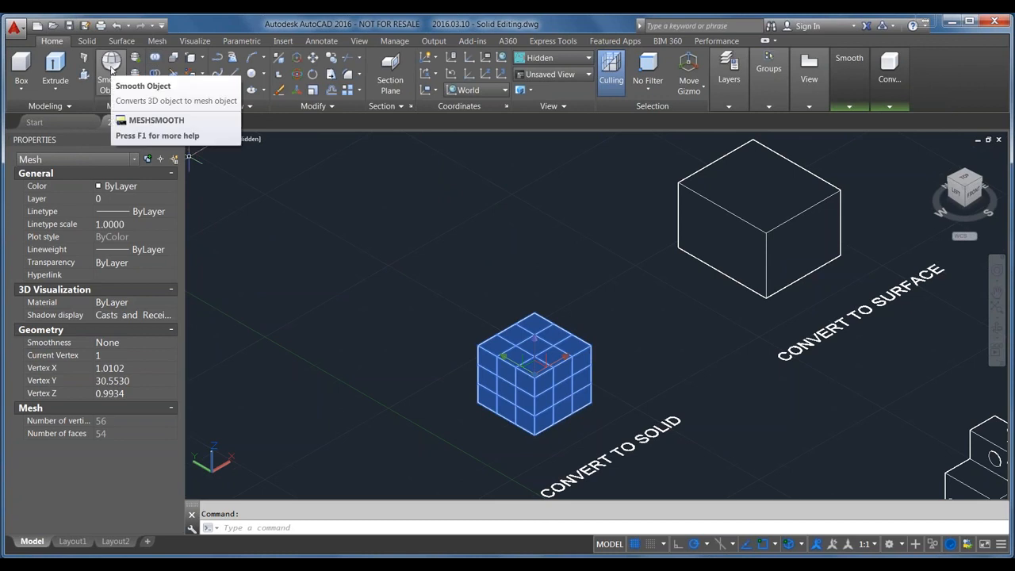
pyautogui.click(111, 70)
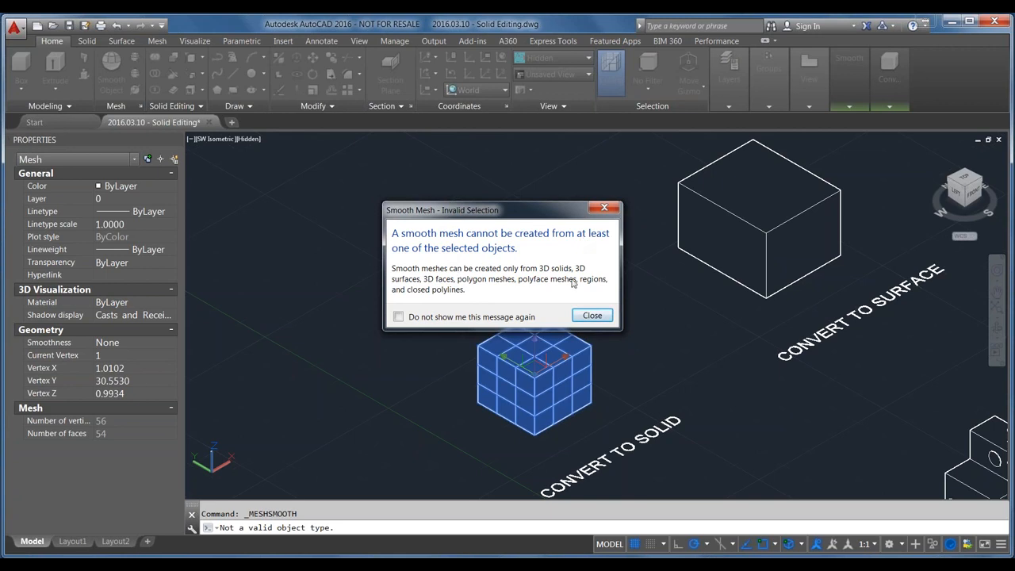
pyautogui.click(593, 315)
pyautogui.click(561, 340)
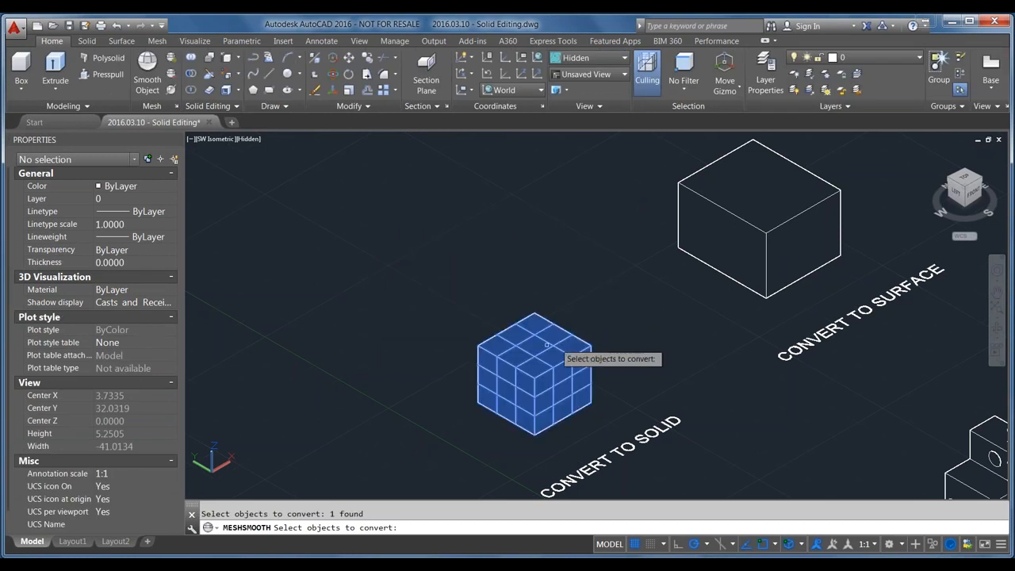
pyautogui.press('Return')
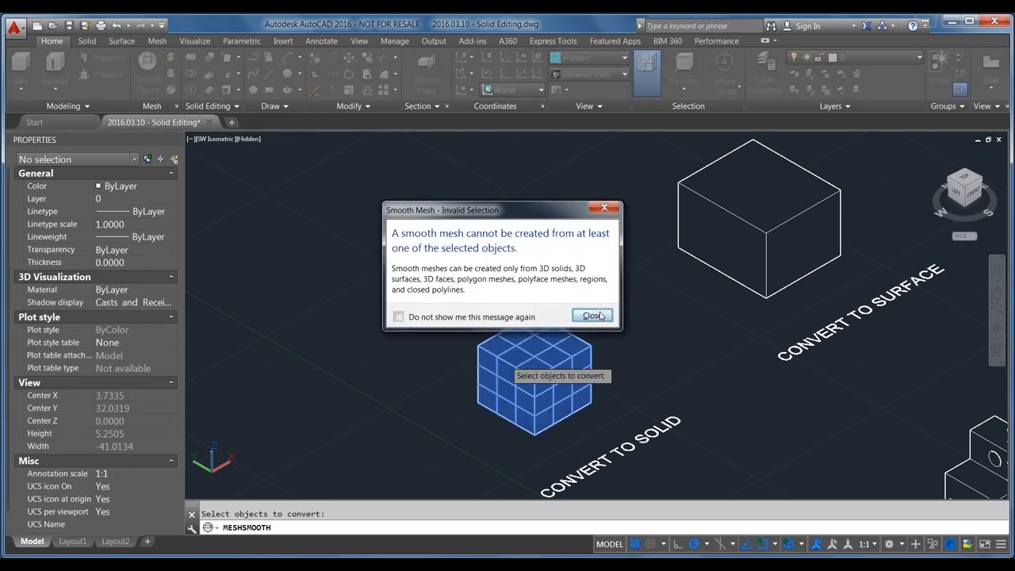
pyautogui.click(591, 314)
pyautogui.press('Escape')
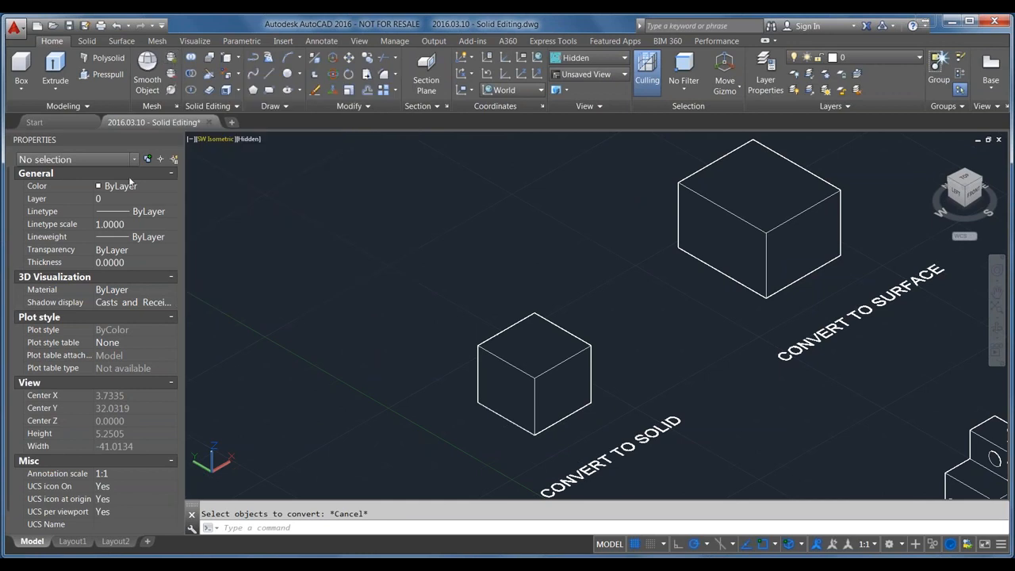
# Draw a freehand solid box behind the CONVERT TO SOLID cube and convert it to a mesh with Smooth Object
pyautogui.click(21, 65)
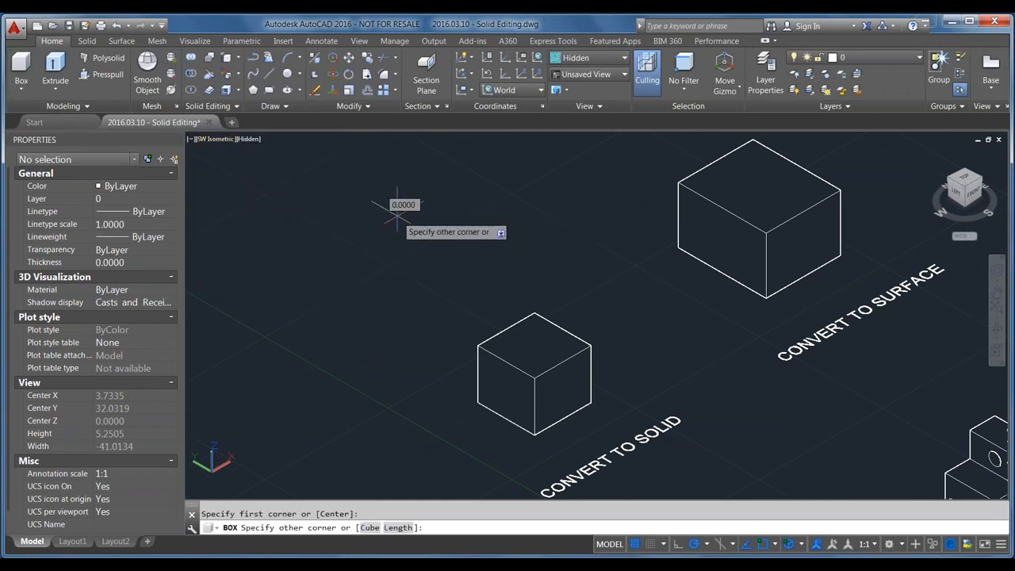
pyautogui.click(290, 229)
pyautogui.click(268, 193)
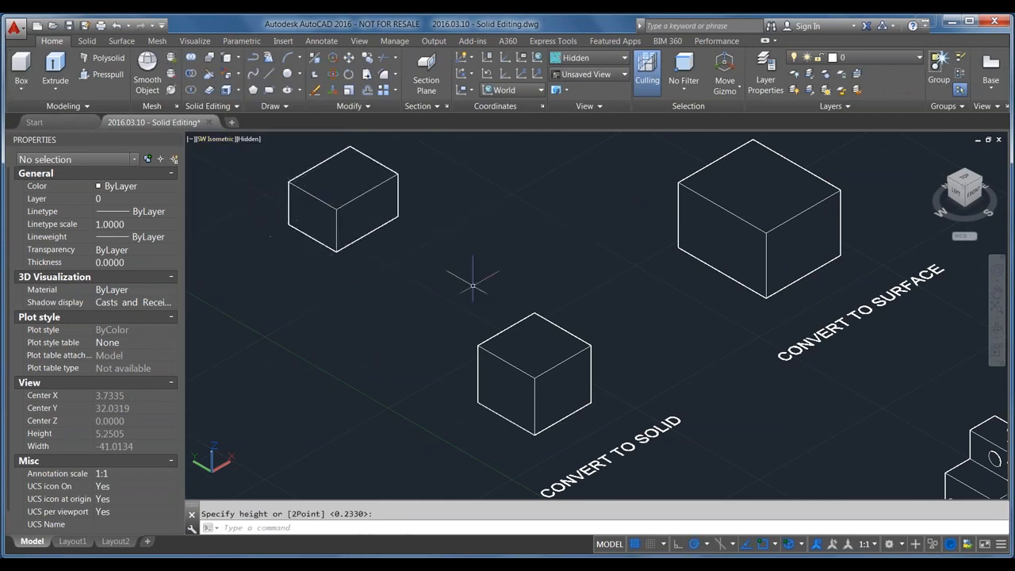
pyautogui.click(145, 70)
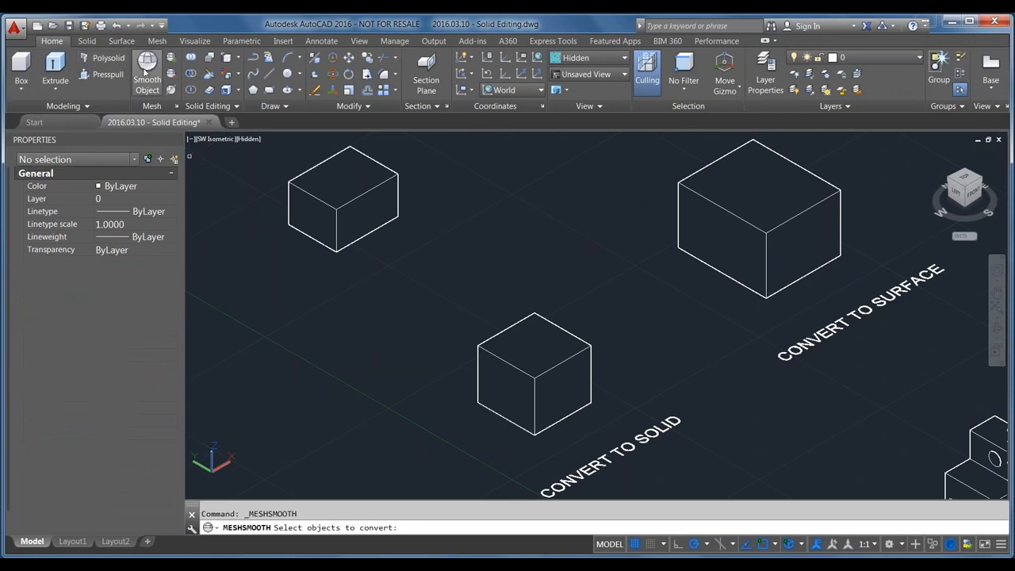
pyautogui.click(329, 185)
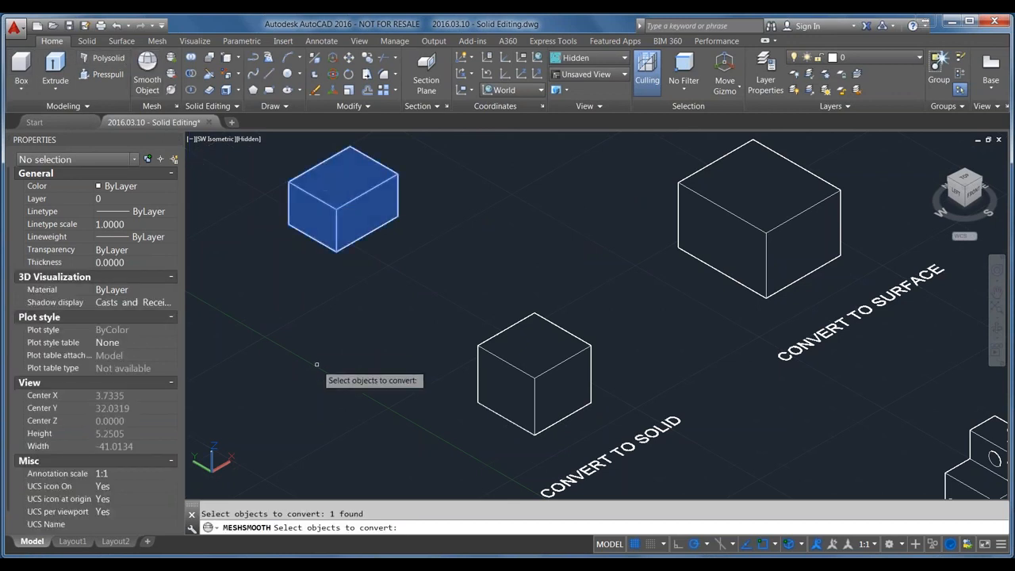
pyautogui.press('Return')
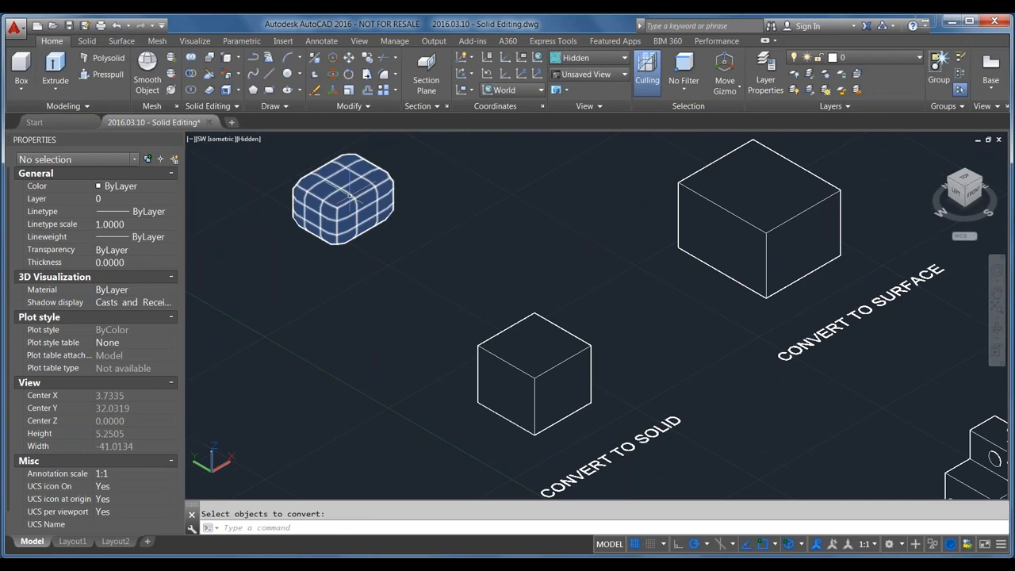
# Raise the smoothness of the CONVERT TO SOLID mesh cube to Level 4
pyautogui.click(559, 367)
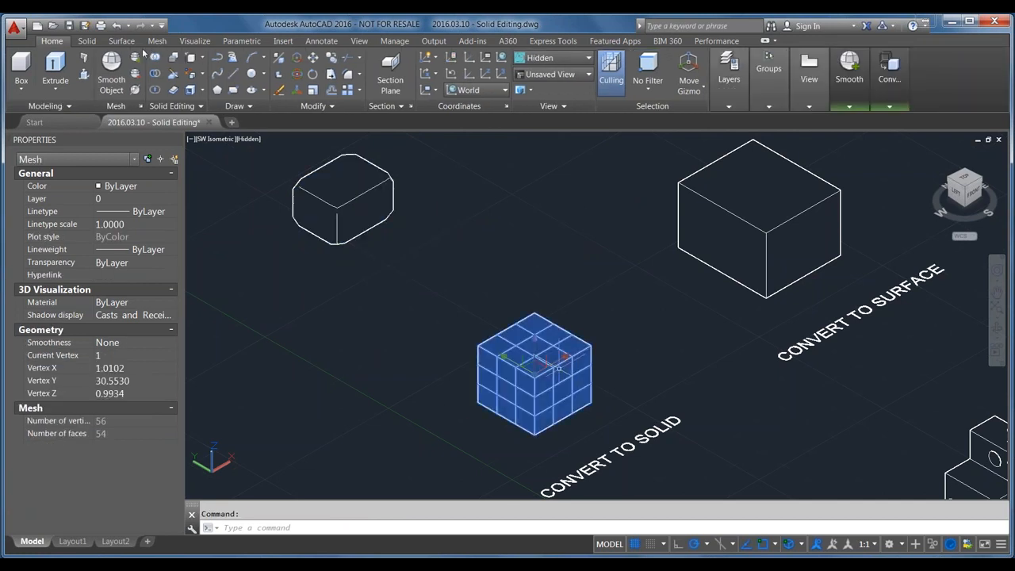
pyautogui.click(137, 58)
pyautogui.click(136, 57)
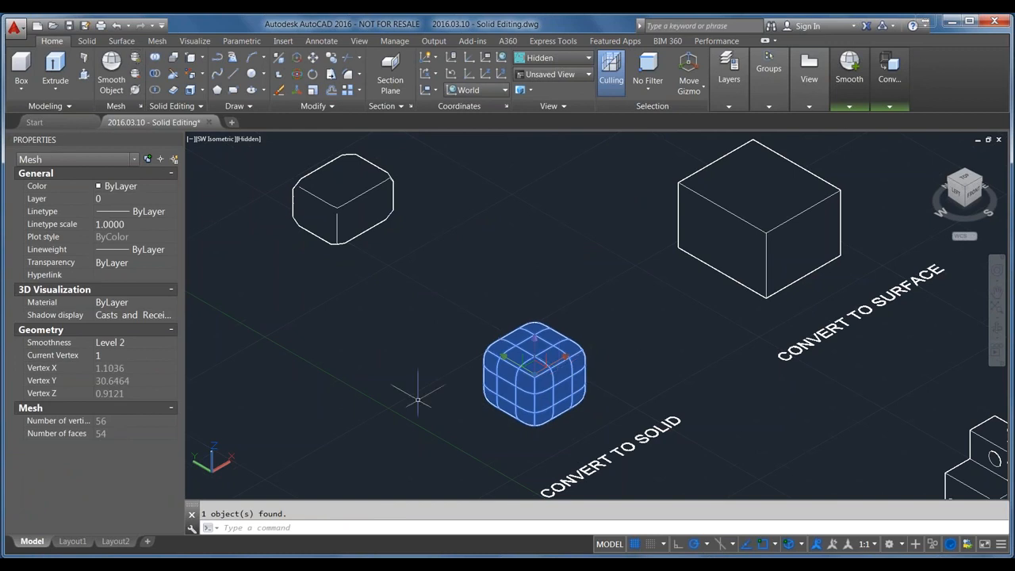
pyautogui.click(137, 58)
pyautogui.click(136, 60)
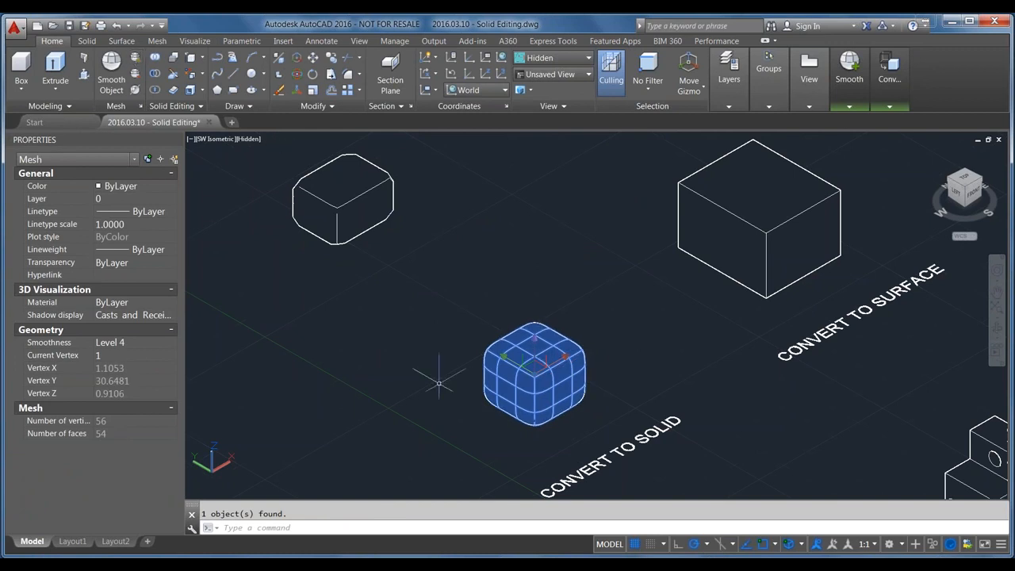
pyautogui.press('Escape')
pyautogui.scroll(4, 556, 350)
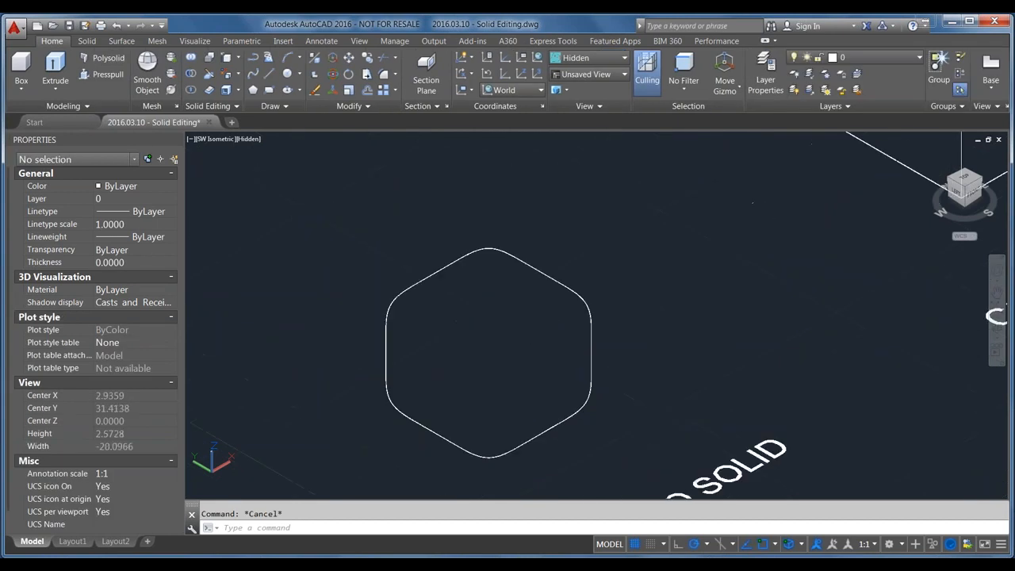
pyautogui.click(555, 350)
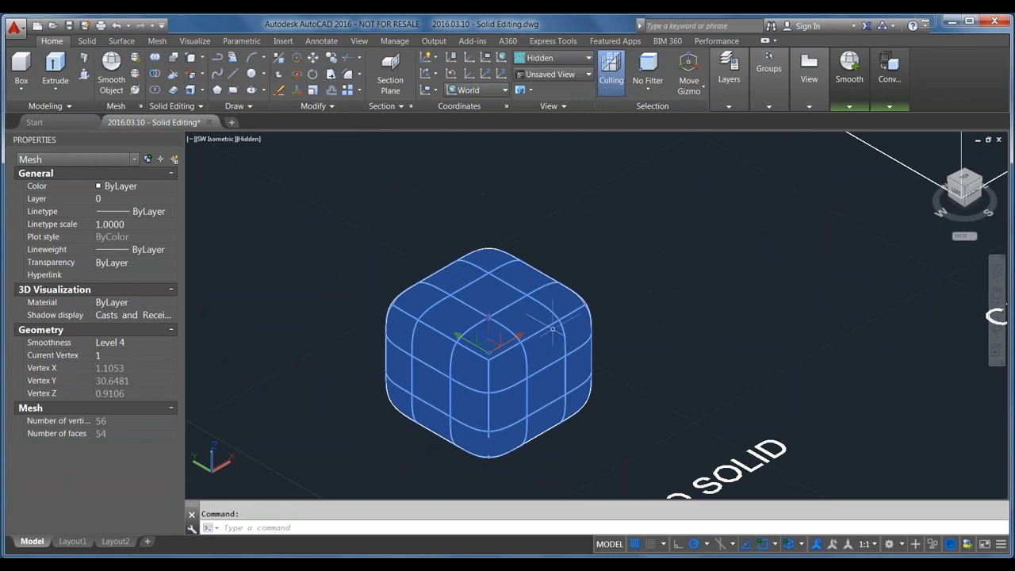
pyautogui.press('Escape')
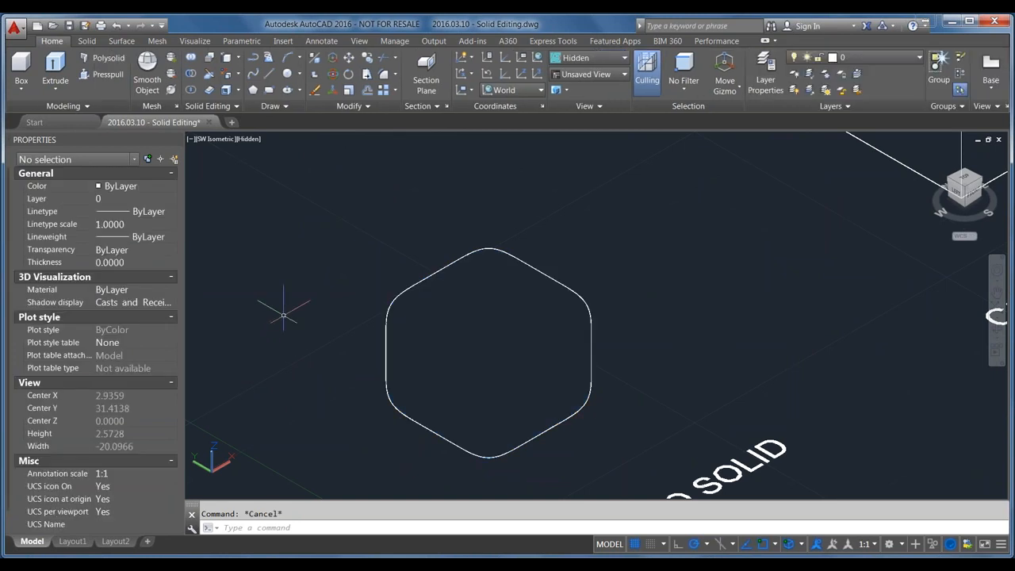
# Switch the visual style to Conceptual and convert the smoothed CONVERT TO SOLID mesh cube to a solid
pyautogui.click(250, 139)
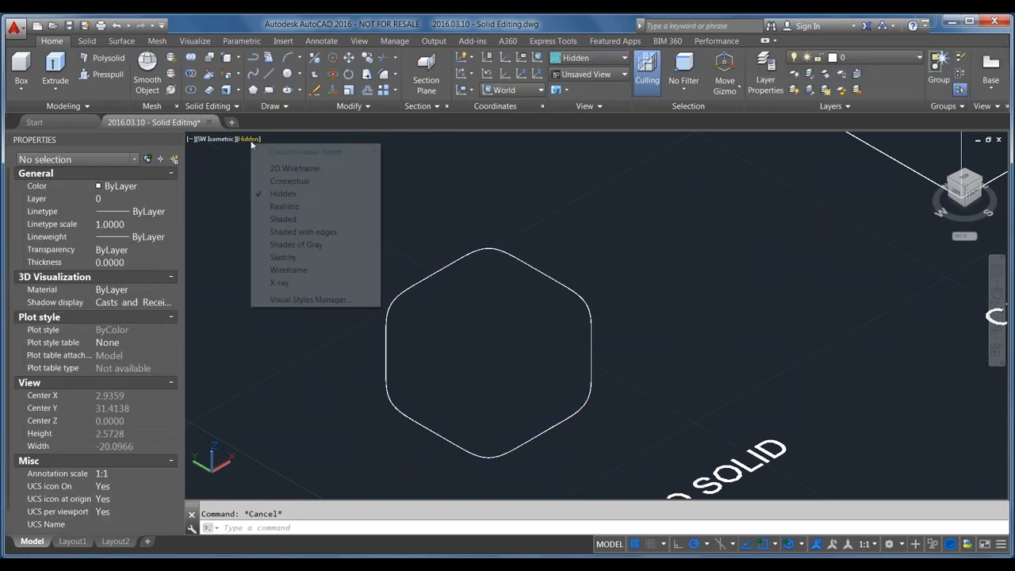
pyautogui.click(278, 184)
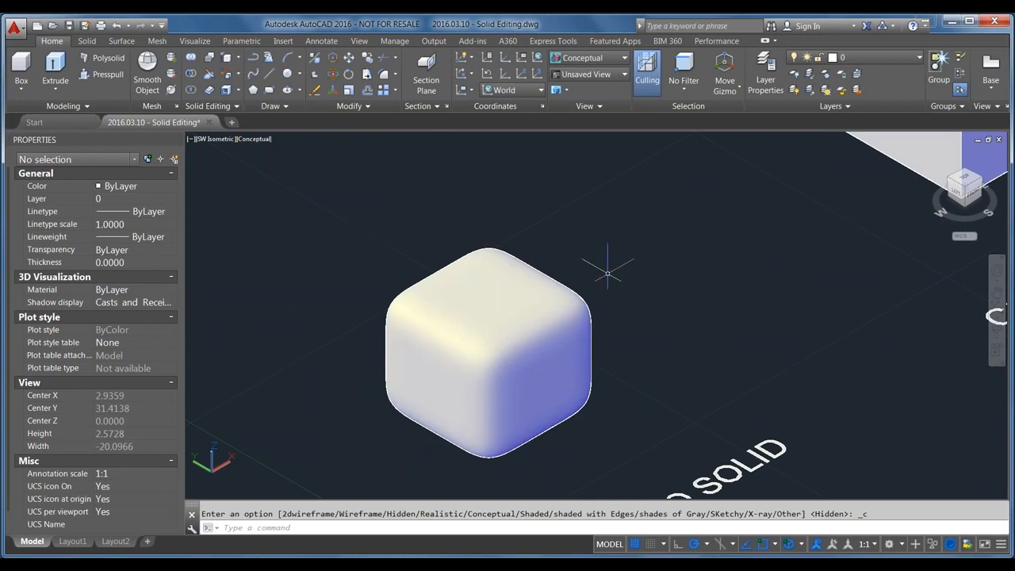
pyautogui.click(492, 273)
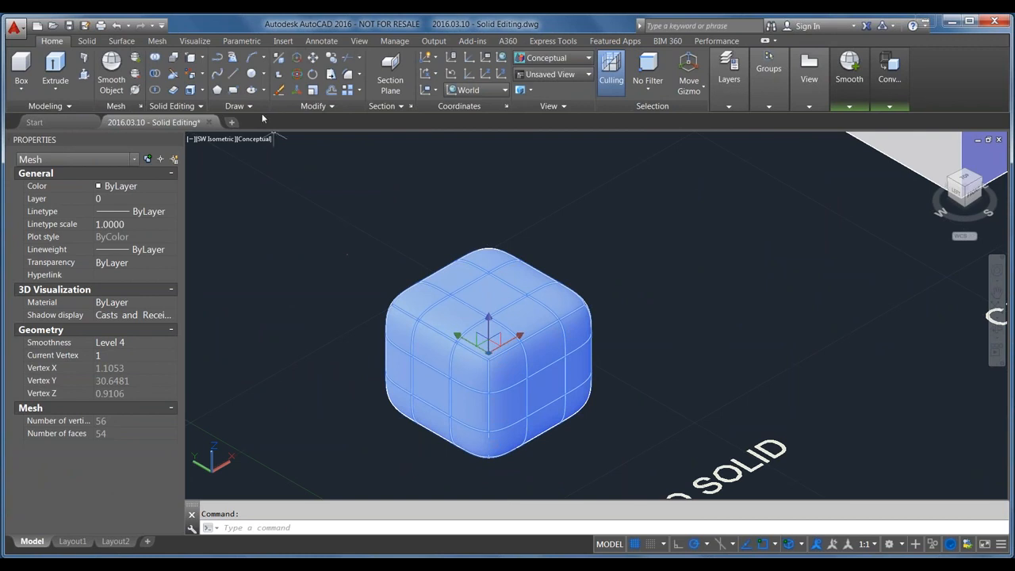
pyautogui.moveTo(155, 122)
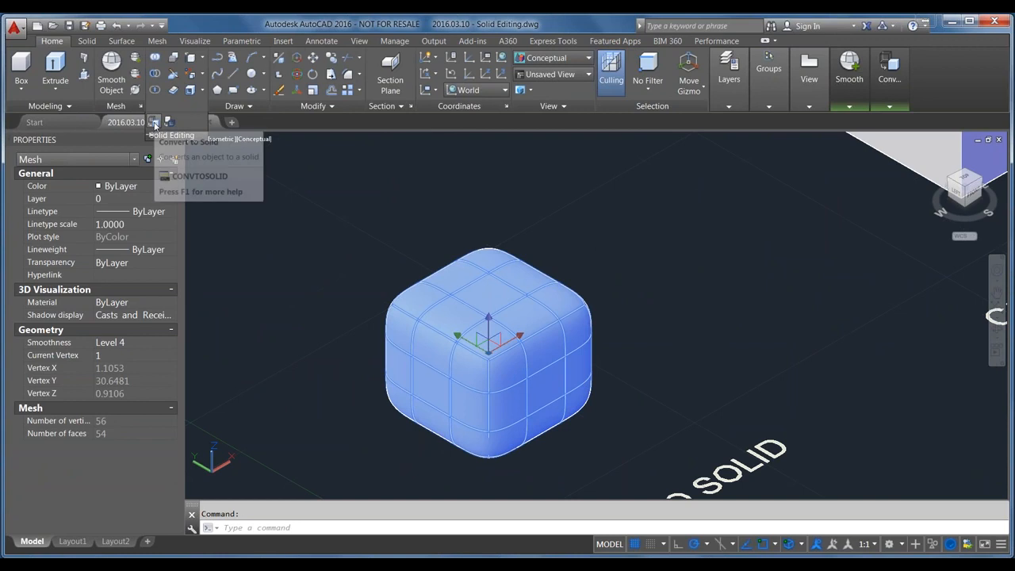
pyautogui.click(155, 125)
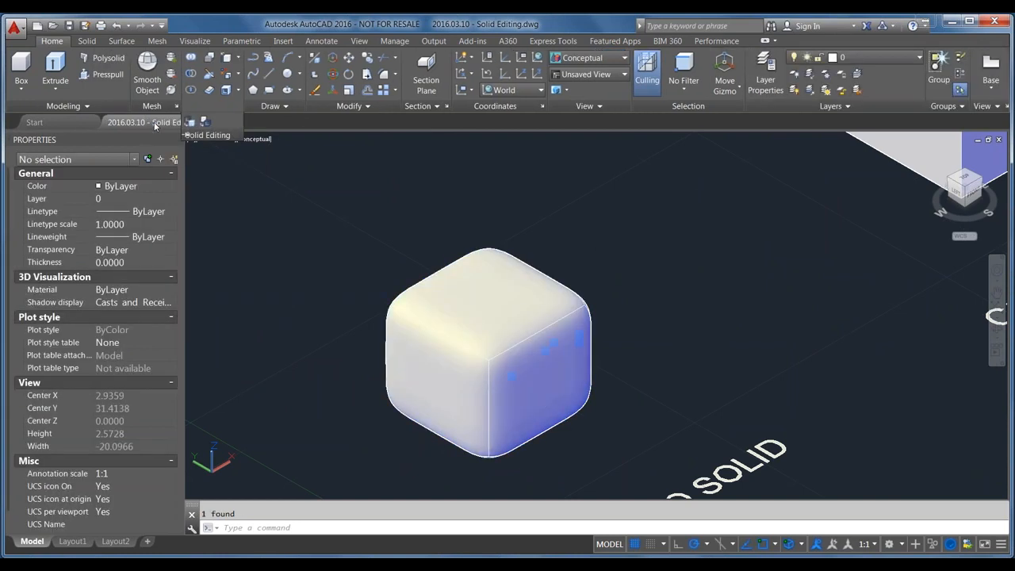
pyautogui.click(444, 337)
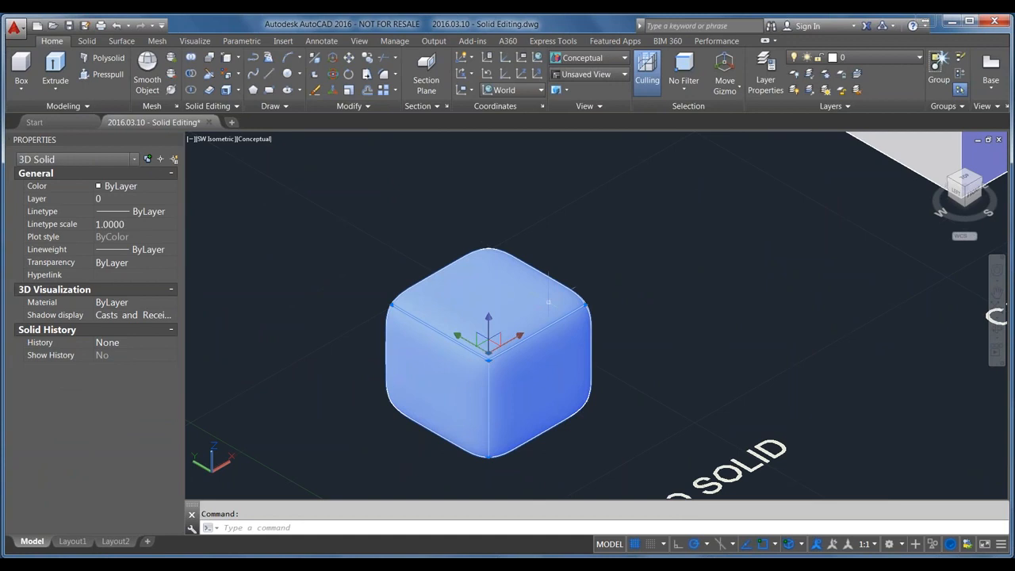
pyautogui.scroll(-4, 428, 365)
pyautogui.scroll(3, 412, 402)
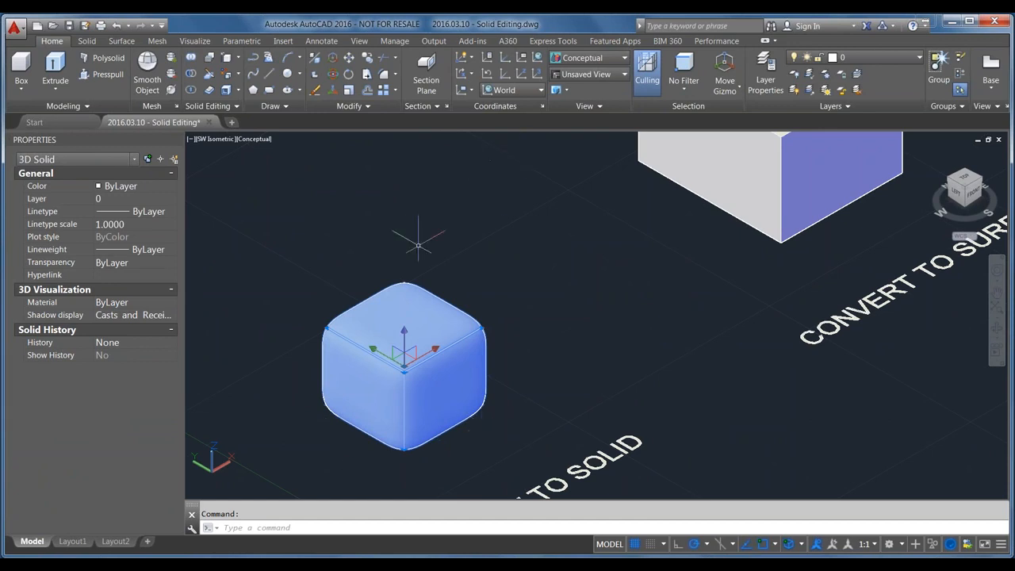
pyautogui.scroll(-2, 369, 245)
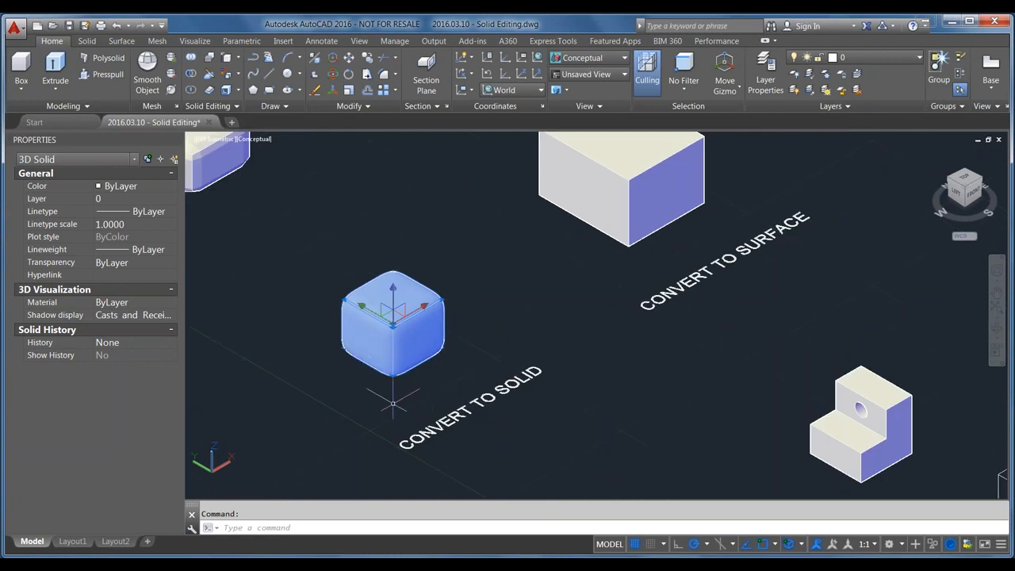
pyautogui.press('Escape')
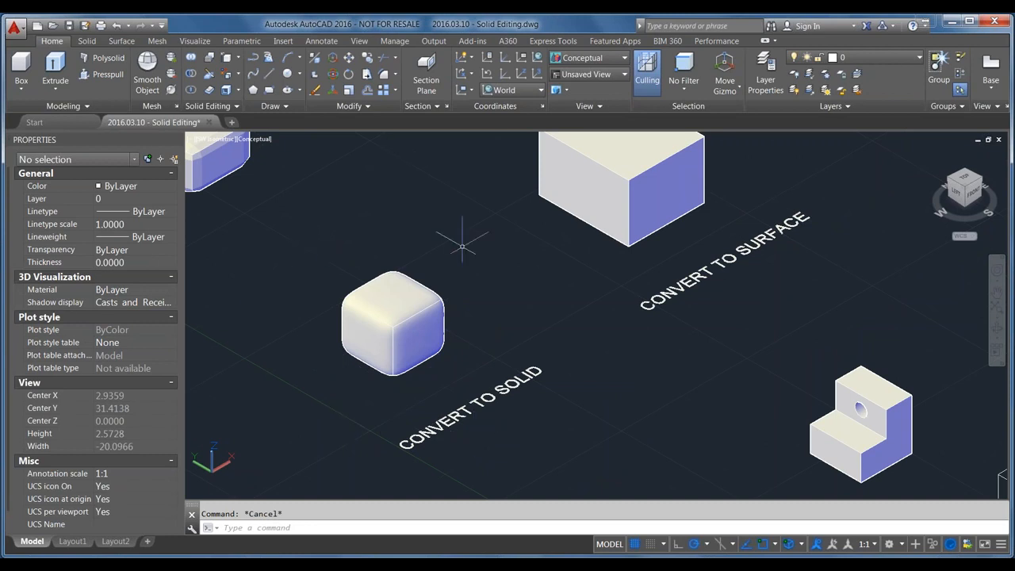
# Convert the CONVERT TO SURFACE solid box to a surface and check its object type
pyautogui.moveTo(468, 246); pyautogui.dragTo(351, 369, button='middle')
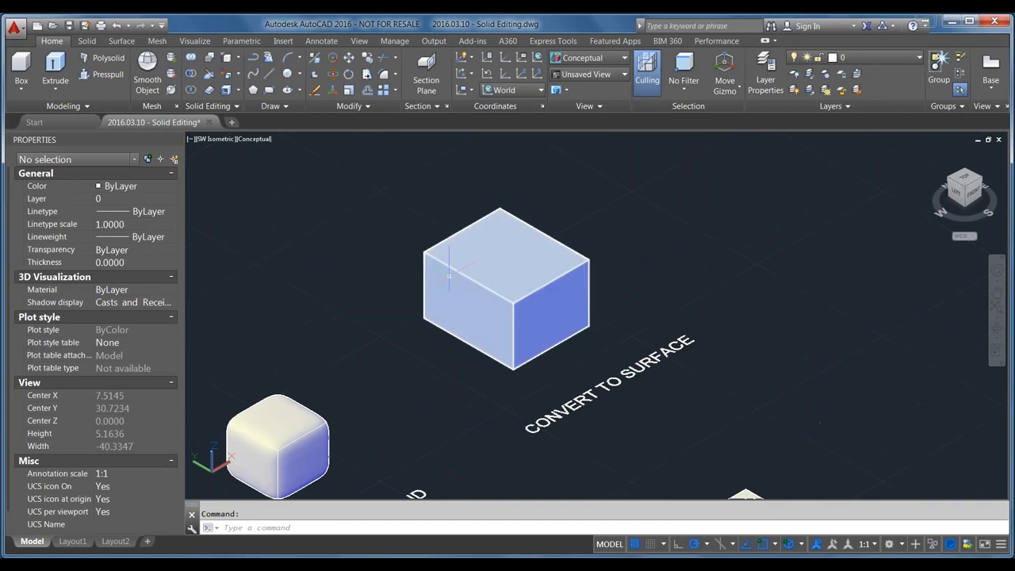
pyautogui.scroll(2, 449, 271)
pyautogui.click(527, 238)
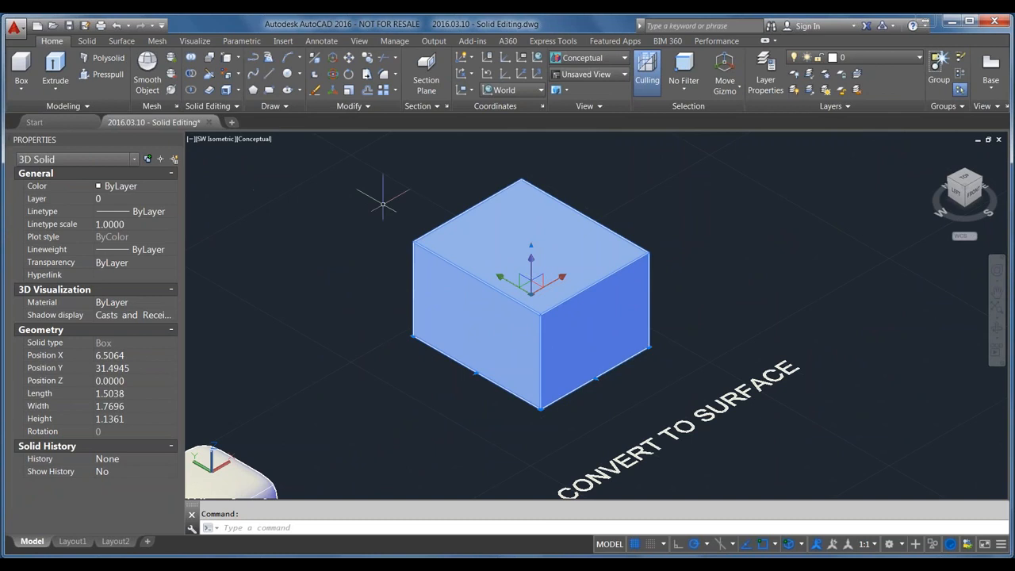
pyautogui.click(229, 107)
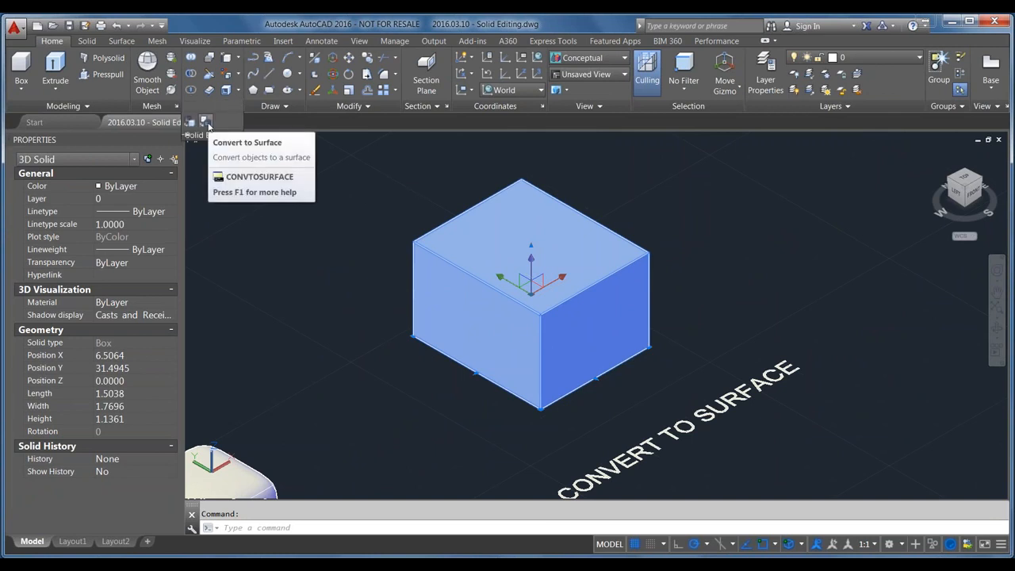
pyautogui.click(206, 122)
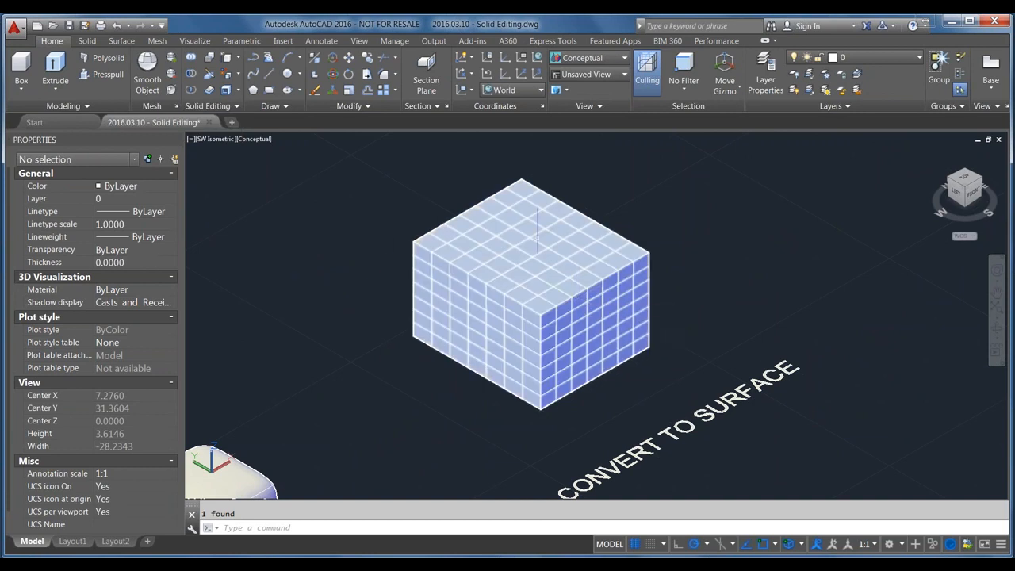
pyautogui.click(463, 213)
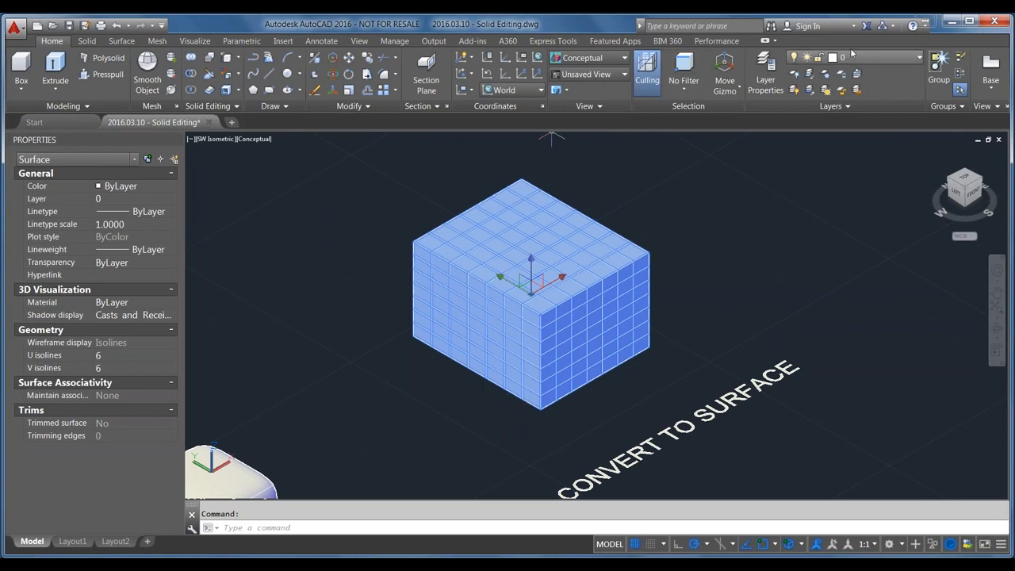
# Try to place a section plane starting on the CONVERT TO SURFACE box and undo it
pyautogui.click(425, 79)
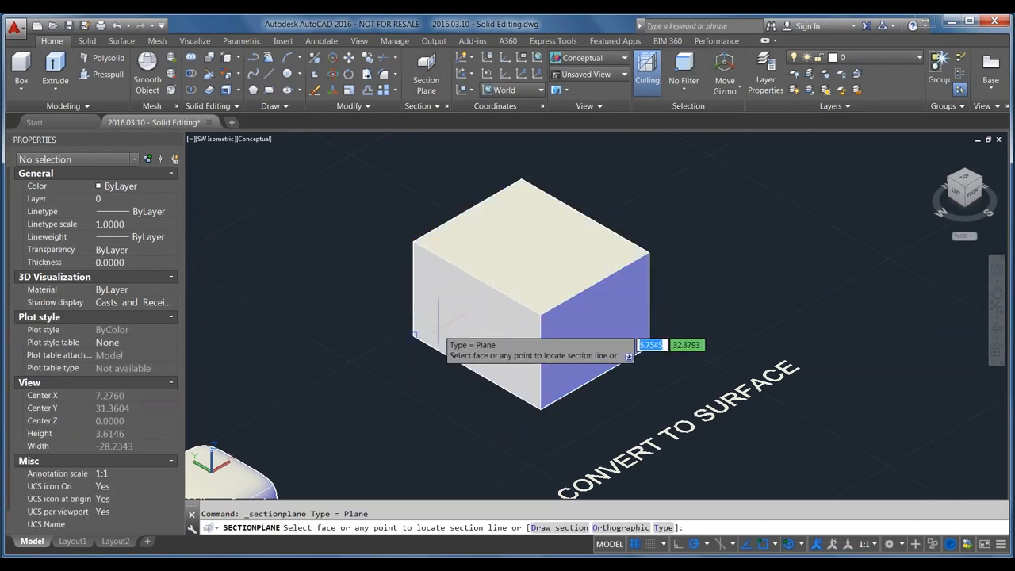
pyautogui.click(531, 248)
pyautogui.click(634, 171)
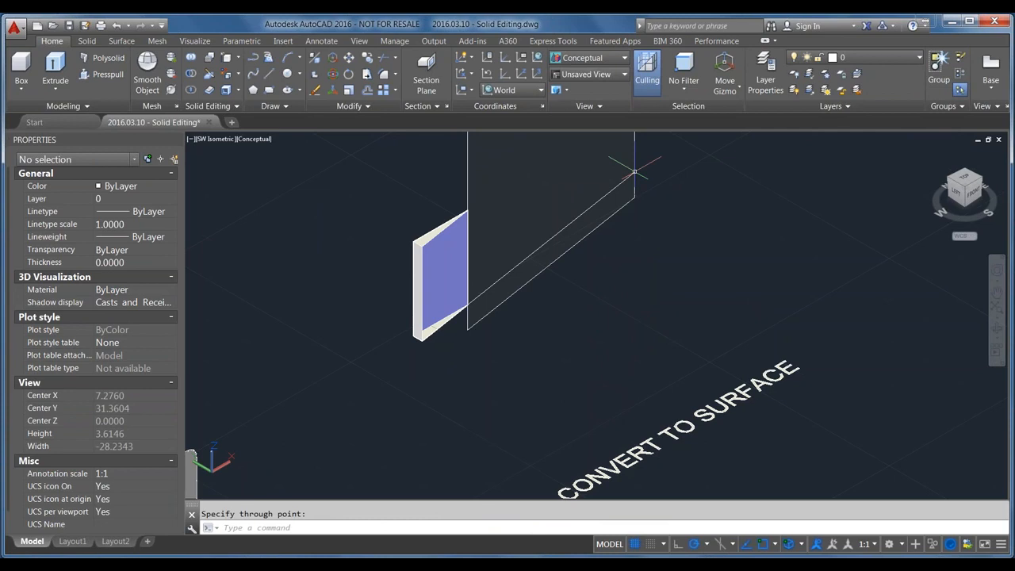
pyautogui.press('Escape')
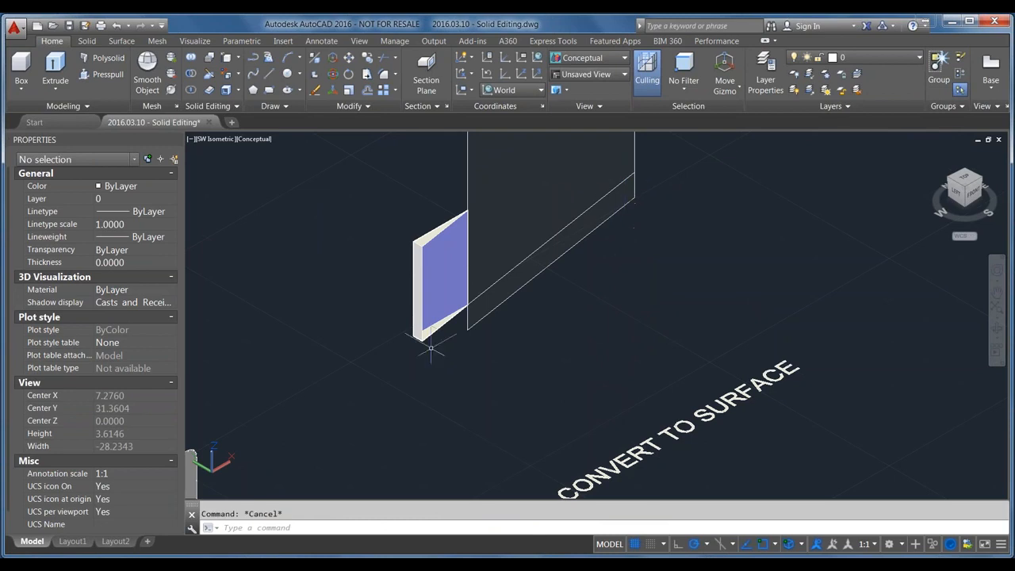
pyautogui.hotkey('ctrl', 'z')
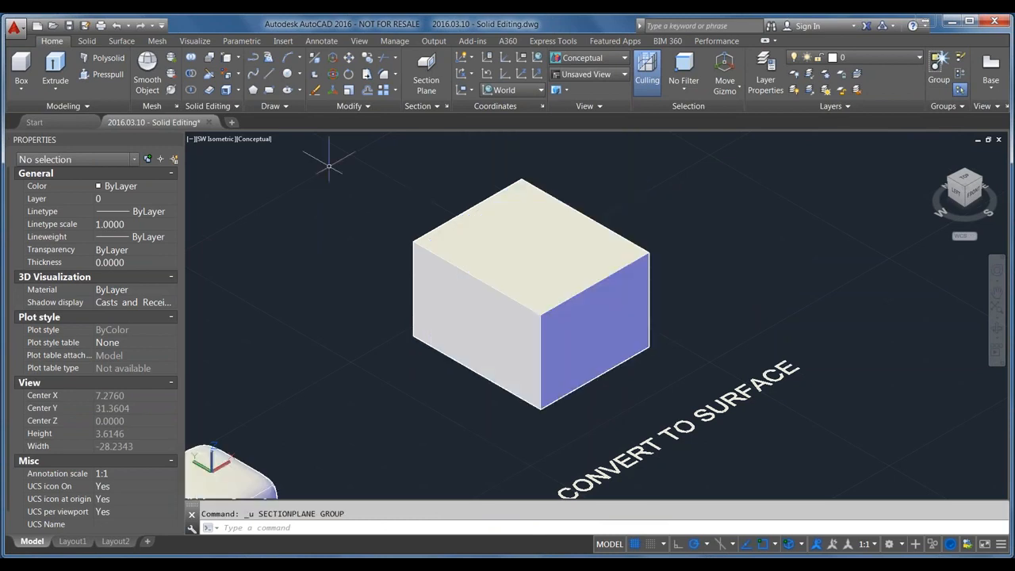
# Cut the CONVERT TO SURFACE box lengthwise with a section plane drawn through points outside it, and examine the exposed interior
pyautogui.click(414, 73)
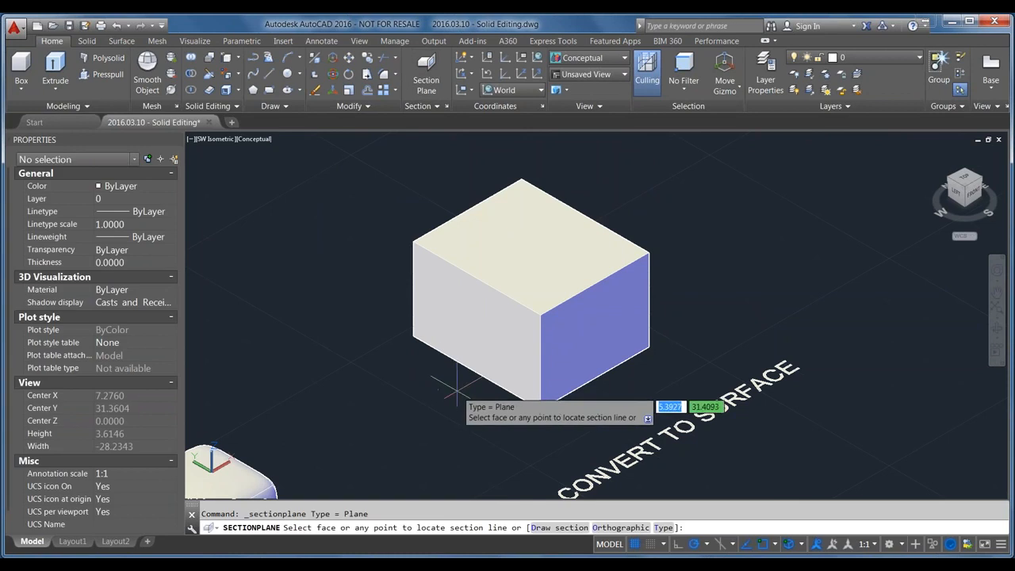
pyautogui.click(460, 388)
pyautogui.click(791, 197)
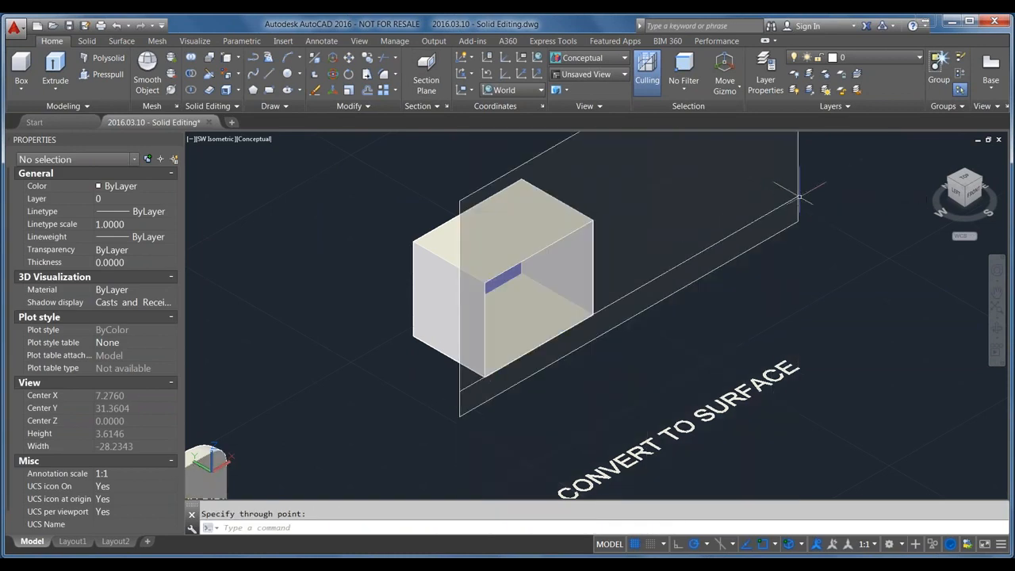
pyautogui.press('Escape')
pyautogui.keyDown('shift'); pyautogui.moveTo(584, 415); pyautogui.dragTo(607, 382, button='middle'); pyautogui.keyUp('shift')
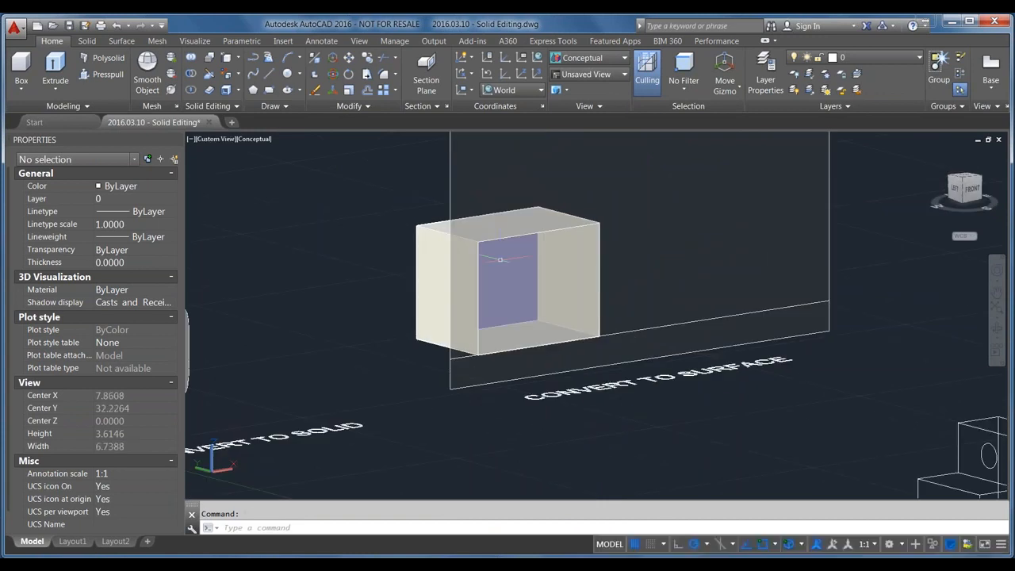
pyautogui.scroll(5, 498, 258)
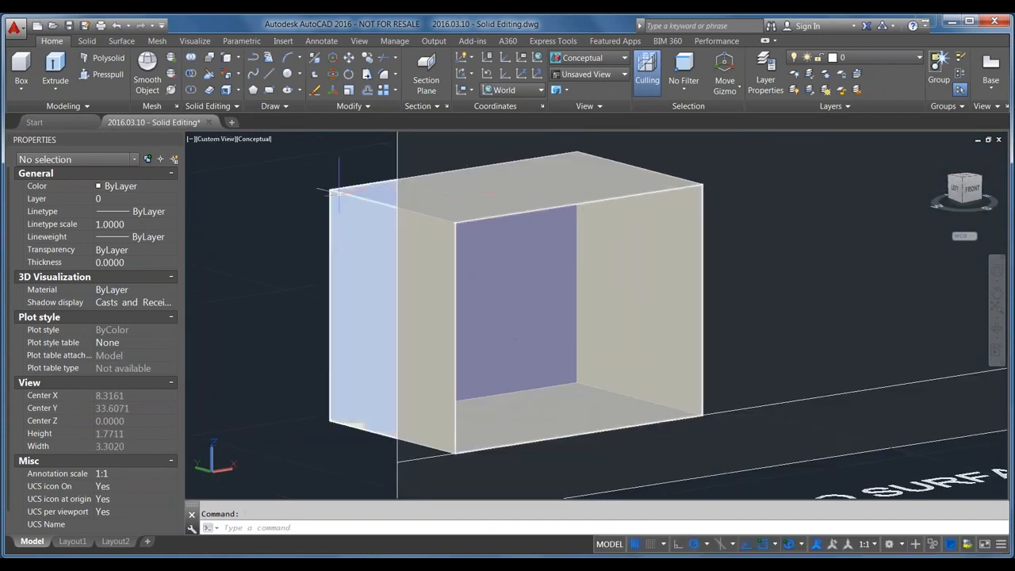
pyautogui.click(368, 195)
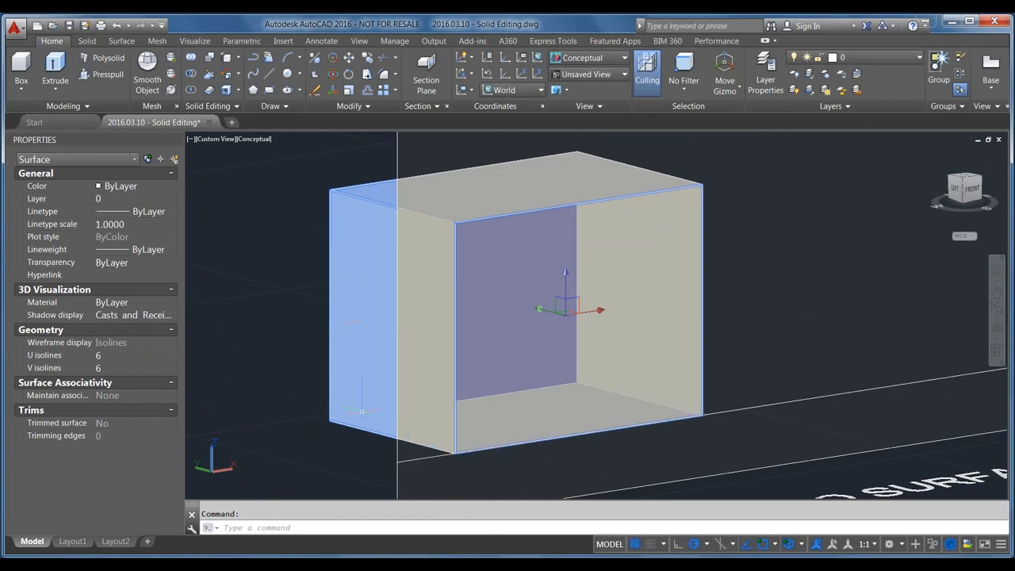
pyautogui.scroll(-3, 361, 411)
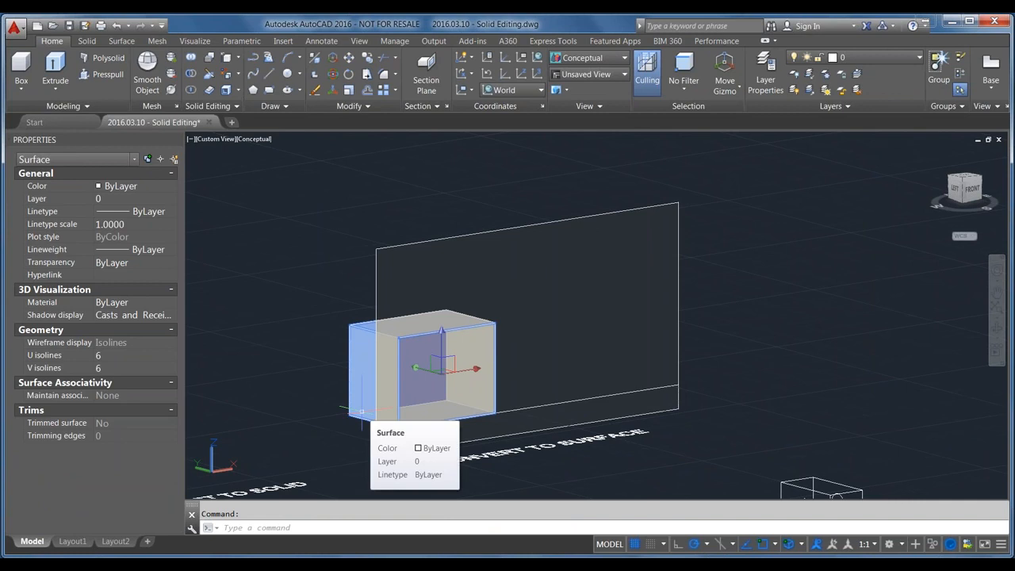
# Erase only the section plane from the CONVERT TO SURFACE box and return to the SW Isometric view
pyautogui.click(377, 270)
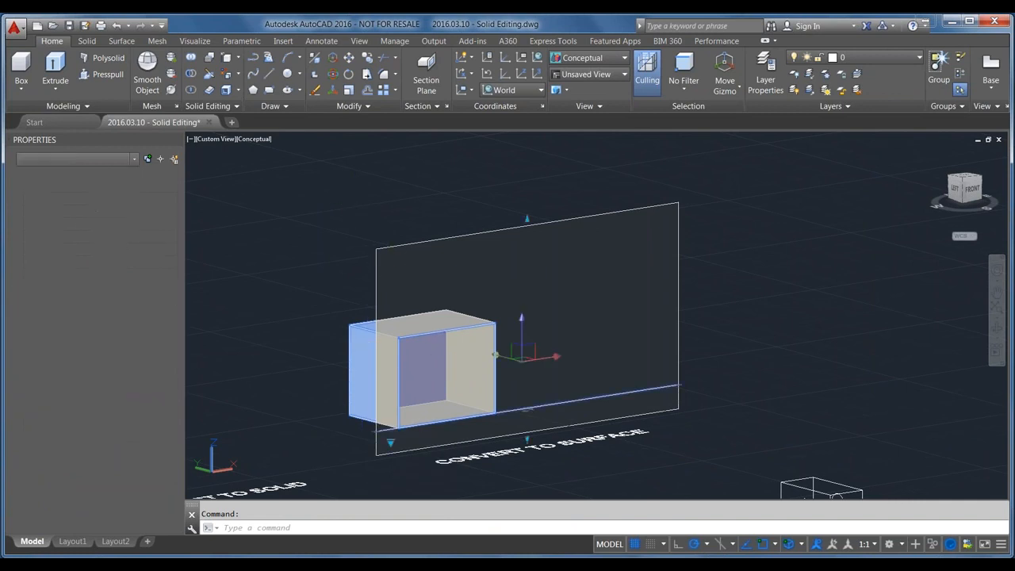
pyautogui.press('Delete')
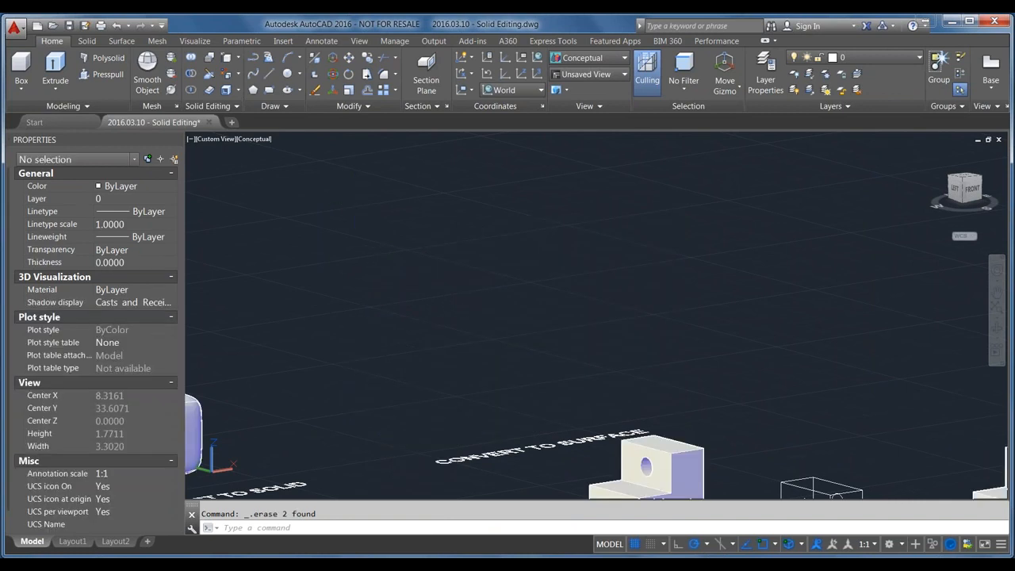
pyautogui.hotkey('ctrl', 'z')
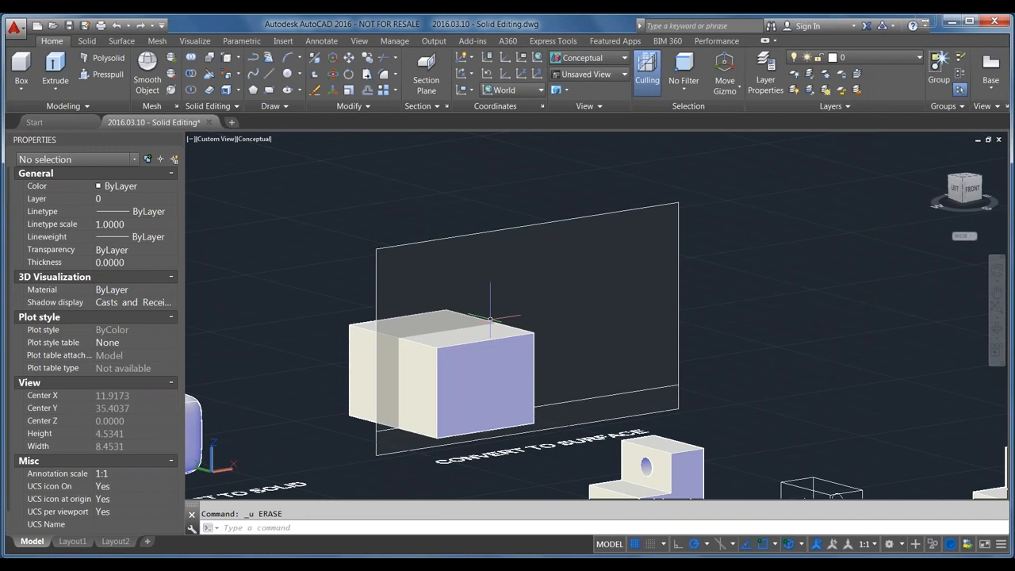
pyautogui.click(484, 233)
pyautogui.press('Delete')
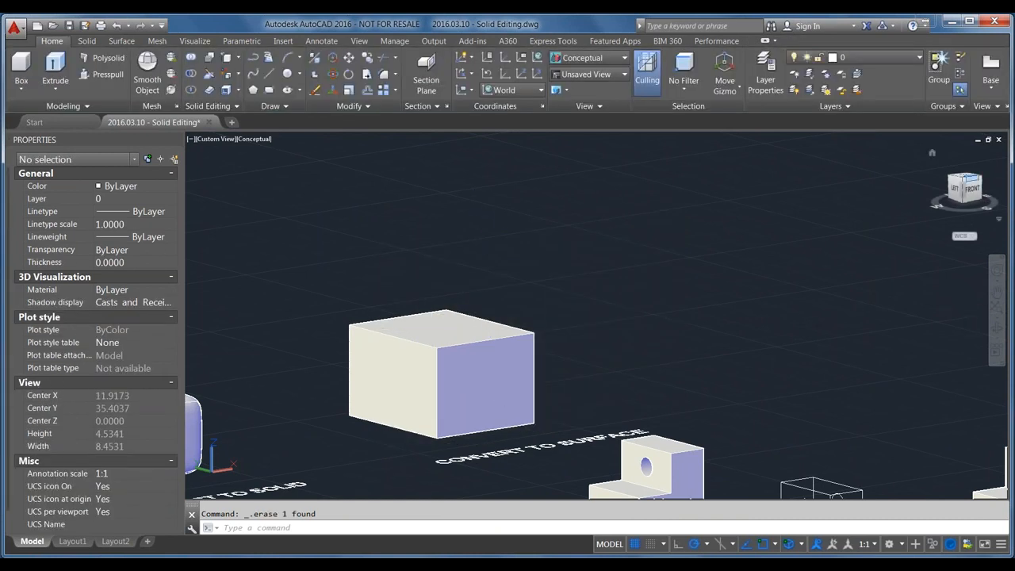
pyautogui.click(964, 184)
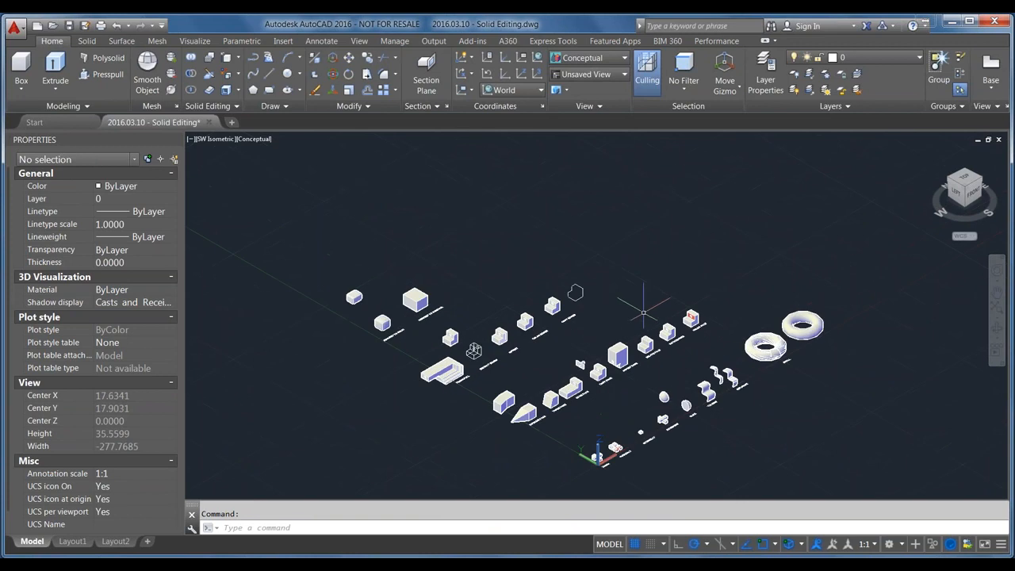
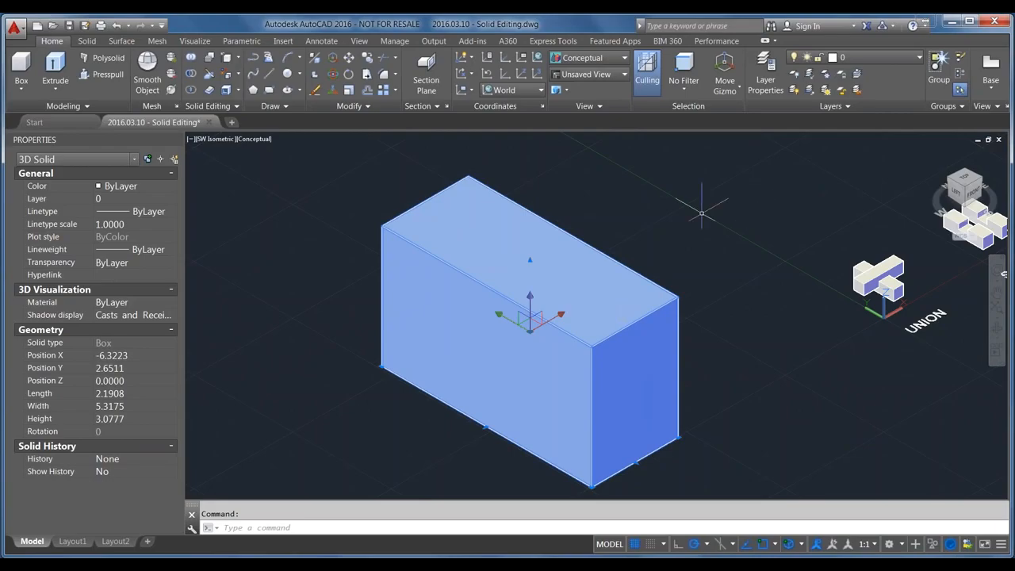
# Create a mesh box about 3.77 units high in the empty area beside the large solid box
pyautogui.click(366, 265)
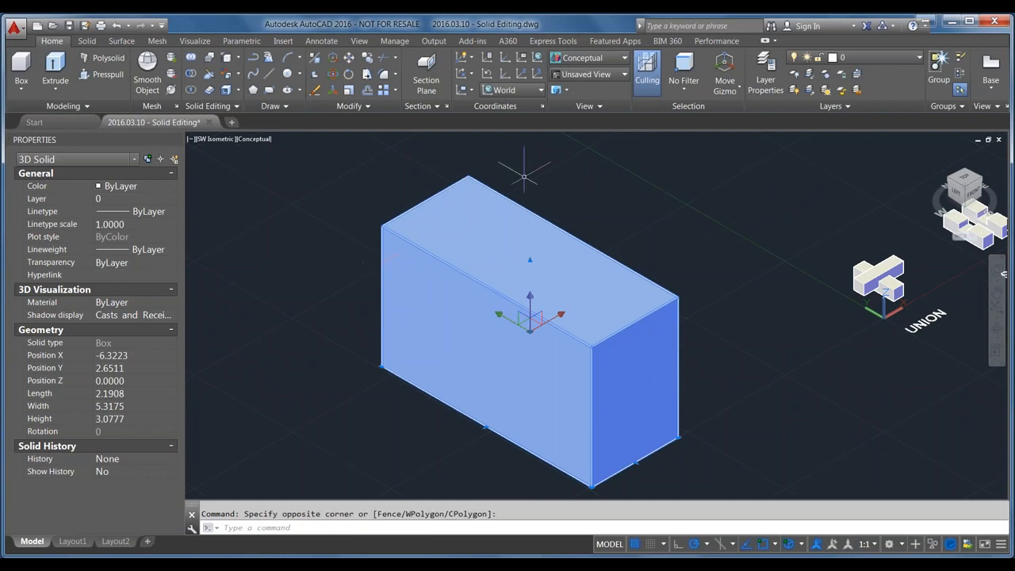
pyautogui.scroll(-2, 576, 250)
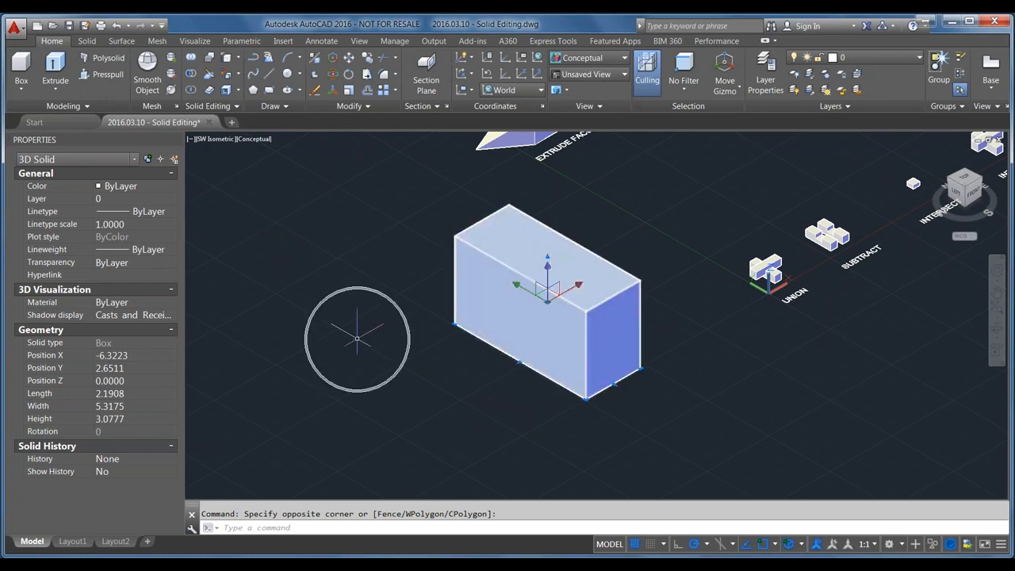
pyautogui.scroll(-2, 642, 435)
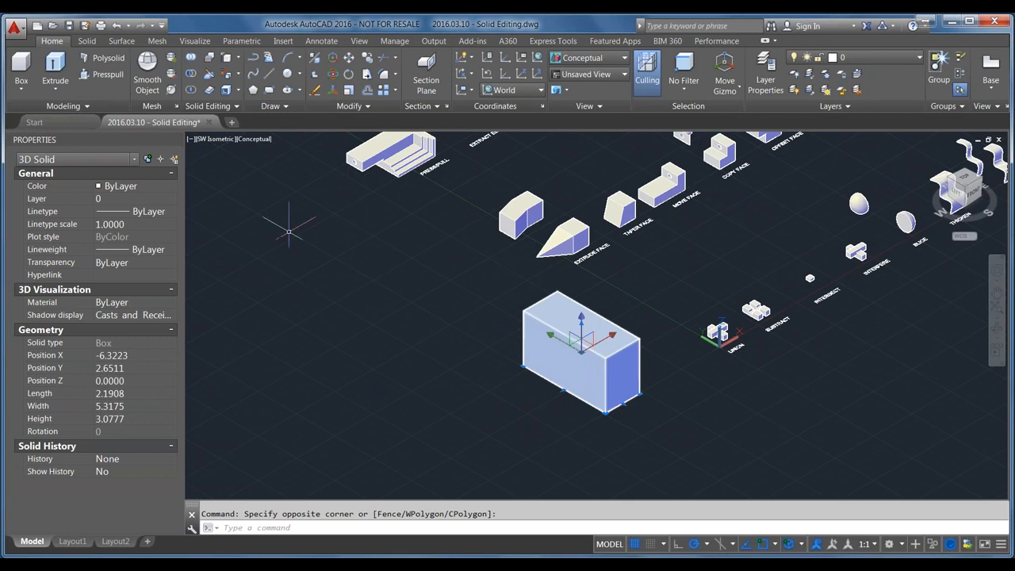
pyautogui.press('Escape')
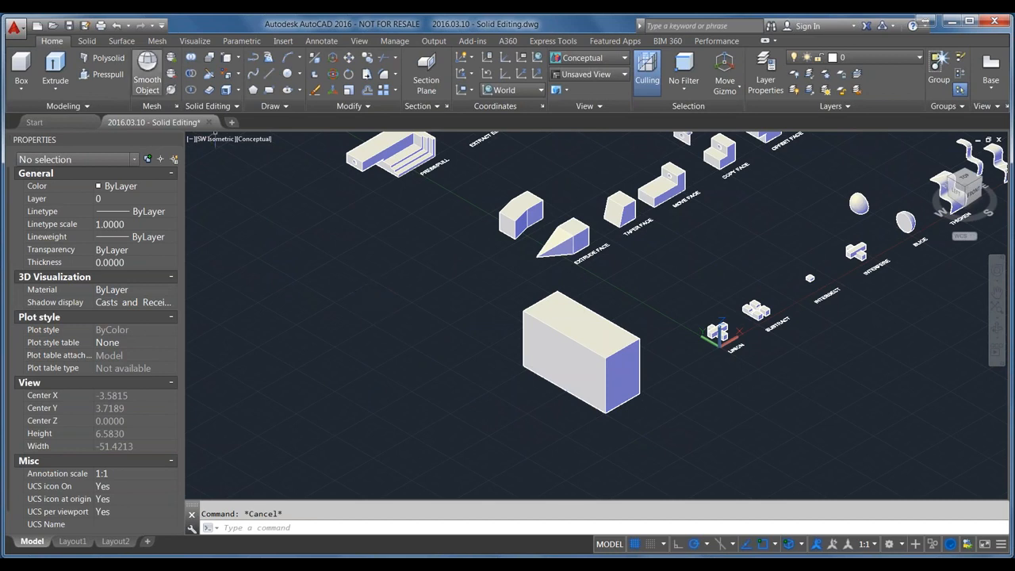
pyautogui.click(157, 41)
pyautogui.click(32, 63)
pyautogui.click(272, 283)
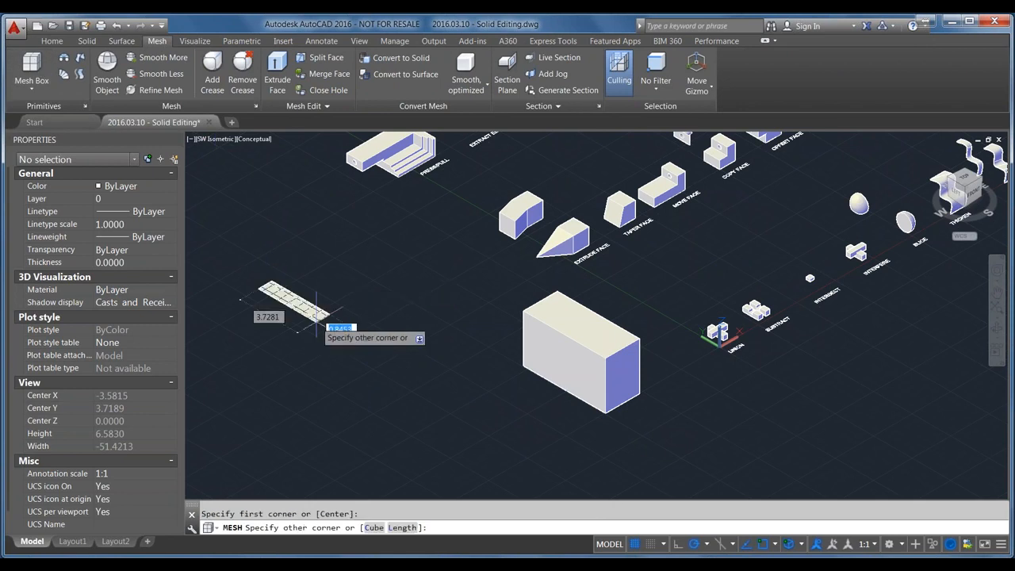
pyautogui.click(317, 373)
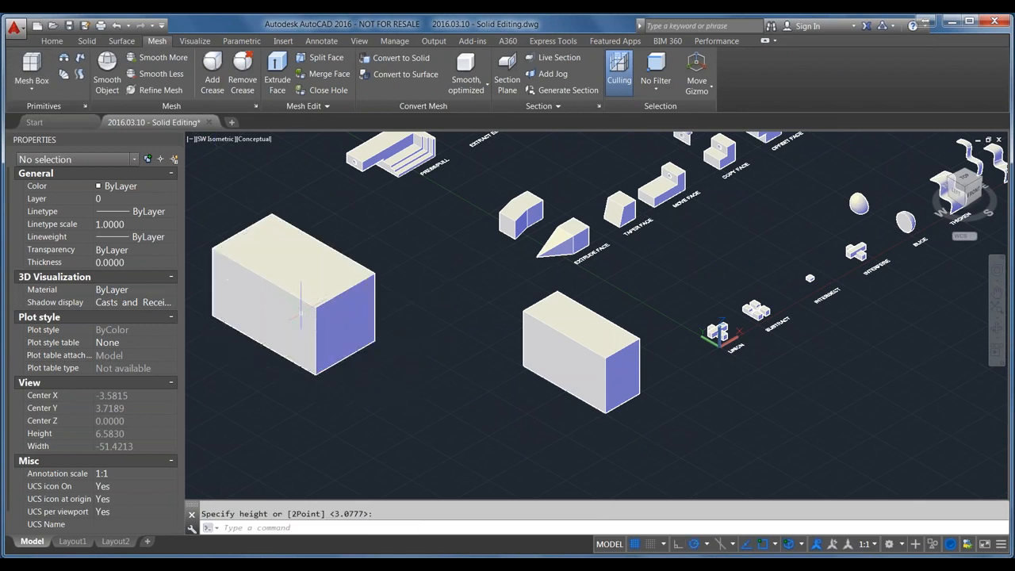
# Smooth the new mesh box repeatedly until it reaches smoothness Level 4
pyautogui.click(270, 326)
pyautogui.click(270, 326)
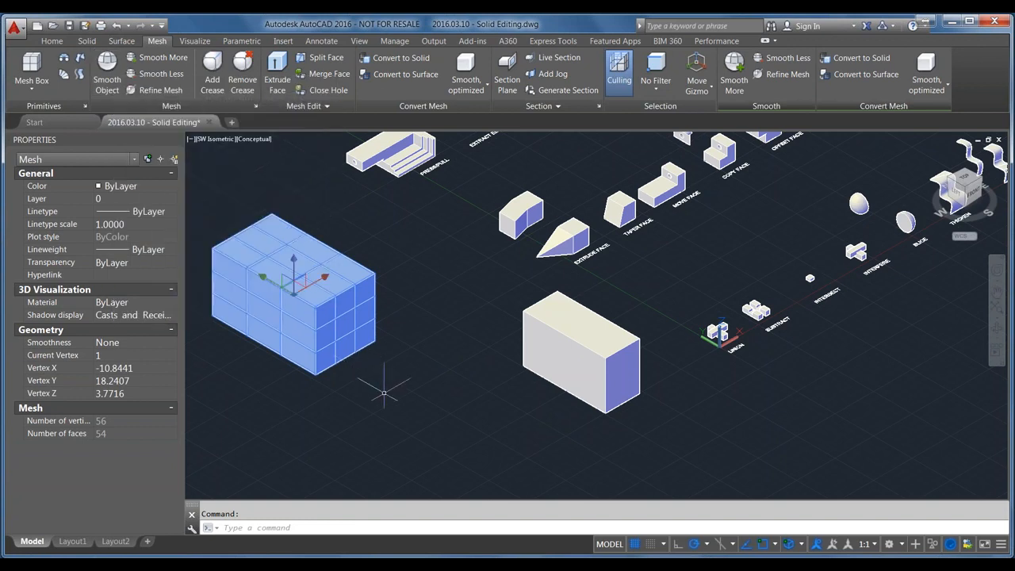
pyautogui.moveTo(386, 394); pyautogui.dragTo(497, 412, button='middle')
pyautogui.scroll(2, 357, 284)
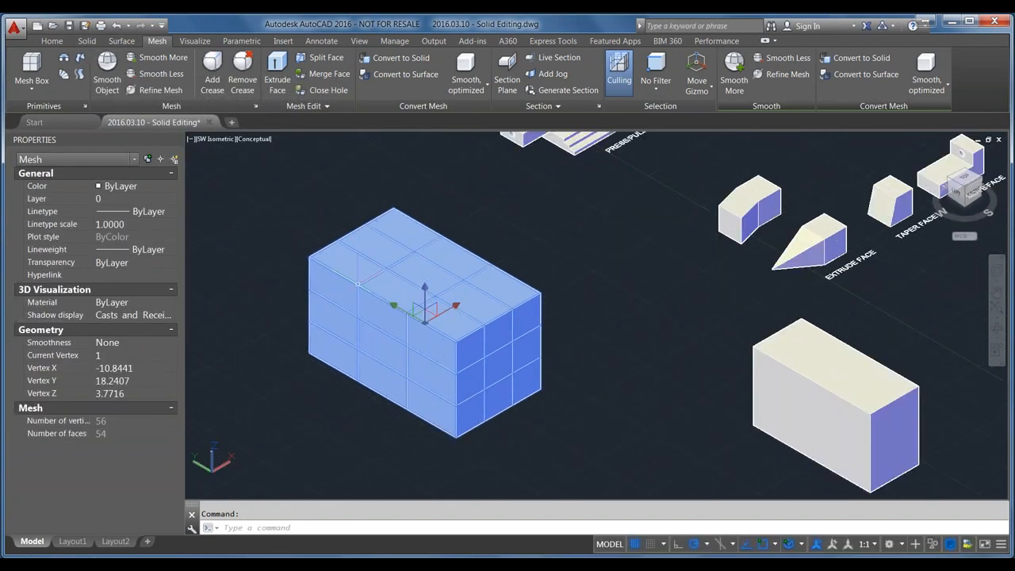
pyautogui.click(144, 57)
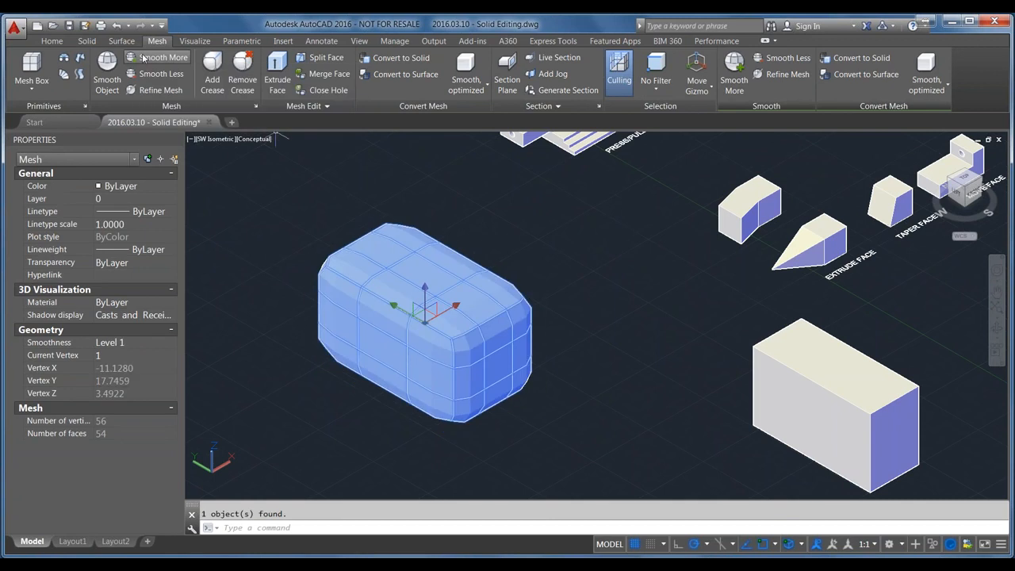
pyautogui.click(144, 57)
pyautogui.click(143, 57)
pyautogui.click(144, 57)
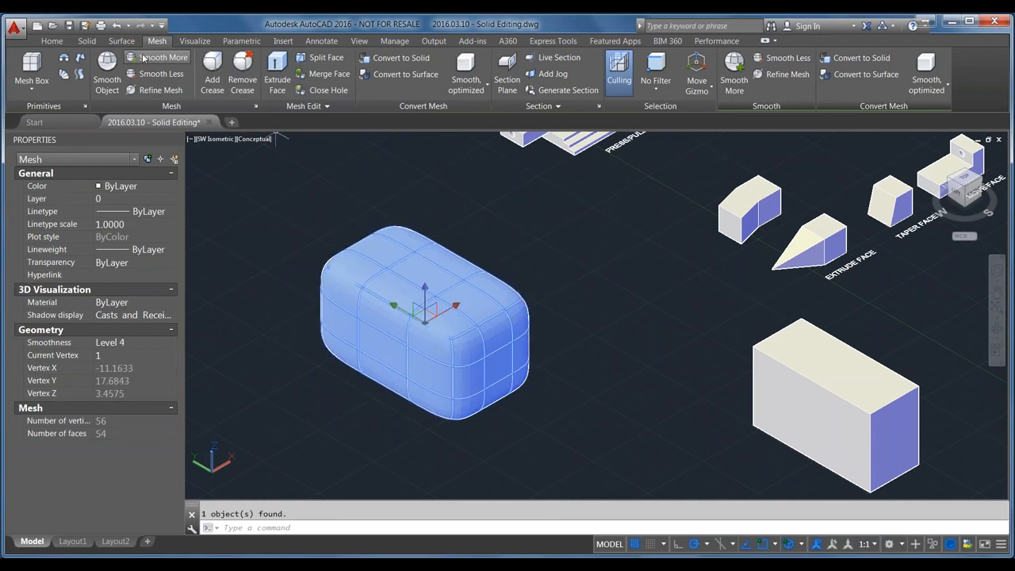
pyautogui.click(143, 57)
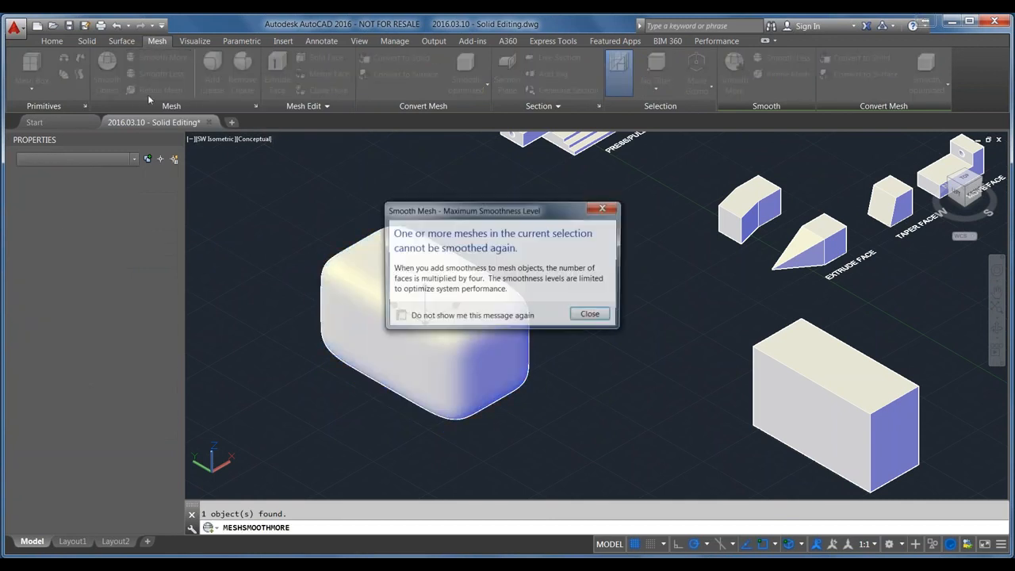
pyautogui.click(591, 315)
# Examine the smoothed mesh box's face divisions and properties from several angles, and return to the SW Isometric view
pyautogui.scroll(3, 345, 370)
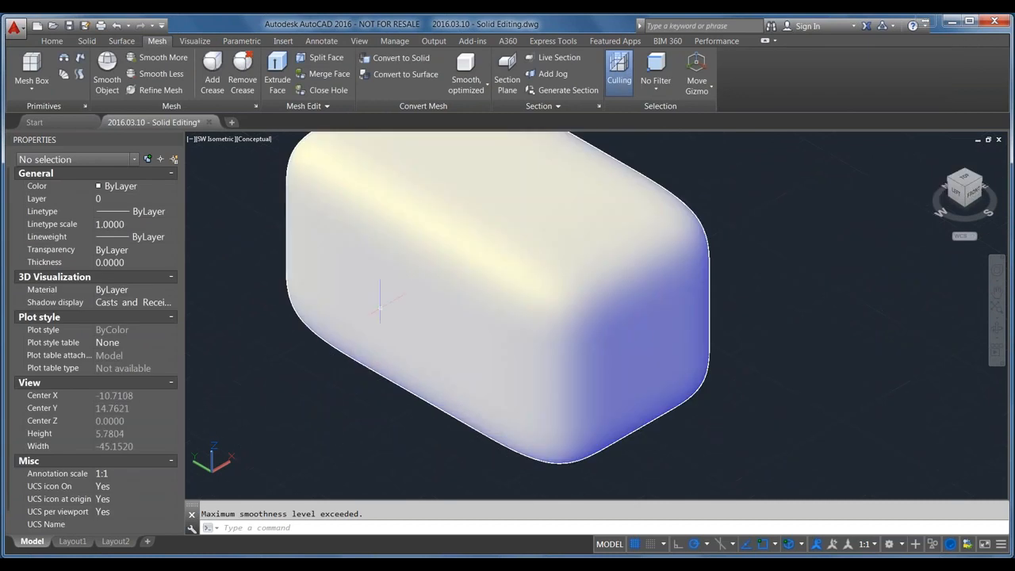
pyautogui.click(487, 180)
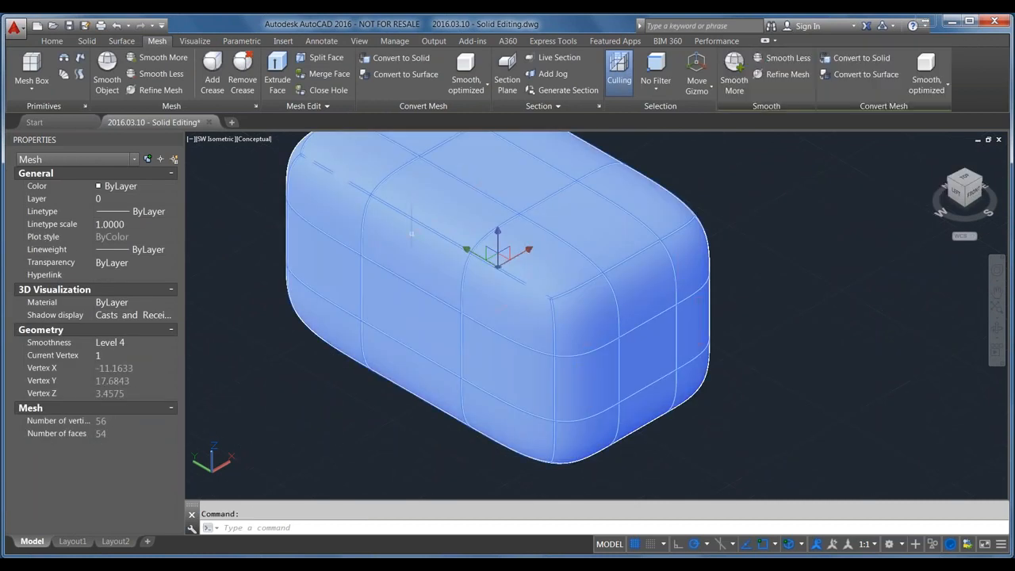
pyautogui.scroll(2, 604, 286)
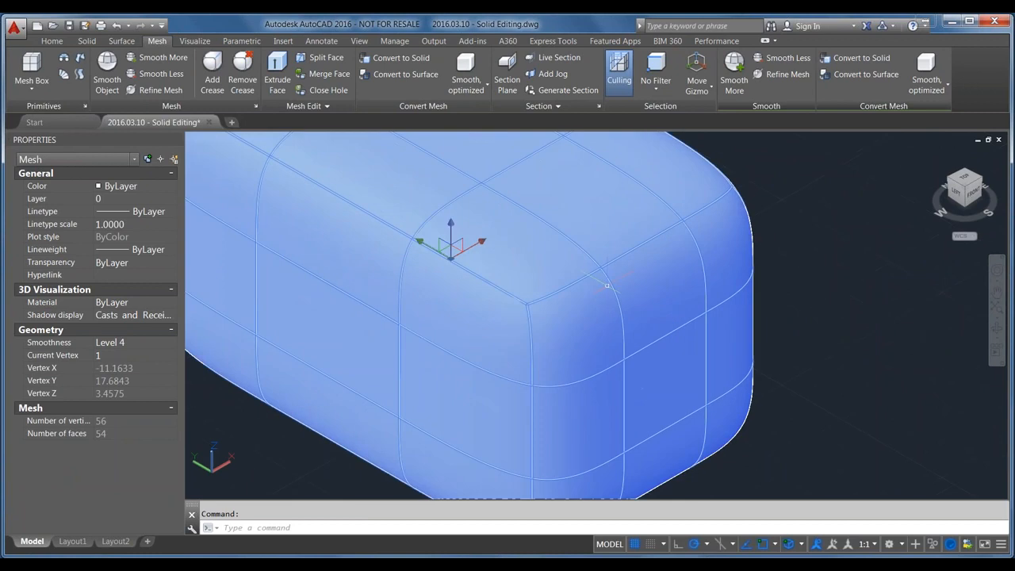
pyautogui.keyDown('shift'); pyautogui.moveTo(606, 287); pyautogui.dragTo(571, 348, button='middle'); pyautogui.keyUp('shift')
pyautogui.scroll(-5, 587, 325)
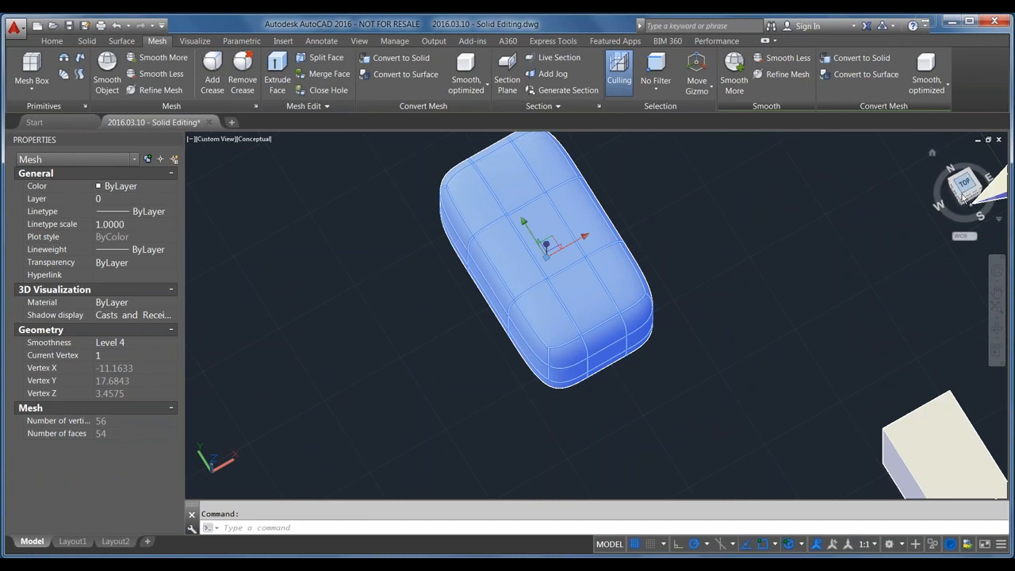
pyautogui.click(961, 200)
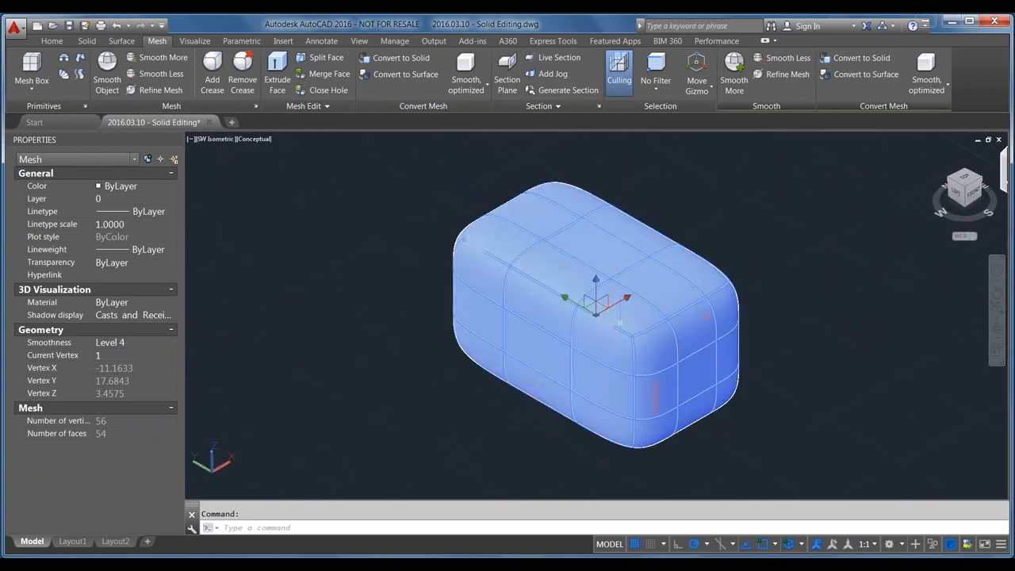
pyautogui.scroll(-3, 471, 231)
pyautogui.scroll(2, 603, 266)
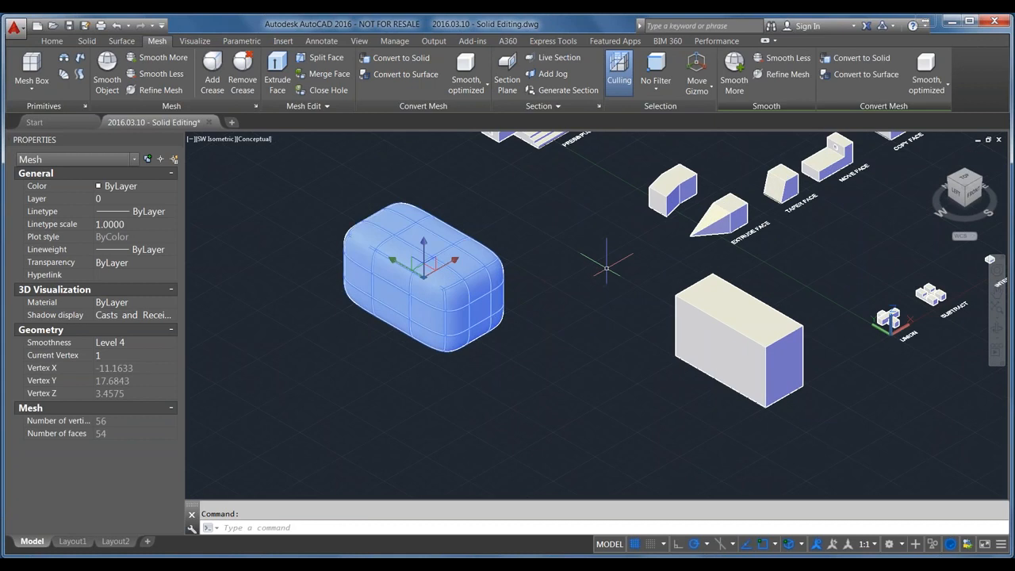
pyautogui.press('Escape')
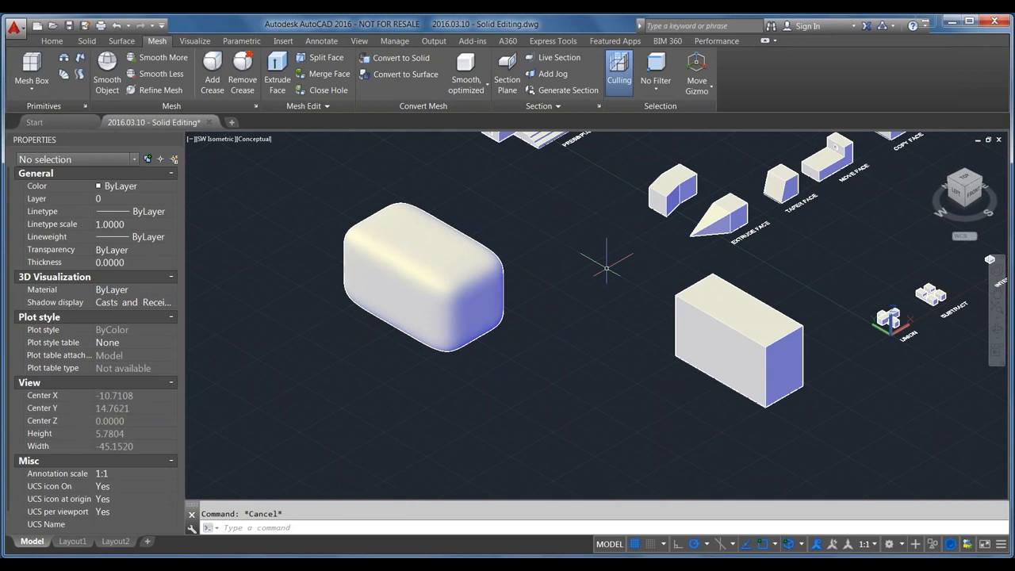
# Try to resize the large solid box with its end-face grip and its height grip
pyautogui.click(714, 333)
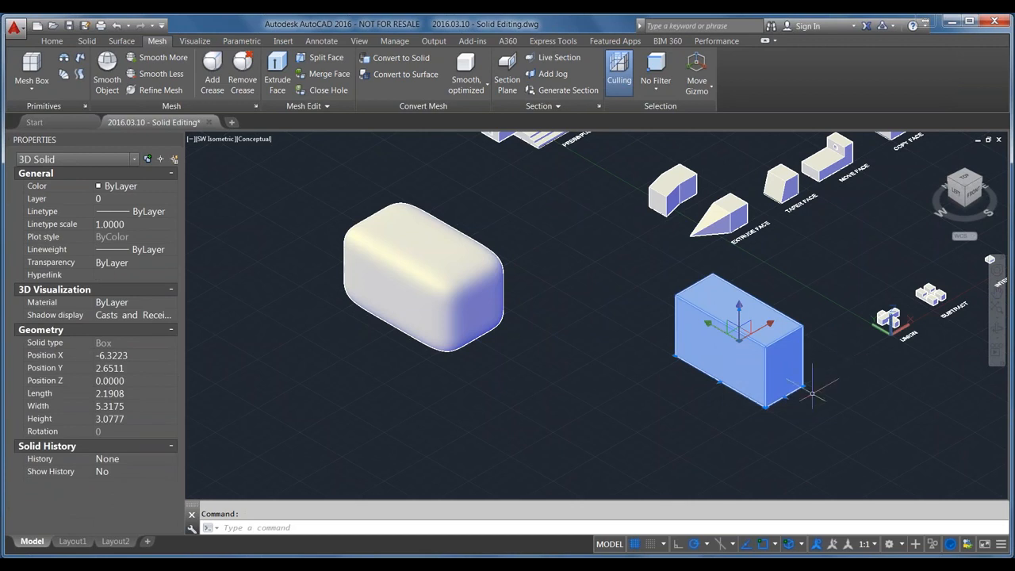
pyautogui.scroll(5, 836, 374)
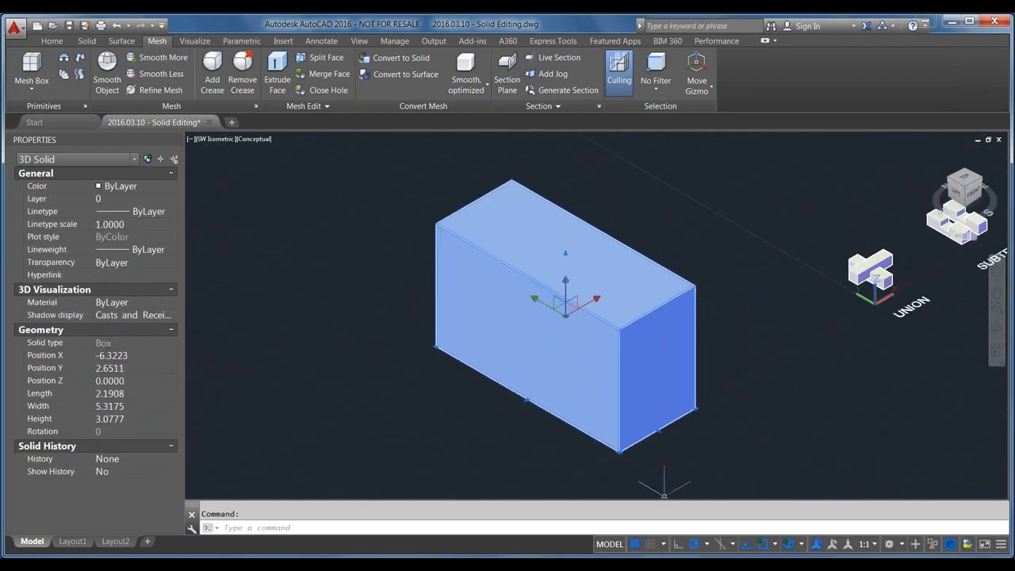
pyautogui.click(658, 431)
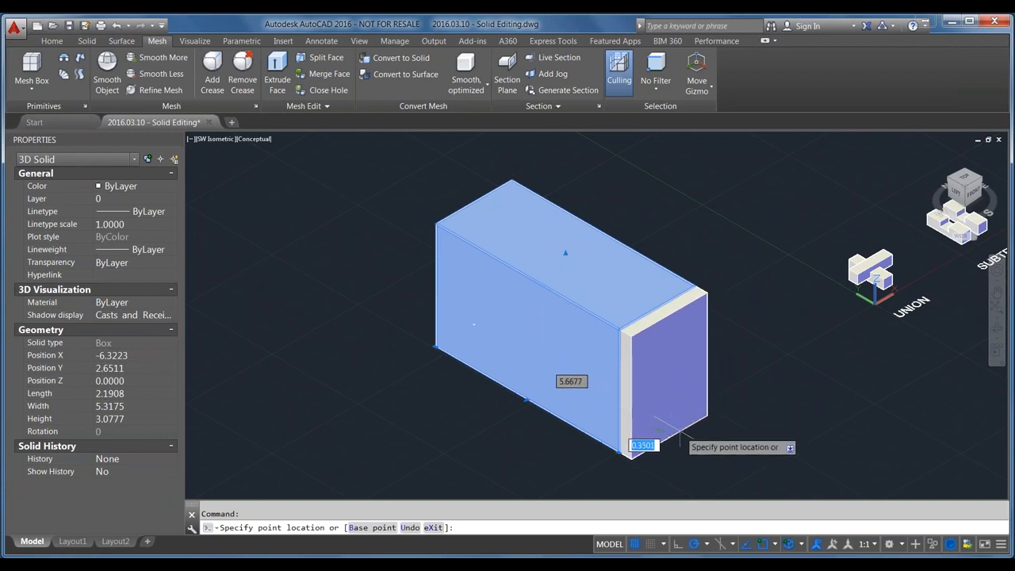
pyautogui.press('Escape')
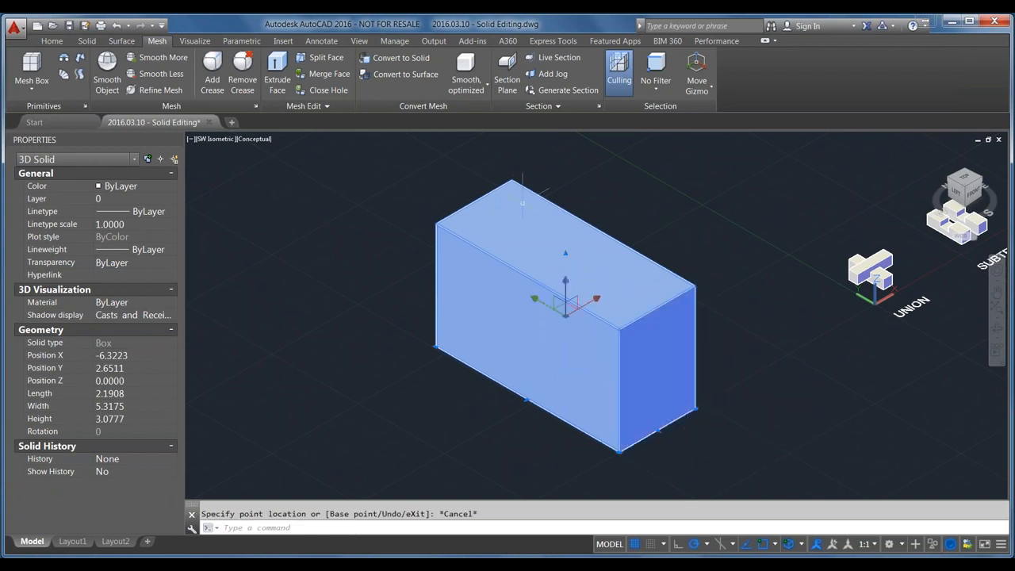
pyautogui.click(568, 252)
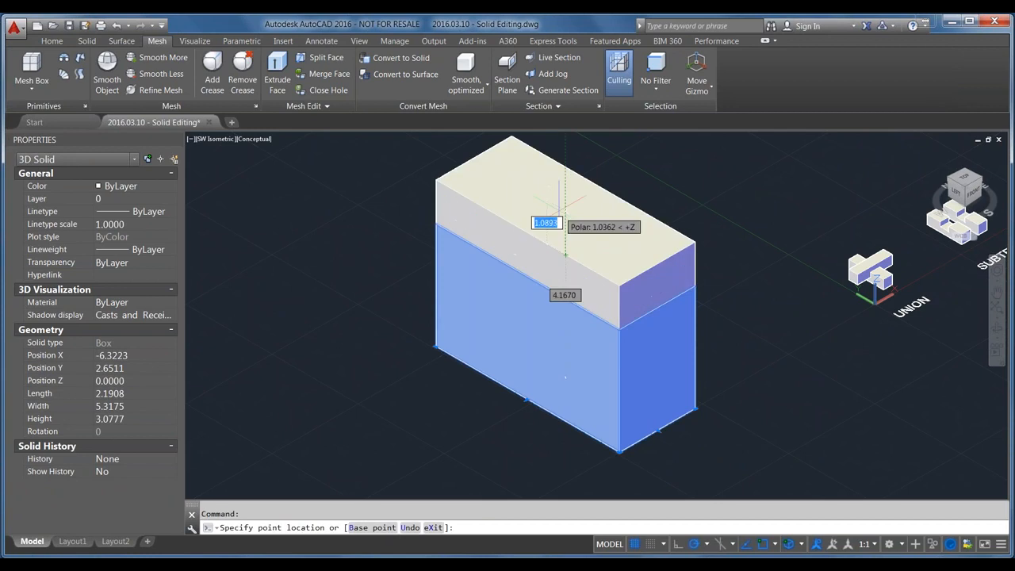
pyautogui.press('Escape')
pyautogui.press('Escape')
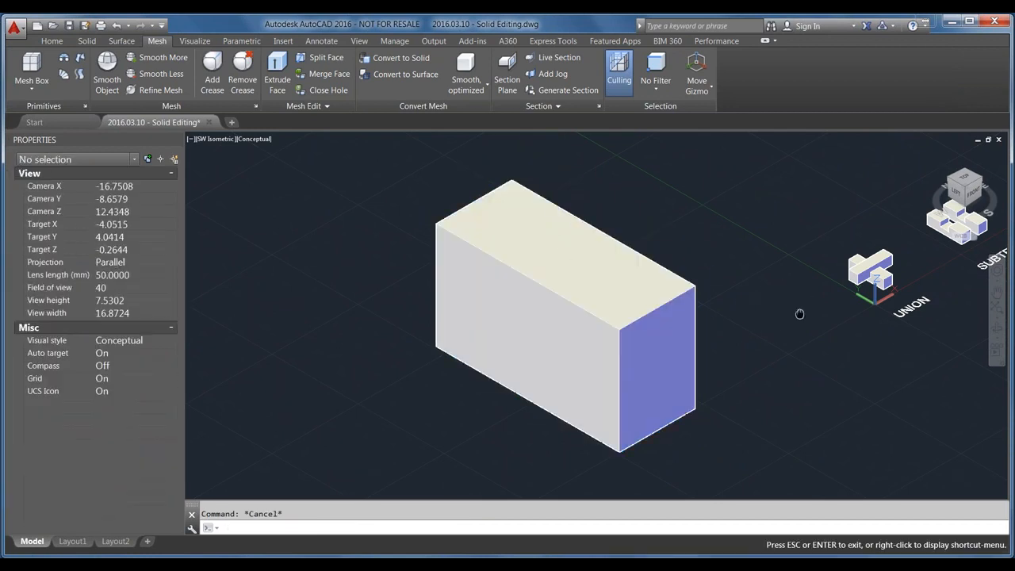
# Select the SUBTRACT solid and the large solid box in turn to compare their grips and geometry properties
pyautogui.moveTo(798, 313); pyautogui.dragTo(509, 345, button='middle')
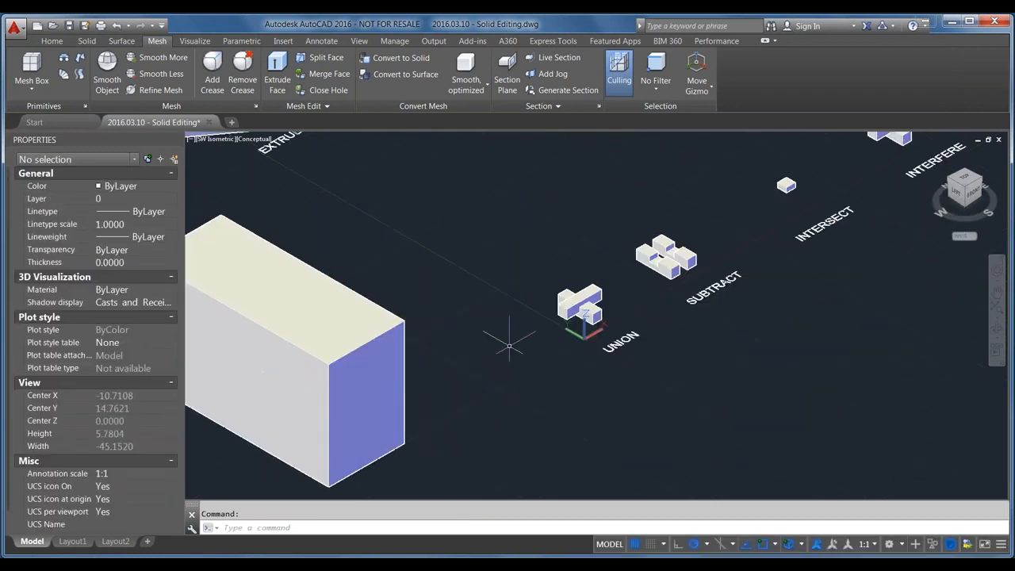
pyautogui.click(663, 252)
pyautogui.scroll(10, 655, 234)
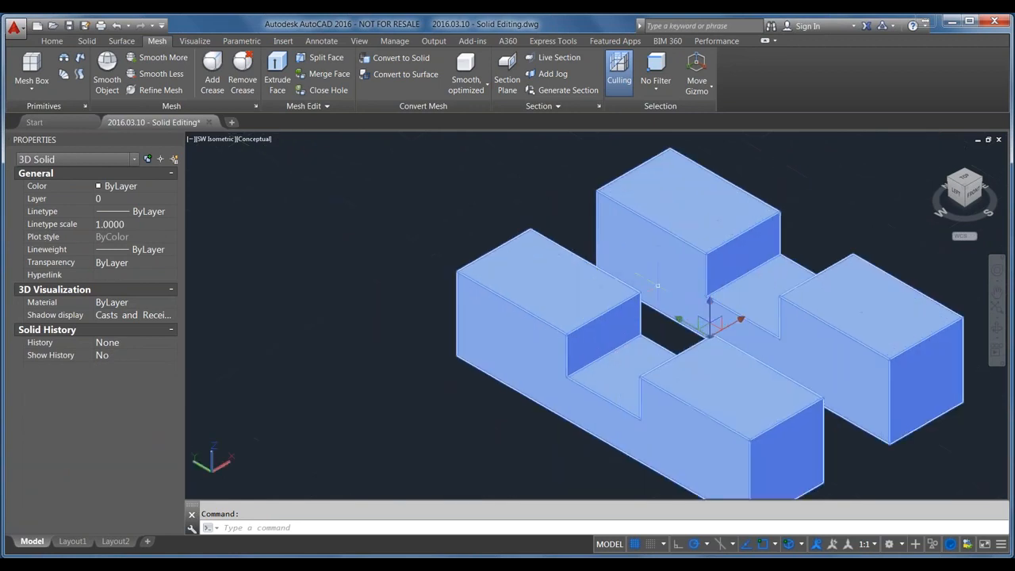
pyautogui.scroll(-5, 573, 301)
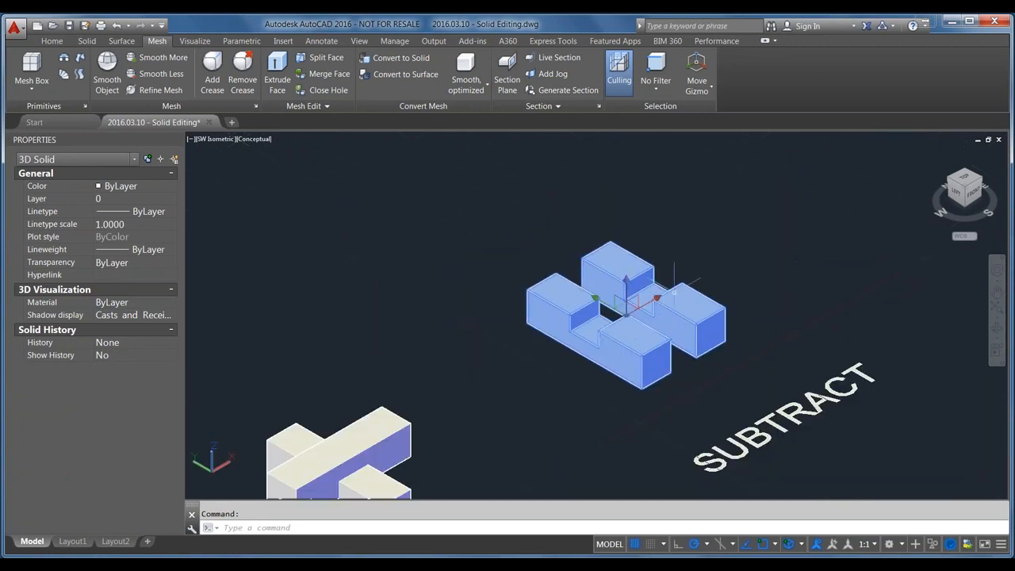
pyautogui.scroll(-6, 782, 294)
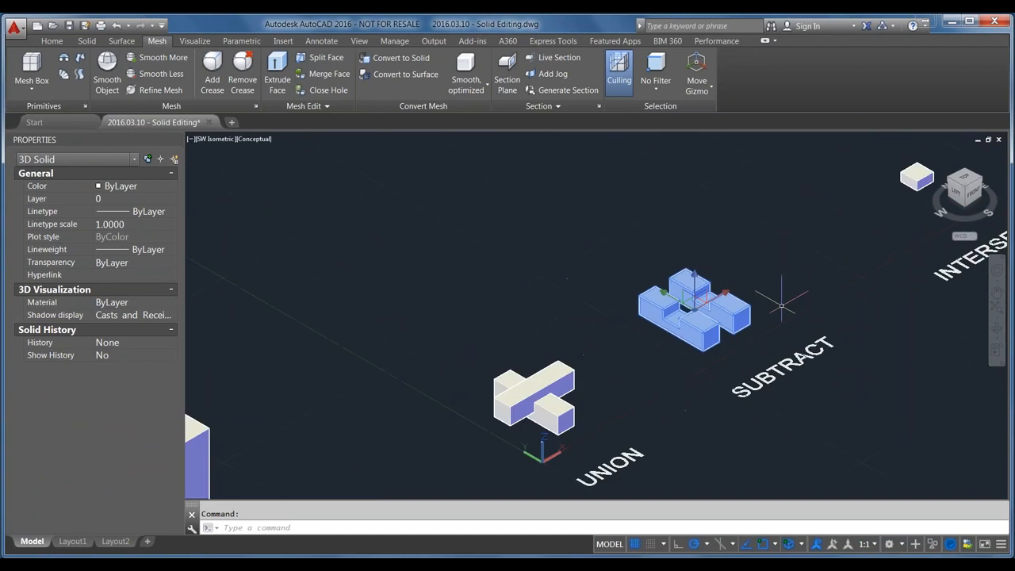
pyautogui.press('Escape')
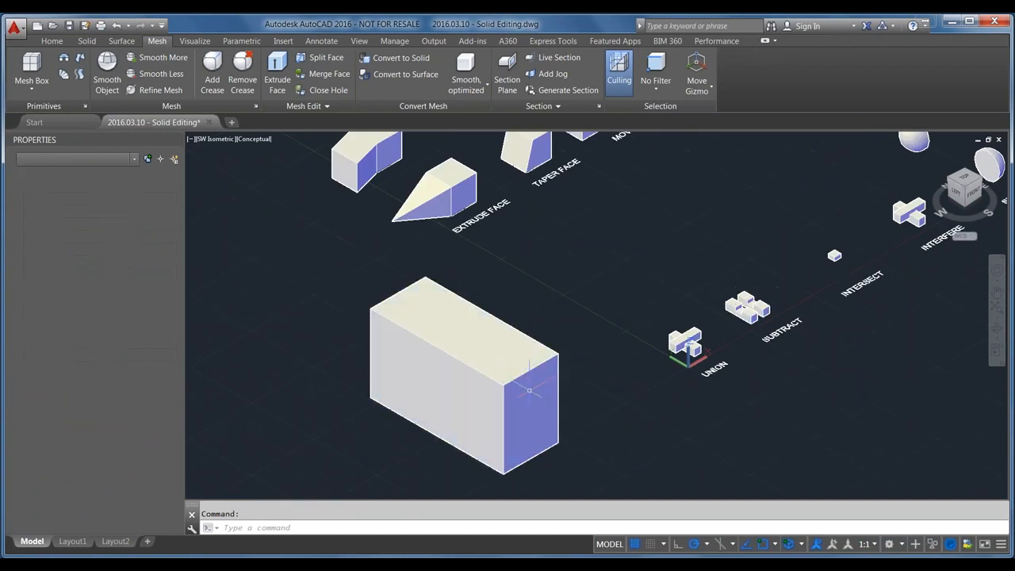
pyautogui.click(530, 384)
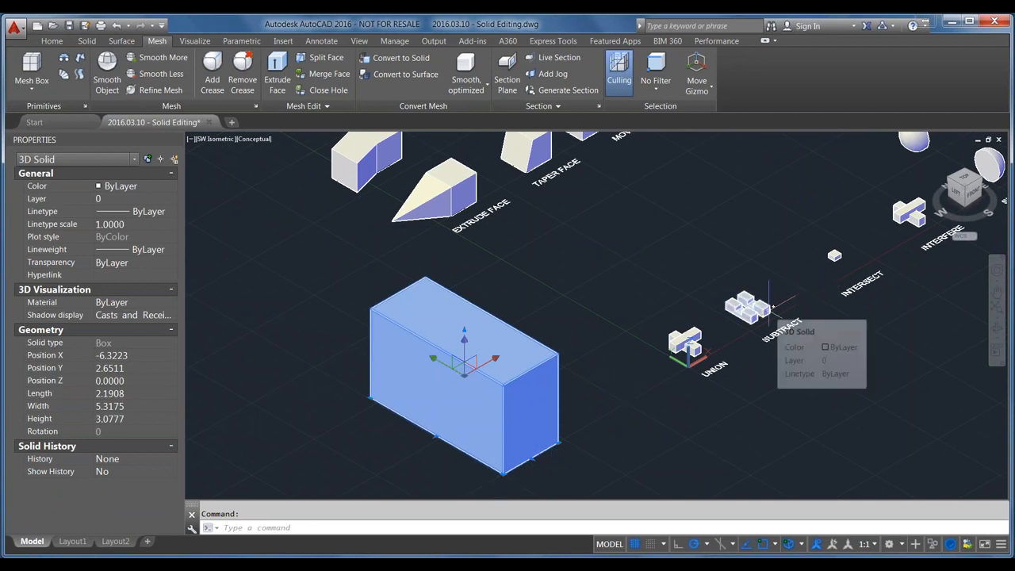
pyautogui.press('Escape')
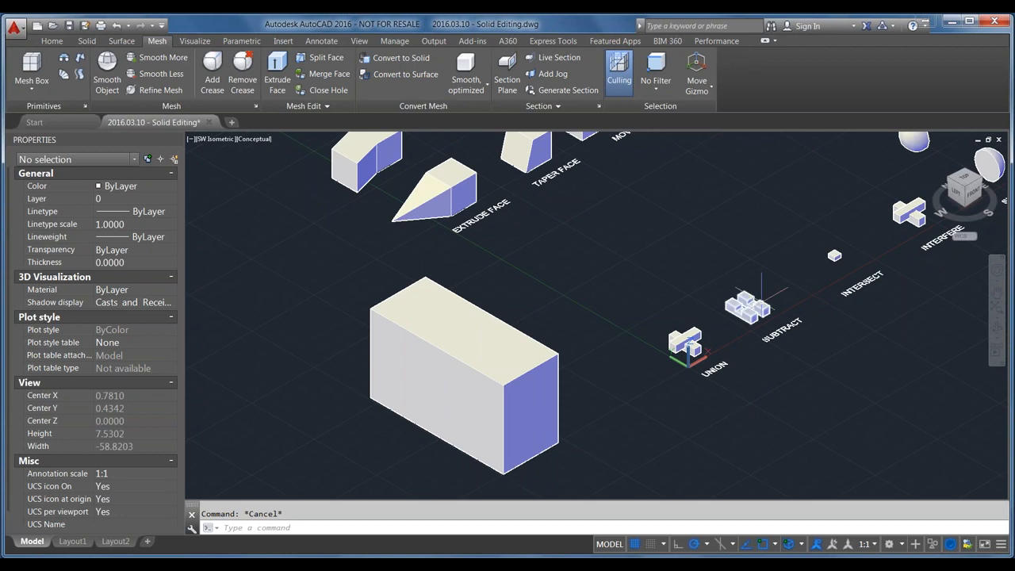
# Set the subobject selection filter to Face and select the top face of the SUBTRACT solid's rightmost block
pyautogui.scroll(5, 761, 301)
pyautogui.scroll(2, 735, 317)
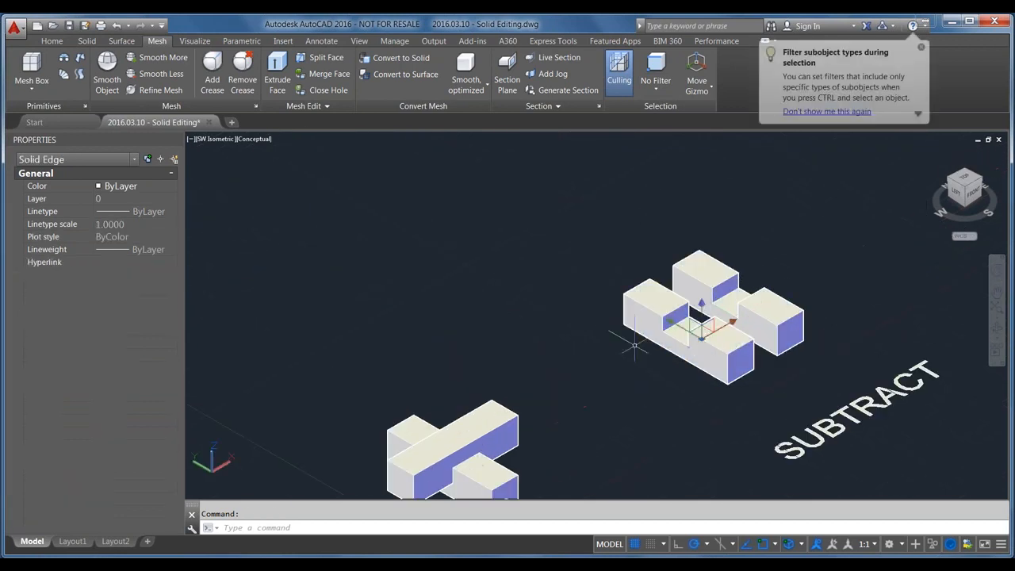
pyautogui.click(656, 80)
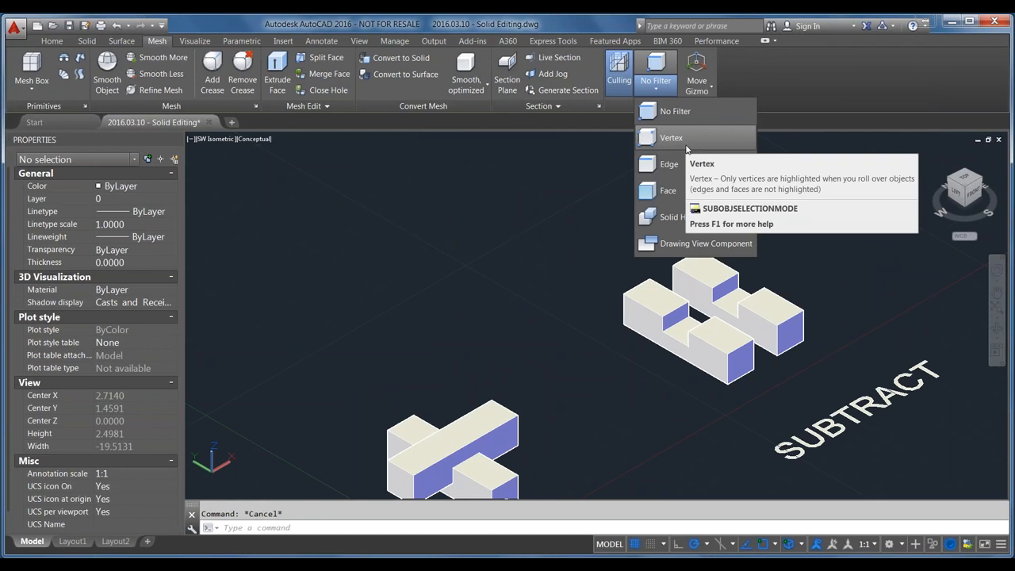
pyautogui.click(693, 192)
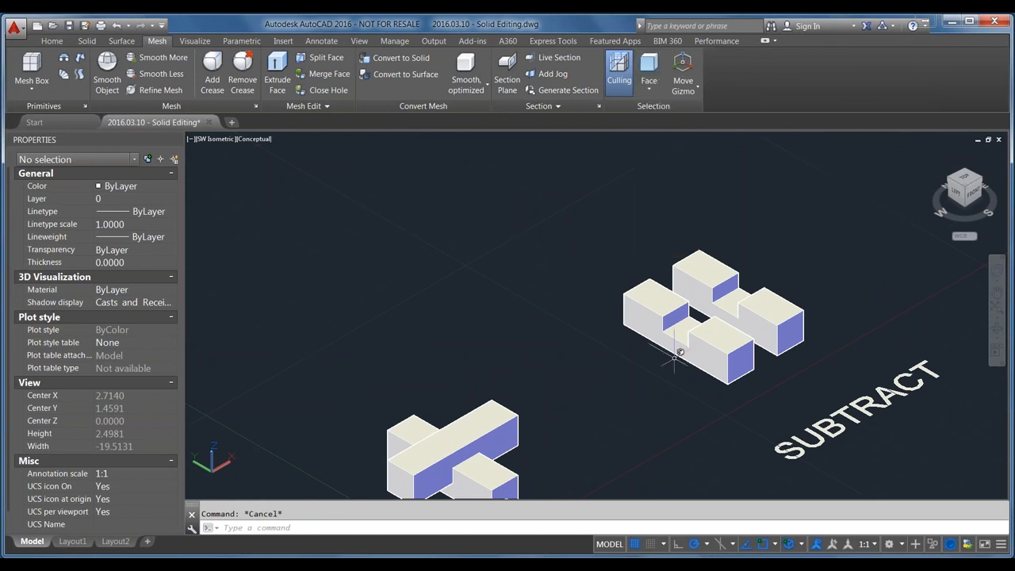
pyautogui.click(765, 307)
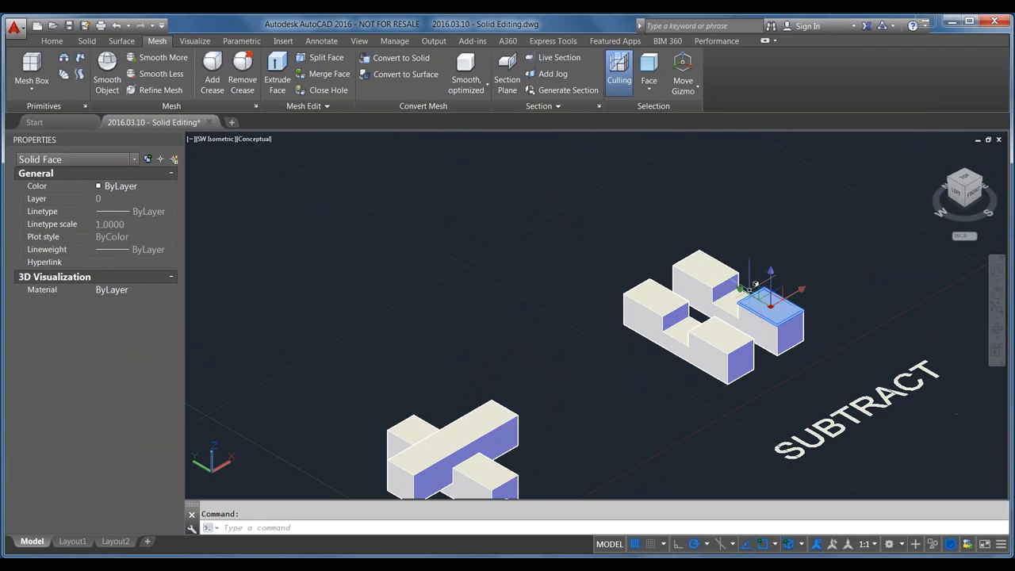
# Try to stretch the top faces of the SUBTRACT solid's two rear raised blocks with their face grips, using the Face filter
pyautogui.click(775, 299)
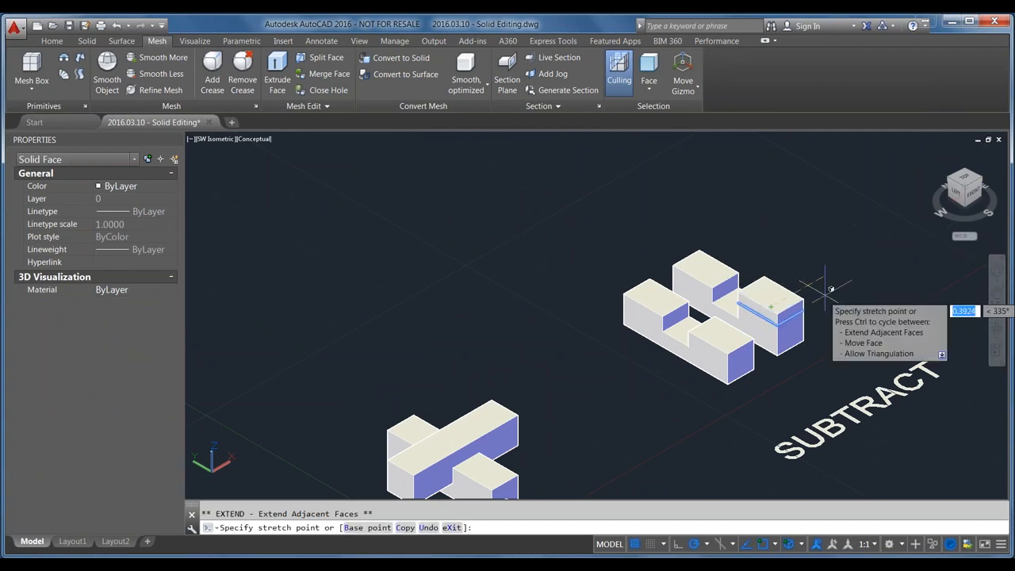
pyautogui.press('Escape')
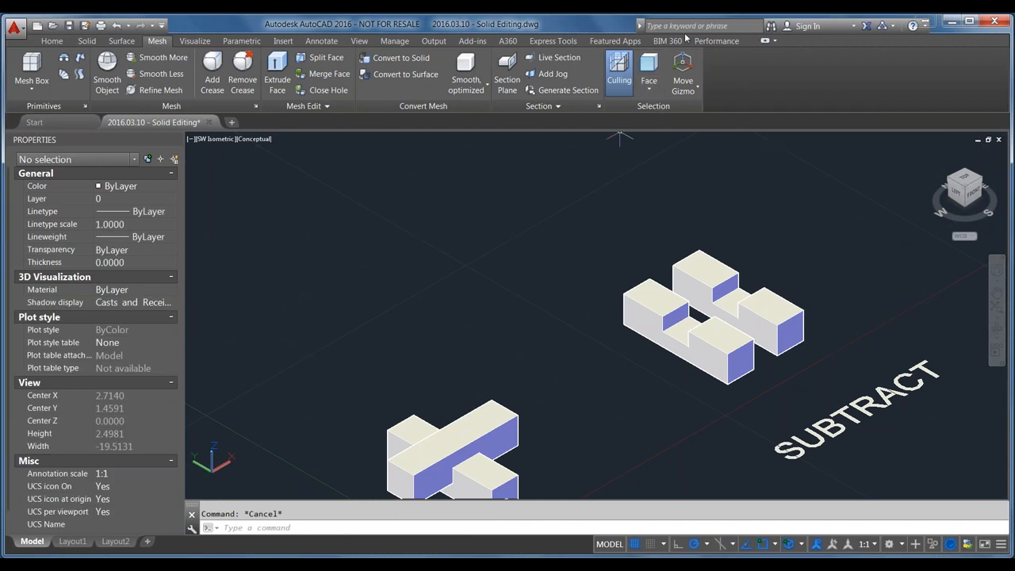
pyautogui.click(649, 90)
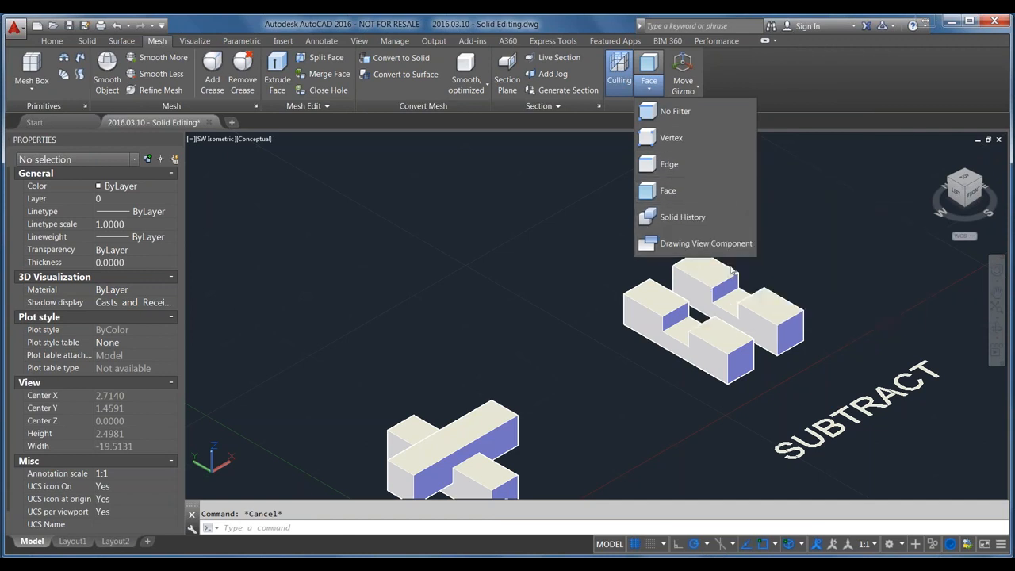
pyautogui.click(695, 193)
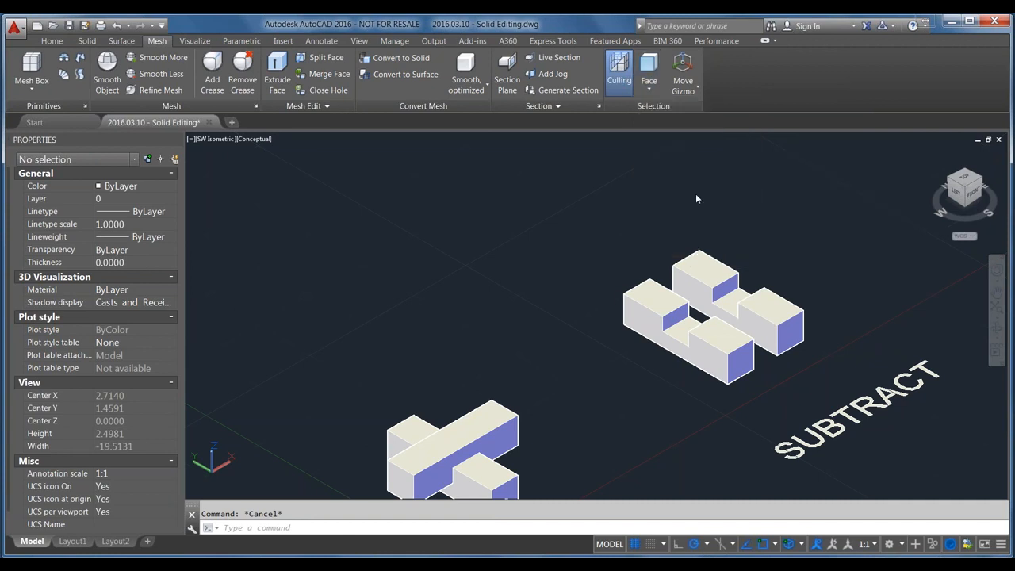
pyautogui.click(700, 265)
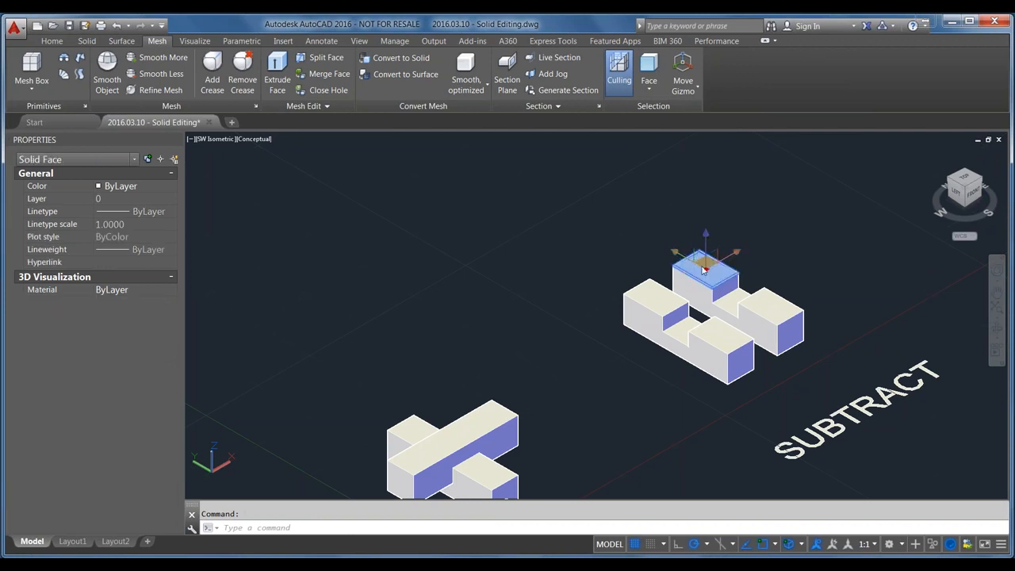
pyautogui.click(706, 267)
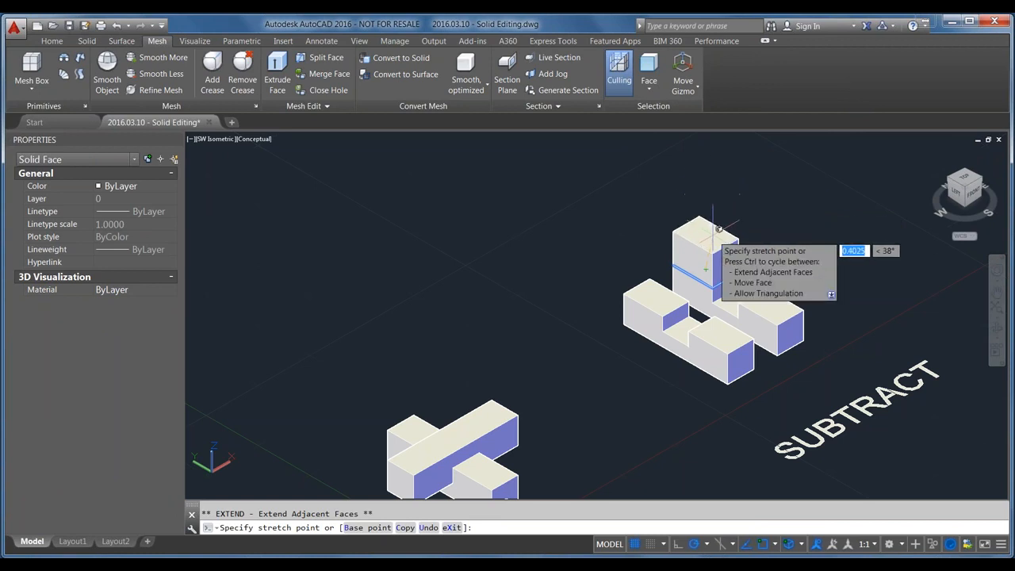
pyautogui.press('Escape')
# Extend the long notched side face of the SUBTRACT solid's front bar outward to widen the bar, and clear the selection
pyautogui.scroll(3, 714, 273)
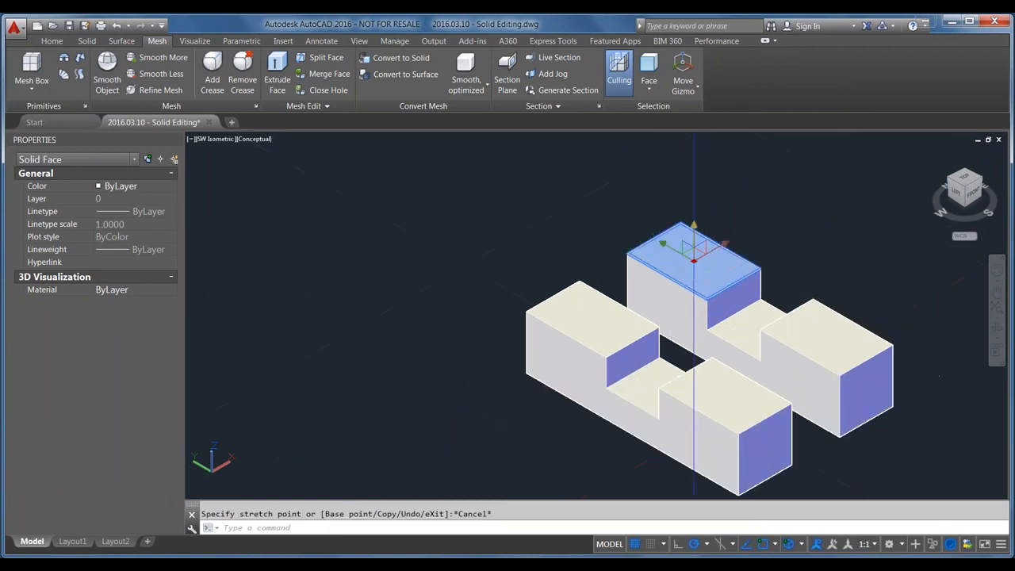
pyautogui.click(560, 295)
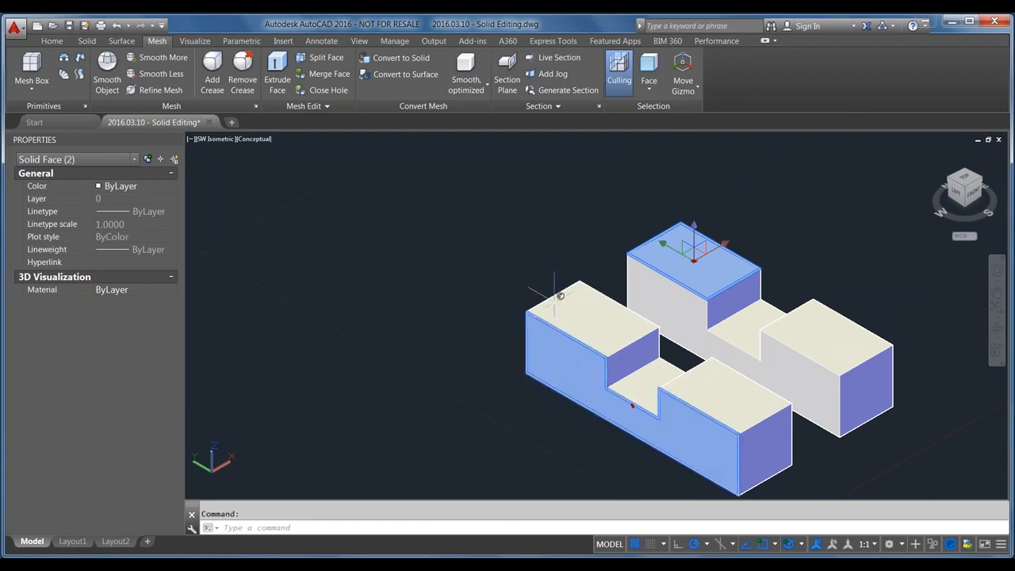
pyautogui.click(632, 406)
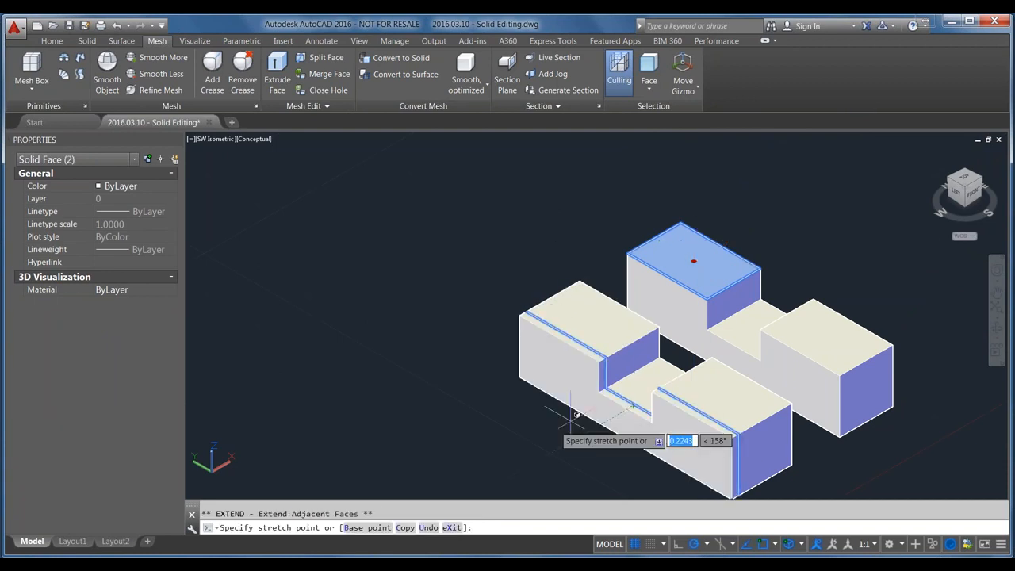
pyautogui.click(577, 414)
pyautogui.scroll(-4, 619, 337)
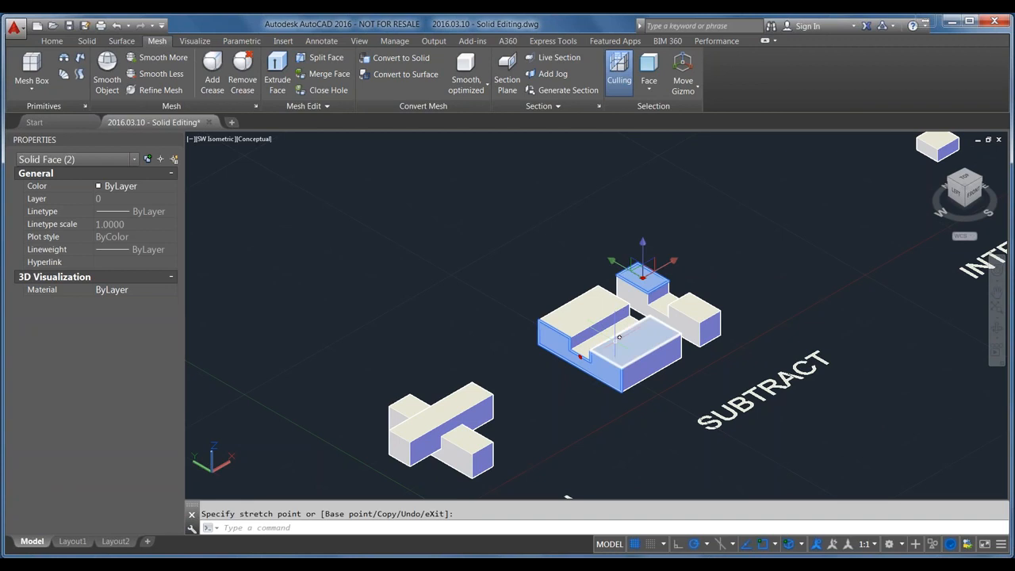
pyautogui.press('Escape')
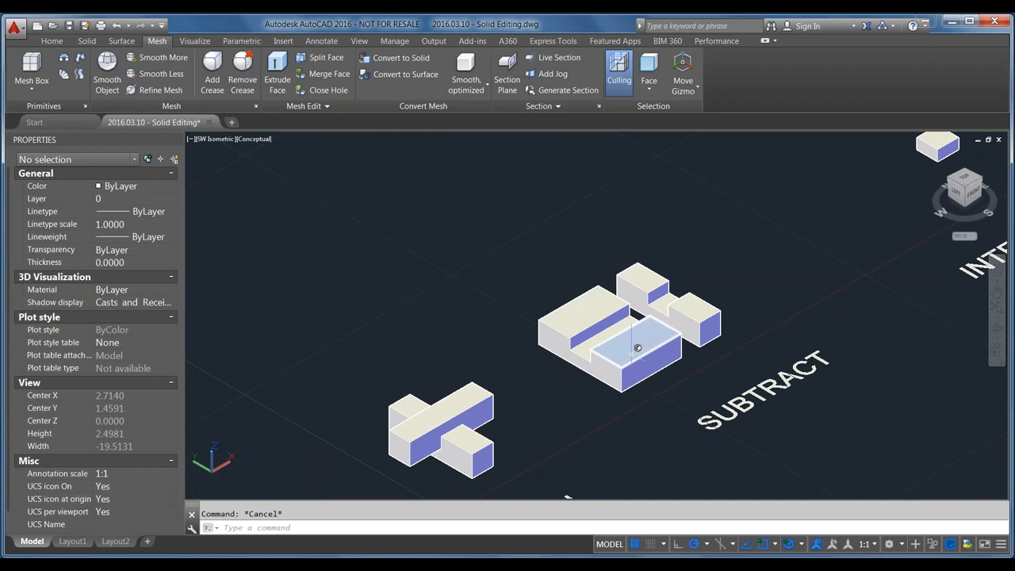
# Set the subobject selection filter to No Filter and select the entire SUBTRACT solid
pyautogui.click(650, 90)
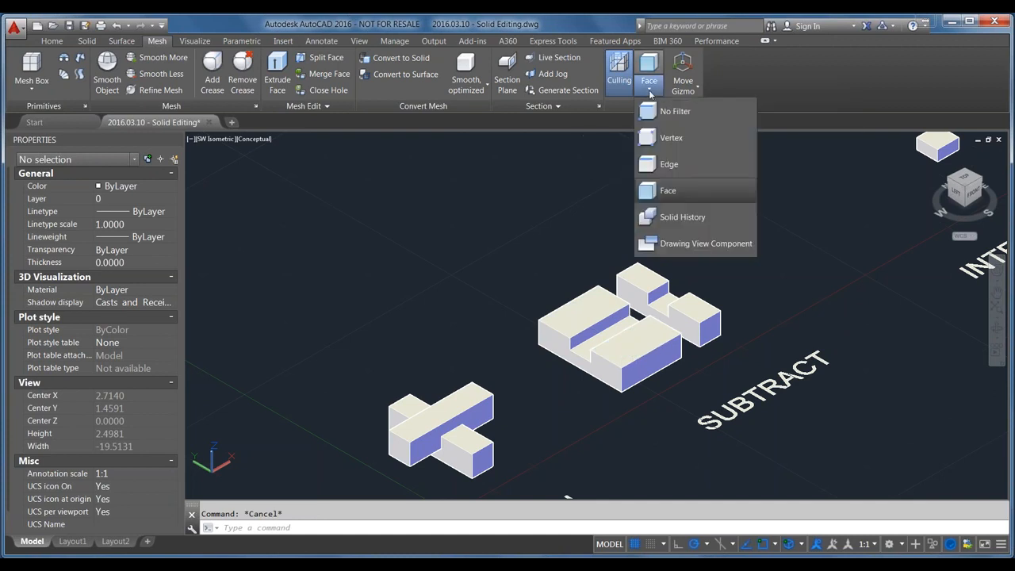
pyautogui.click(662, 111)
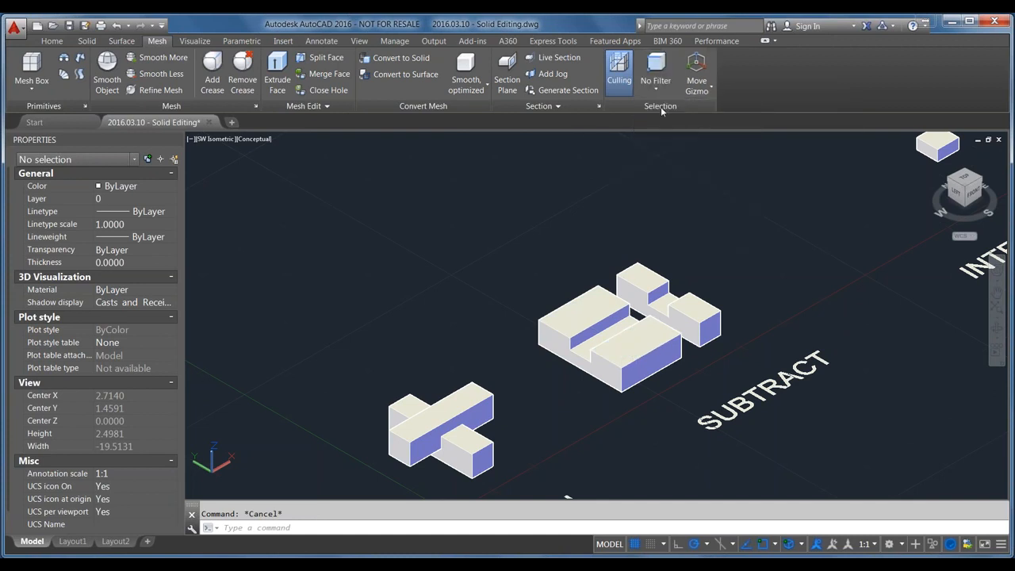
pyautogui.click(667, 346)
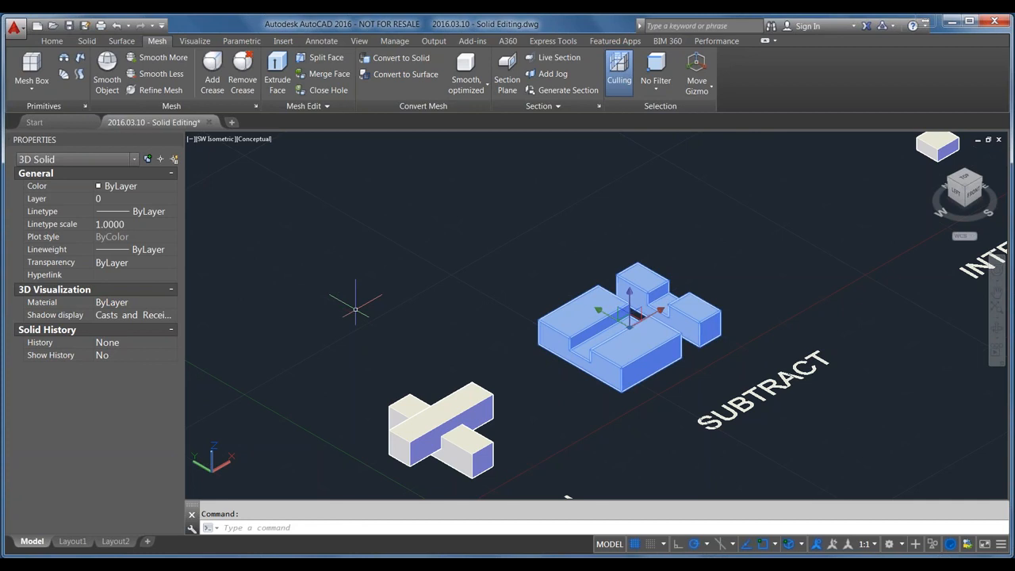
# Look over the full set of example solids and switch to the Solid Editing Tools slide show in PowerPoint
pyautogui.click(52, 41)
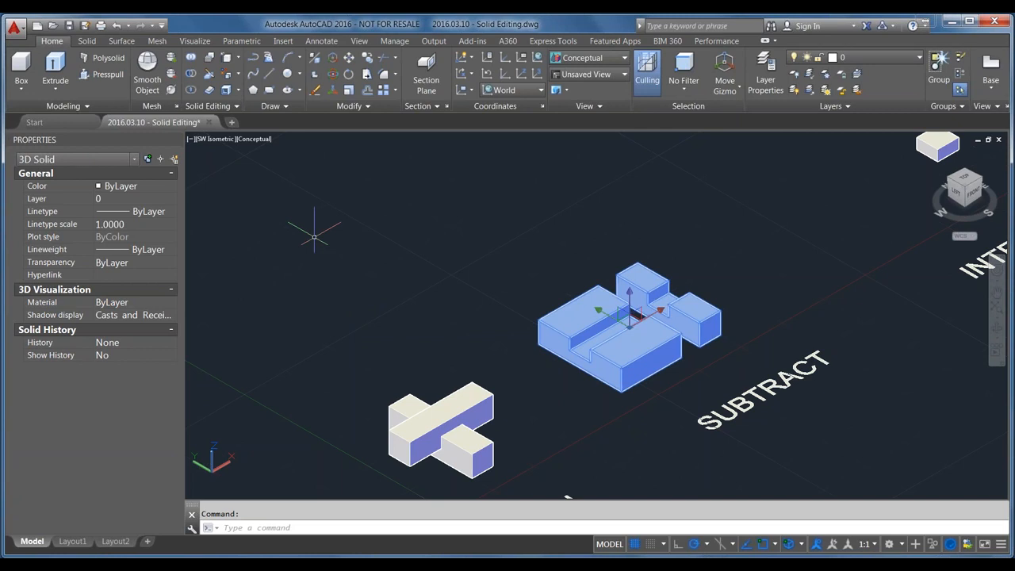
pyautogui.scroll(-6, 553, 366)
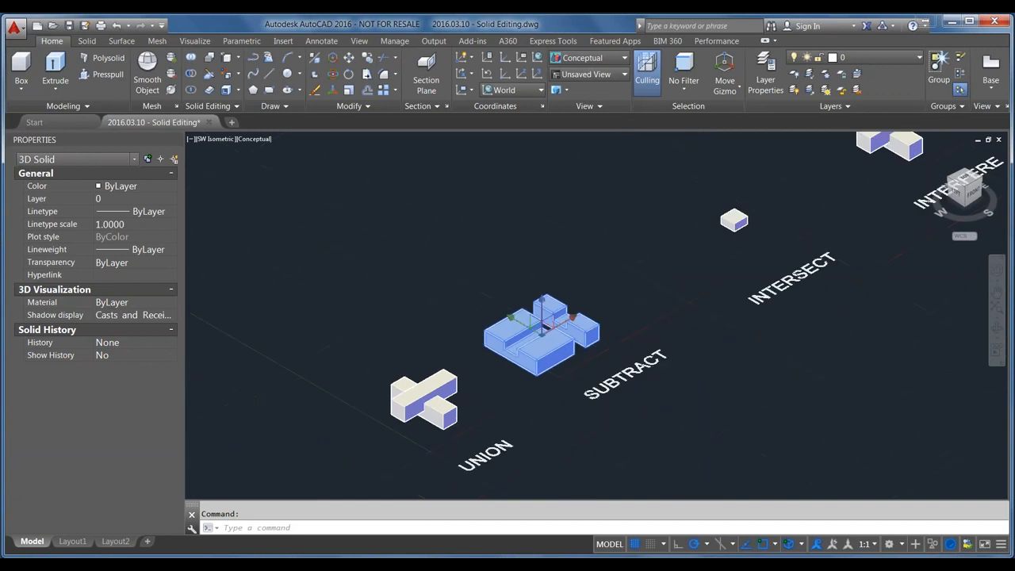
pyautogui.scroll(-4, 554, 404)
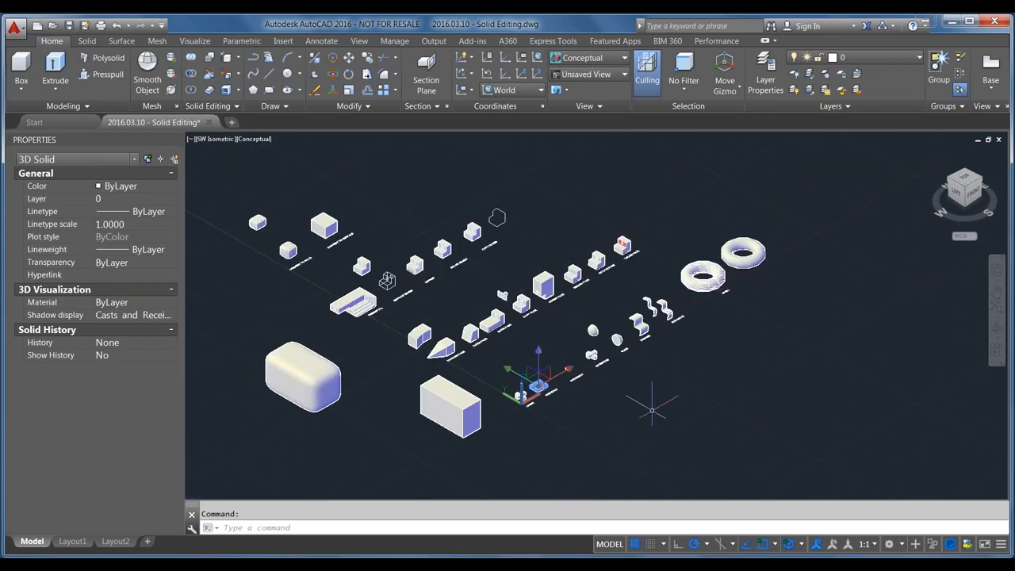
pyautogui.moveTo(693, 390); pyautogui.dragTo(769, 424, button='middle')
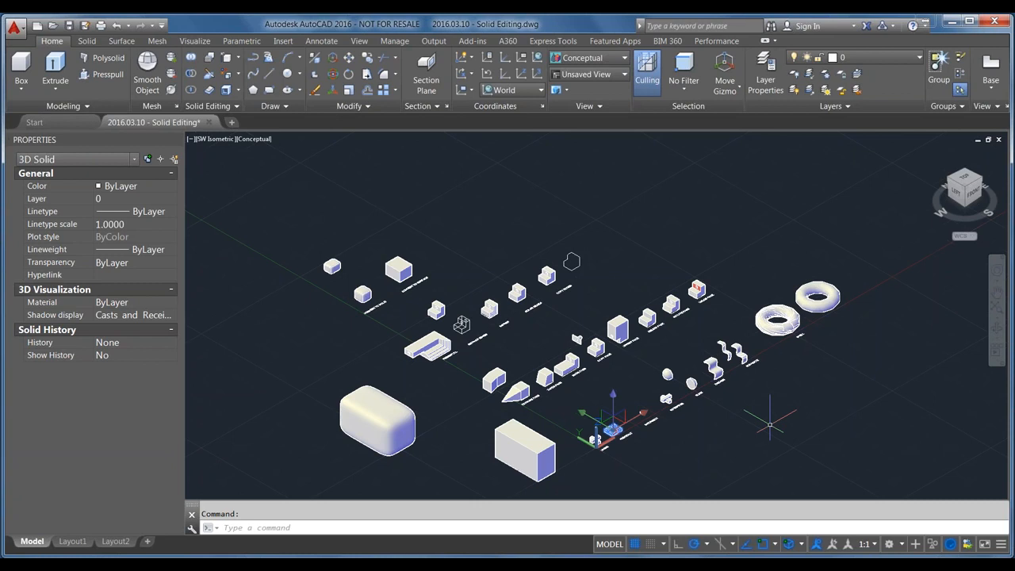
pyautogui.hotkey('alt', 'Tab')
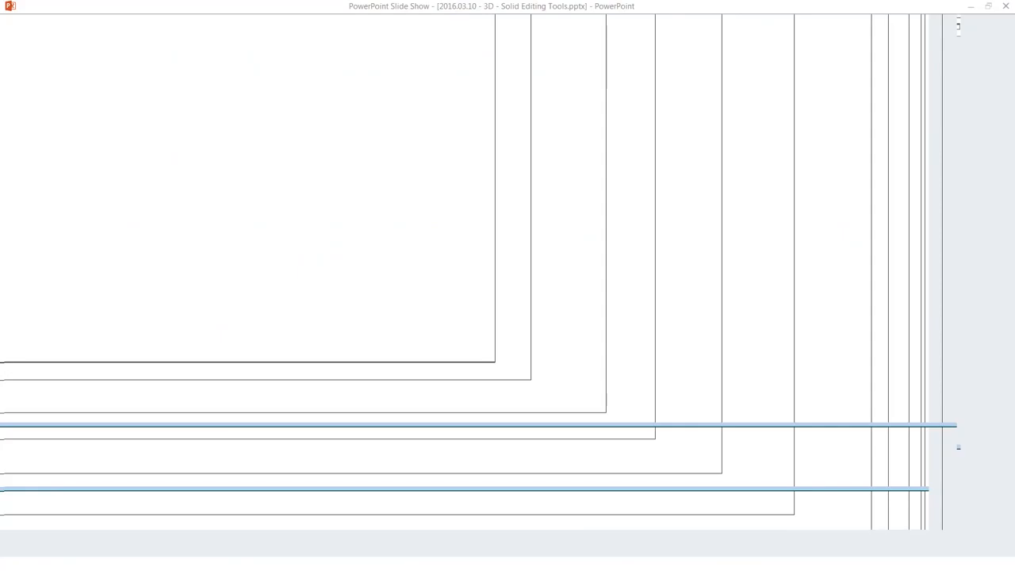